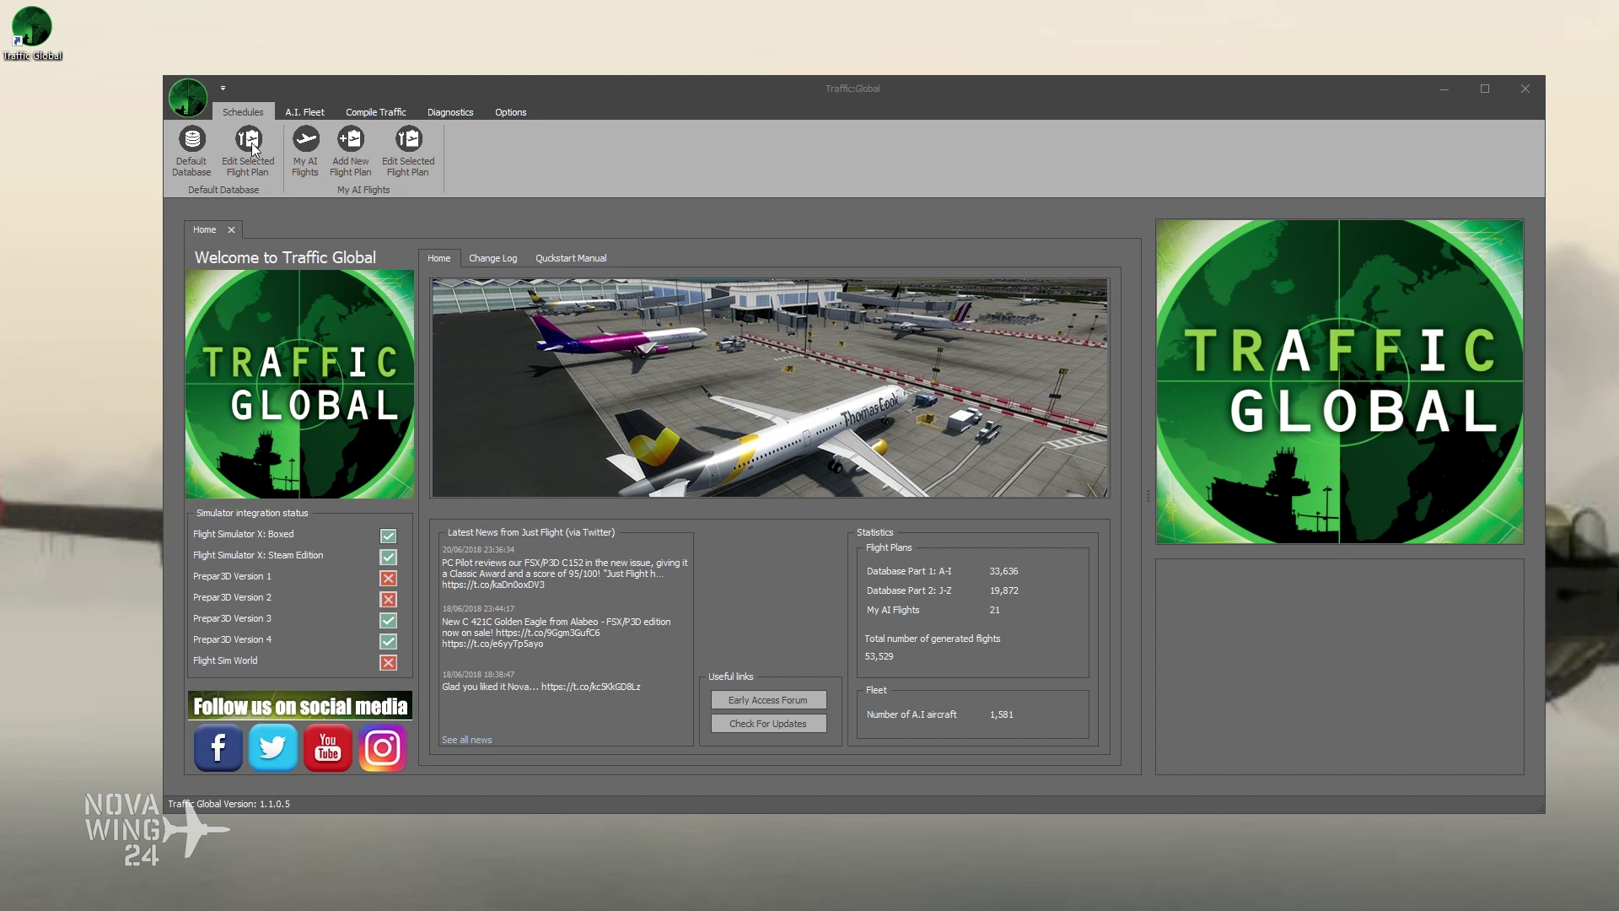
Step: View the AI fleet's aircraft details and livery texture in the Aircraft Explorer, and close it again
{"action": "left_click", "coordinate": [305, 112]}
{"action": "left_click", "coordinate": [193, 151]}
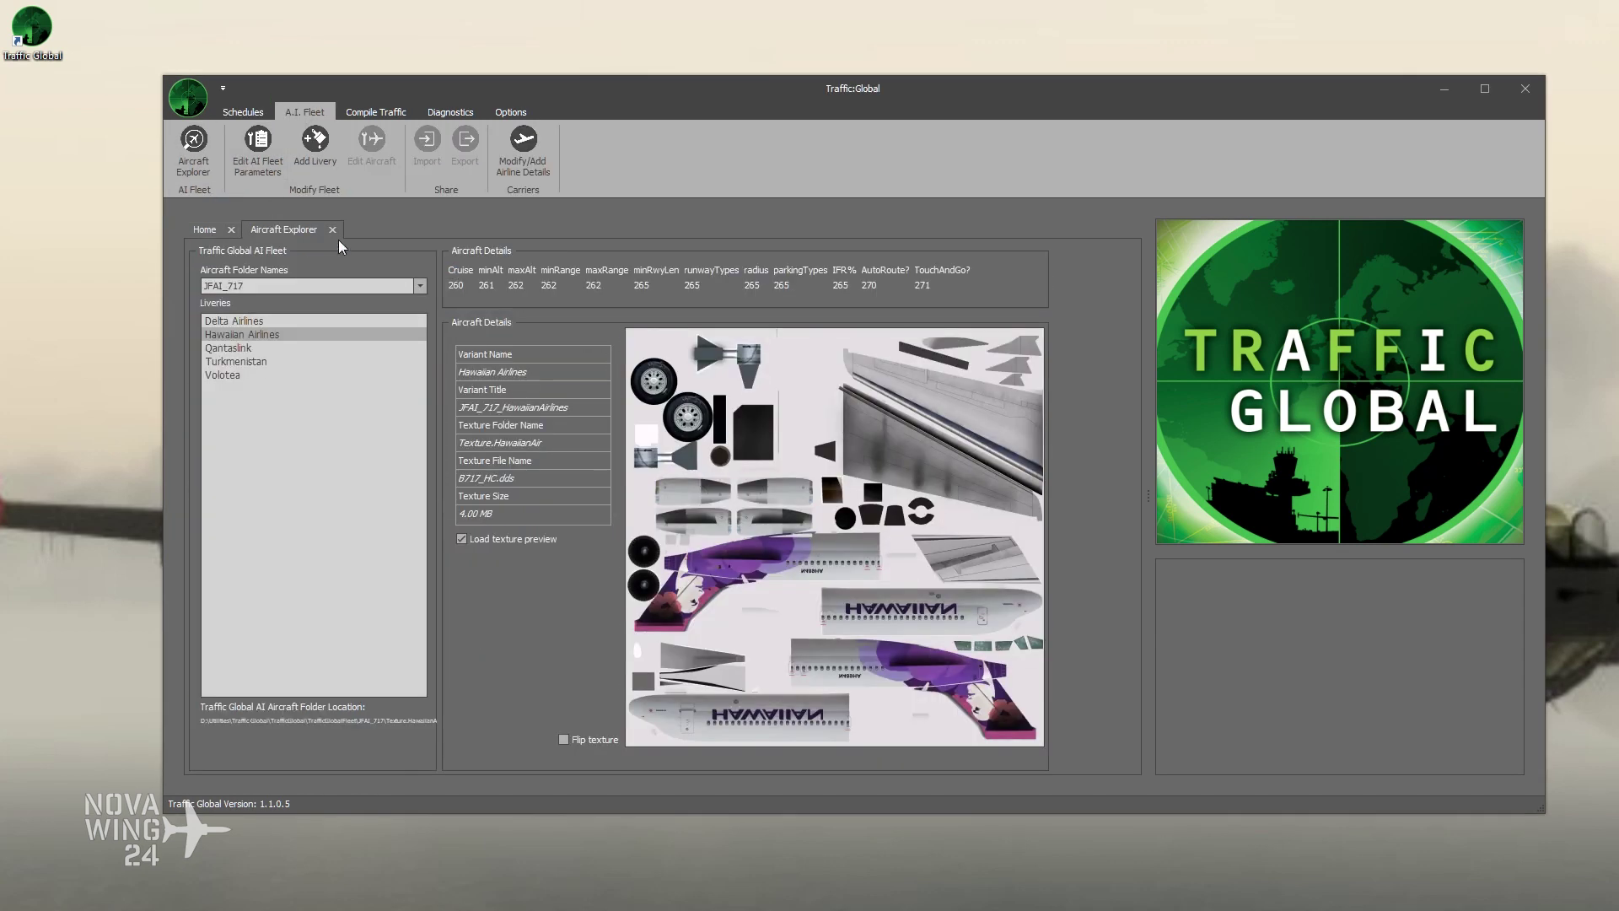
{"action": "left_click", "coordinate": [204, 229]}
{"action": "left_click", "coordinate": [271, 228]}
{"action": "left_click", "coordinate": [333, 230]}
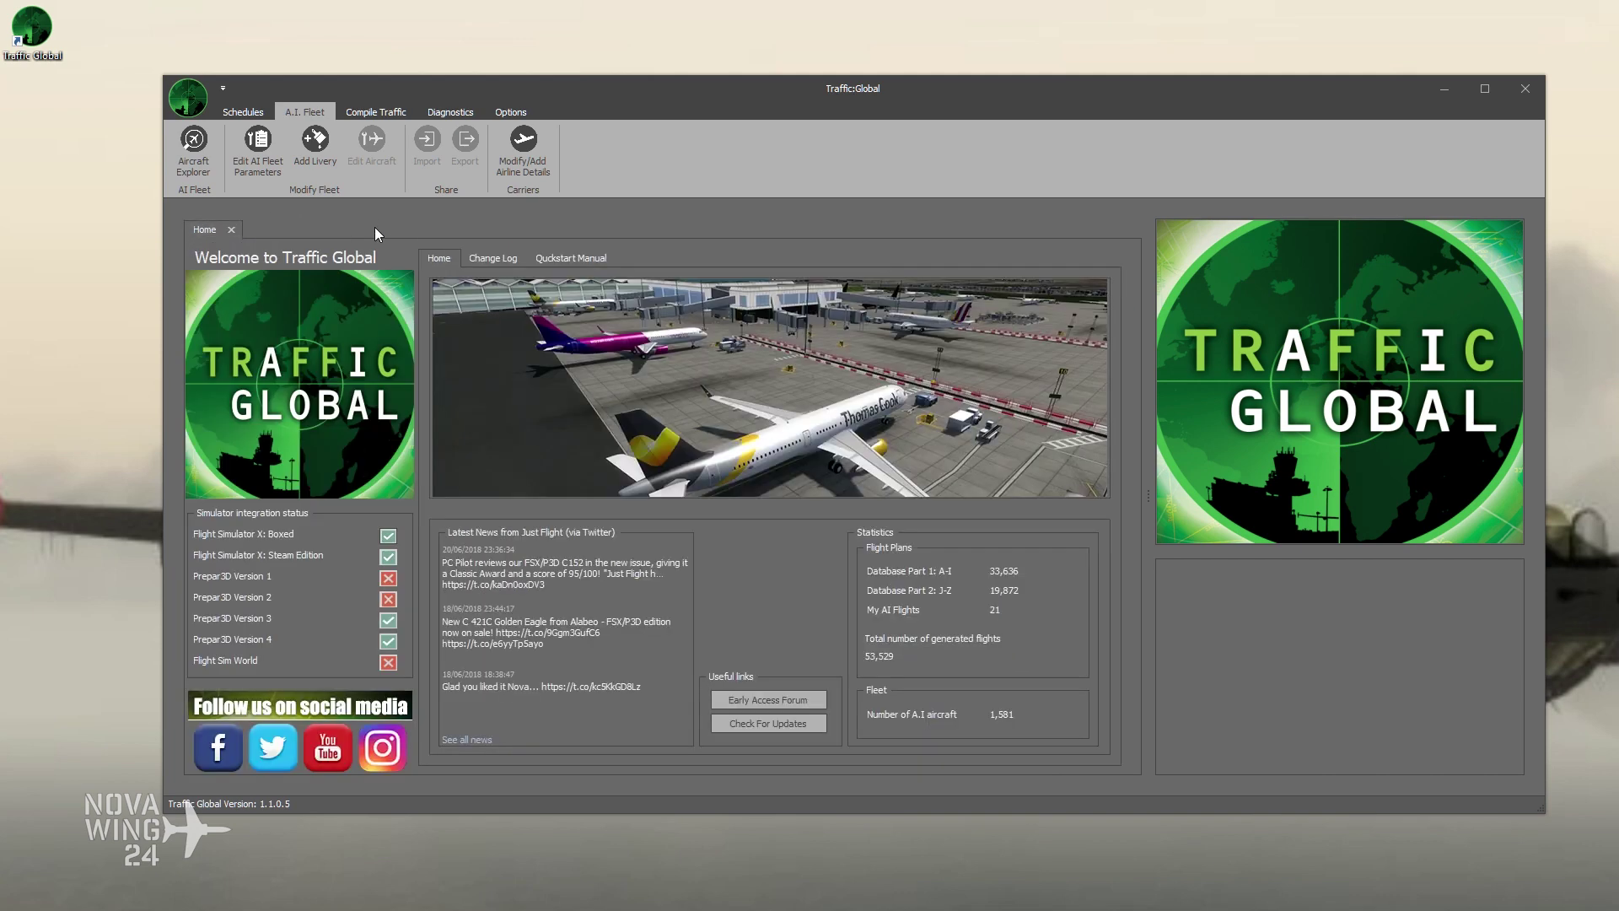
{"action": "left_click", "coordinate": [193, 152]}
{"action": "left_click", "coordinate": [335, 229]}
Step: Look through the Change Log and the Quickstart Manual, and return to the welcome page
{"action": "left_click", "coordinate": [509, 262]}
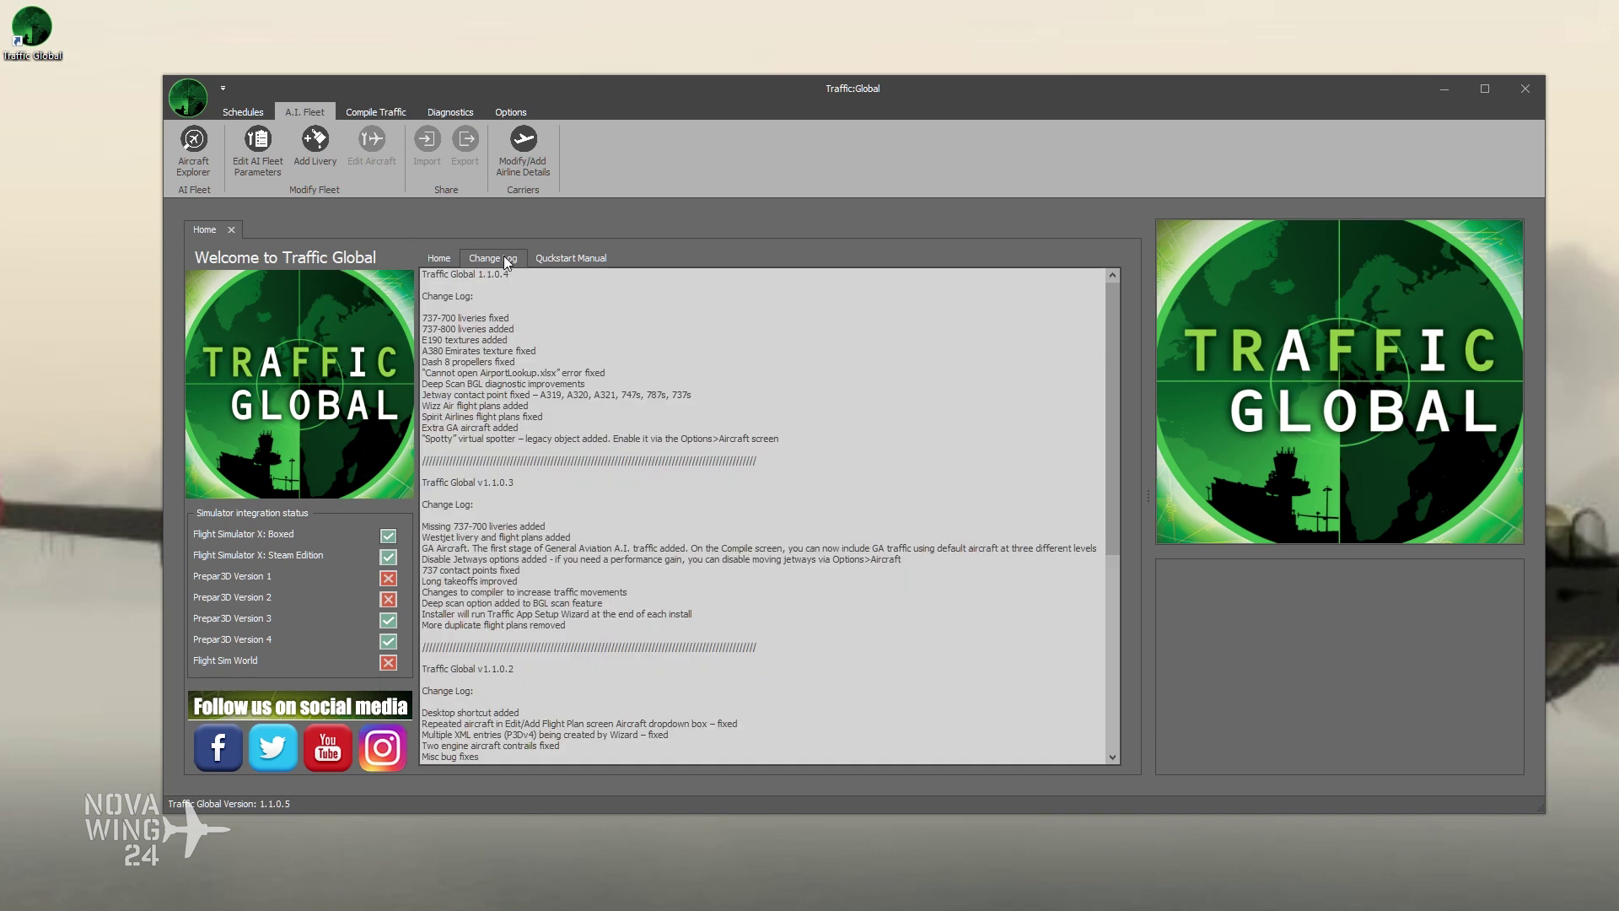
{"action": "left_click", "coordinate": [568, 262]}
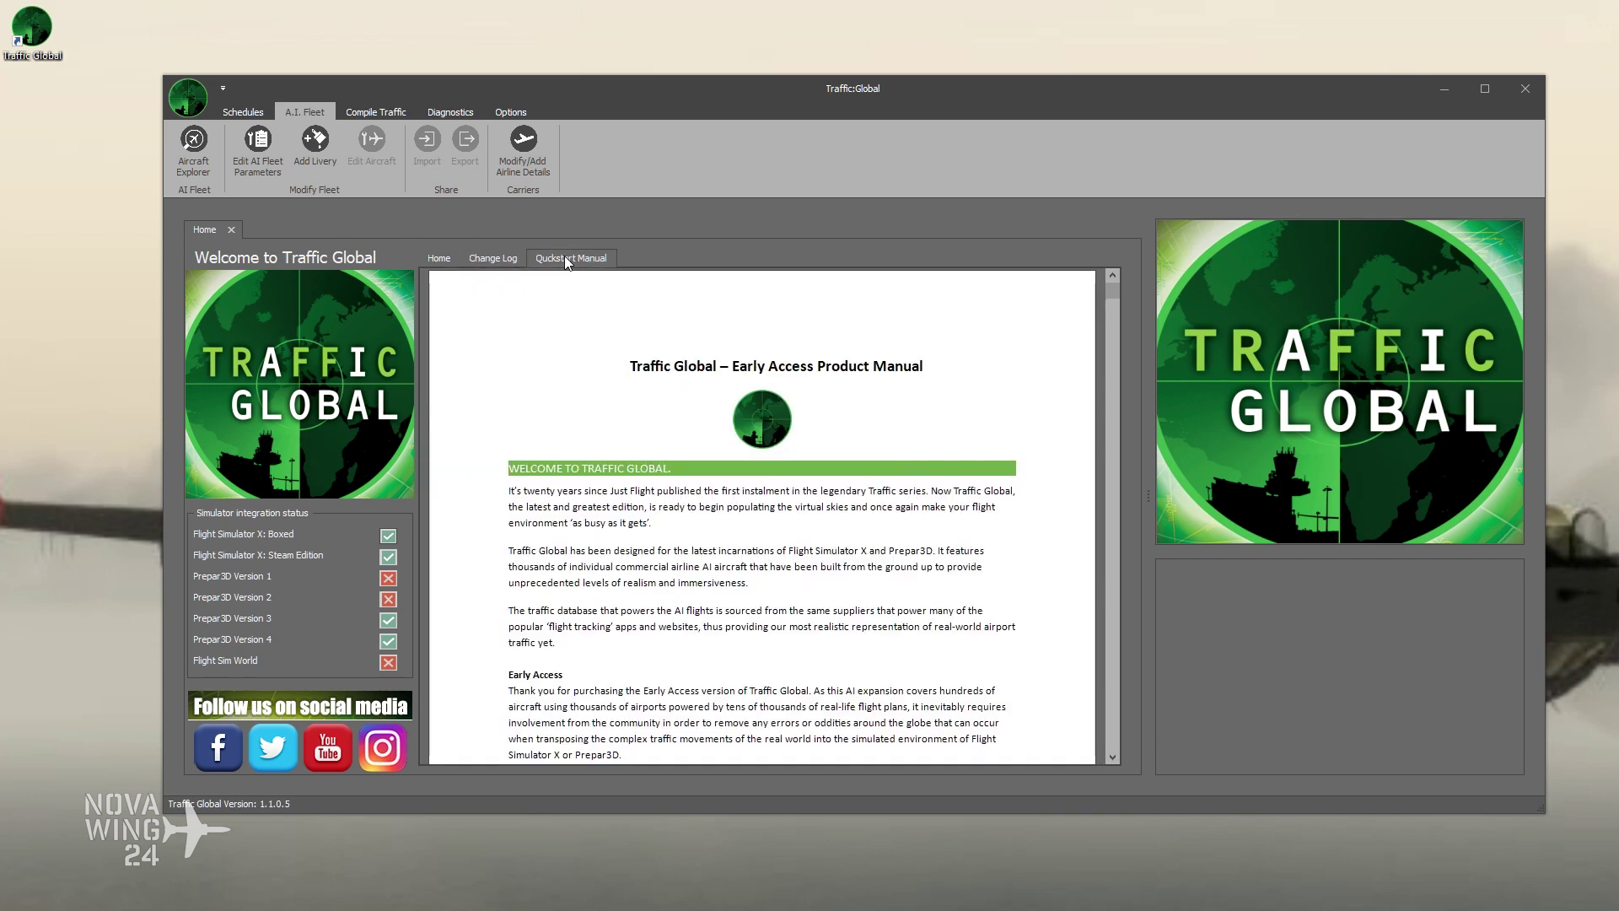
{"action": "scroll", "coordinate": [788, 405], "scroll_direction": "down", "scroll_amount": 2}
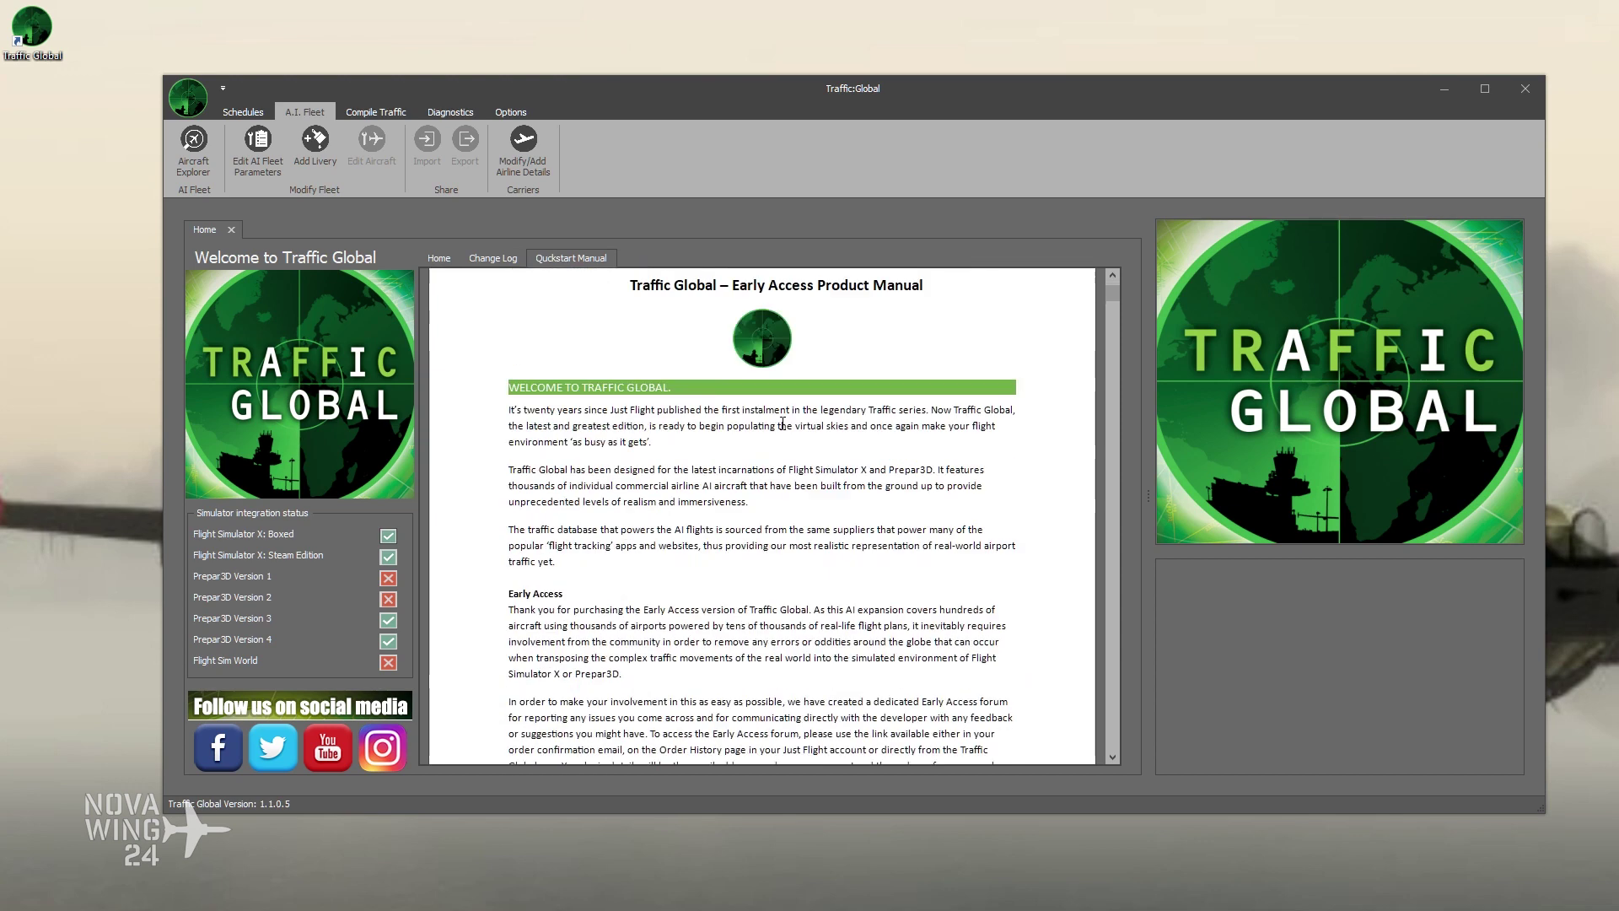
{"action": "scroll", "coordinate": [788, 405], "scroll_direction": "up", "scroll_amount": 2}
{"action": "left_click", "coordinate": [439, 259]}
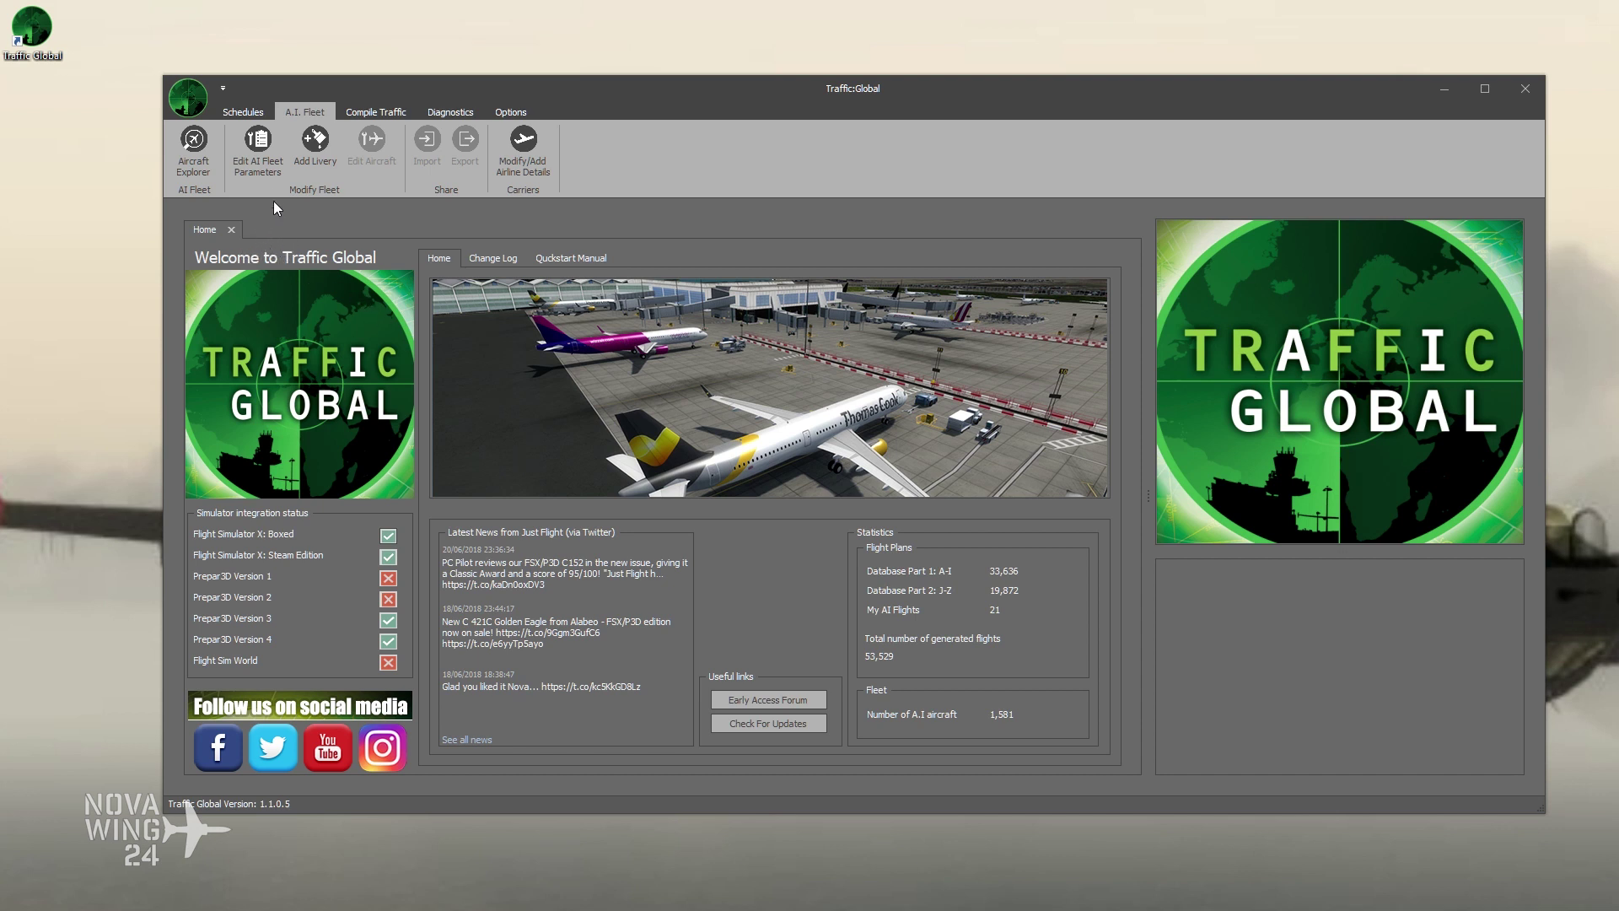
{"action": "left_click", "coordinate": [243, 112]}
{"action": "left_click", "coordinate": [511, 112]}
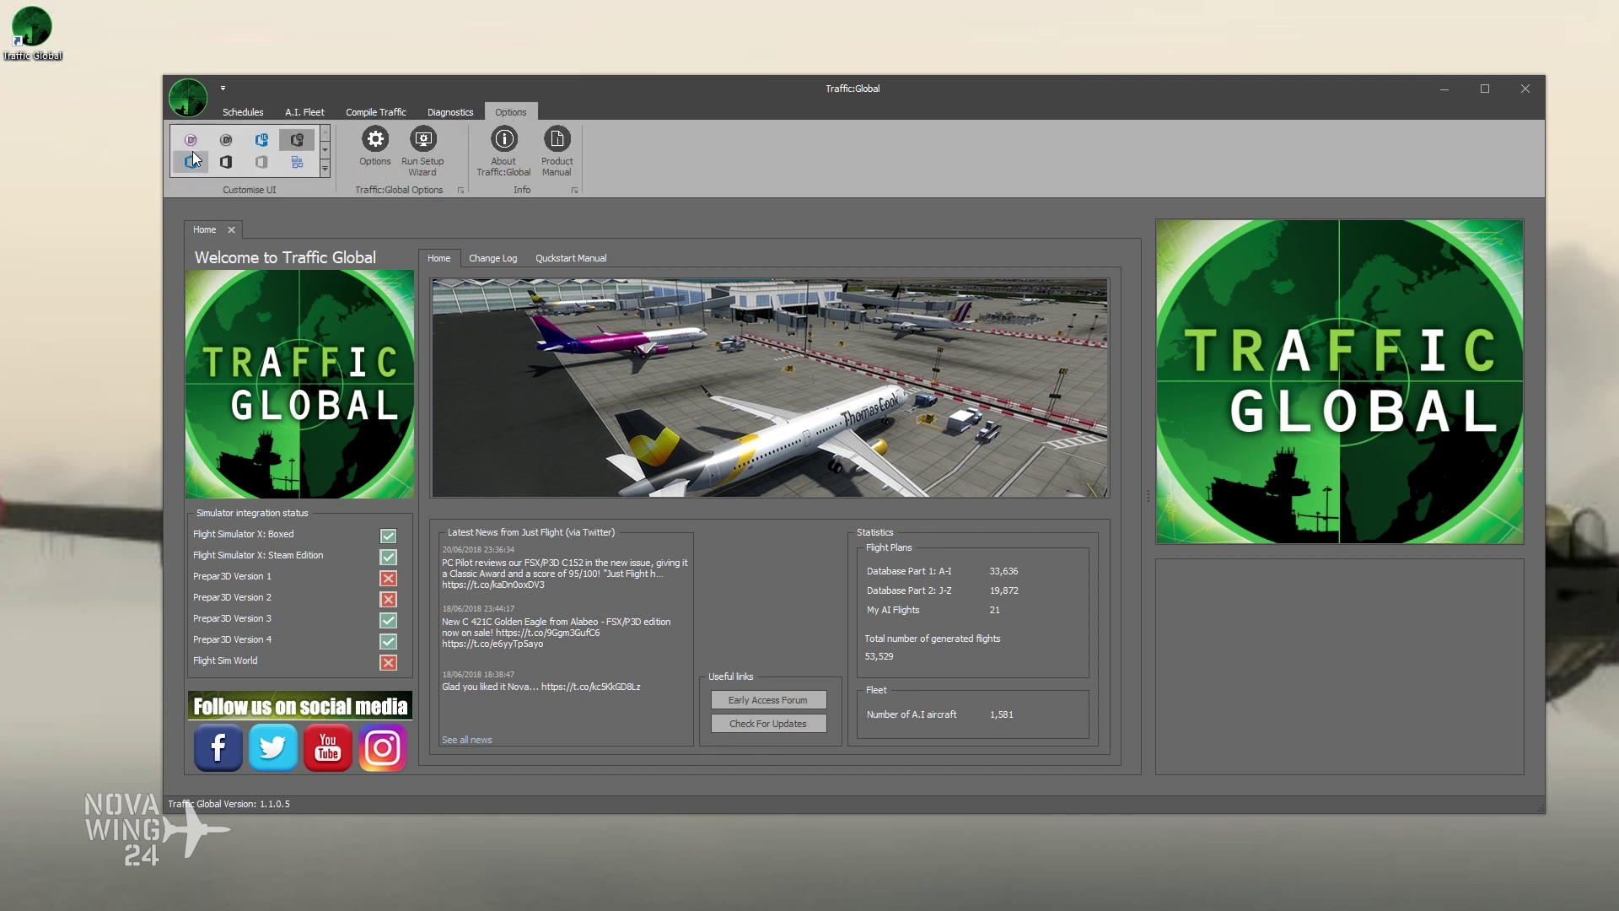
Step: Open the default flight plan database and load Part 1: Airlines A-I
{"action": "left_click", "coordinate": [231, 113]}
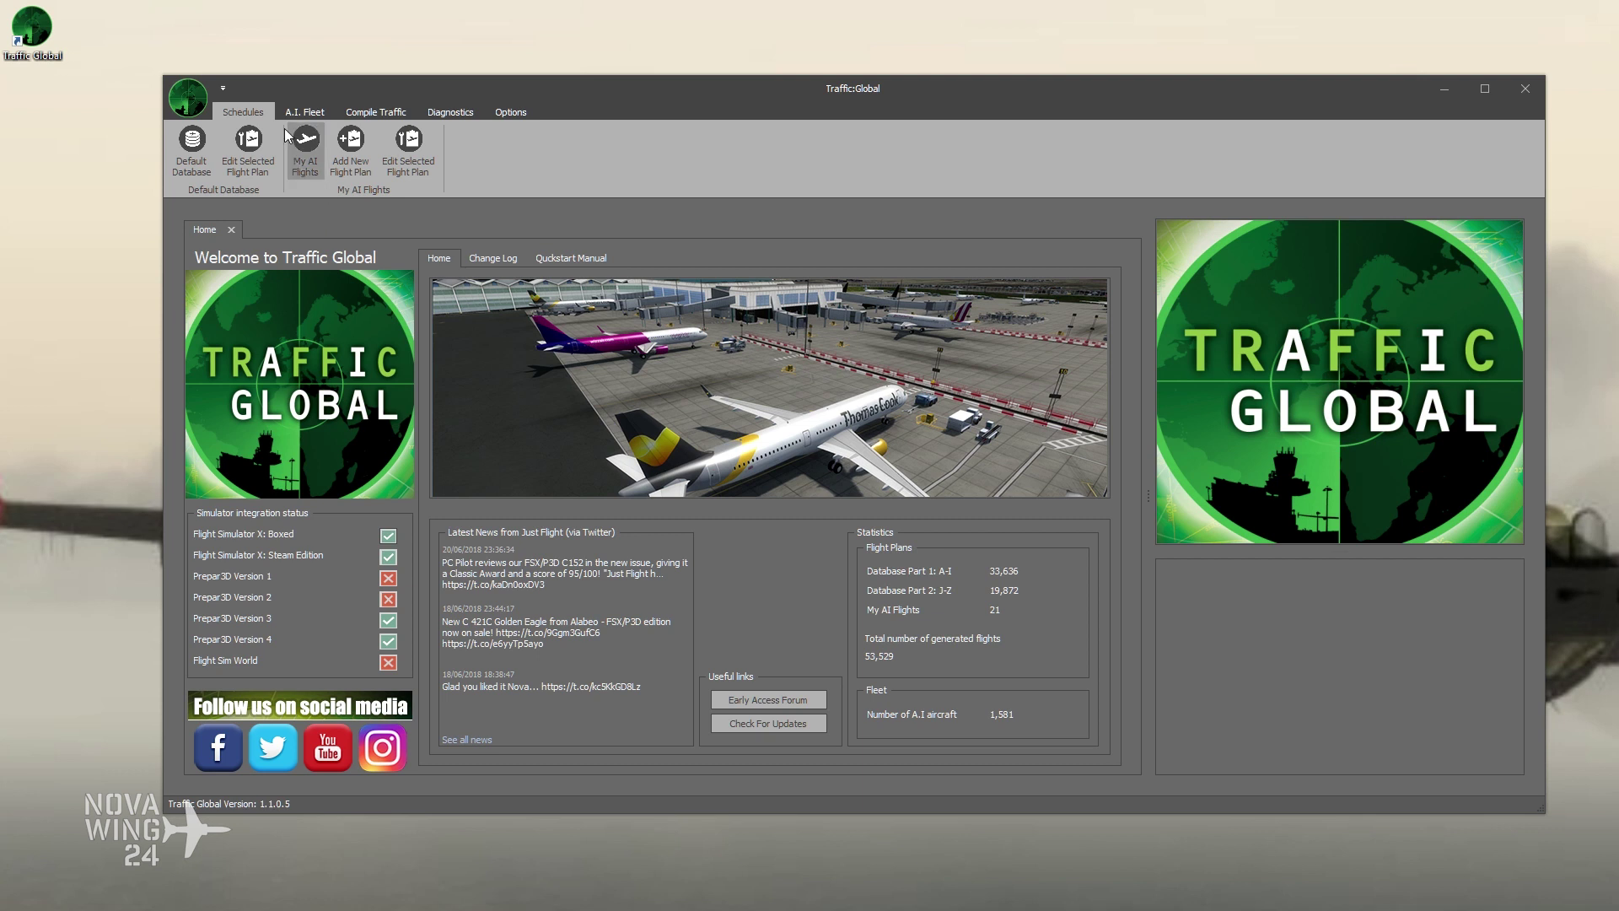
{"action": "left_click", "coordinate": [209, 175]}
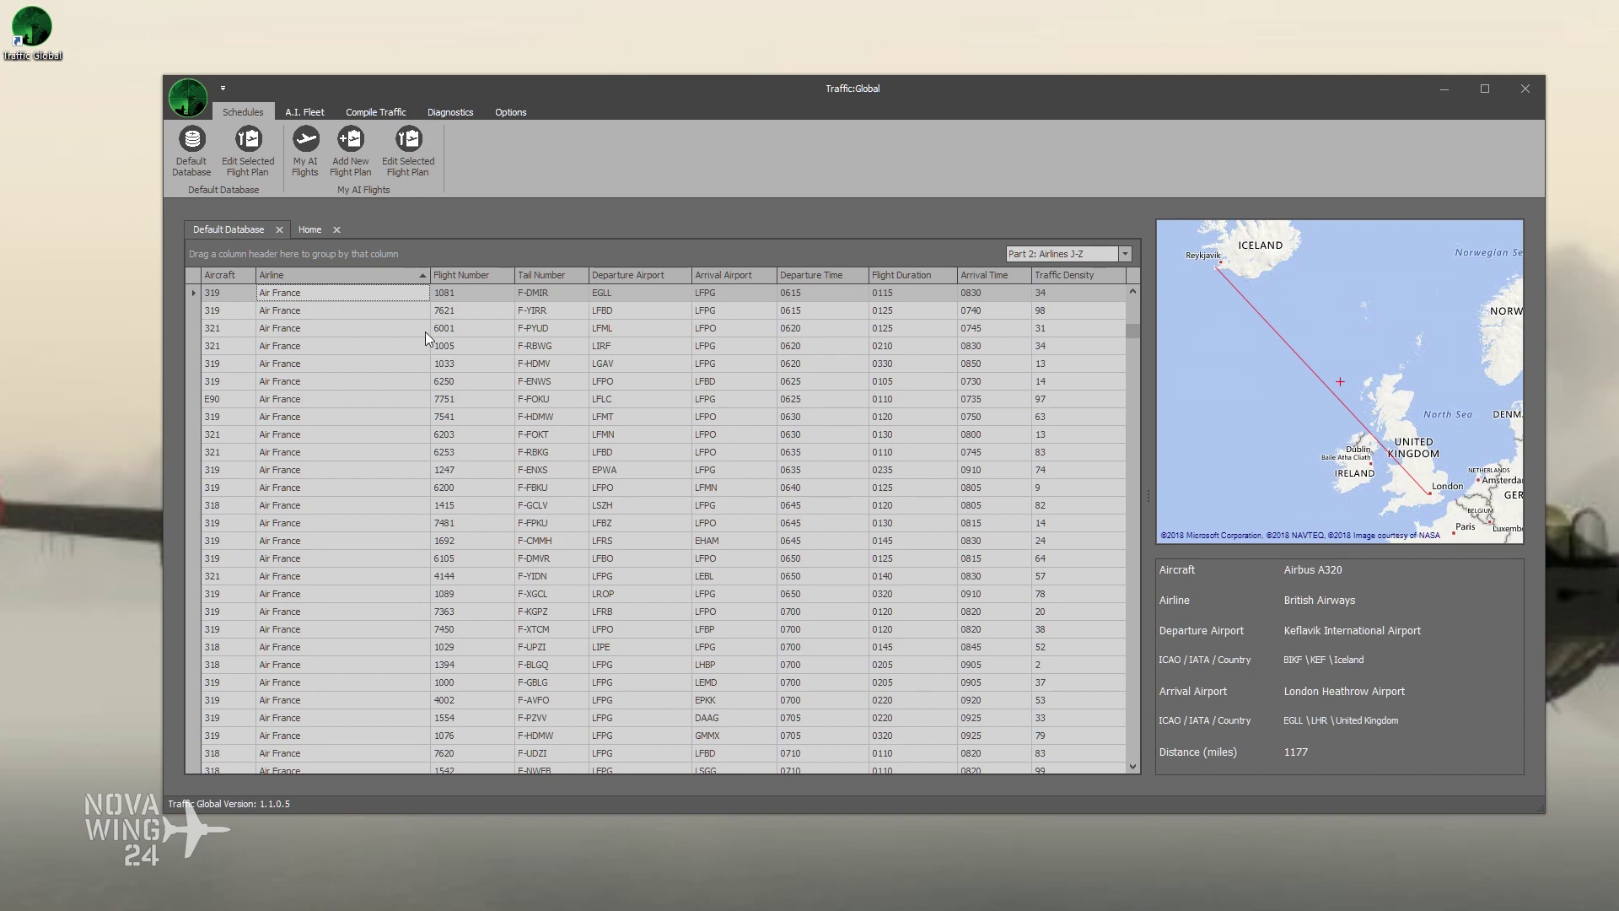
{"action": "scroll", "coordinate": [380, 409], "scroll_direction": "up", "scroll_amount": 3}
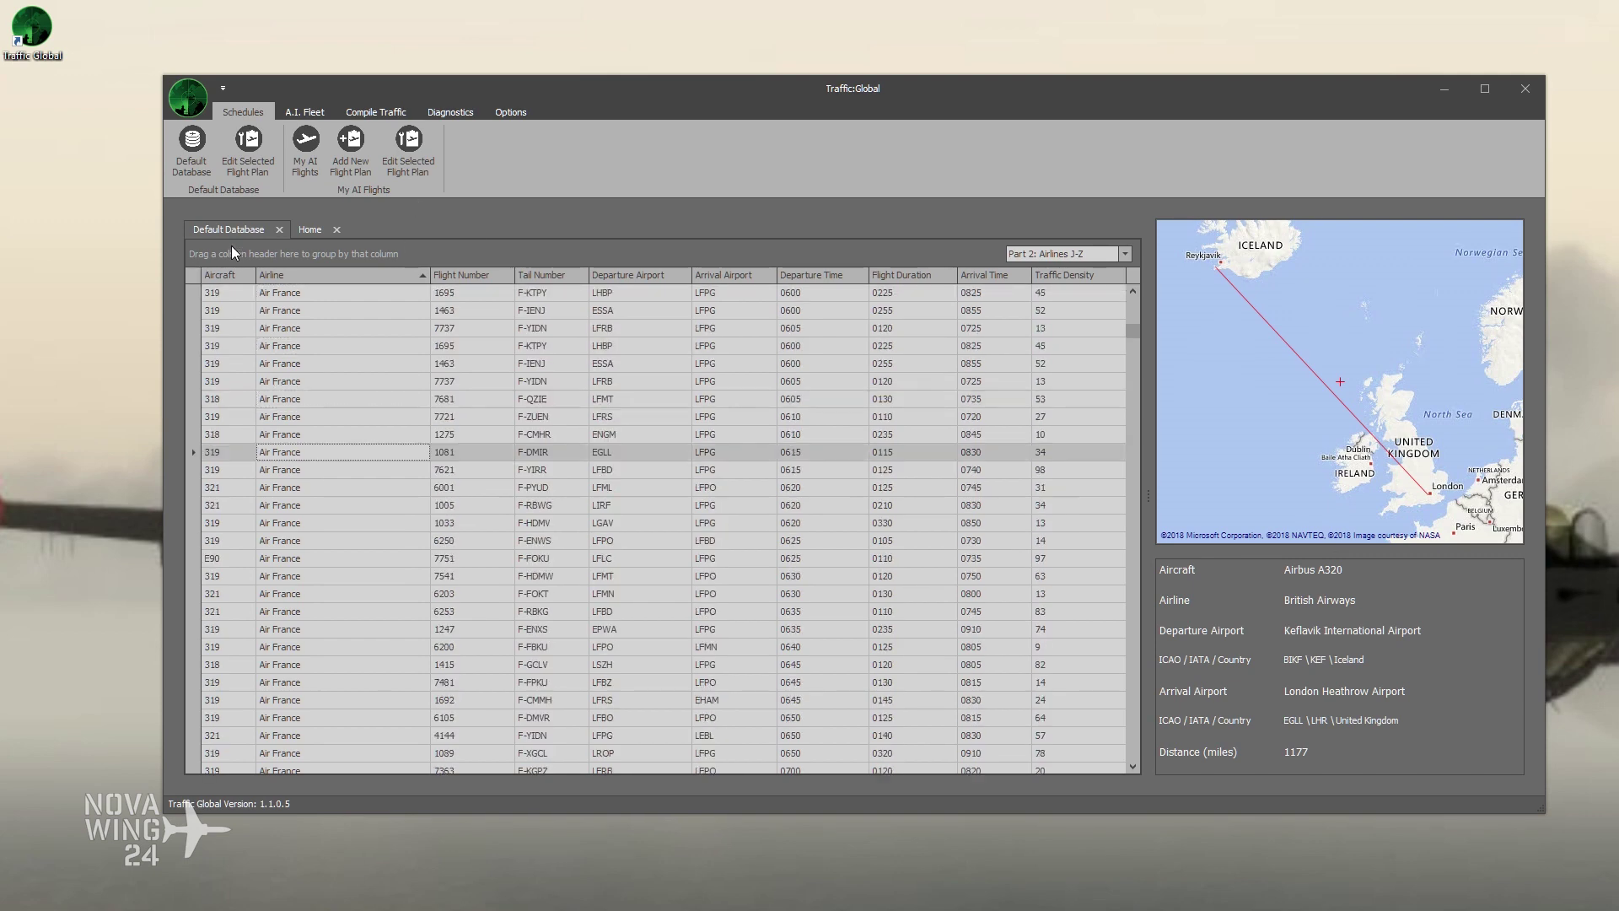
{"action": "scroll", "coordinate": [231, 245], "scroll_direction": "up", "scroll_amount": 6}
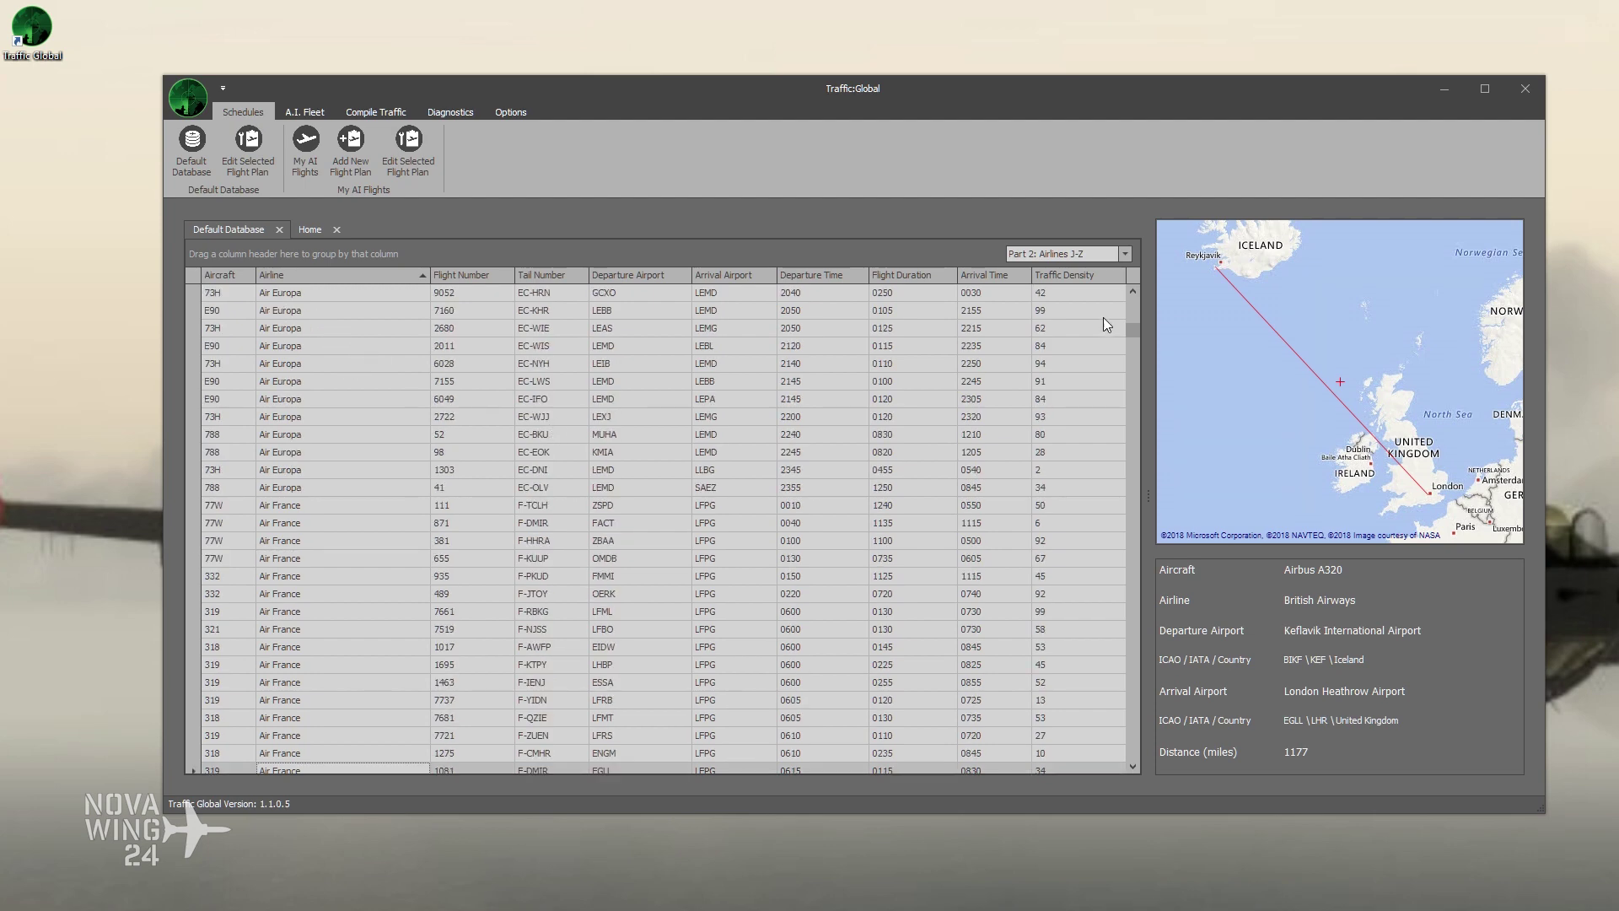
{"action": "left_click_drag", "start_coordinate": [1136, 329], "coordinate": [1137, 301]}
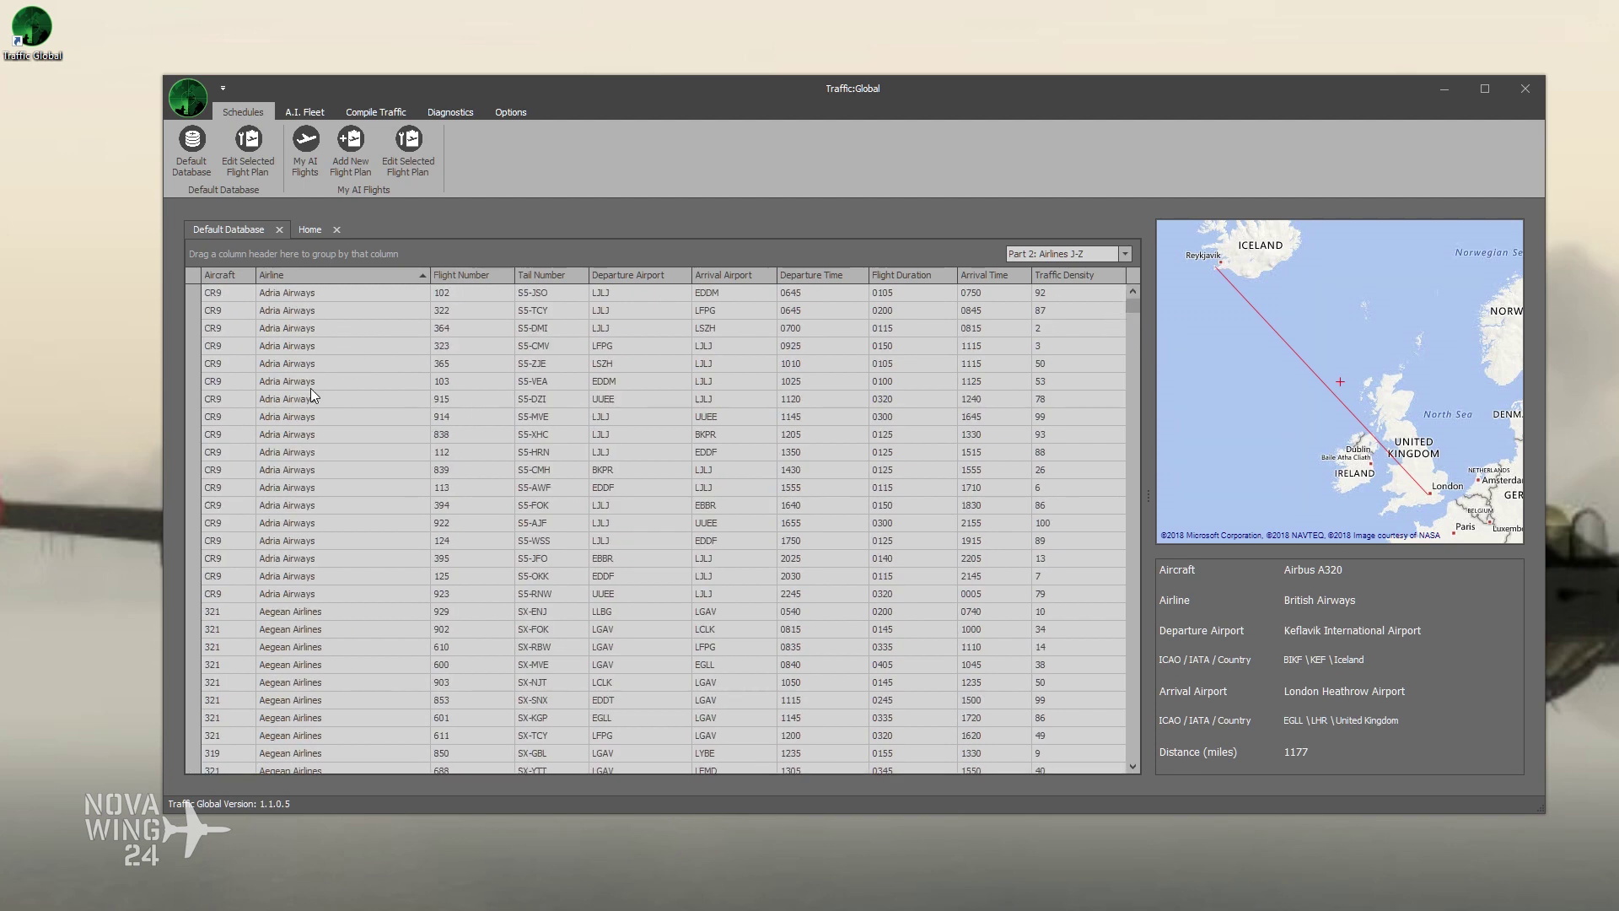
{"action": "left_click", "coordinate": [1126, 254]}
{"action": "left_click", "coordinate": [1110, 269]}
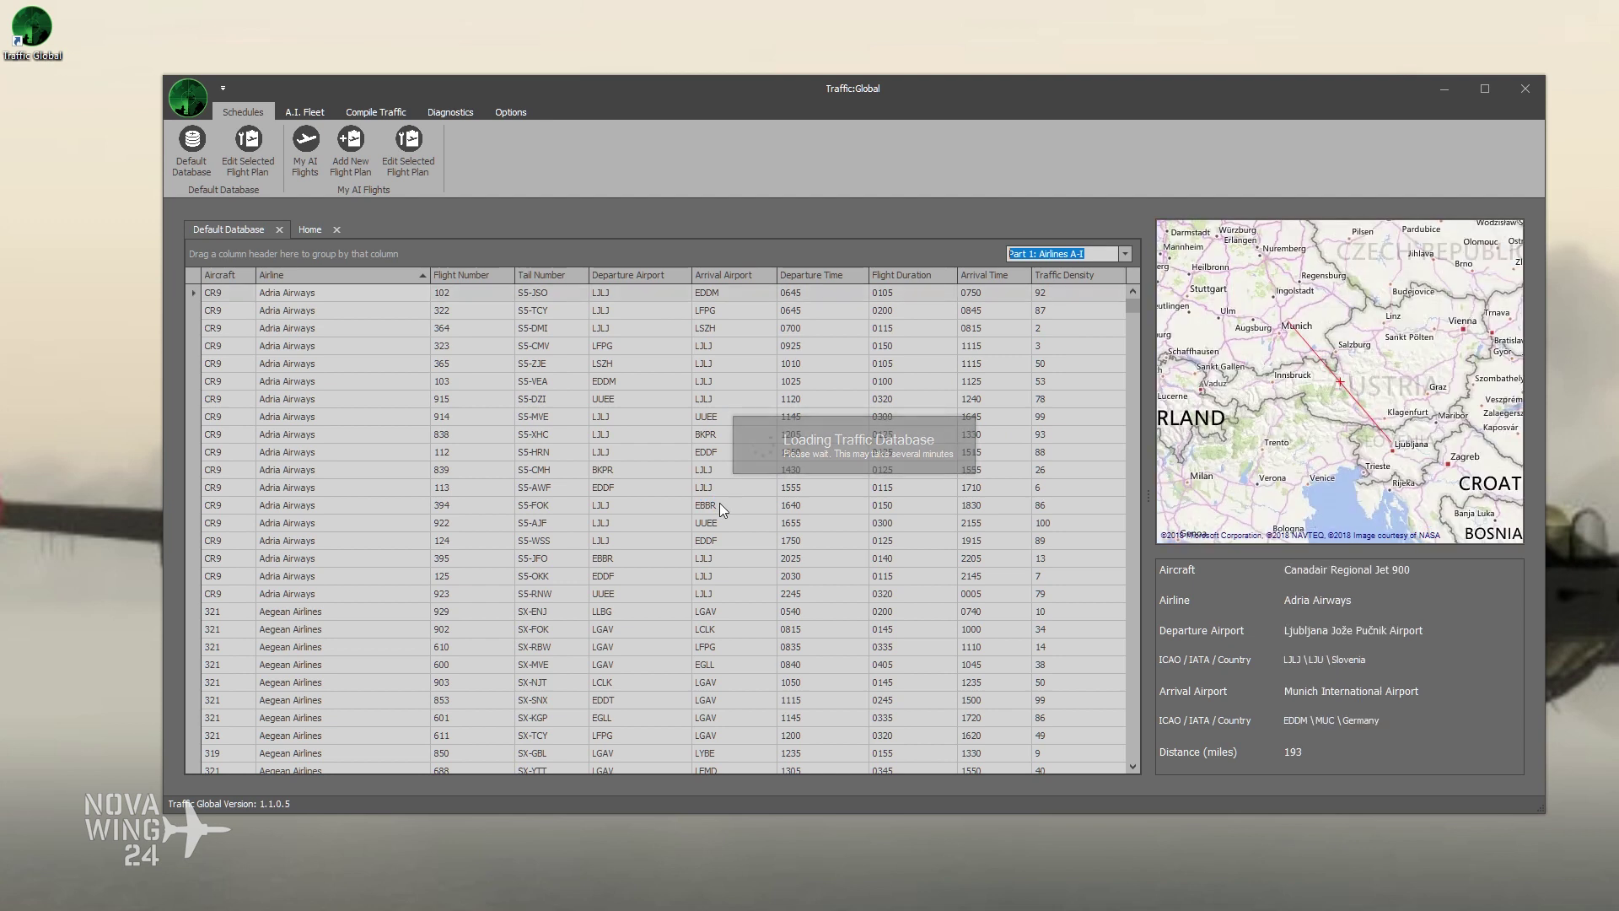
Step: Check the flight plan and fleet statistics on the Home page, and return to the Default Database list
{"action": "left_click", "coordinate": [317, 234]}
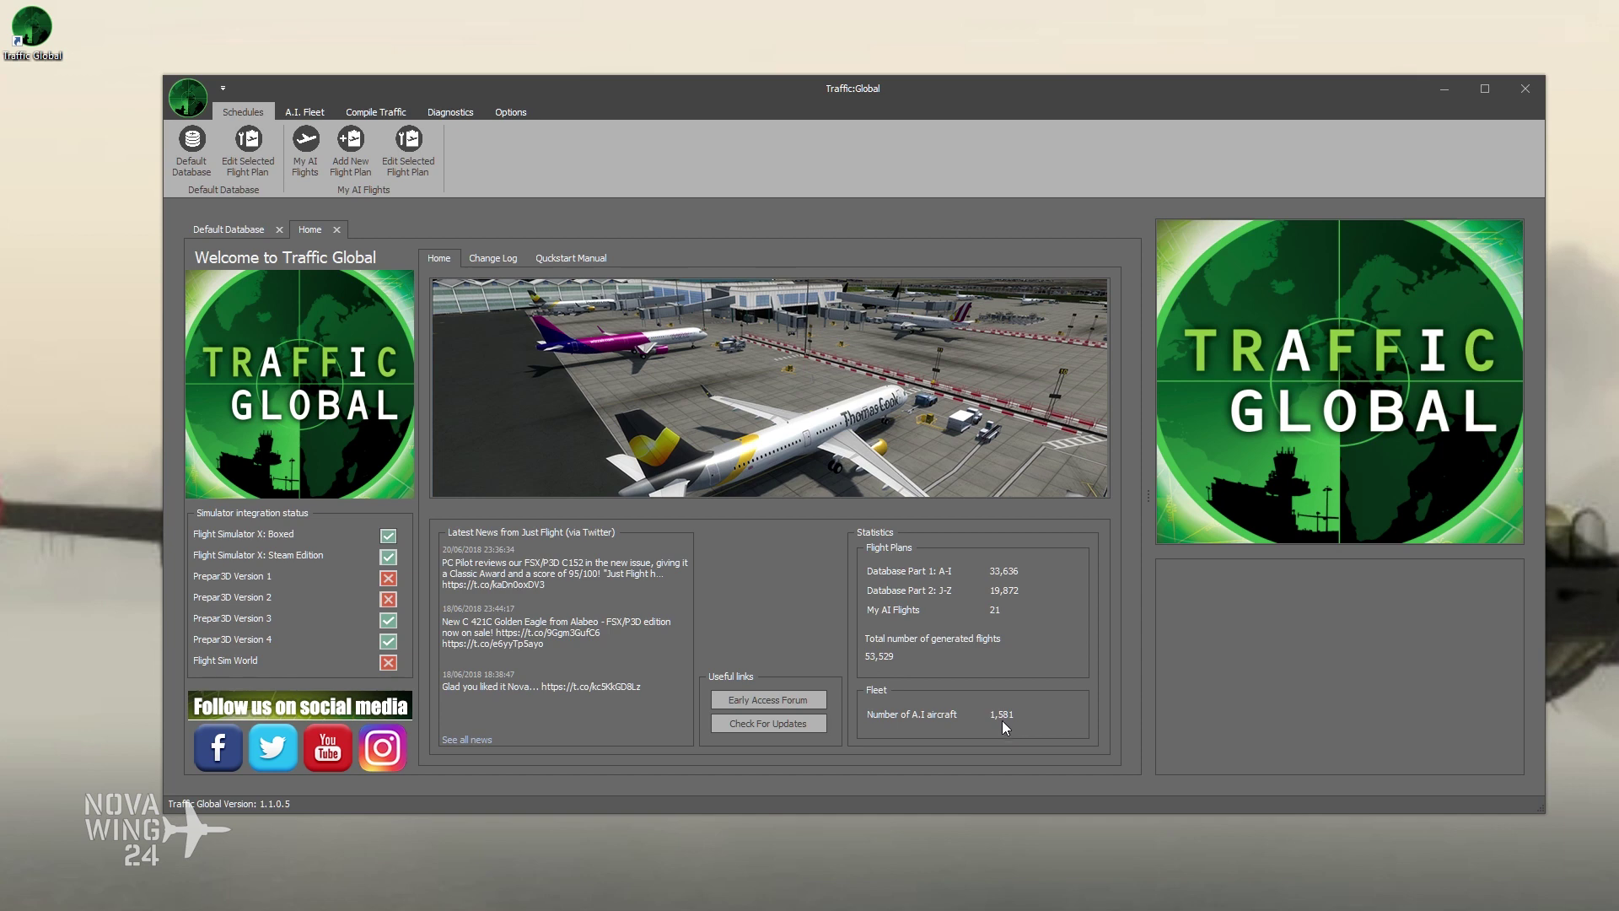
{"action": "left_click", "coordinate": [231, 230]}
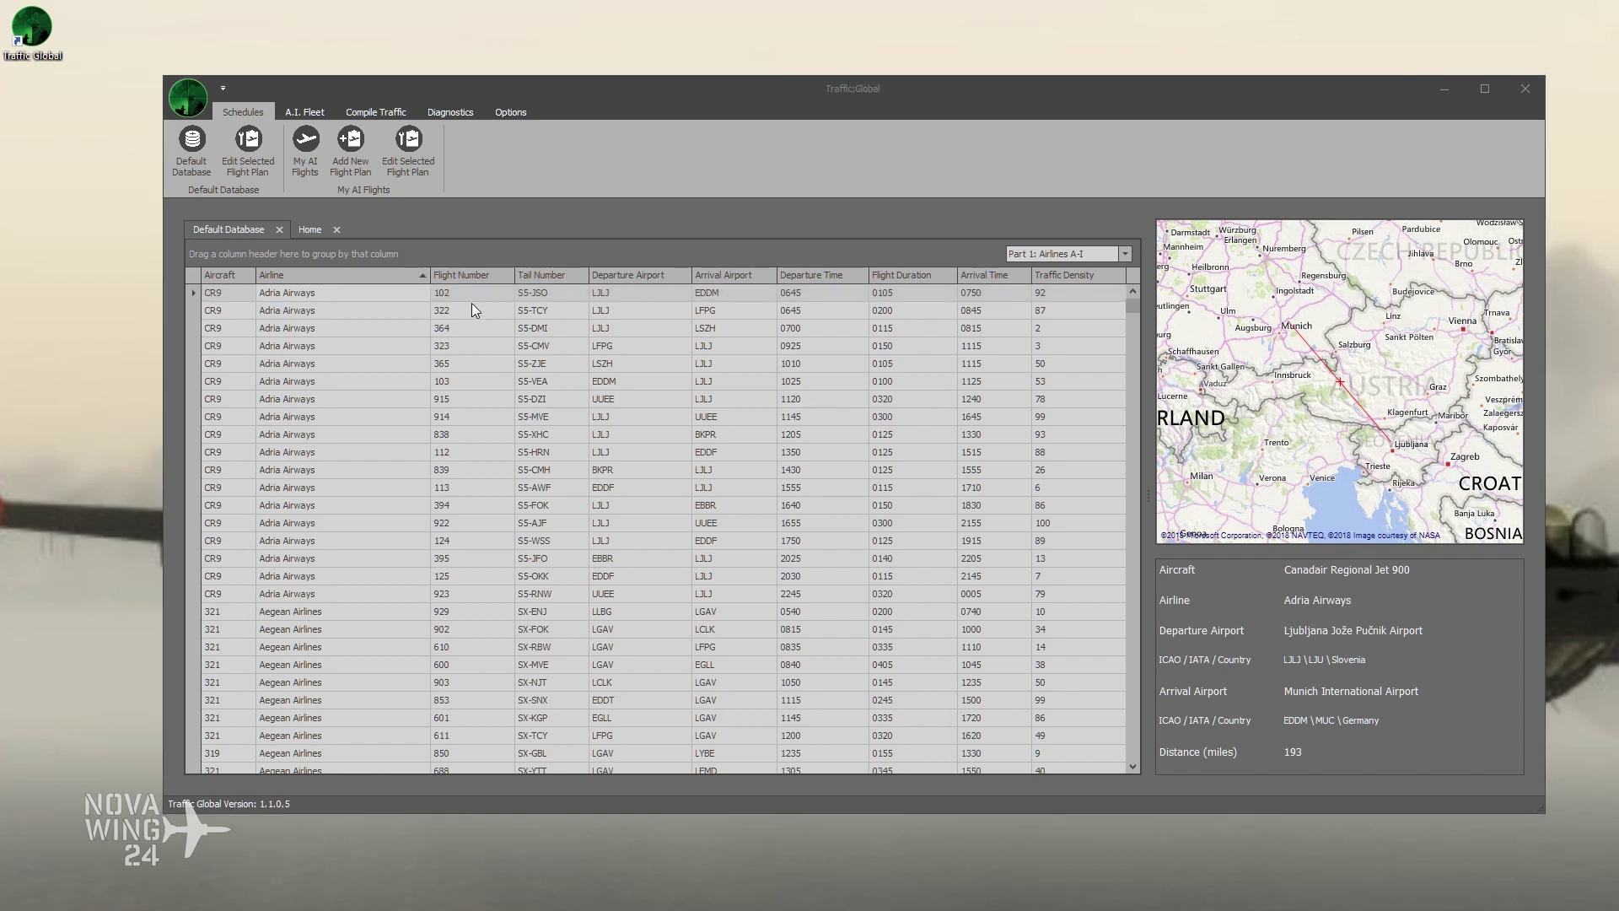
{"action": "left_click", "coordinate": [544, 255]}
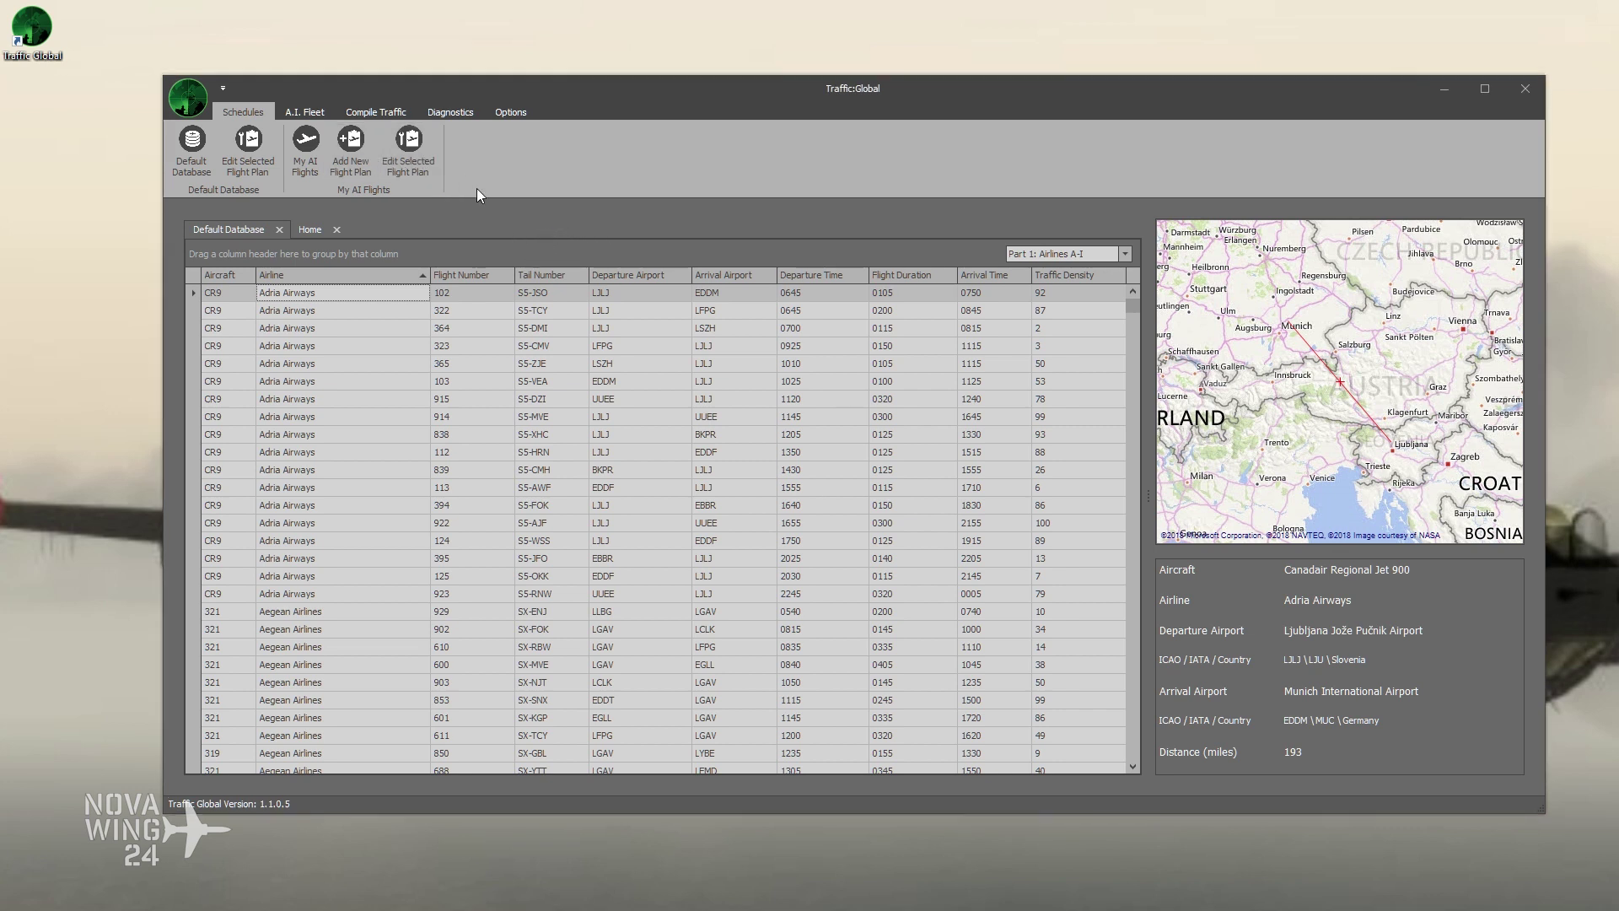
Step: Browse the flight plans down to Cathay Pacific and display the route and details of its flight 766 from VVTS to VHHH
{"action": "scroll", "coordinate": [453, 438], "scroll_direction": "down", "scroll_amount": 5}
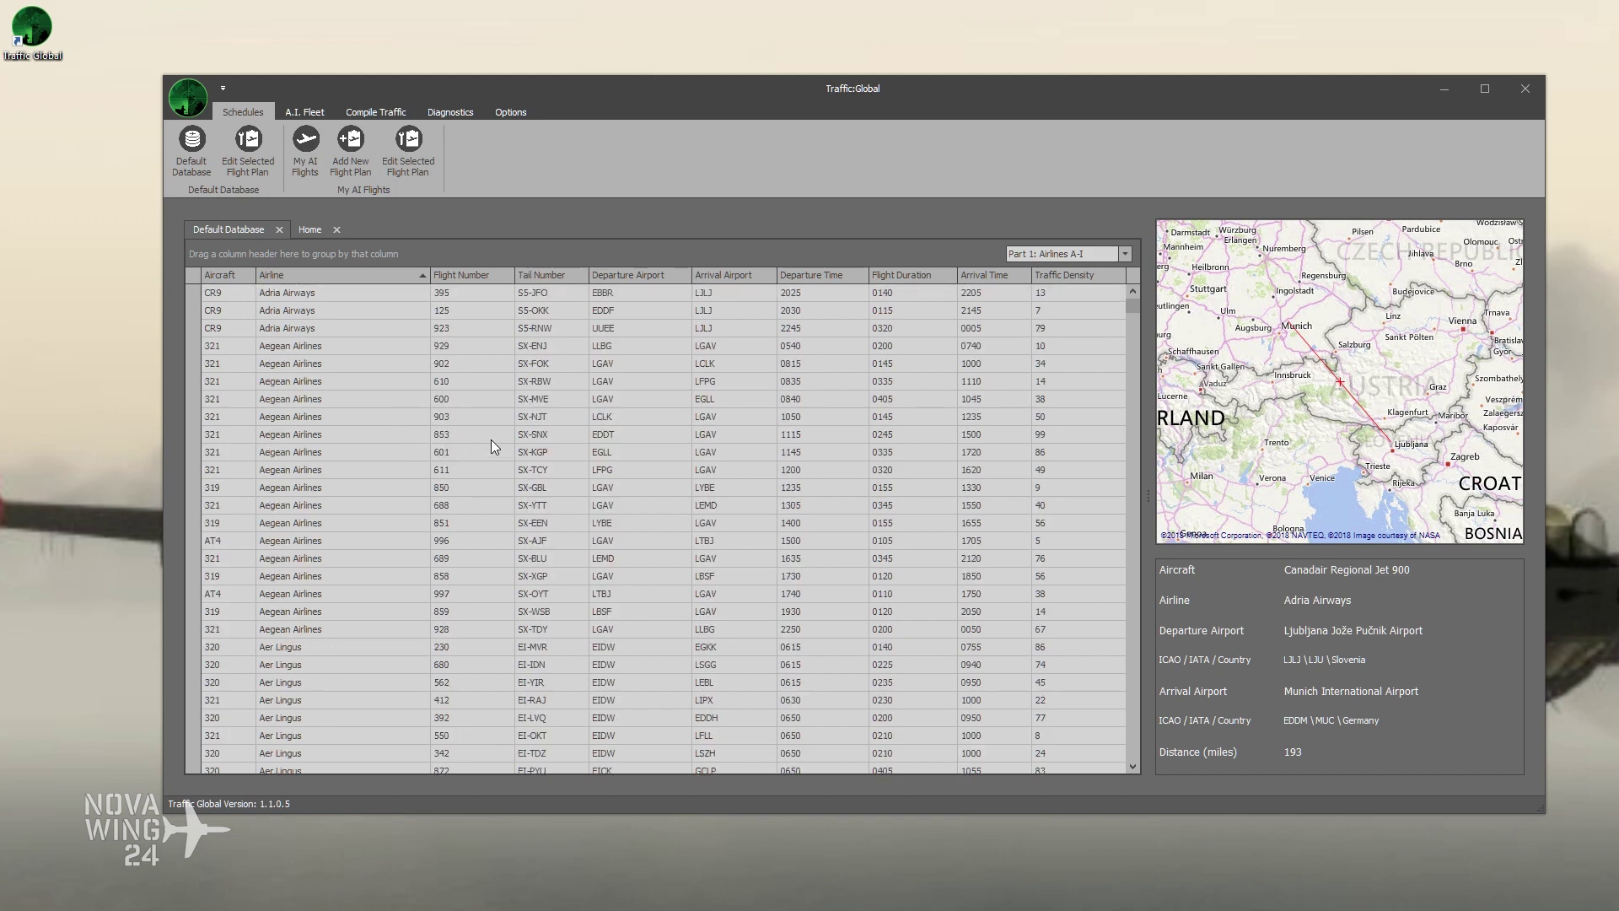
{"action": "scroll", "coordinate": [554, 466], "scroll_direction": "up", "scroll_amount": 5}
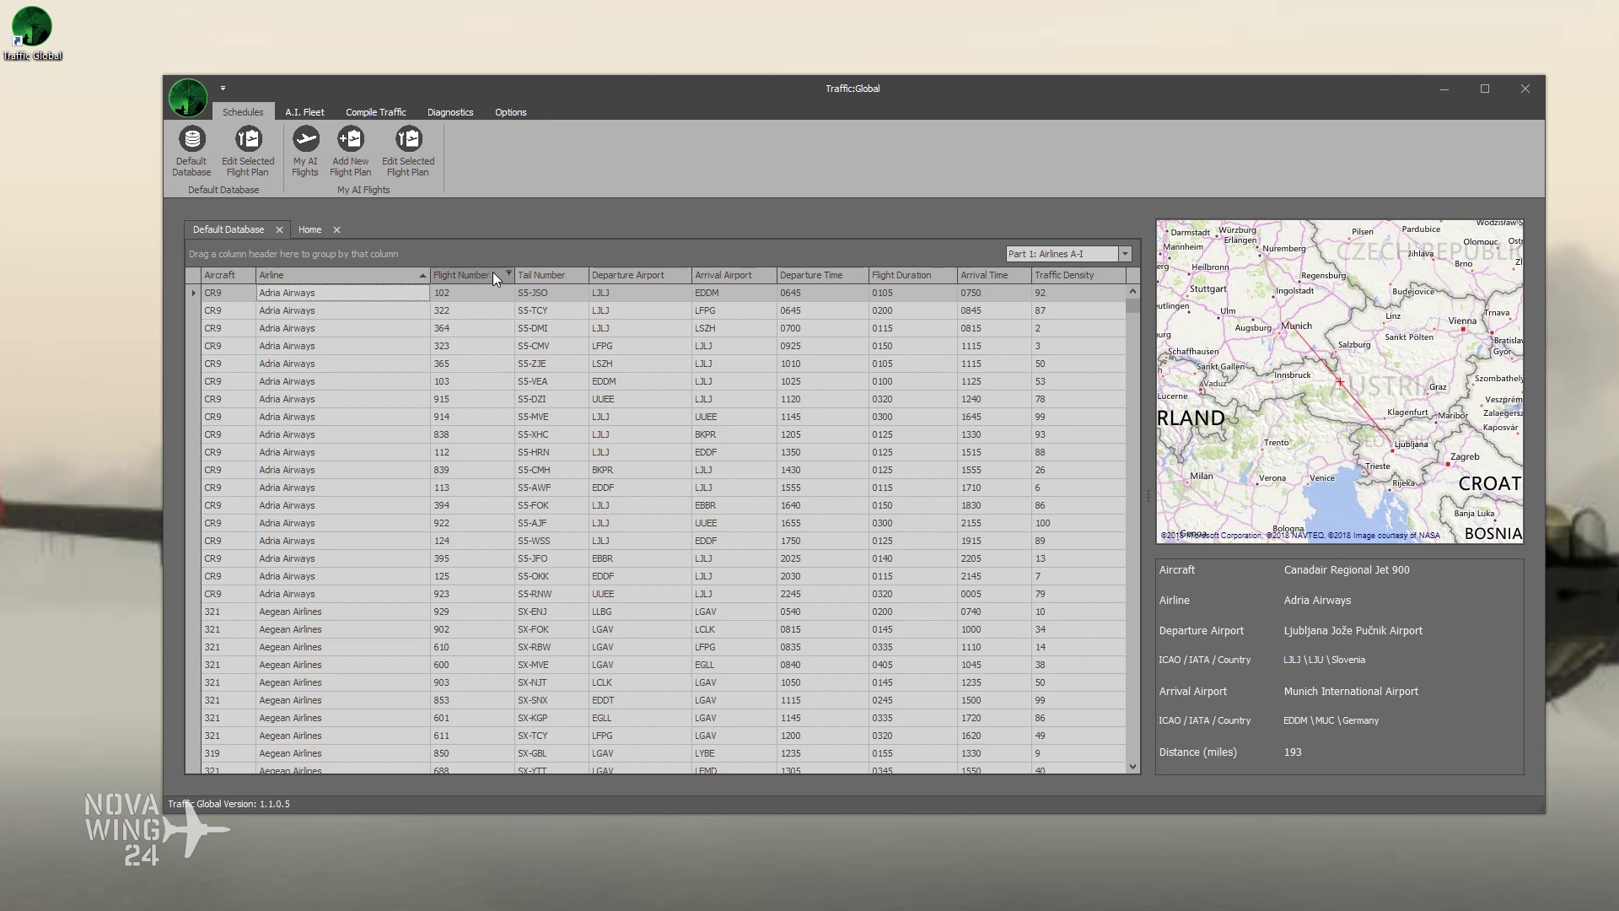
{"action": "mouse_move", "coordinate": [1131, 308]}
{"action": "left_mouse_down"}
{"action": "mouse_move", "coordinate": [1127, 414]}
{"action": "mouse_move", "coordinate": [1127, 321]}
{"action": "left_mouse_up"}
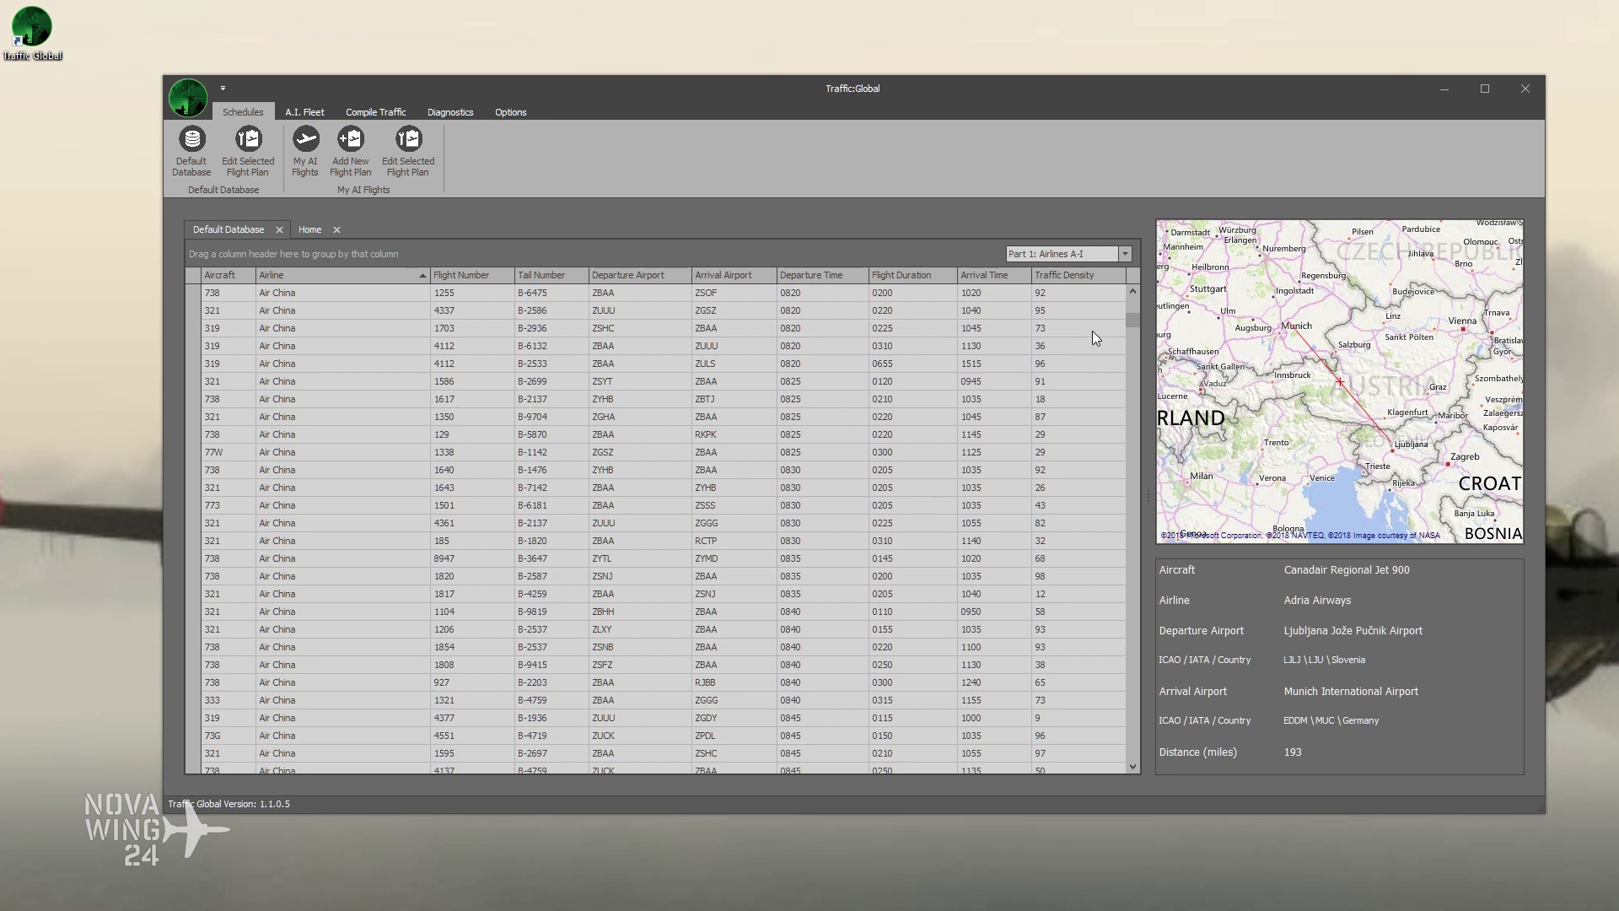
{"action": "left_click_drag", "start_coordinate": [1137, 321], "coordinate": [1146, 417]}
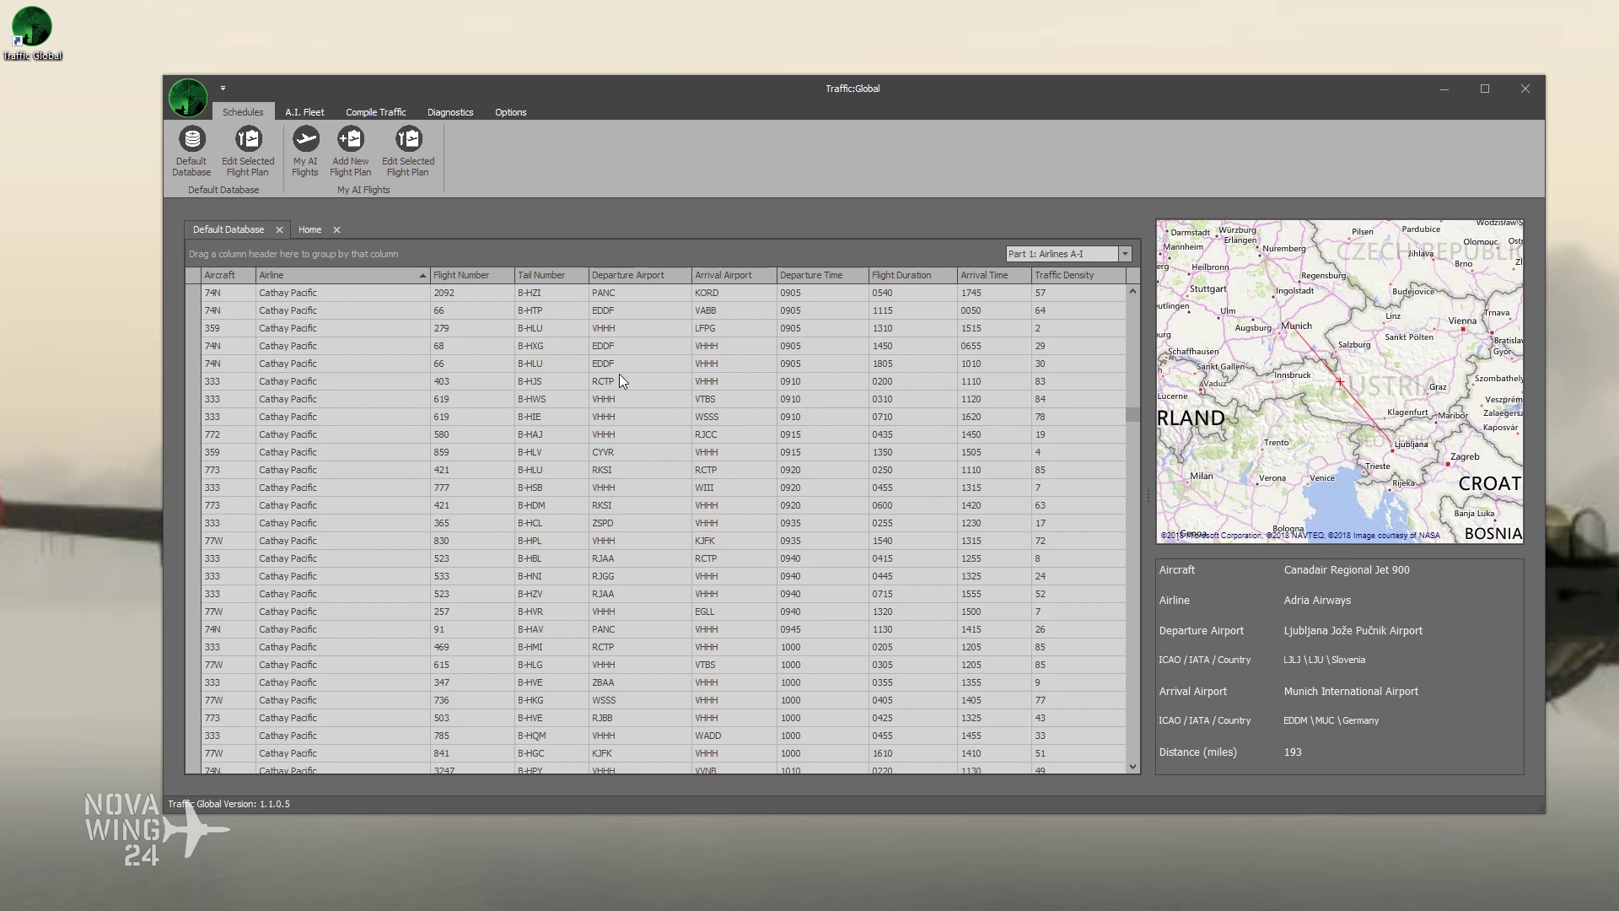
{"action": "scroll", "coordinate": [397, 467], "scroll_direction": "down", "scroll_amount": 8}
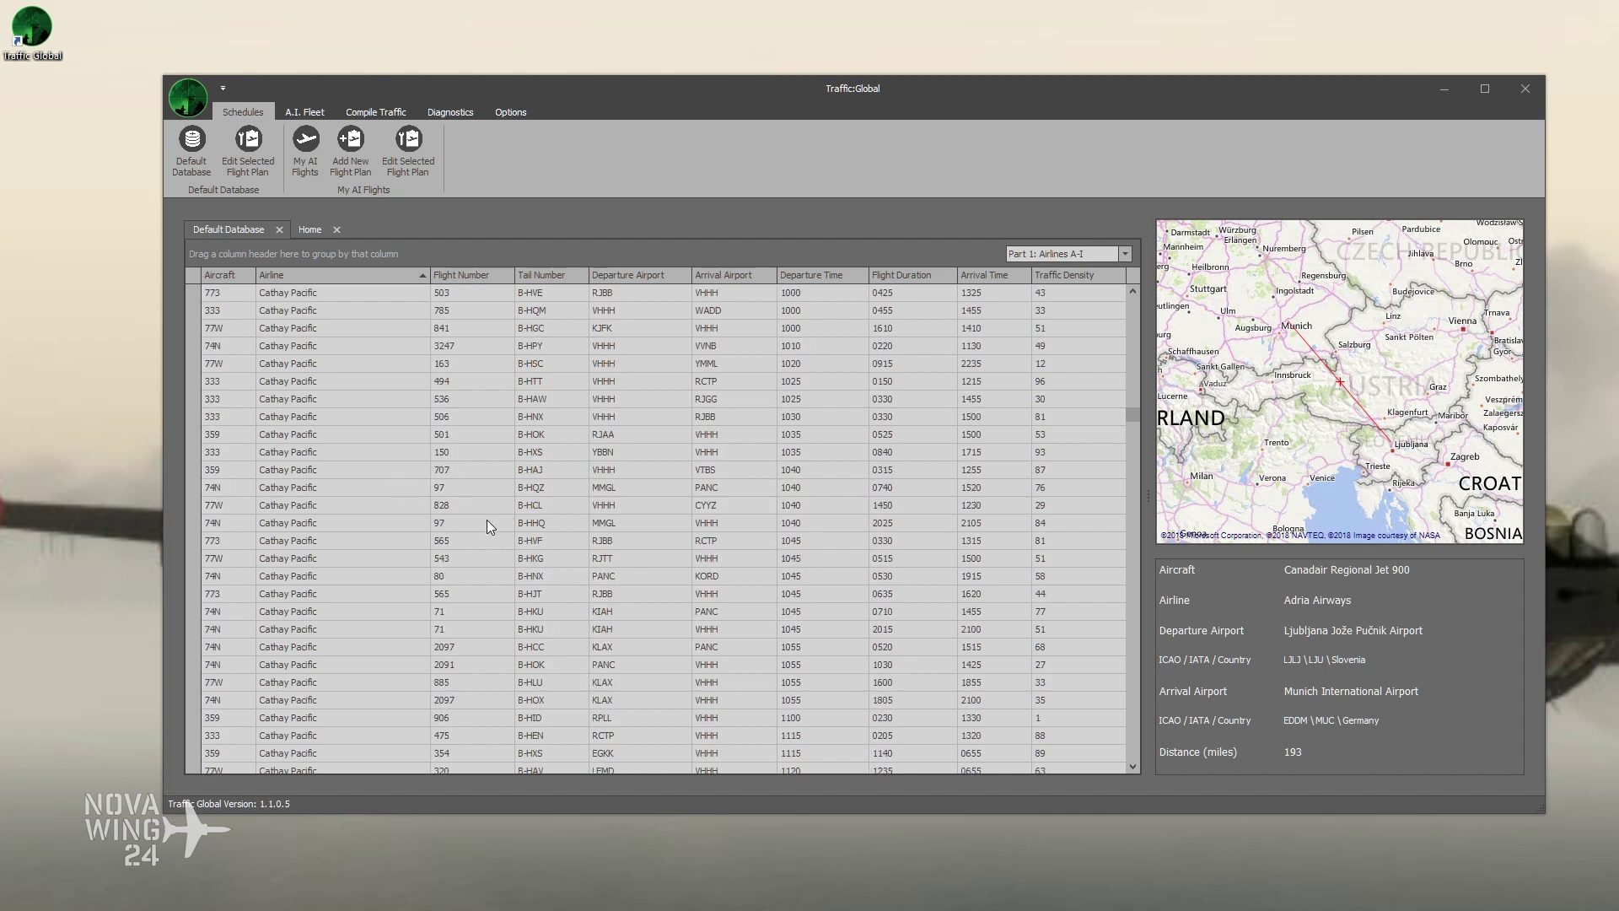
{"action": "scroll", "coordinate": [488, 520], "scroll_direction": "down", "scroll_amount": 5}
{"action": "left_click", "coordinate": [356, 506]}
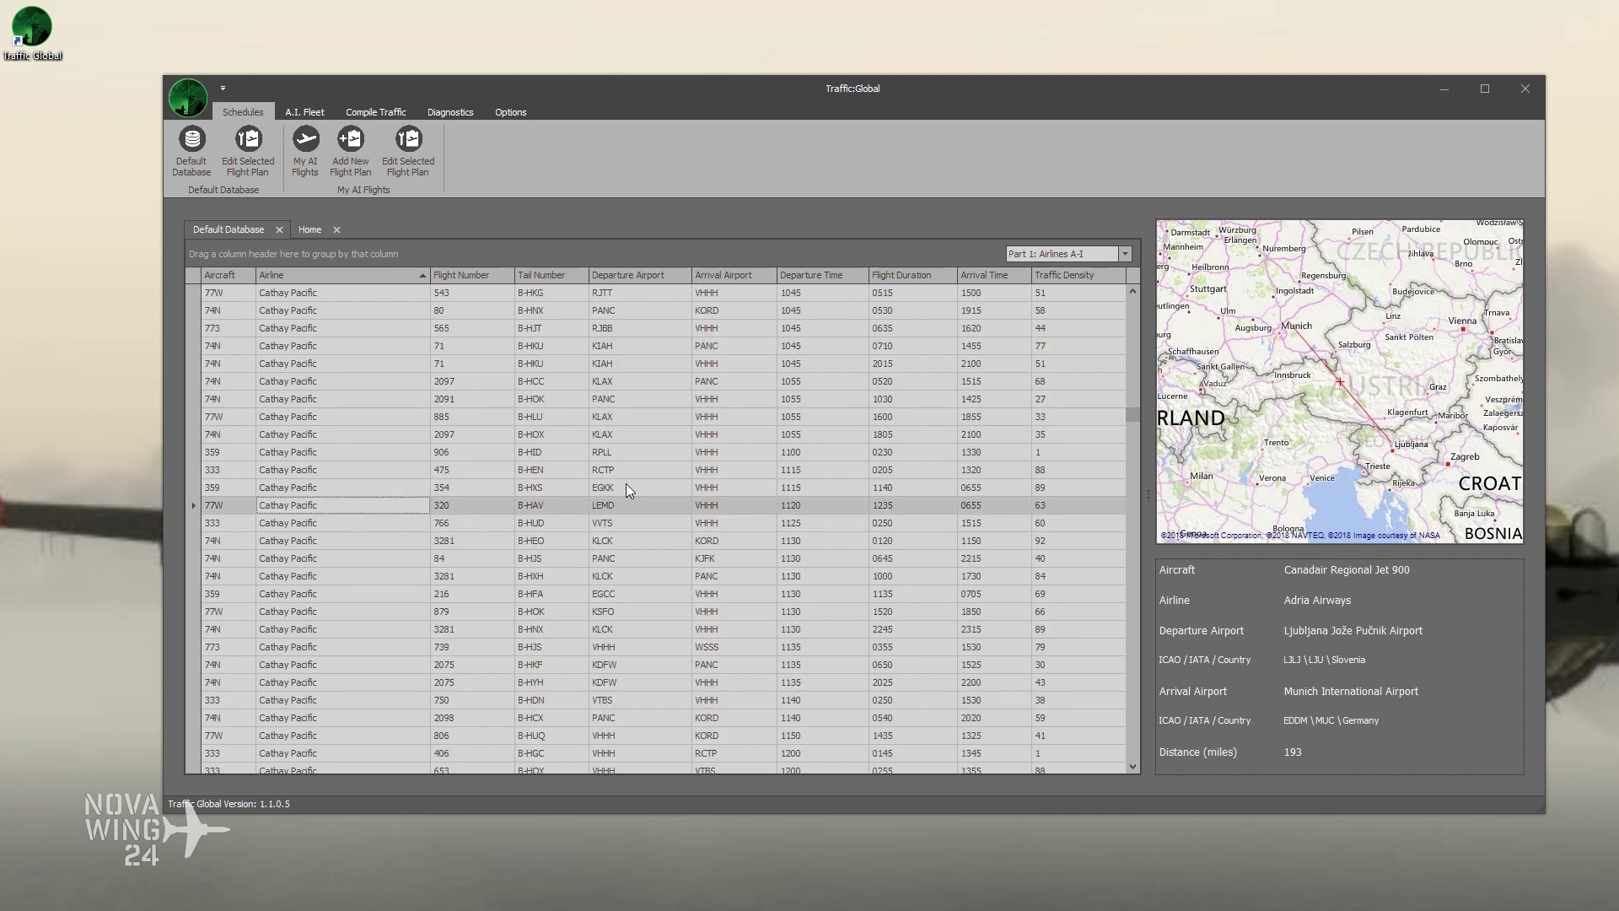
{"action": "left_click", "coordinate": [356, 523]}
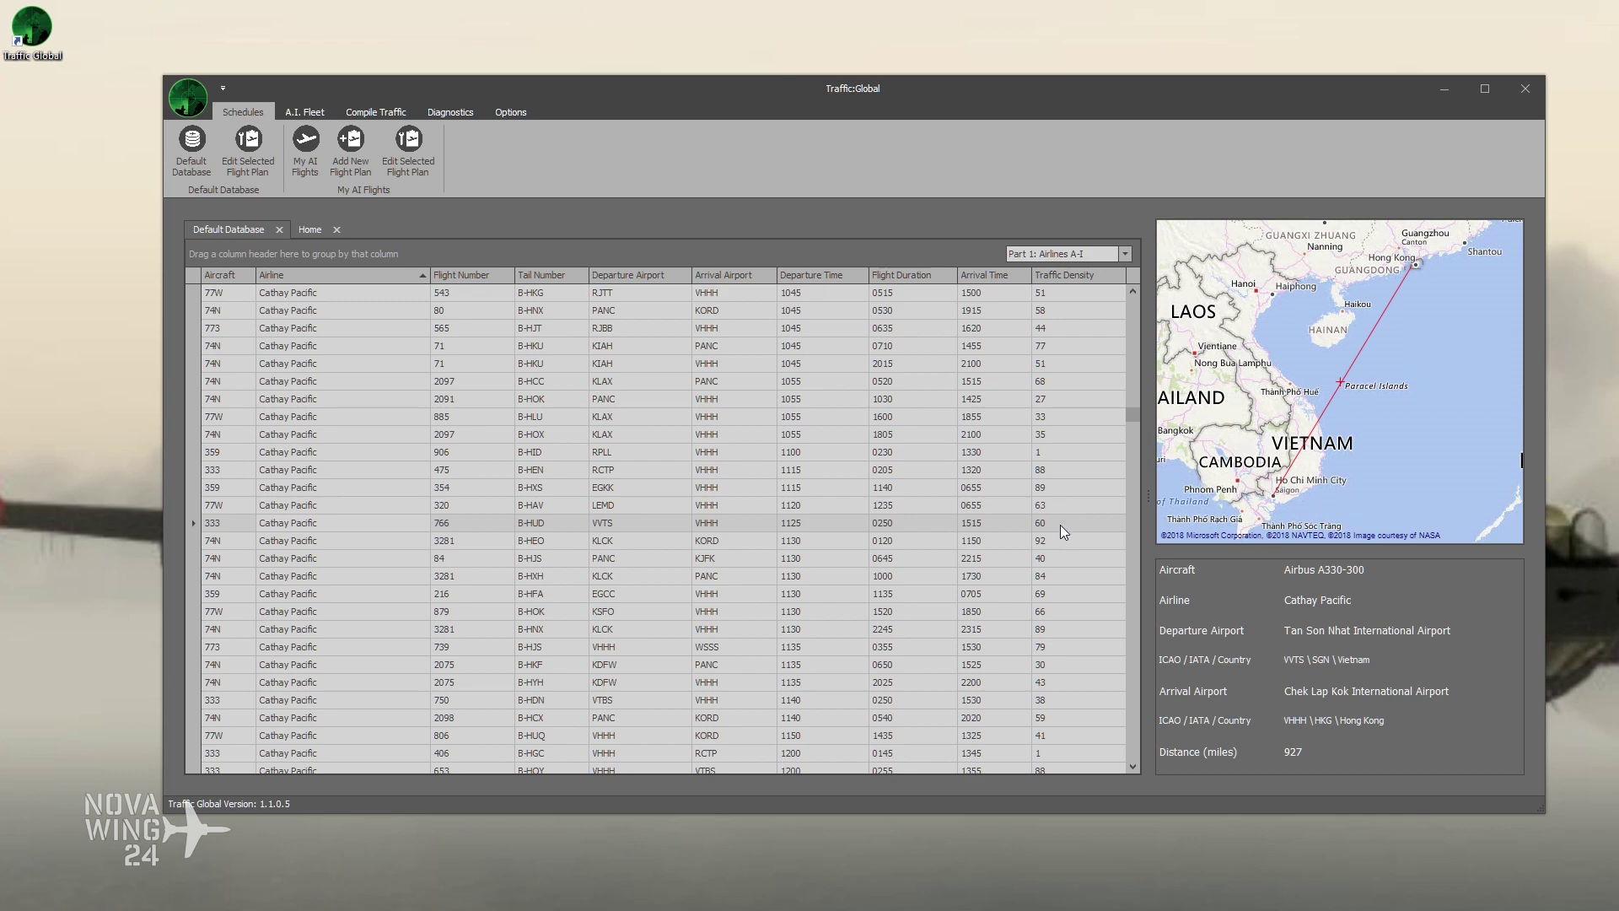
Step: Examine the traffic density values and schedules of the Cathay Pacific flights, and continue down to the United Airlines flights
{"action": "scroll", "coordinate": [1059, 525], "scroll_direction": "down", "scroll_amount": 1}
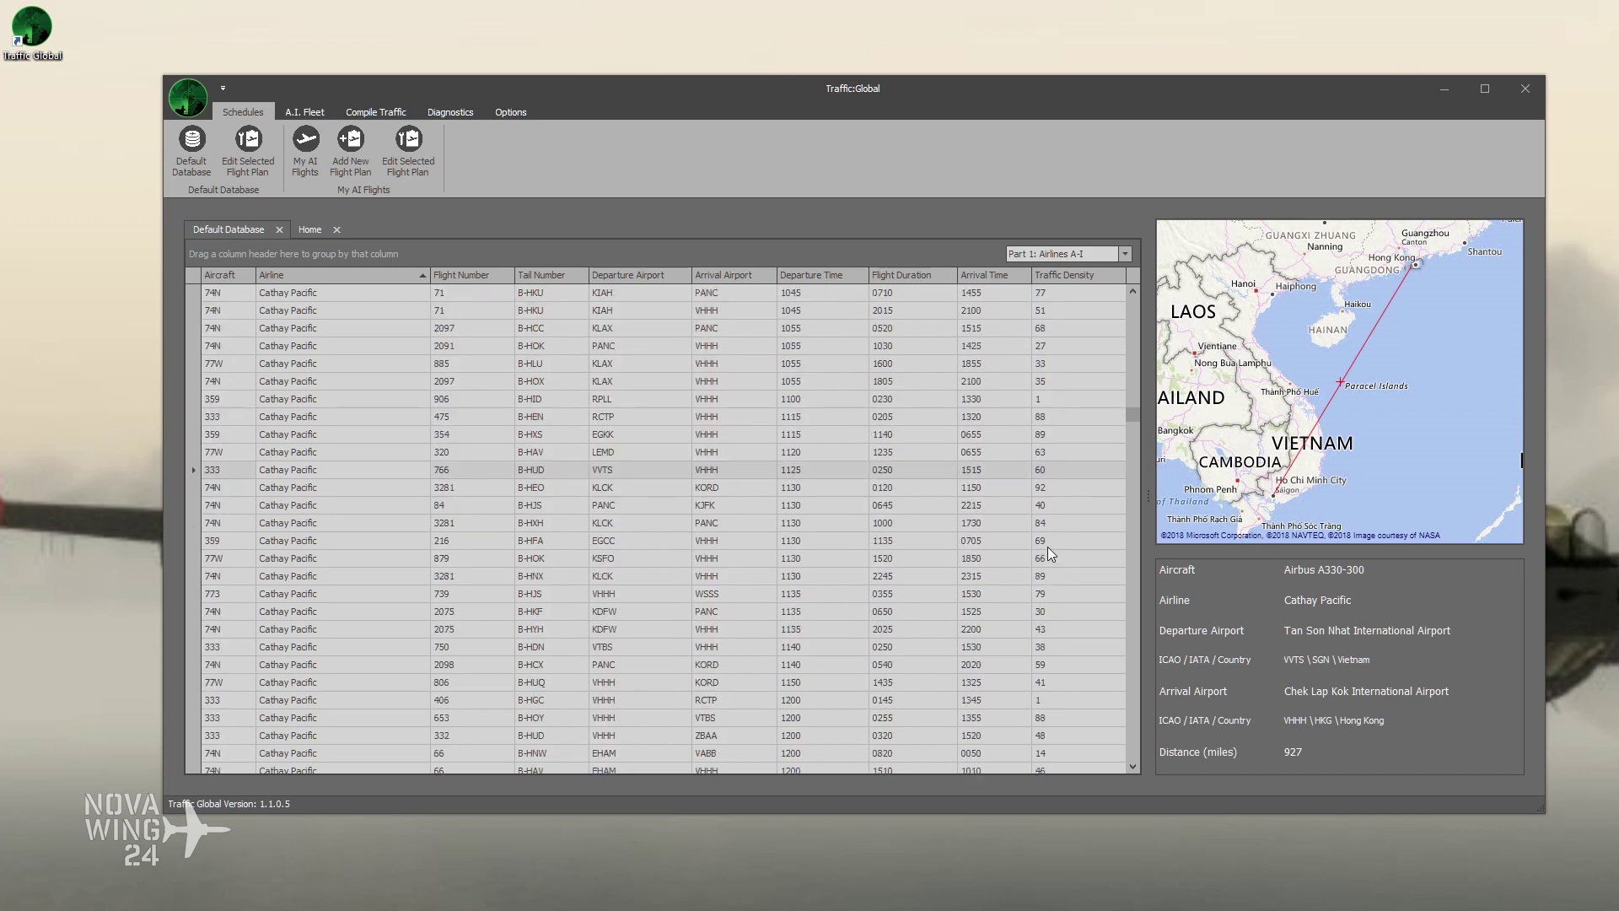
{"action": "scroll", "coordinate": [1049, 548], "scroll_direction": "up", "scroll_amount": 2}
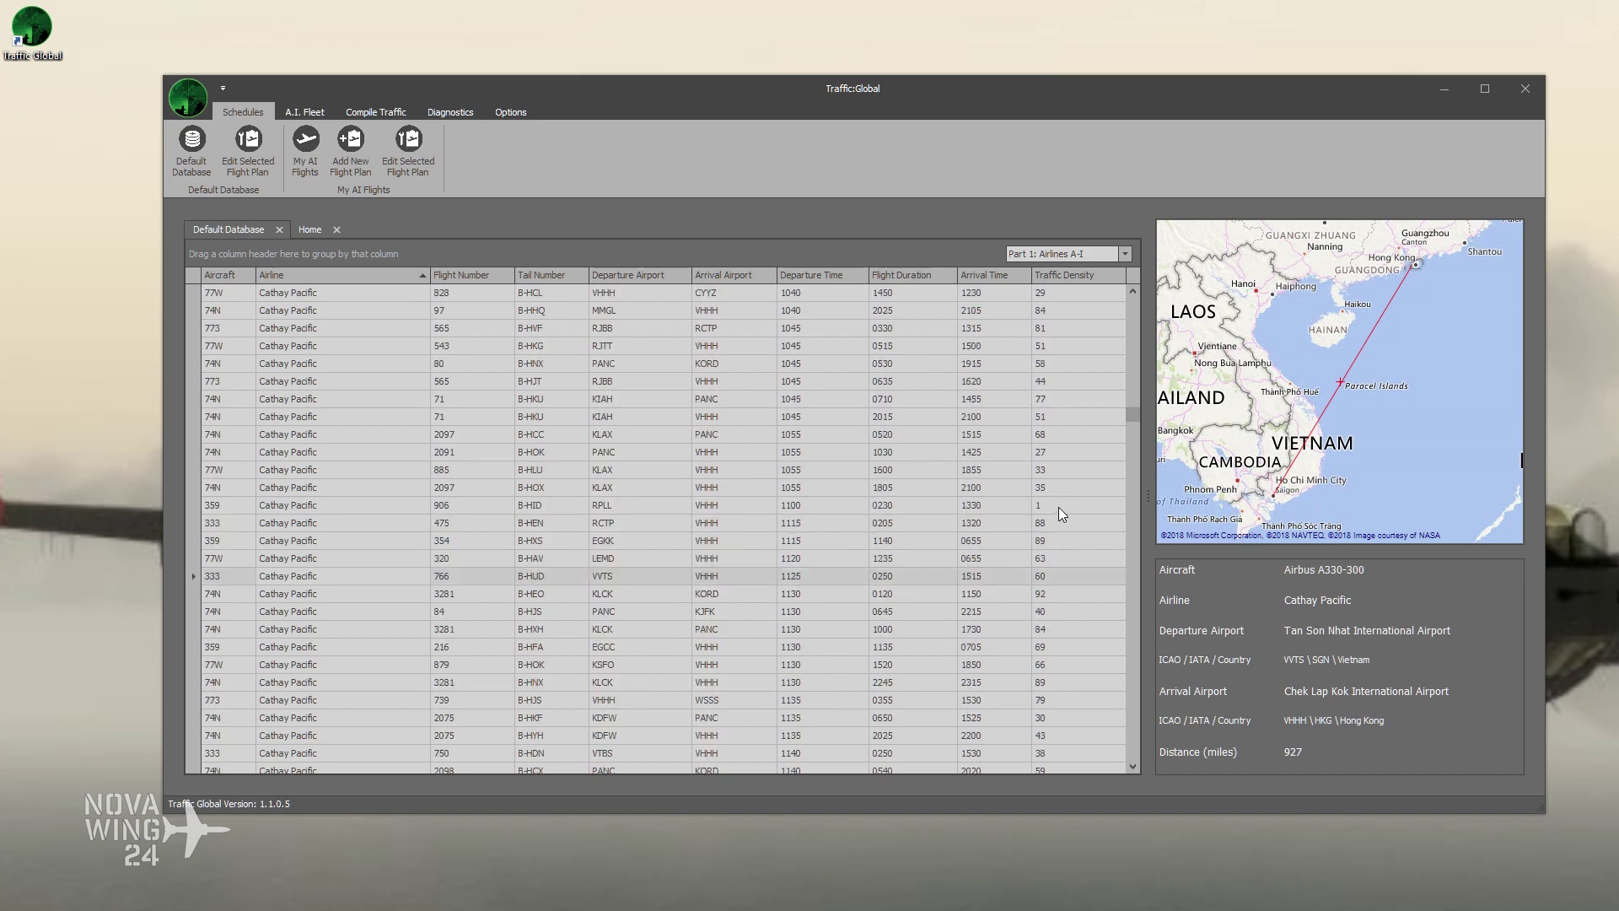
{"action": "scroll", "coordinate": [1054, 504], "scroll_direction": "down", "scroll_amount": 8}
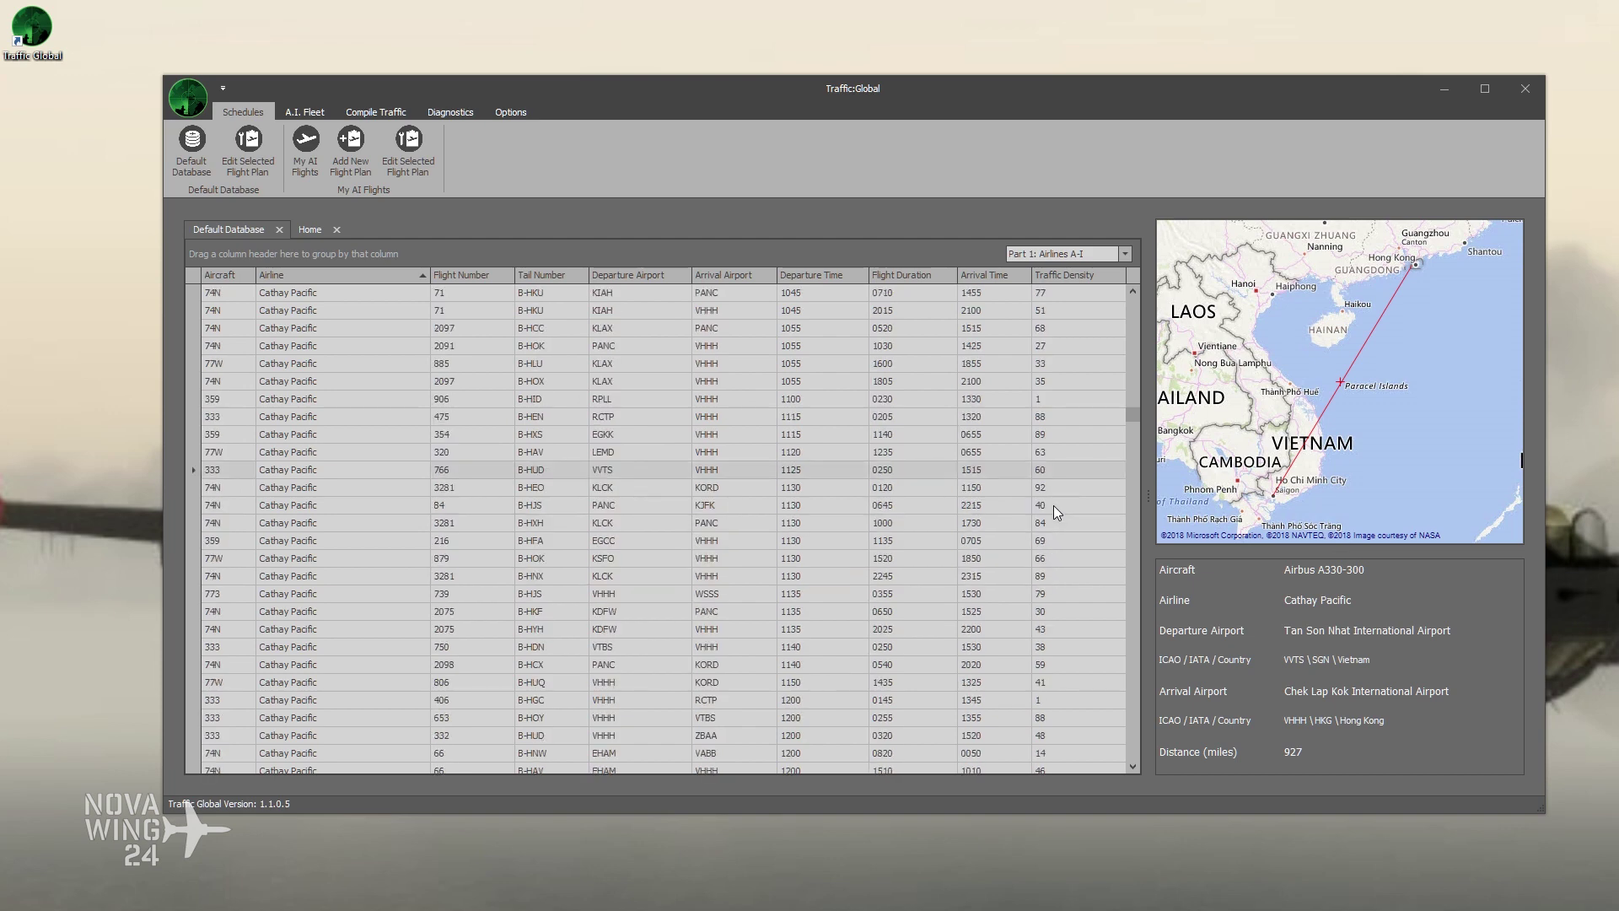
{"action": "scroll", "coordinate": [1054, 512], "scroll_direction": "down", "scroll_amount": 6}
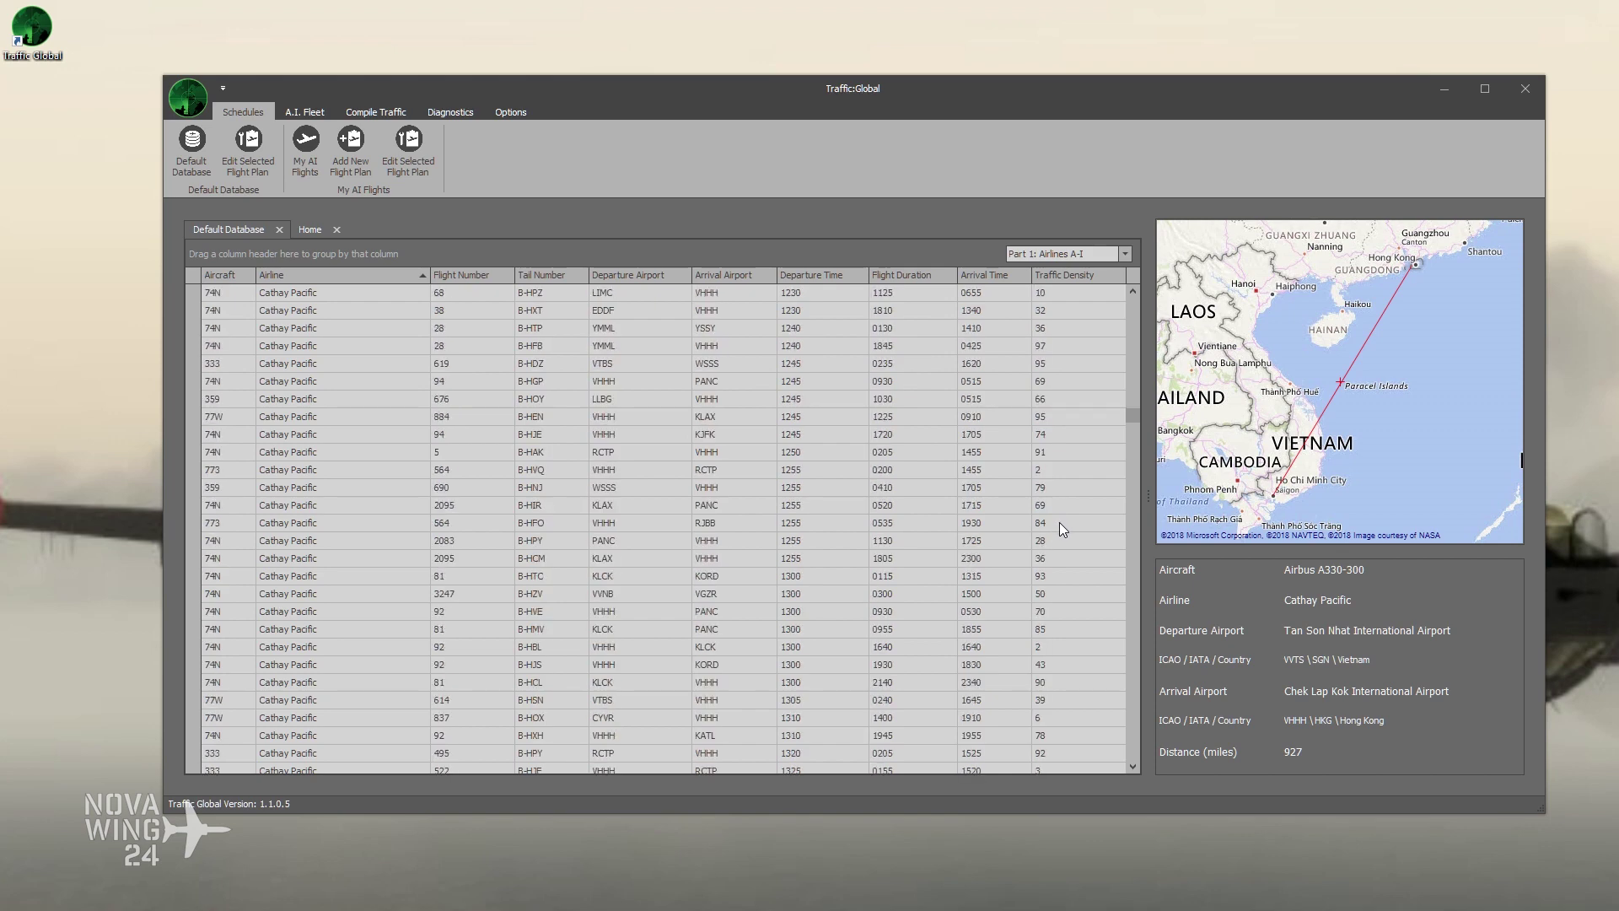
{"action": "scroll", "coordinate": [1066, 531], "scroll_direction": "down", "scroll_amount": 4}
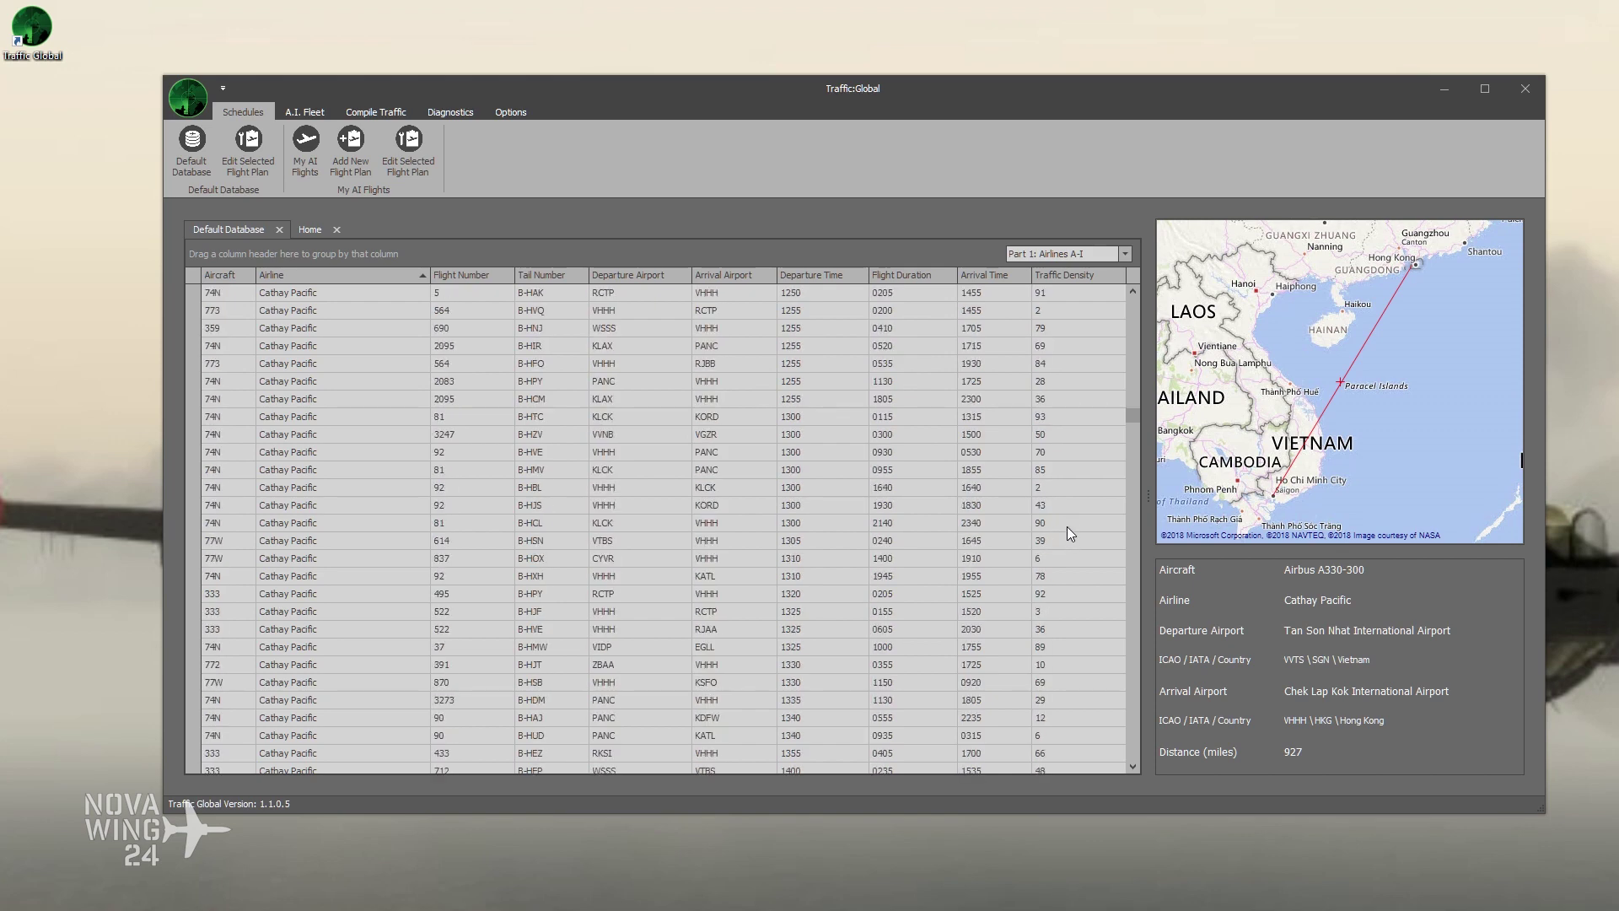
{"action": "scroll", "coordinate": [1067, 519], "scroll_direction": "down", "scroll_amount": 10}
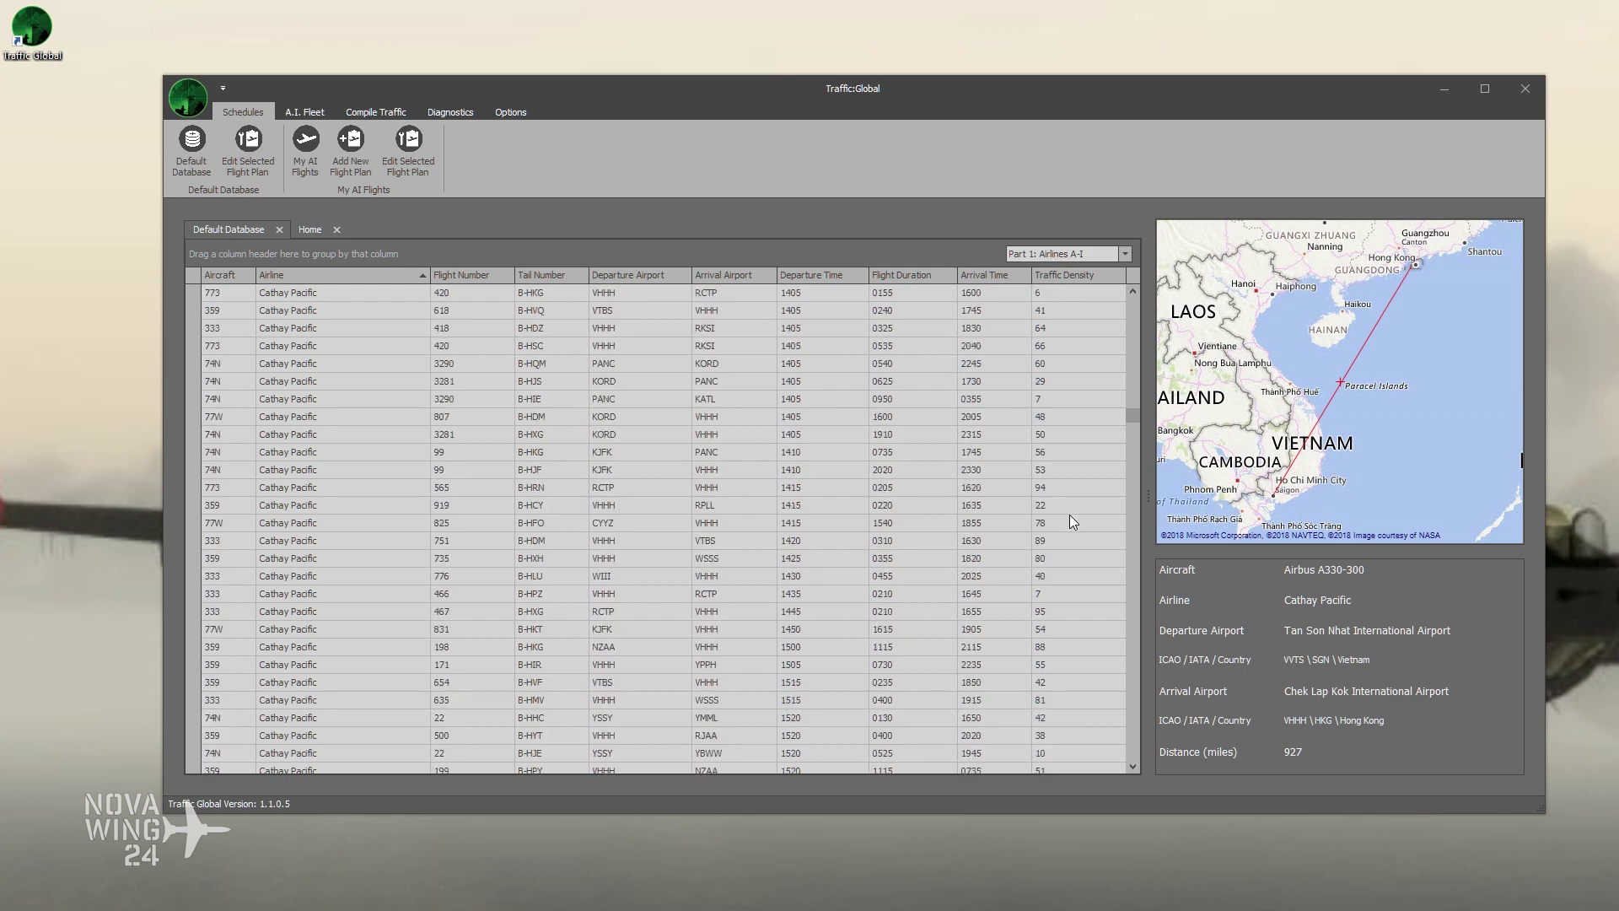
{"action": "scroll", "coordinate": [1071, 521], "scroll_direction": "down", "scroll_amount": 3}
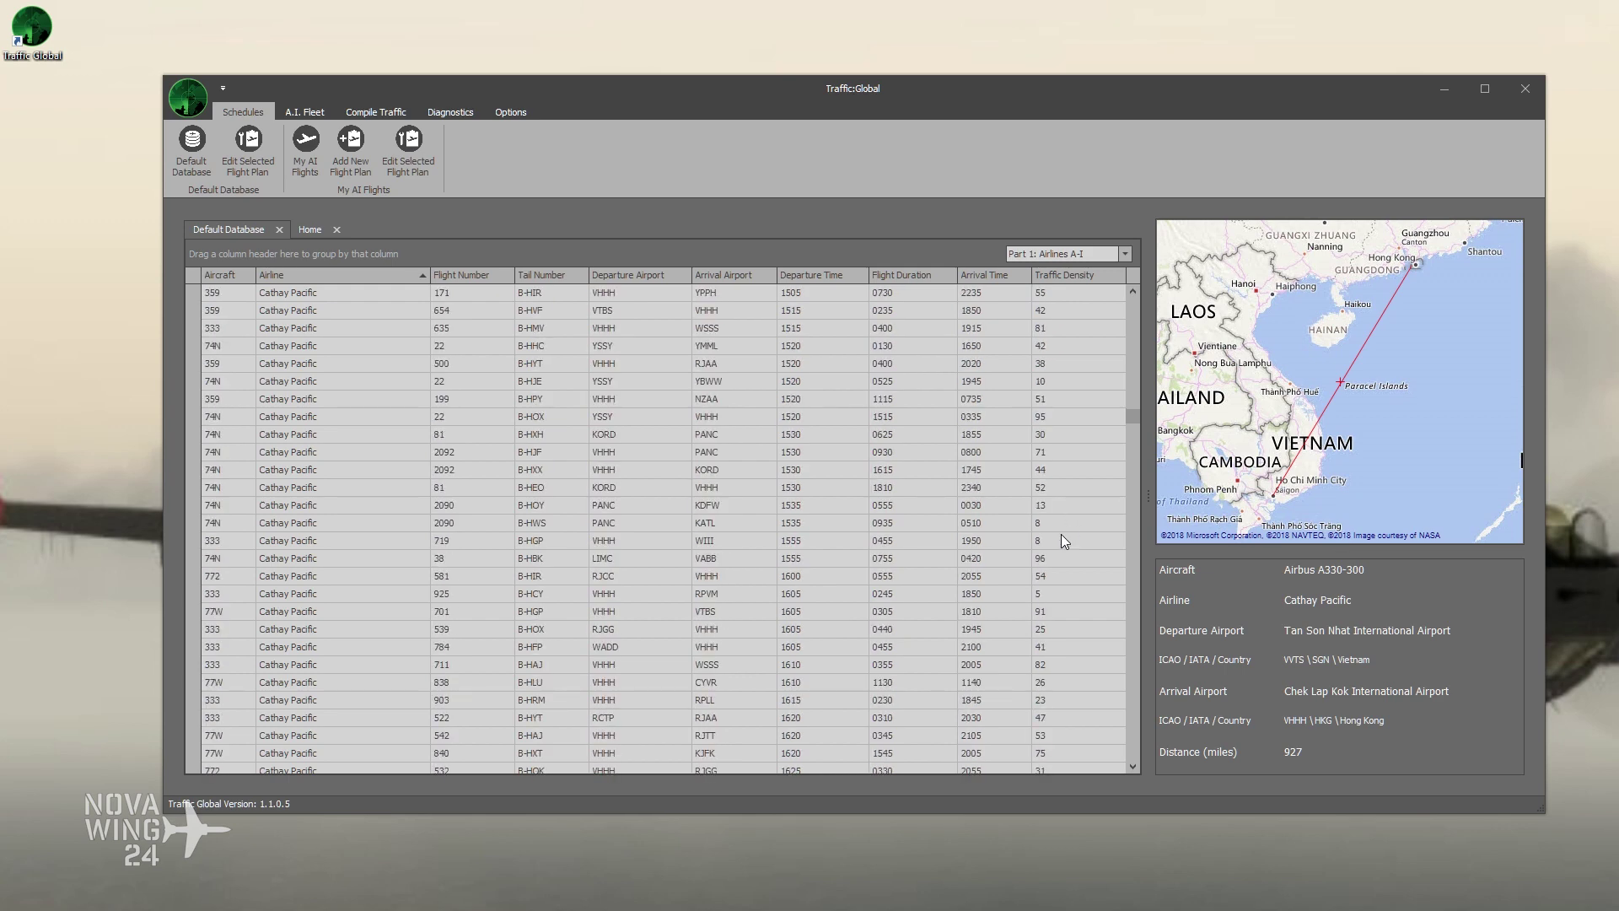
{"action": "scroll", "coordinate": [1067, 531], "scroll_direction": "down", "scroll_amount": 9}
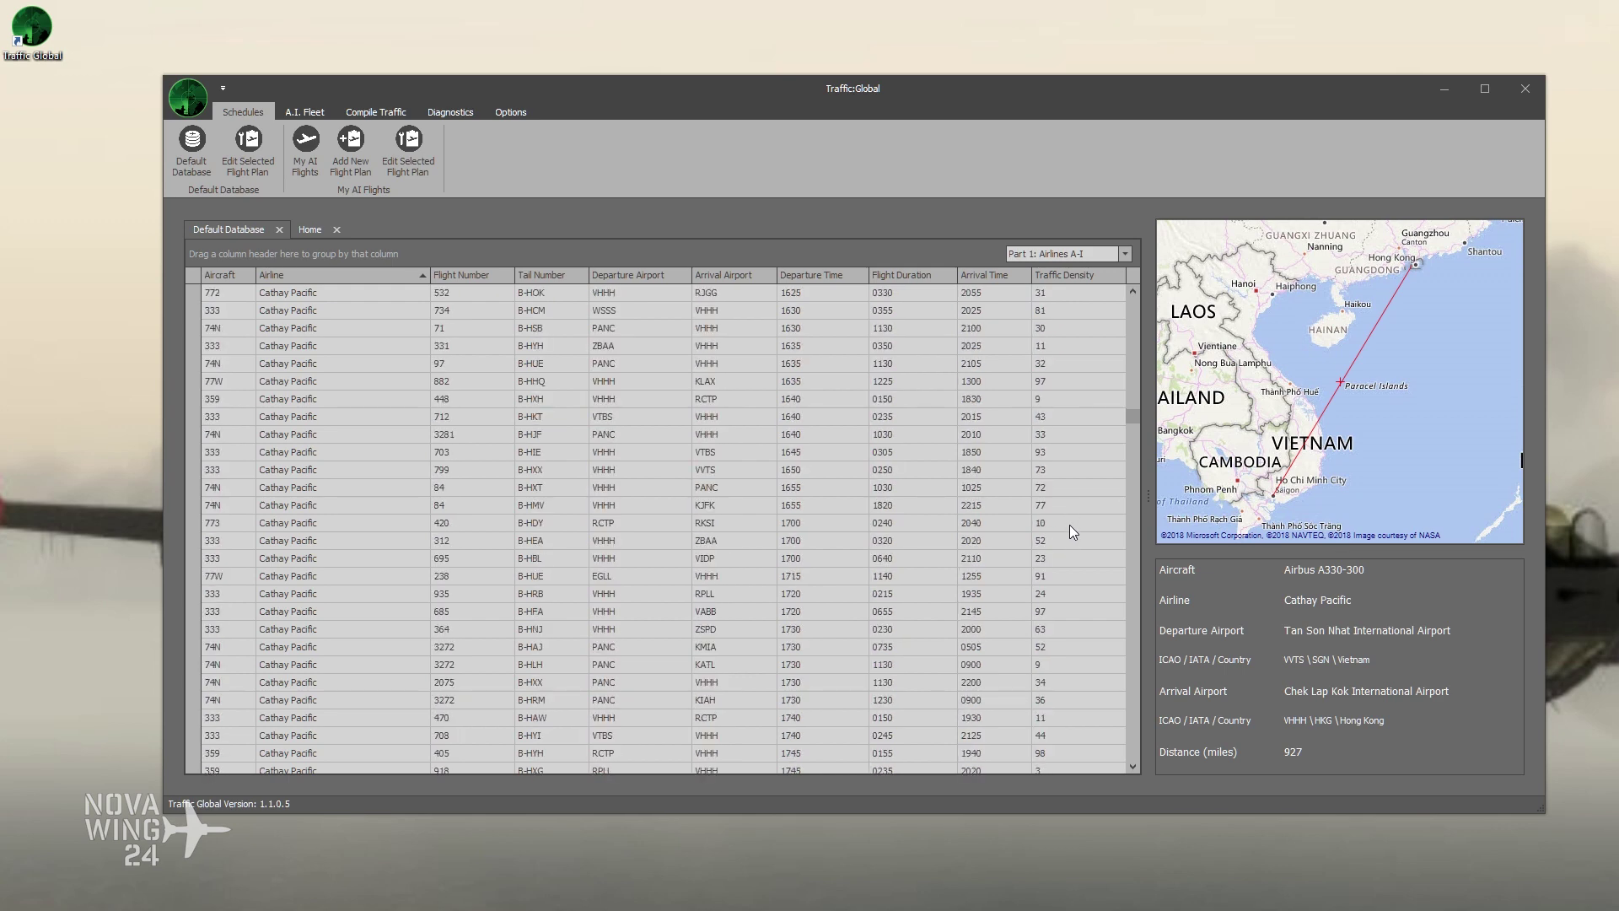
{"action": "scroll", "coordinate": [1059, 629], "scroll_direction": "up", "scroll_amount": 11}
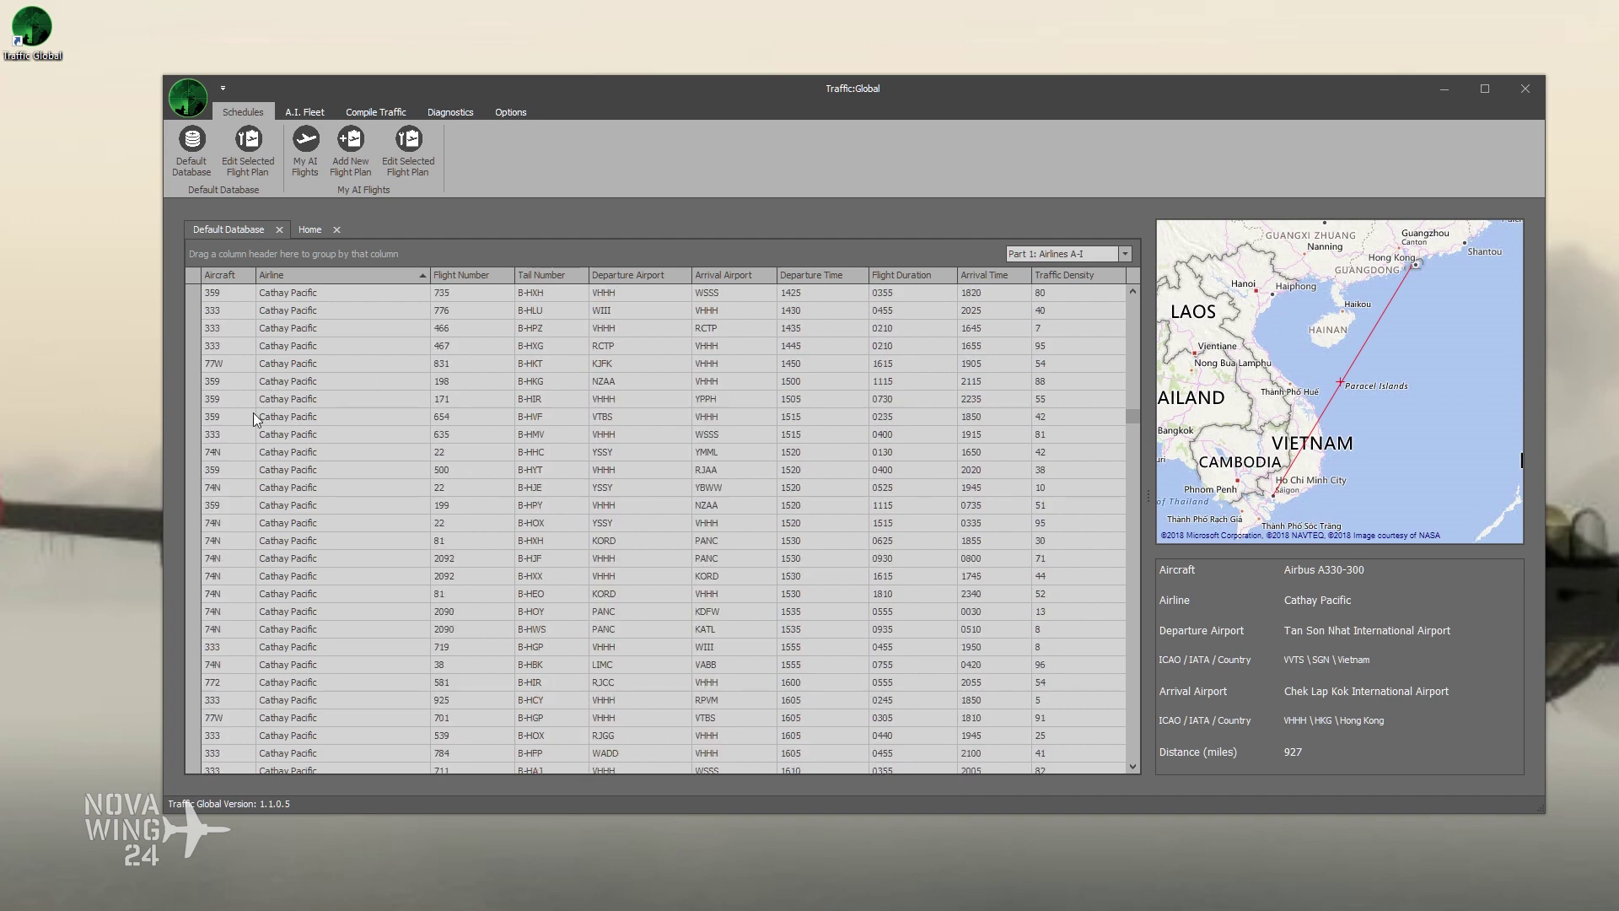
{"action": "scroll", "coordinate": [262, 455], "scroll_direction": "down", "scroll_amount": 9}
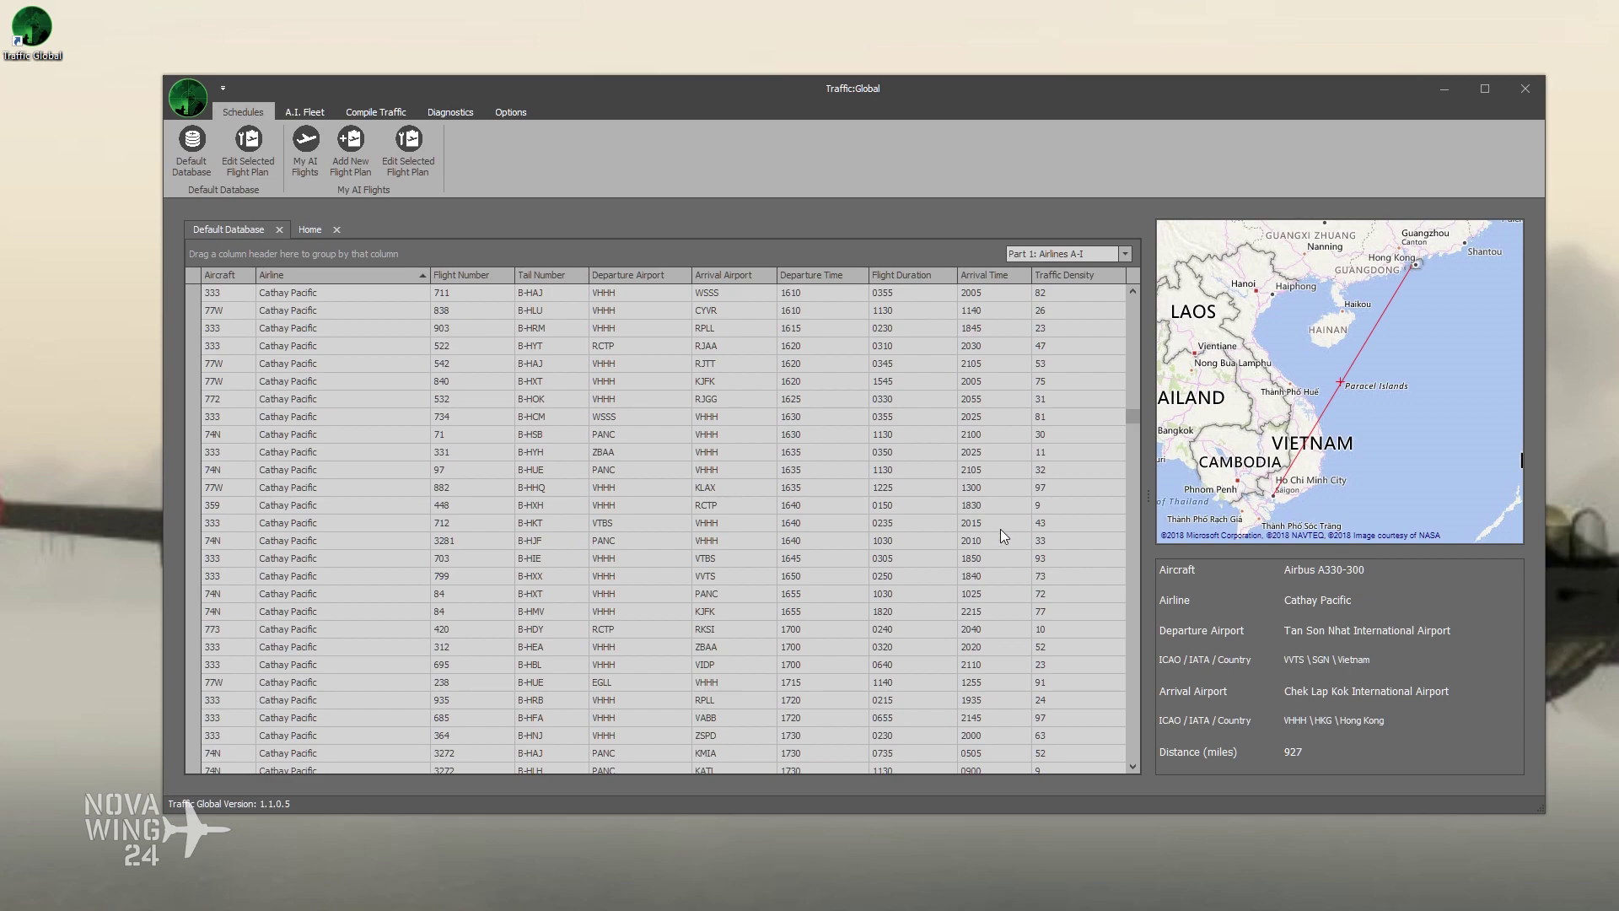
{"action": "left_click_drag", "start_coordinate": [1123, 421], "coordinate": [1118, 732]}
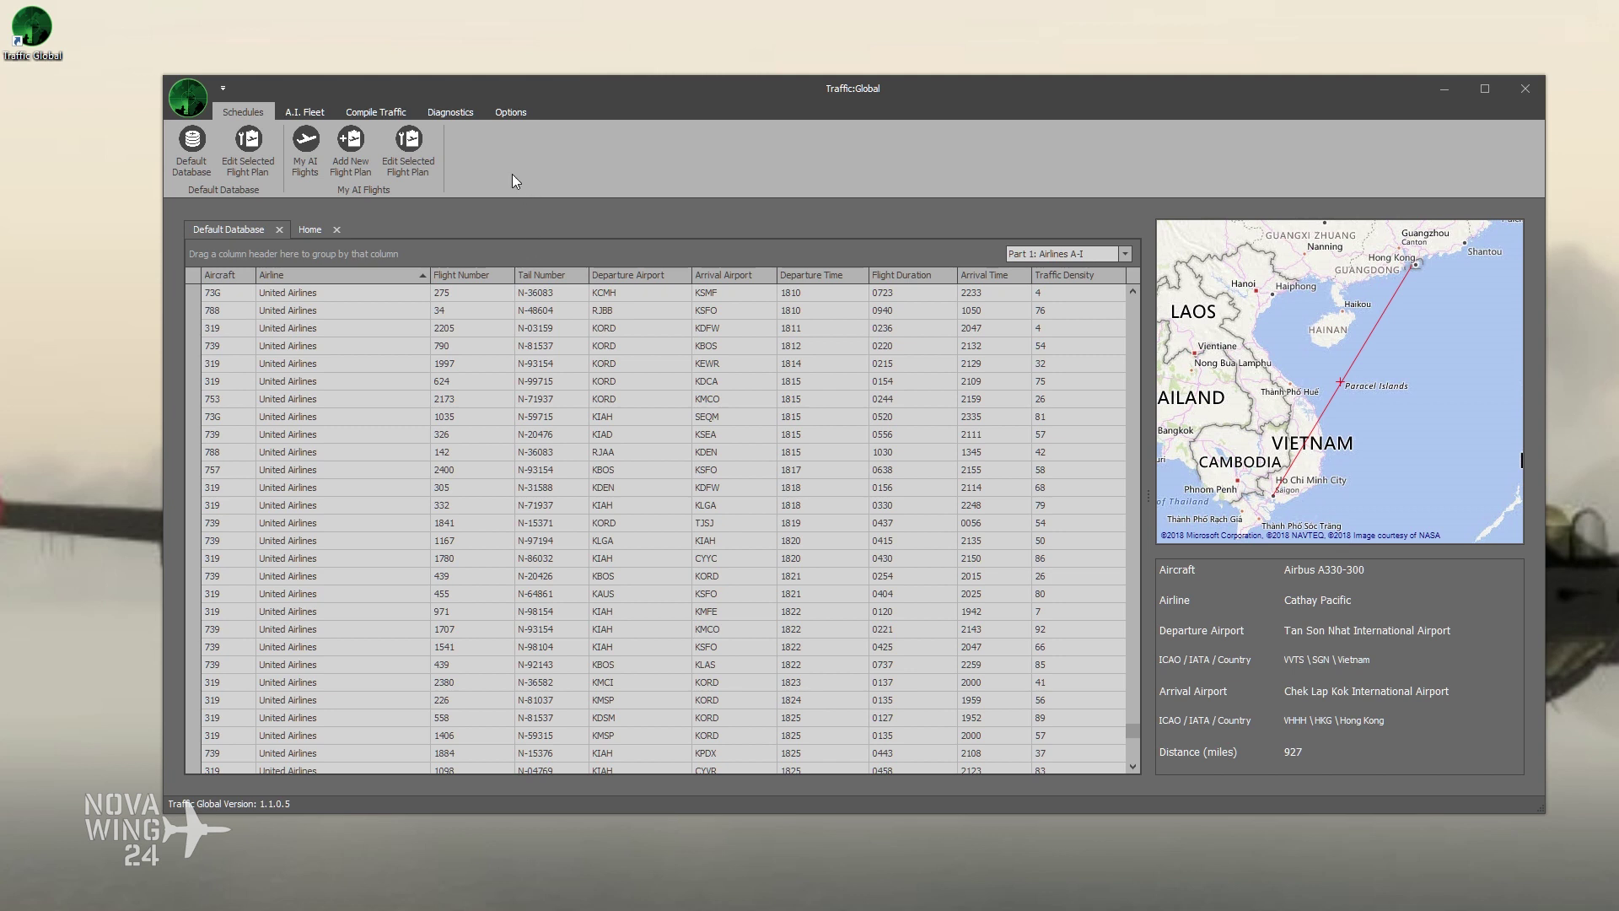
{"action": "left_click", "coordinate": [390, 119]}
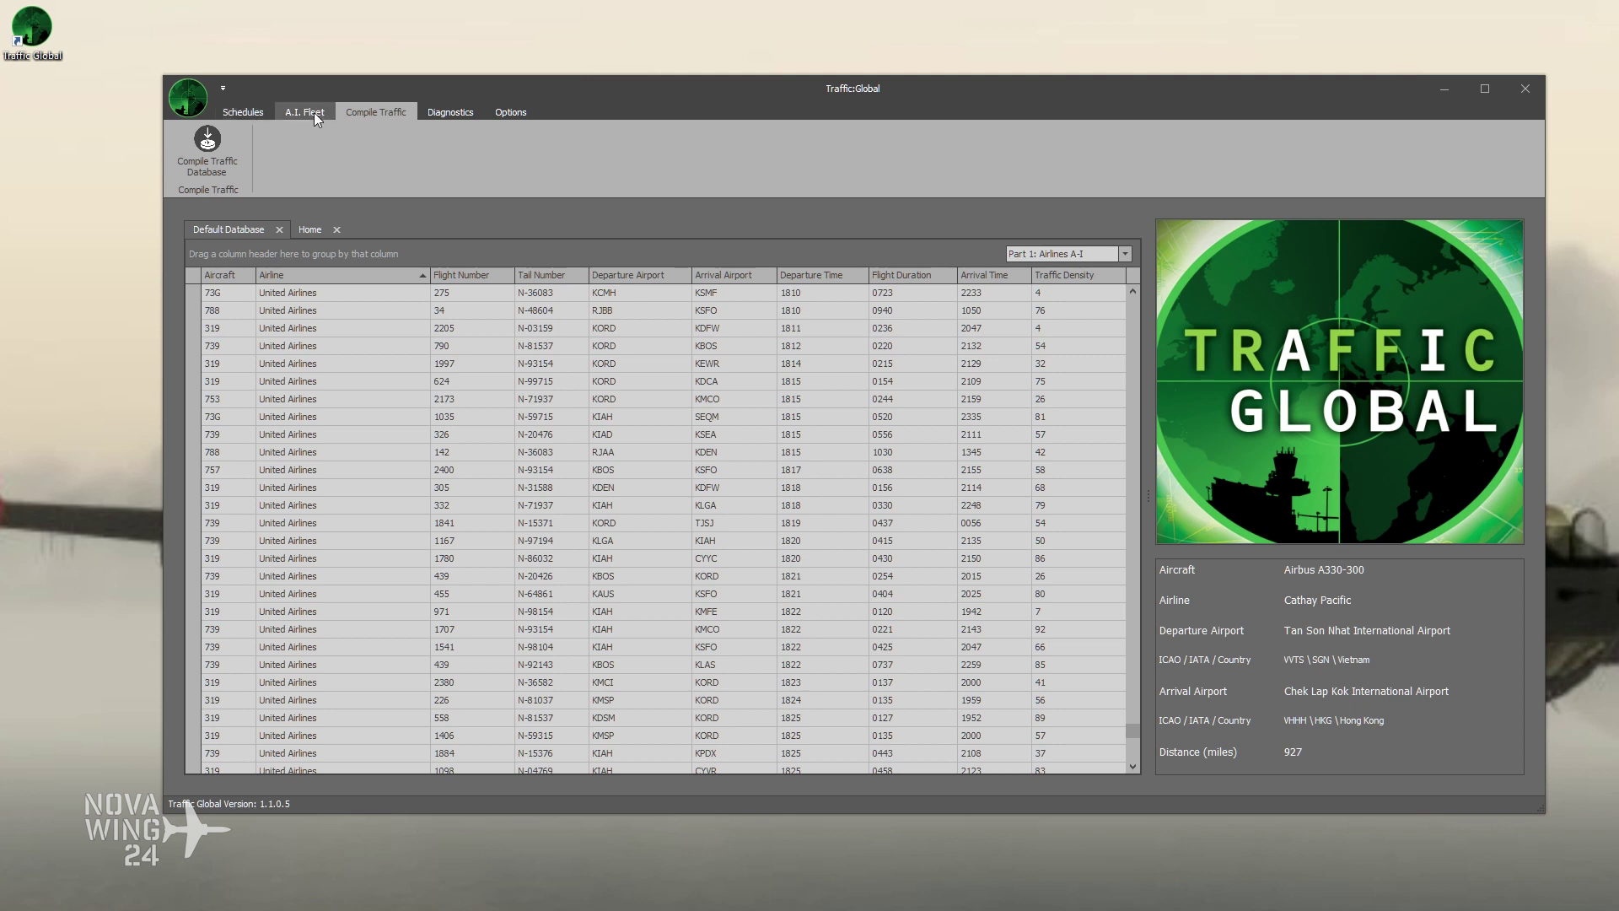
Step: Open the traffic database compiler and select Traffic Global Airlines as the database and Prepar3D Version 4 as the simulator
{"action": "scroll", "coordinate": [347, 105], "scroll_direction": "up", "scroll_amount": 1}
{"action": "scroll", "coordinate": [351, 114], "scroll_direction": "down", "scroll_amount": 1}
{"action": "left_click", "coordinate": [211, 141]}
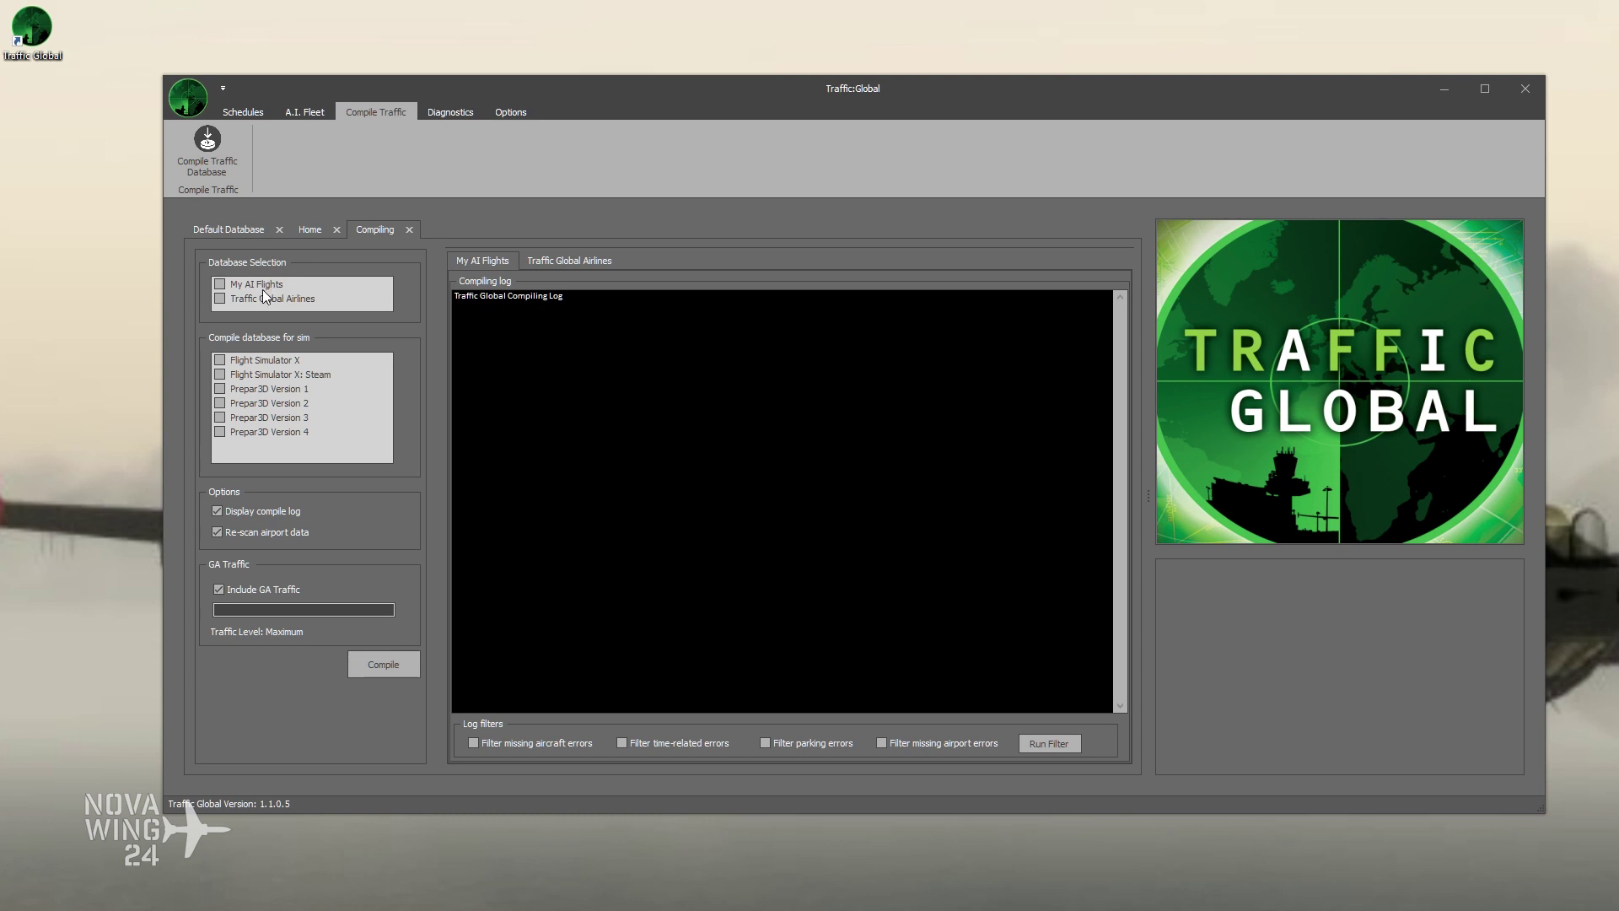
{"action": "left_click", "coordinate": [221, 301]}
{"action": "left_click", "coordinate": [541, 260]}
{"action": "left_click", "coordinate": [477, 263]}
{"action": "left_click", "coordinate": [220, 439]}
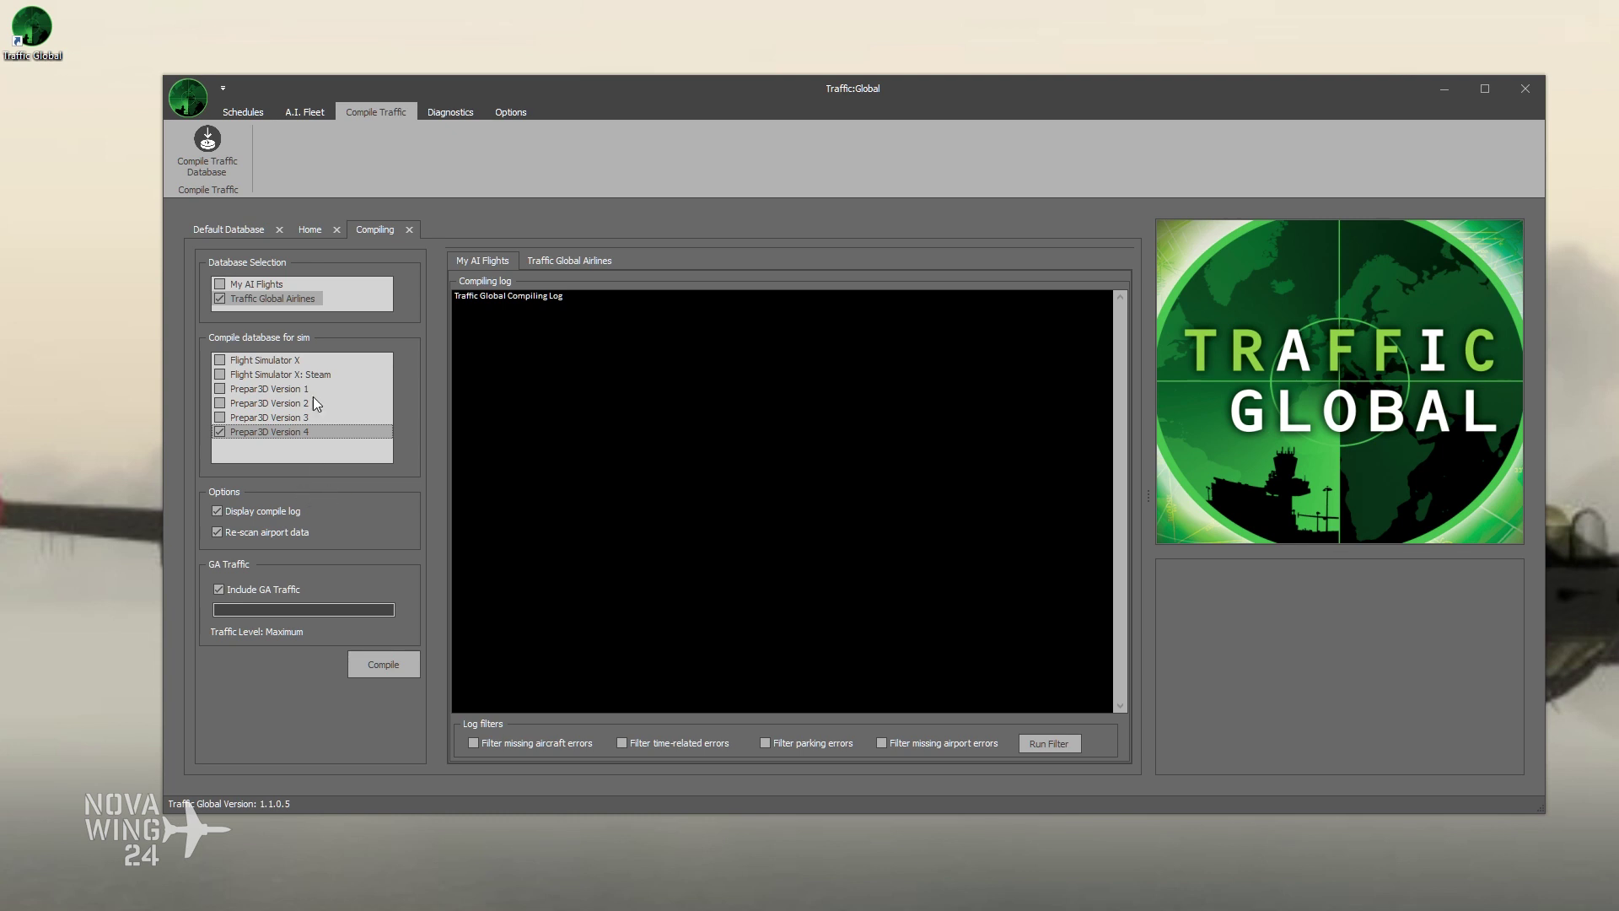
Step: Check which airline parts the Default Database offers, and return to the compile settings
{"action": "left_click", "coordinate": [221, 229]}
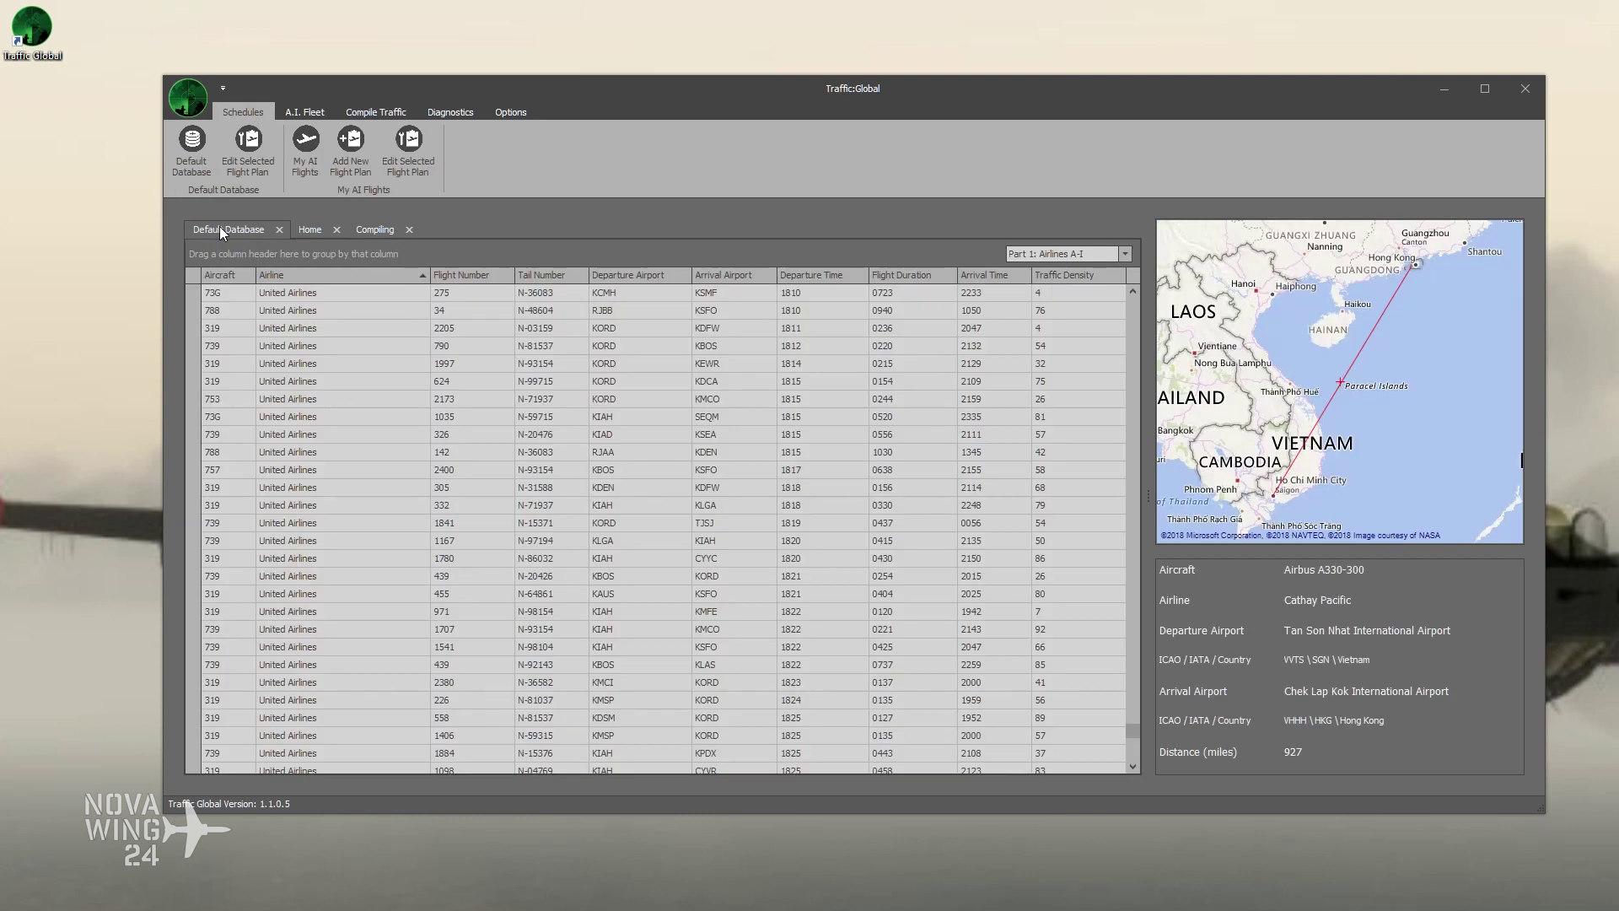
{"action": "left_click", "coordinate": [1125, 254]}
{"action": "left_click", "coordinate": [1122, 254]}
{"action": "left_click", "coordinate": [1121, 255]}
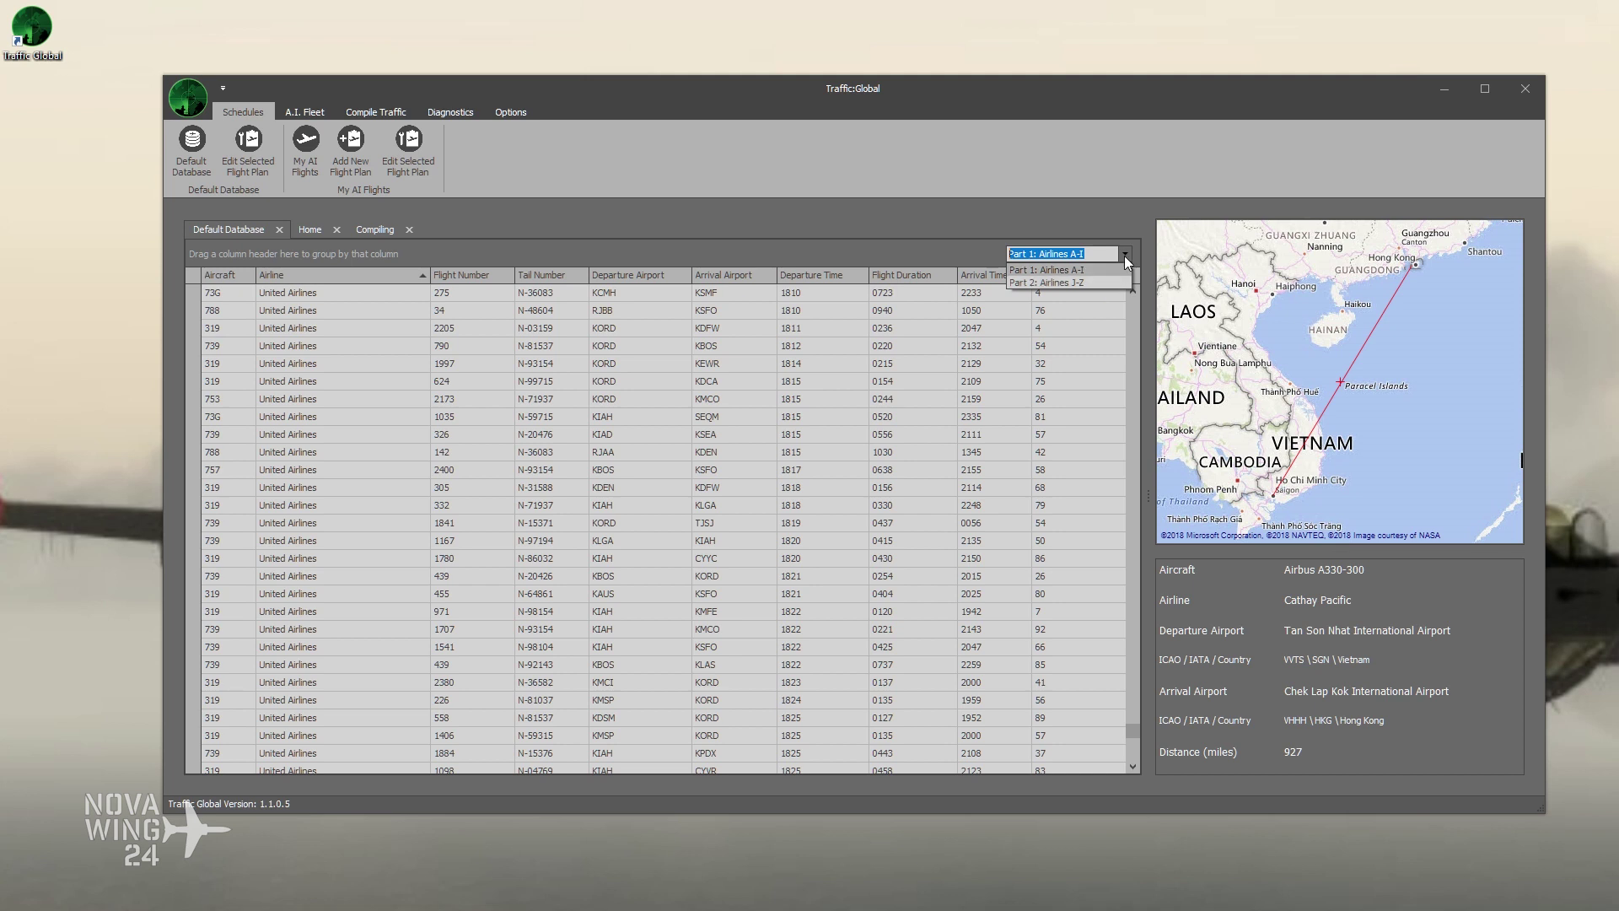
{"action": "left_click", "coordinate": [1125, 255]}
{"action": "left_click", "coordinate": [376, 229]}
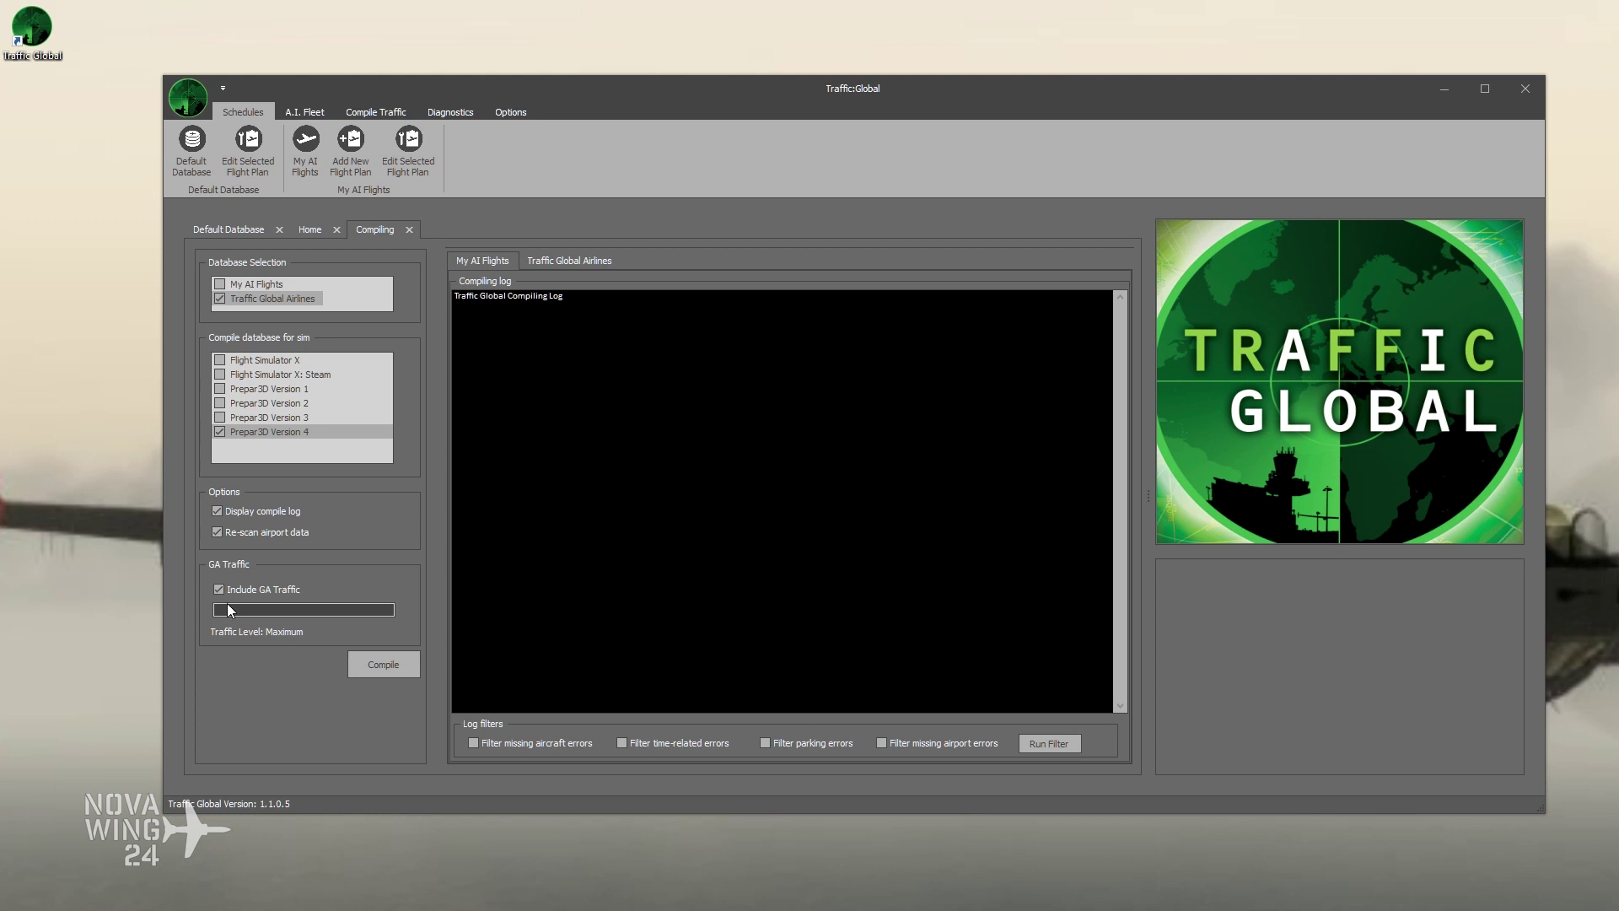
Step: Try the GA traffic level at Low and set it back to Maximum
{"action": "left_click_drag", "start_coordinate": [226, 604], "coordinate": [221, 610]}
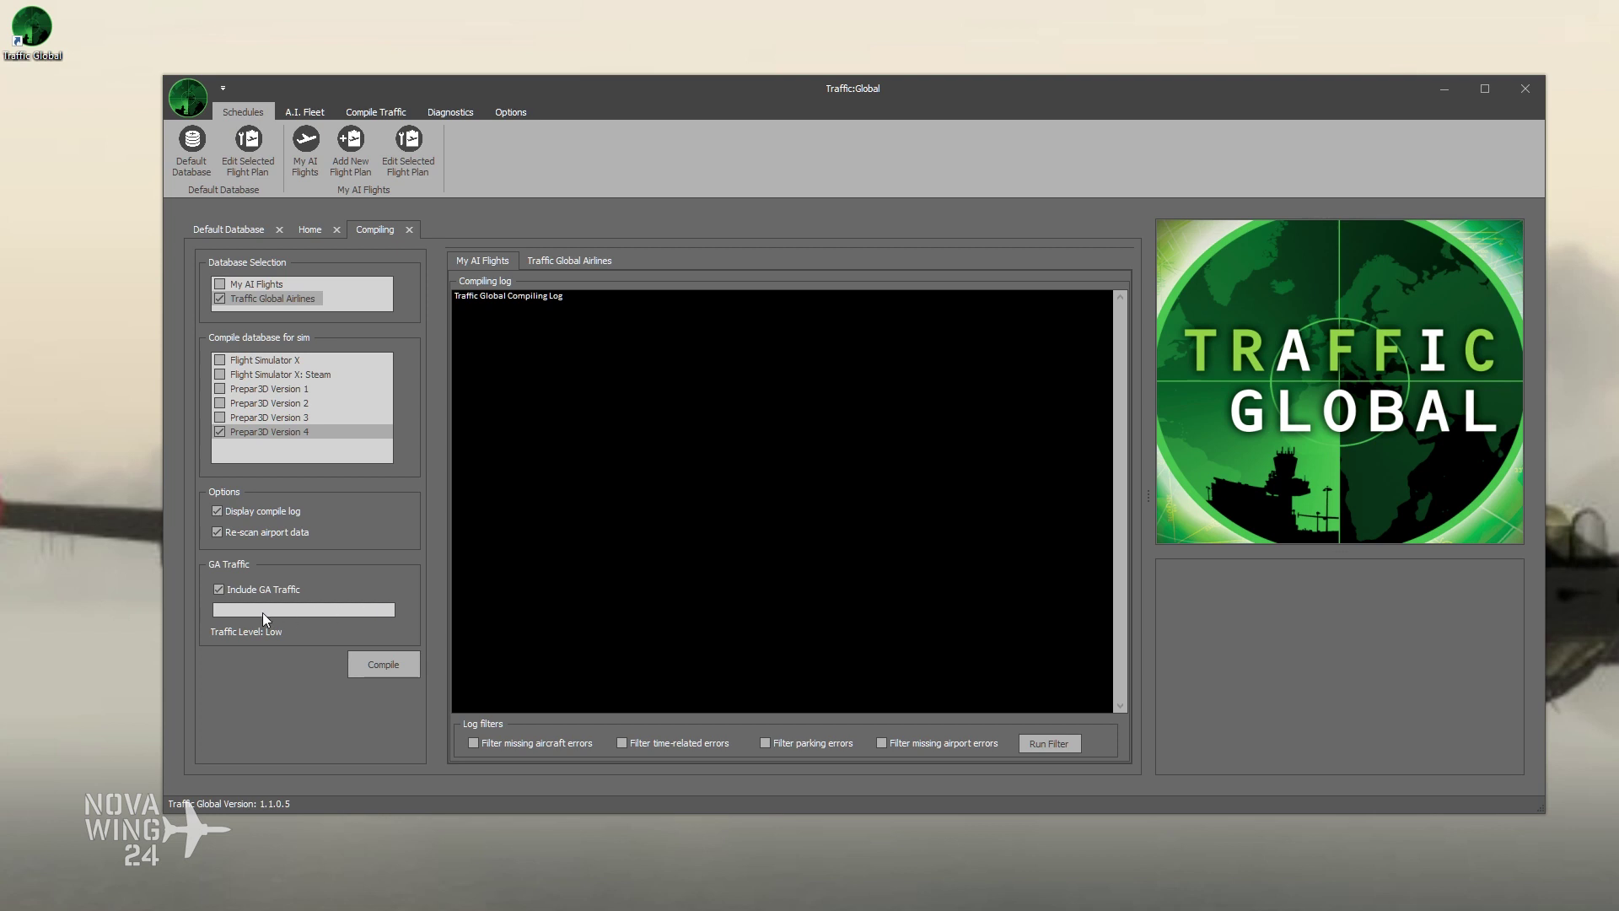
{"action": "left_click_drag", "start_coordinate": [363, 614], "coordinate": [372, 614]}
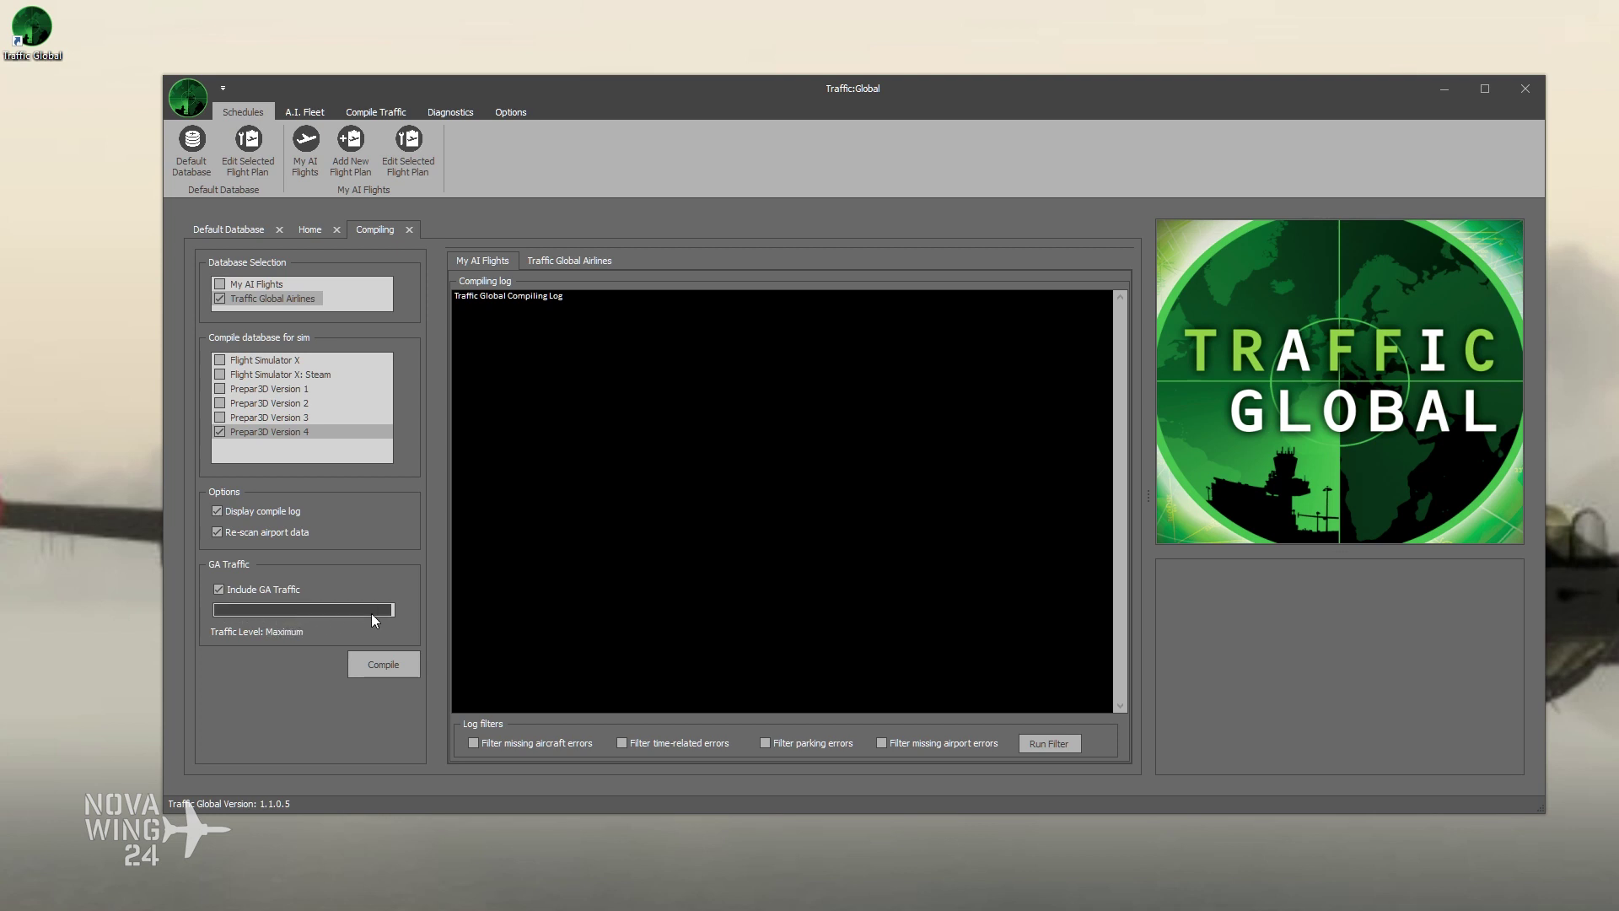
{"action": "scroll", "coordinate": [344, 610], "scroll_direction": "down", "scroll_amount": 1}
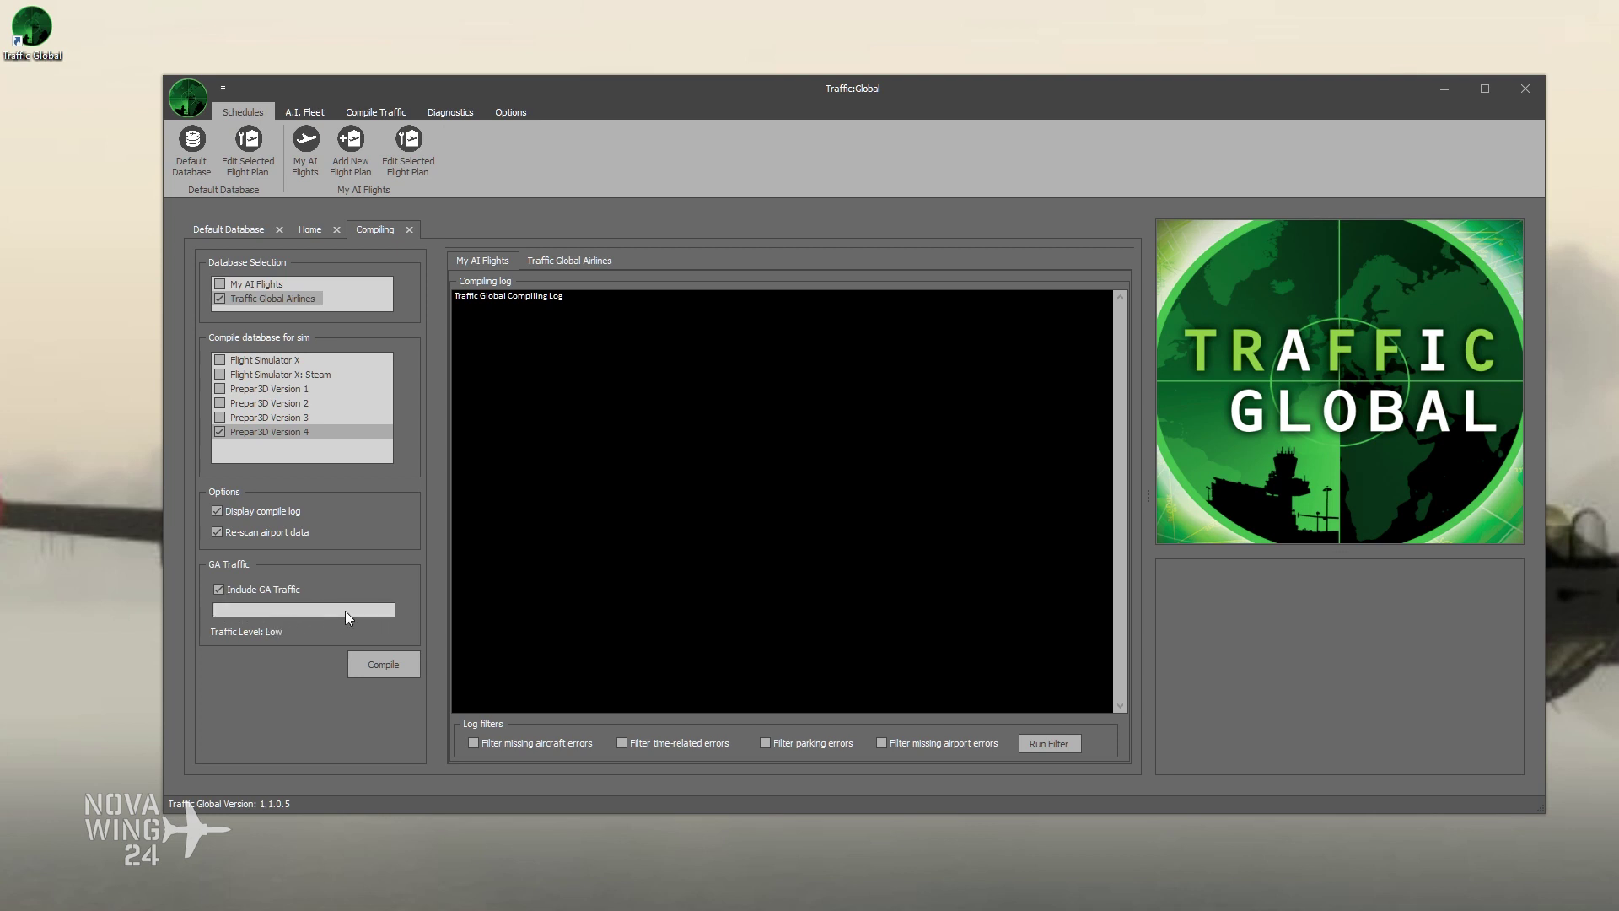
{"action": "scroll", "coordinate": [345, 611], "scroll_direction": "up", "scroll_amount": 1}
{"action": "left_click", "coordinate": [356, 611]}
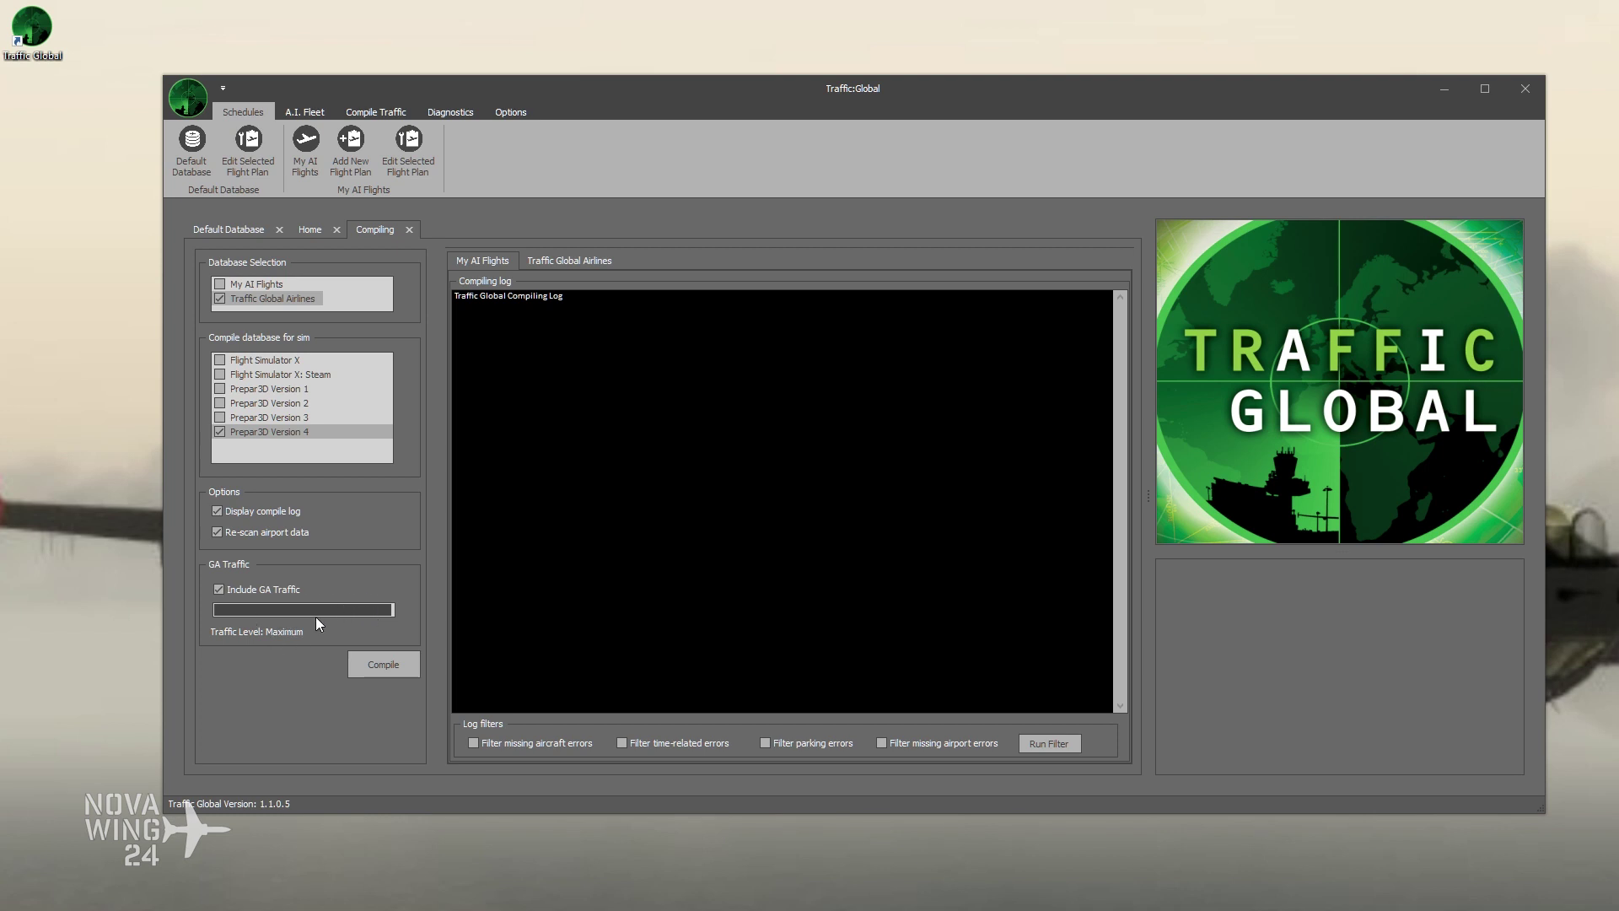
Step: Compile the traffic database and filter parking errors and missing airport errors out of the Traffic Global Airlines log
{"action": "left_click", "coordinate": [382, 666]}
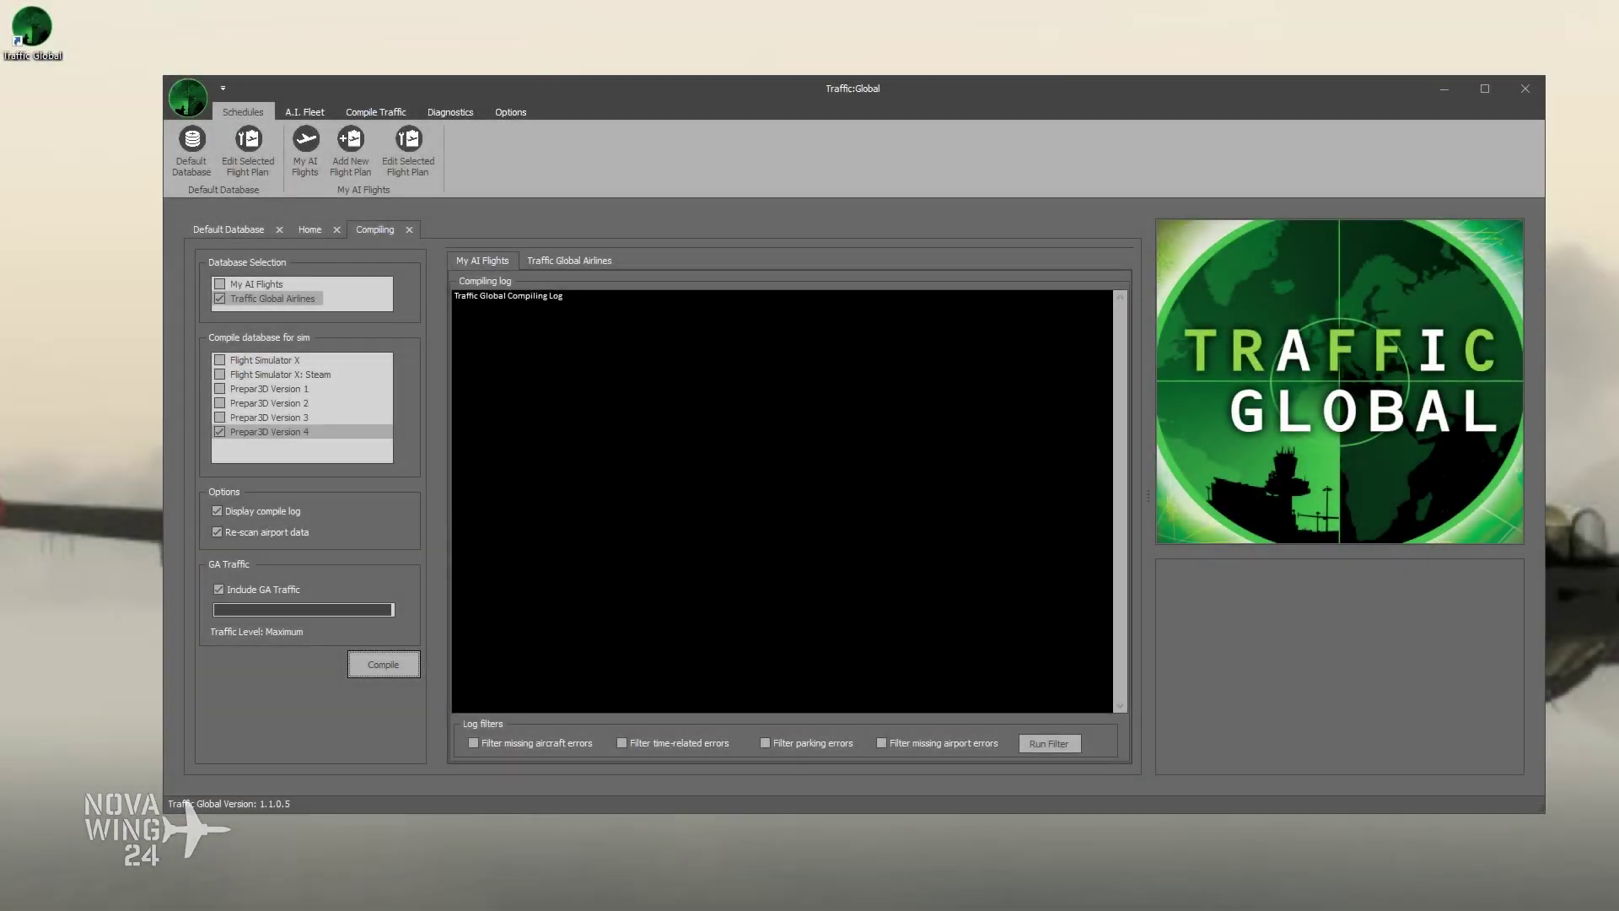
{"action": "left_click", "coordinate": [564, 257]}
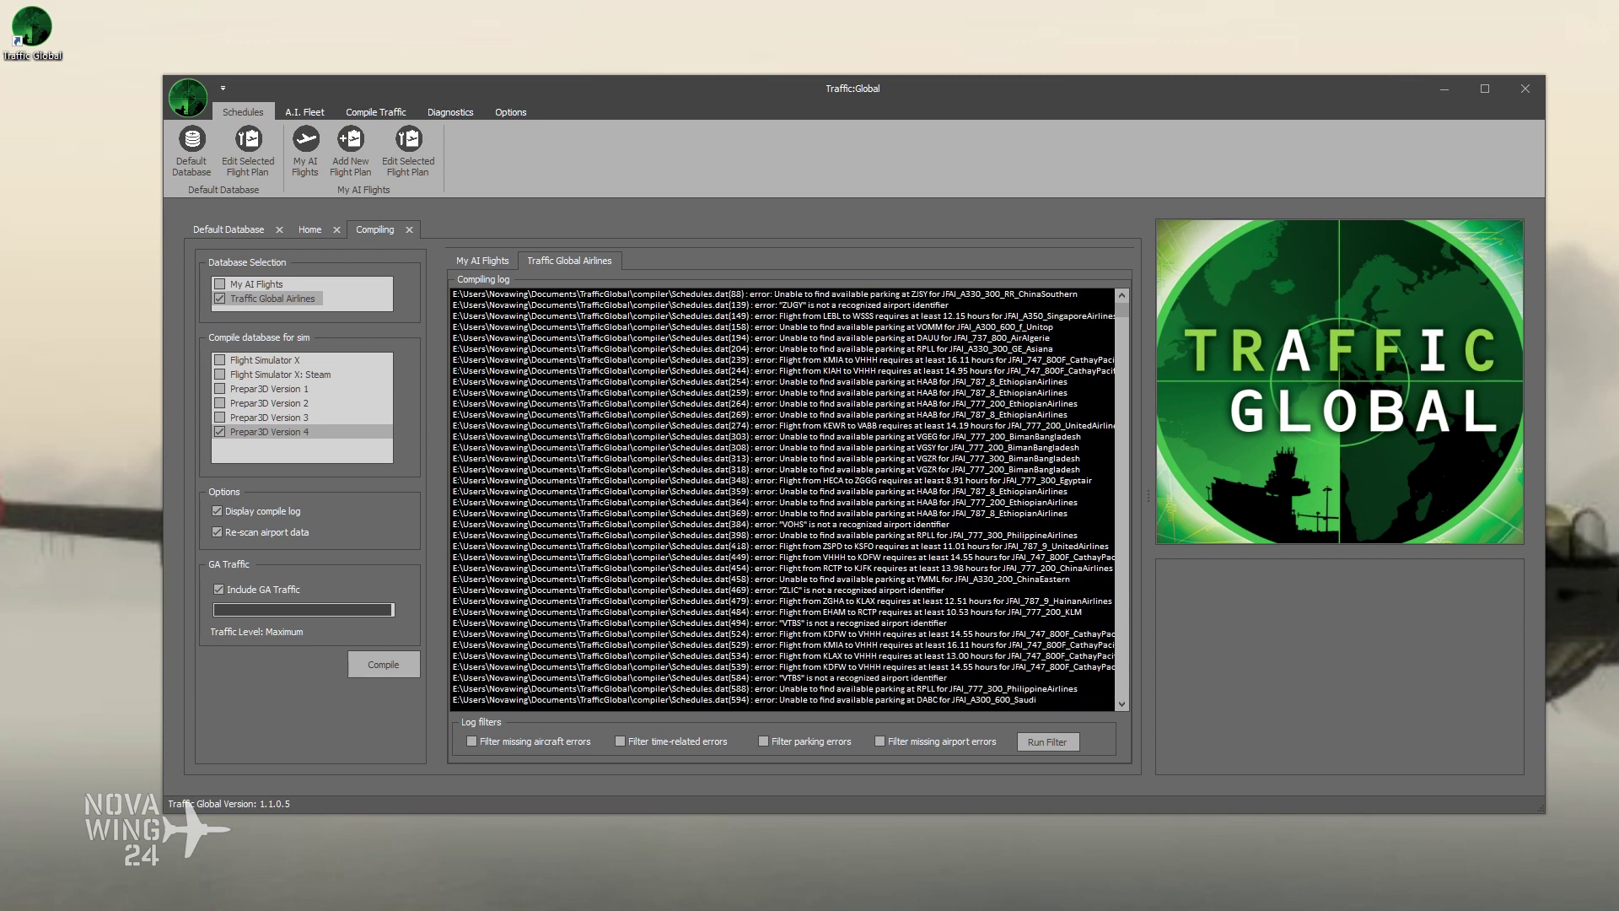
{"action": "left_click", "coordinate": [763, 741]}
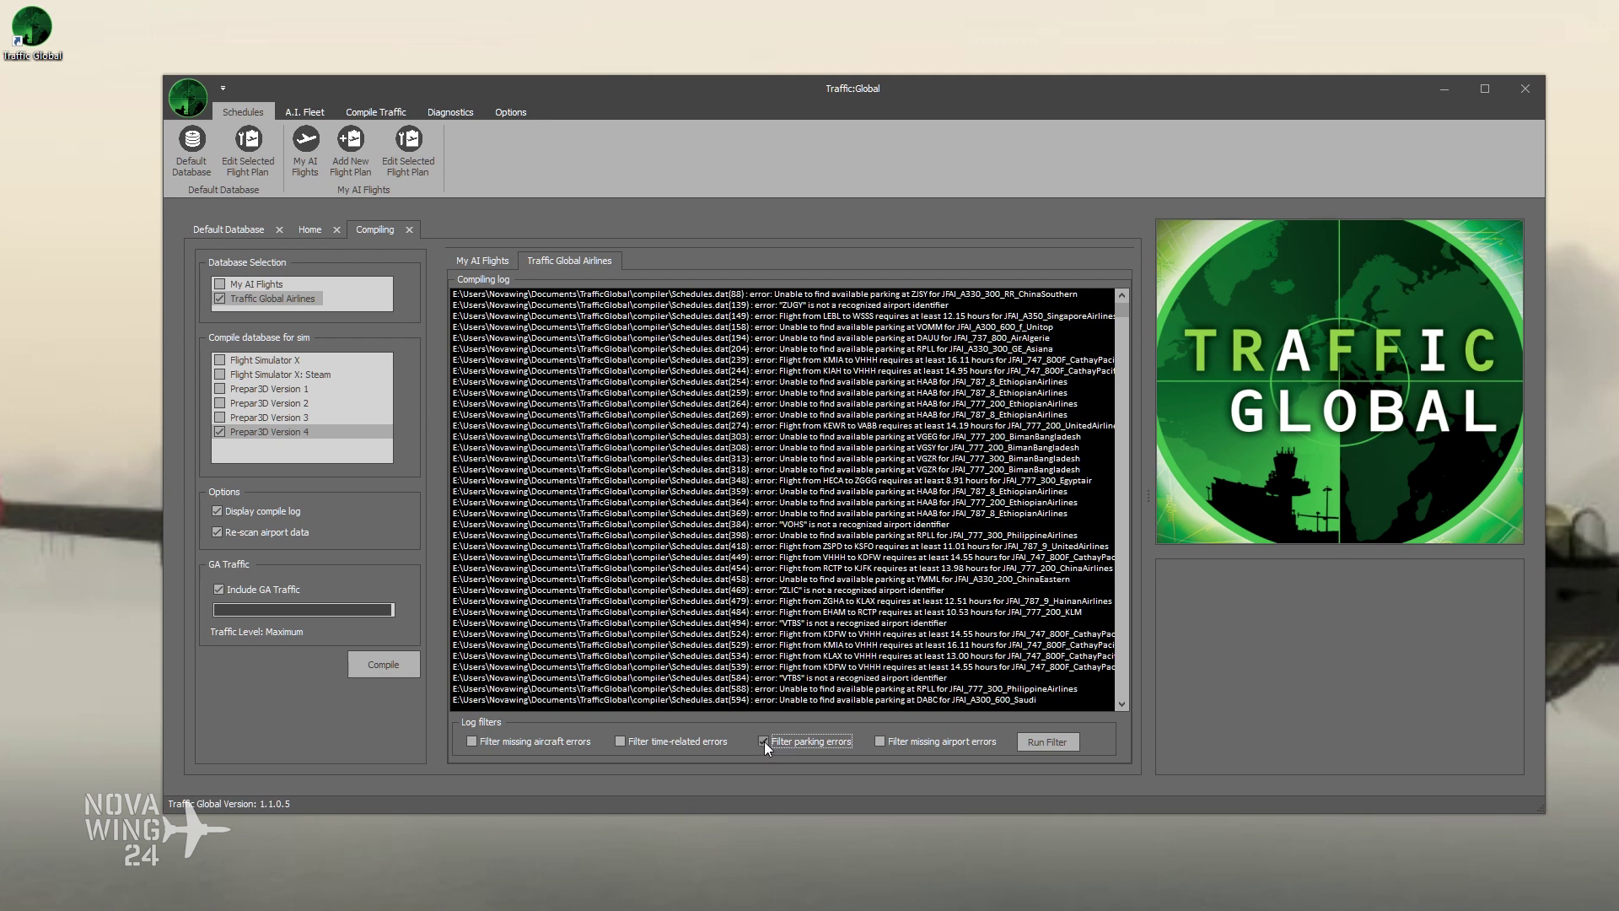
{"action": "left_click", "coordinate": [880, 742]}
{"action": "left_click", "coordinate": [1045, 741]}
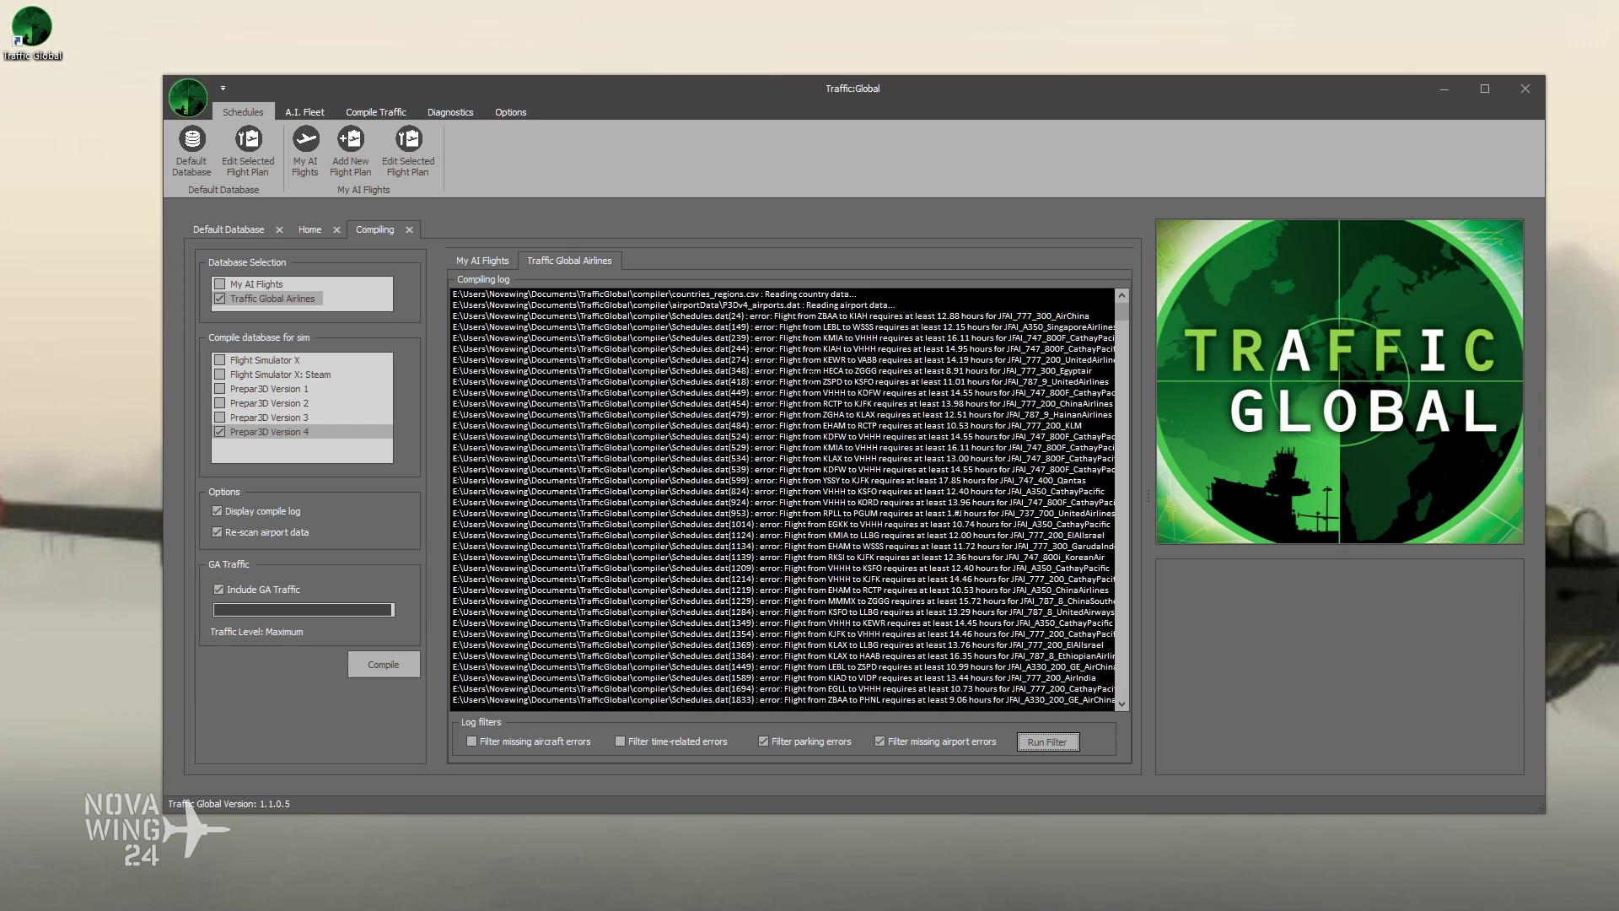
Step: Read through the remaining compiling log entries and filter out the time-related errors as well
{"action": "scroll", "coordinate": [783, 497], "scroll_direction": "down", "scroll_amount": 3}
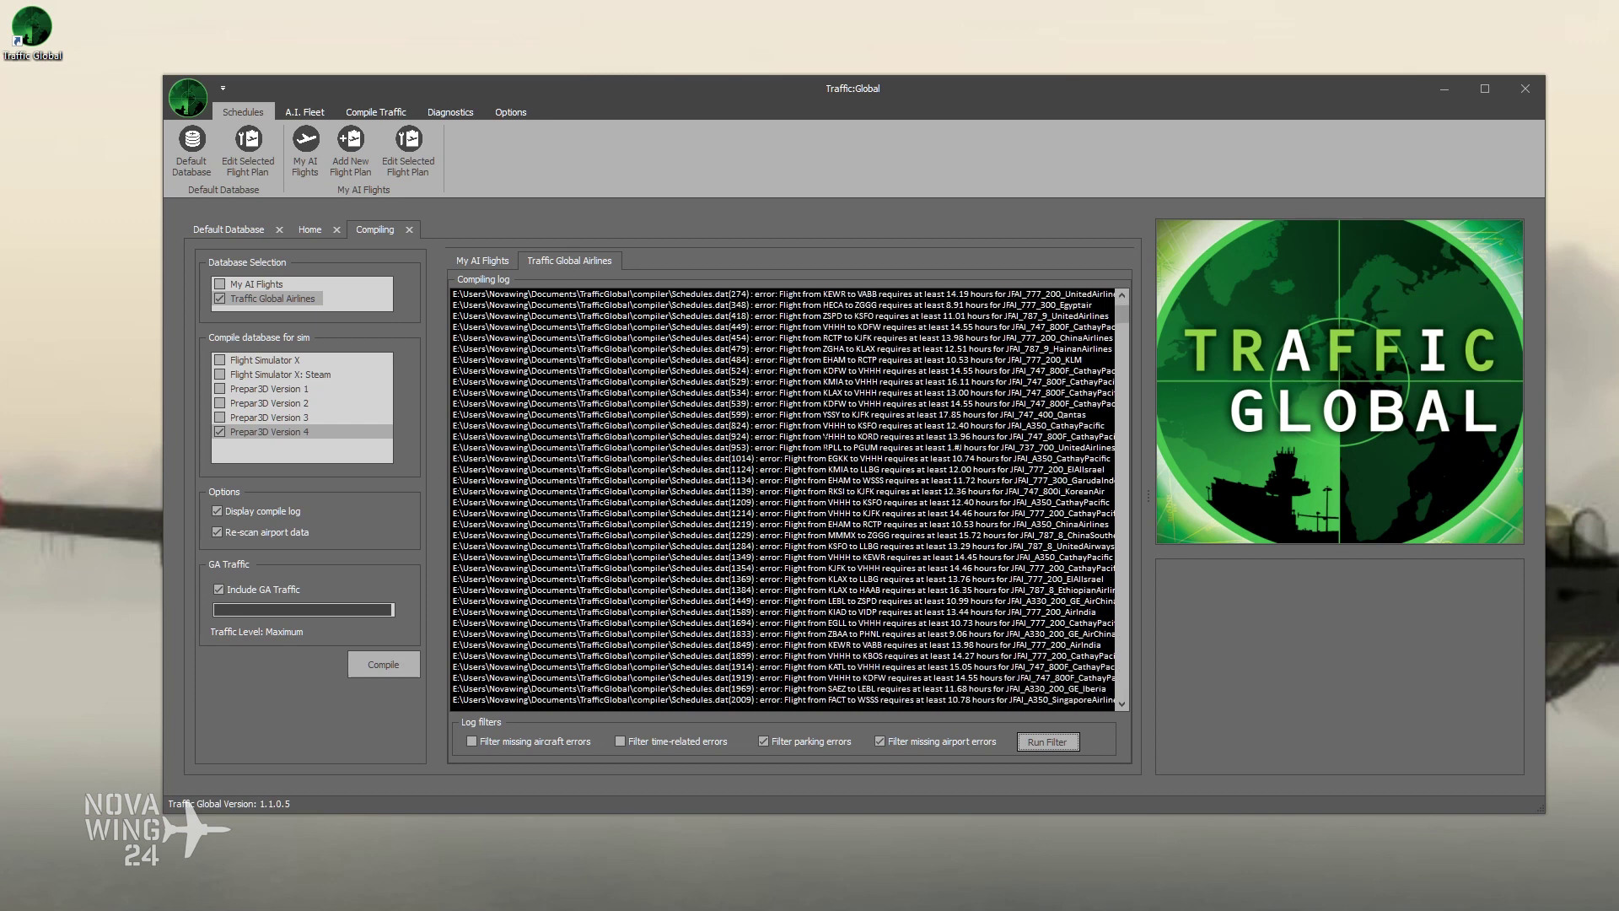
{"action": "scroll", "coordinate": [782, 497], "scroll_direction": "down", "scroll_amount": 1}
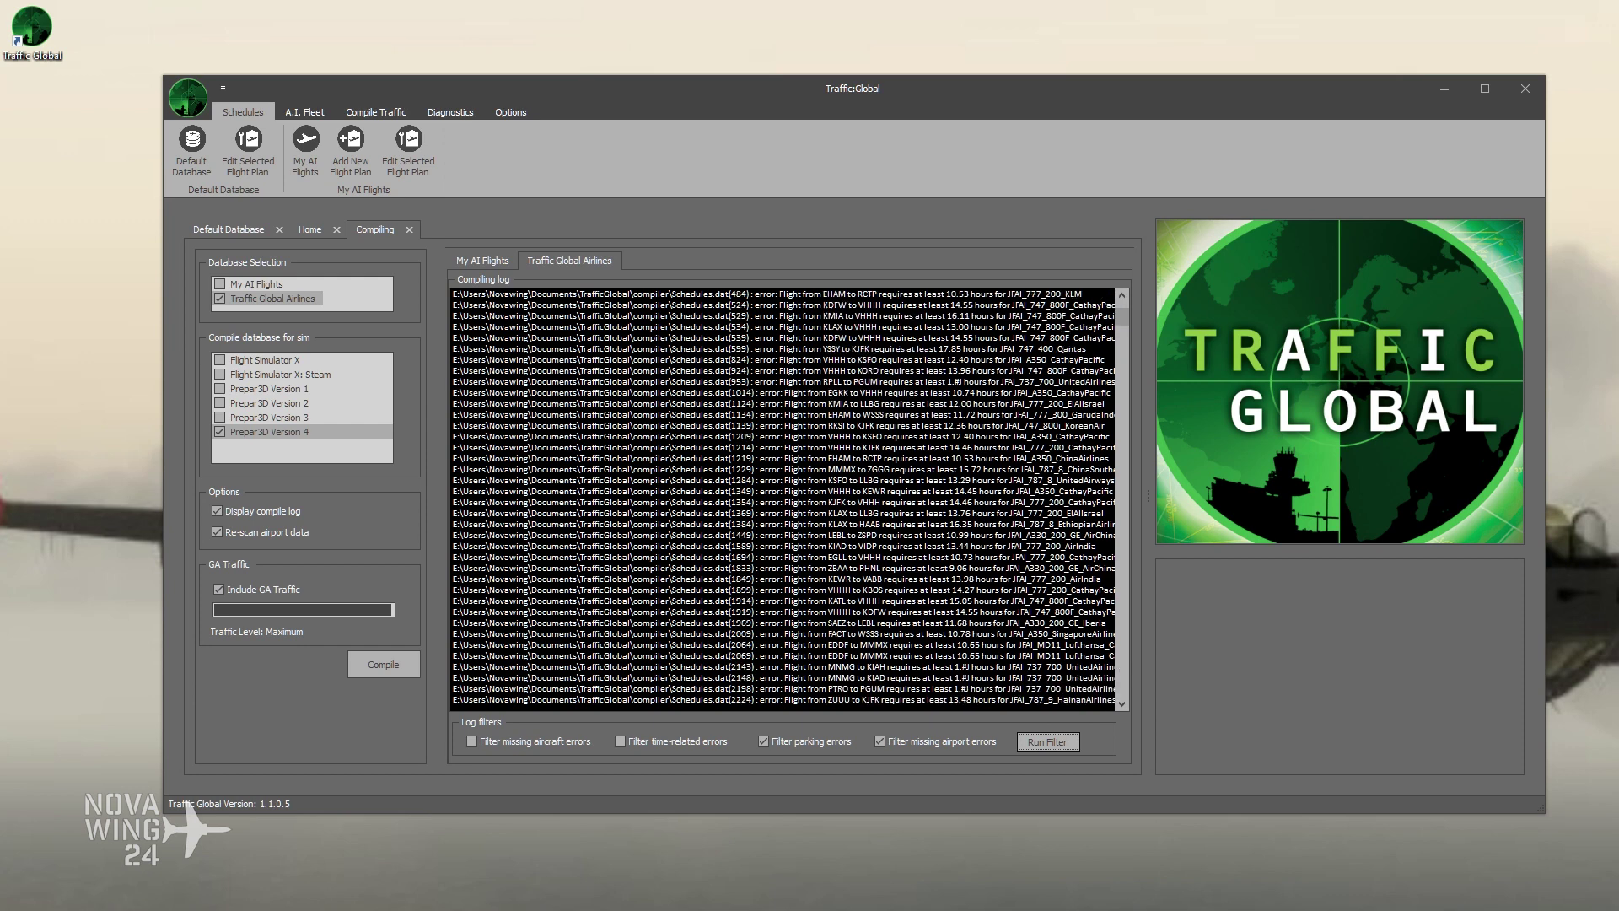
{"action": "scroll", "coordinate": [782, 498], "scroll_direction": "down", "scroll_amount": 10}
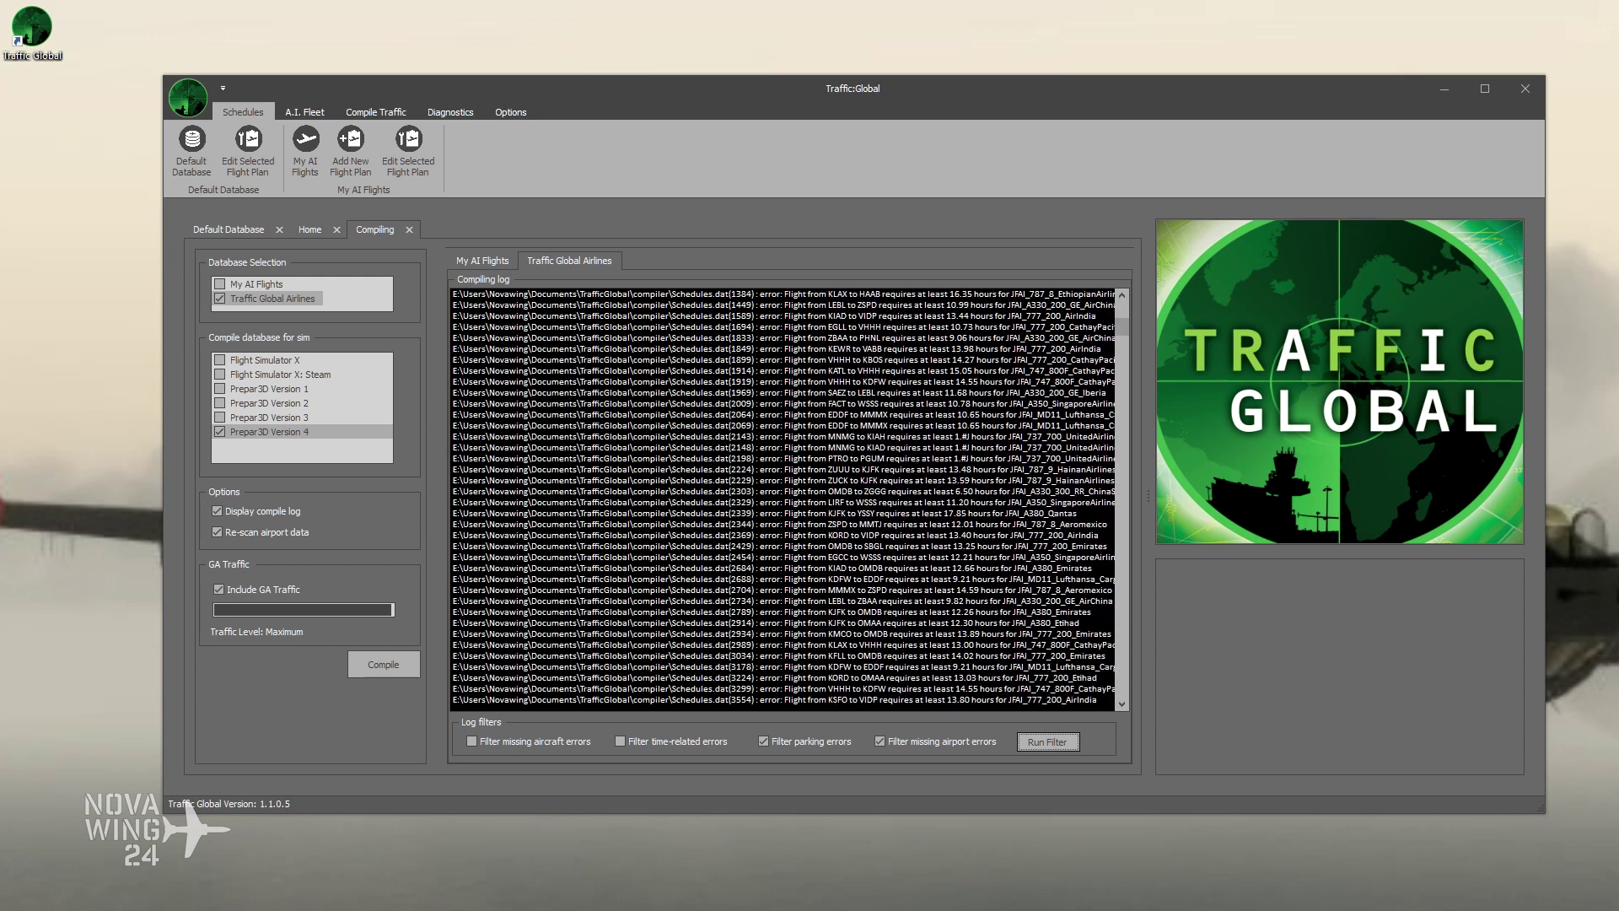
{"action": "scroll", "coordinate": [783, 498], "scroll_direction": "down", "scroll_amount": 1}
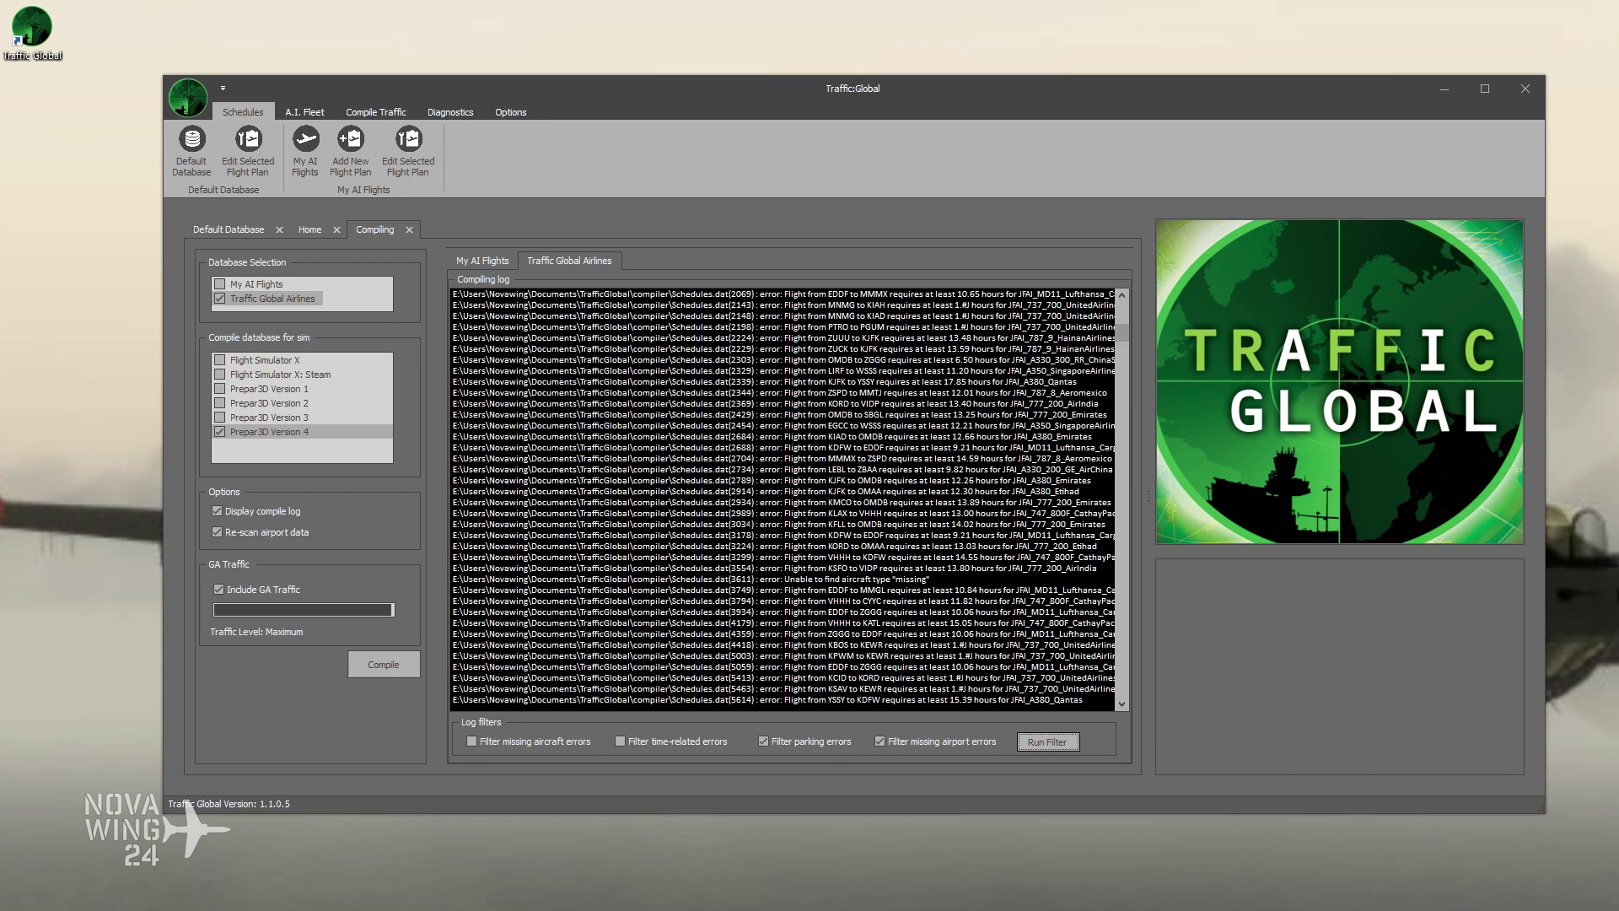
{"action": "scroll", "coordinate": [784, 497], "scroll_direction": "down", "scroll_amount": 5}
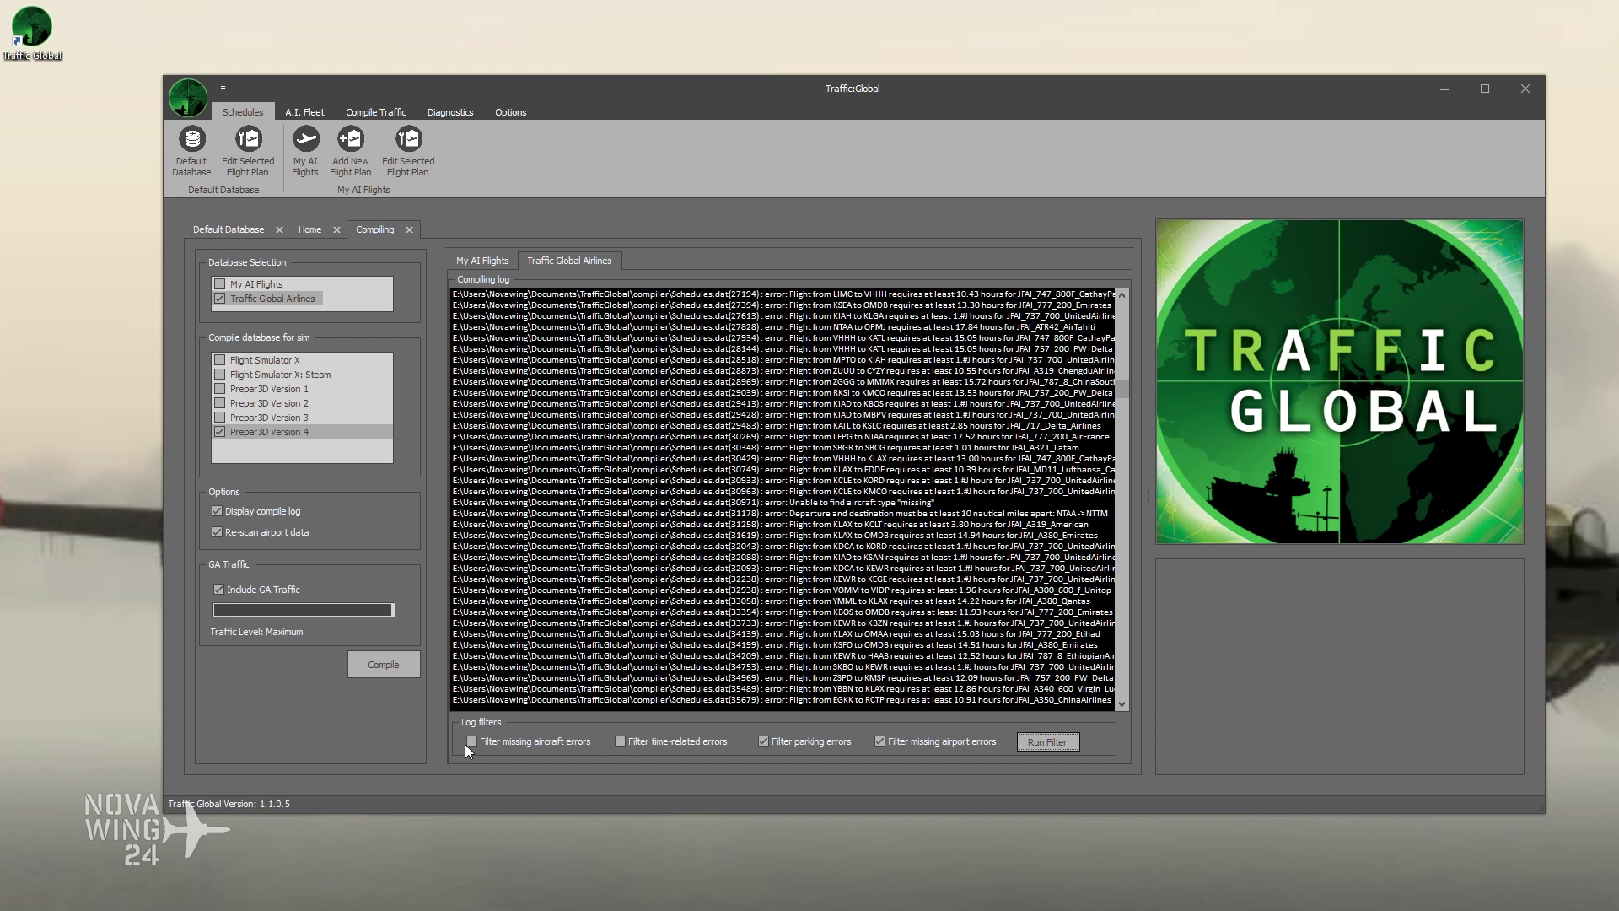
{"action": "left_click", "coordinate": [620, 742]}
{"action": "left_click", "coordinate": [1062, 744]}
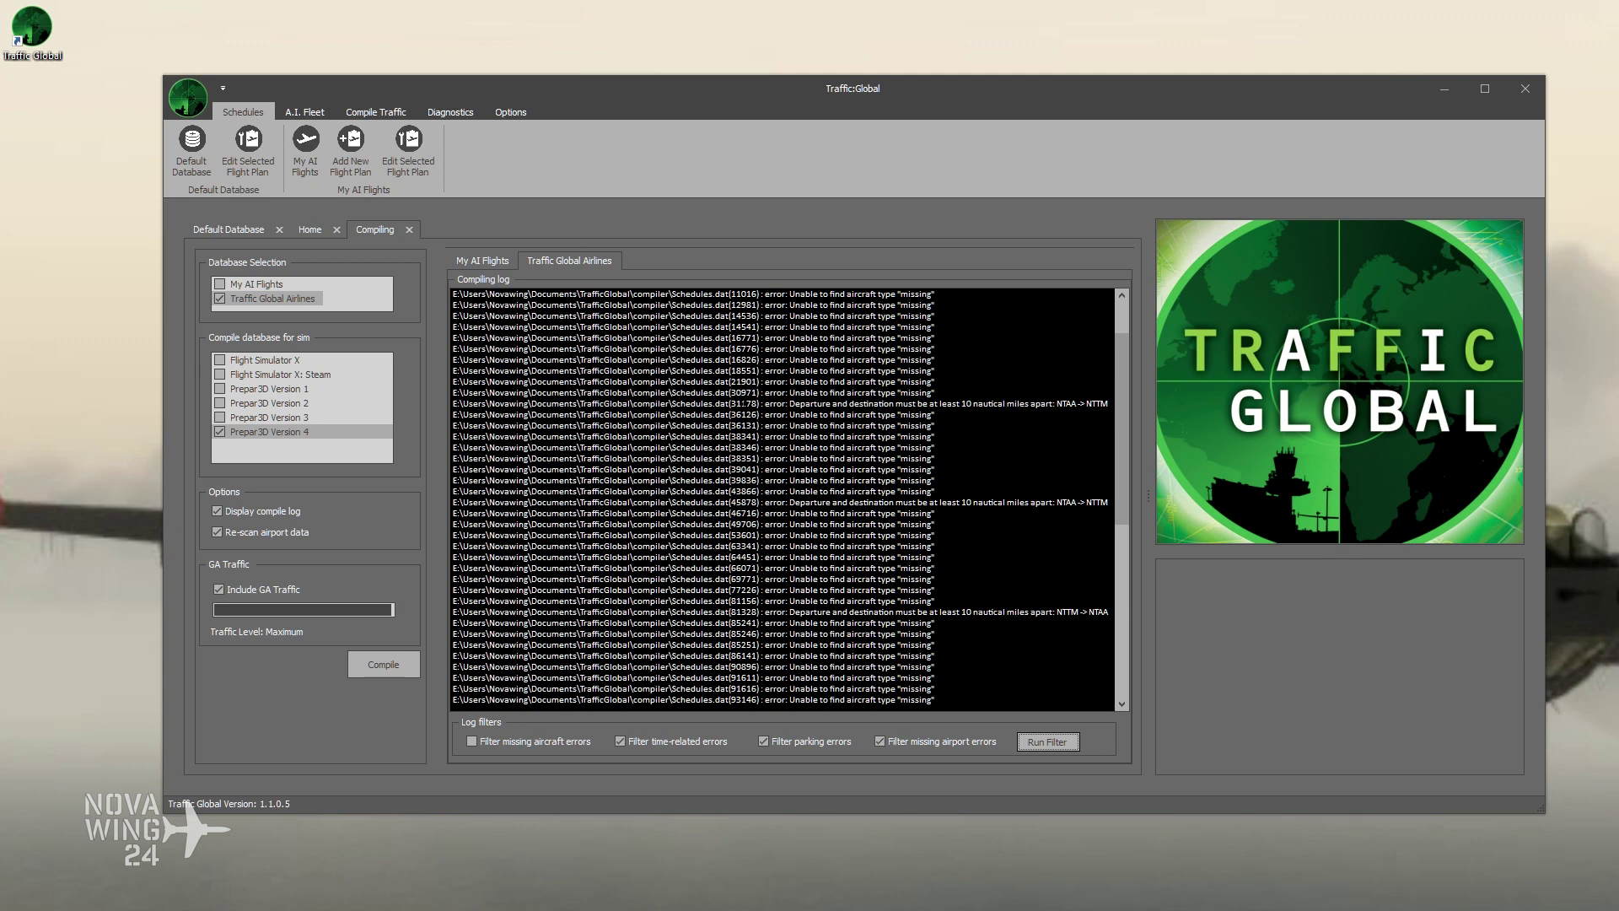
Step: Go to the flight plan from the first NTAA to NTTM error, display Avianca flight 9455's route, and return to the compiling log
{"action": "double_click", "coordinate": [745, 403]}
{"action": "right_click", "coordinate": [741, 405]}
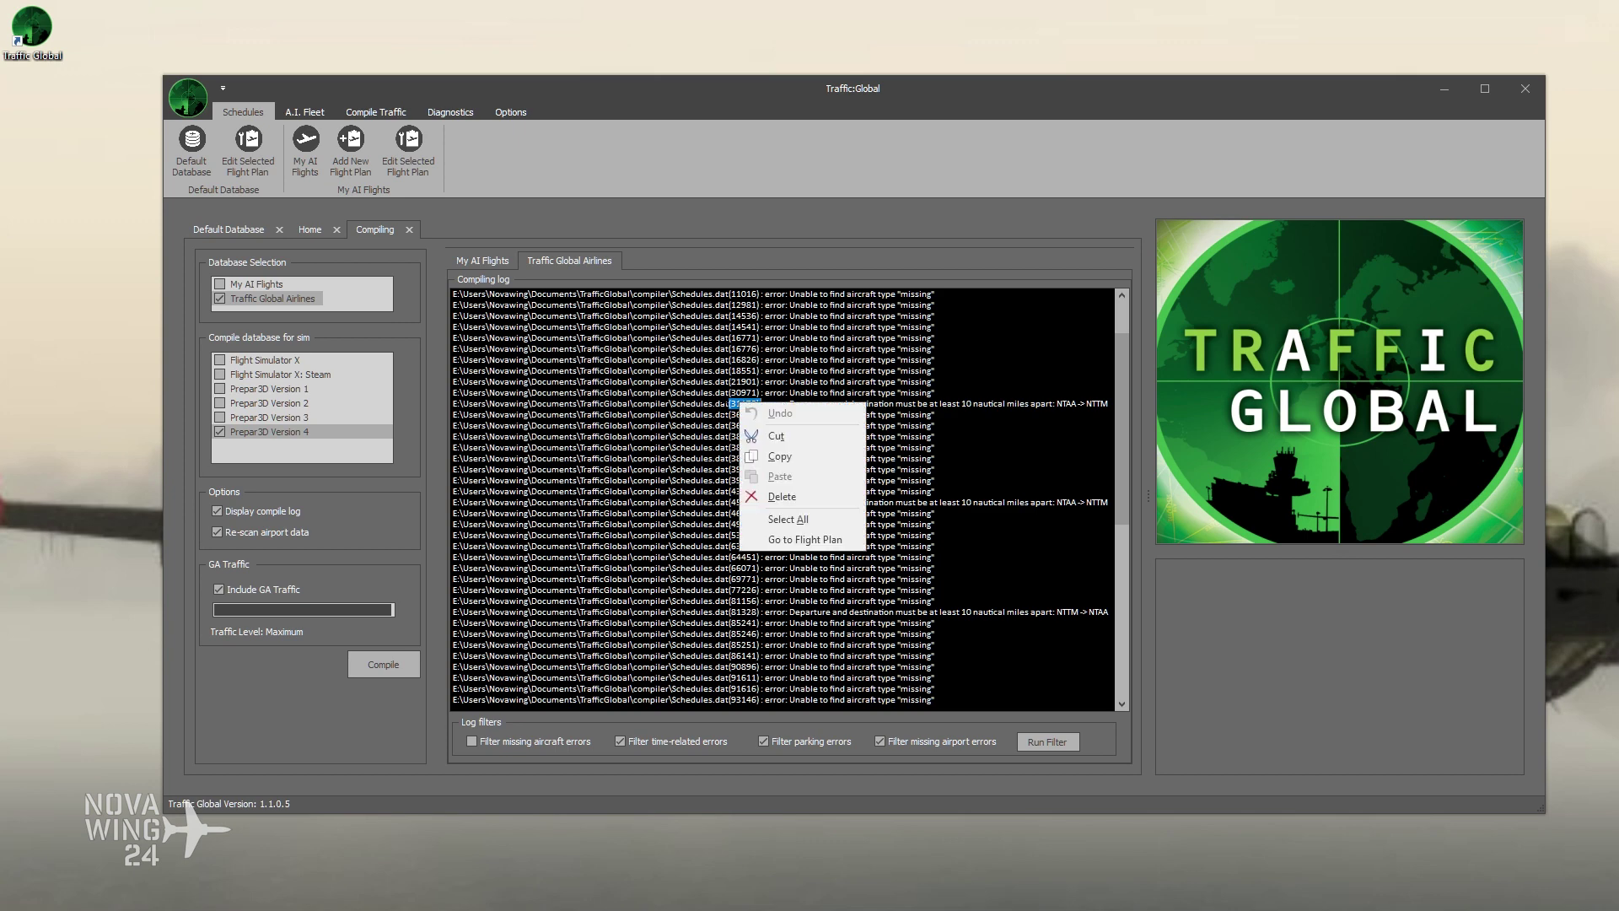
{"action": "left_click", "coordinate": [798, 541]}
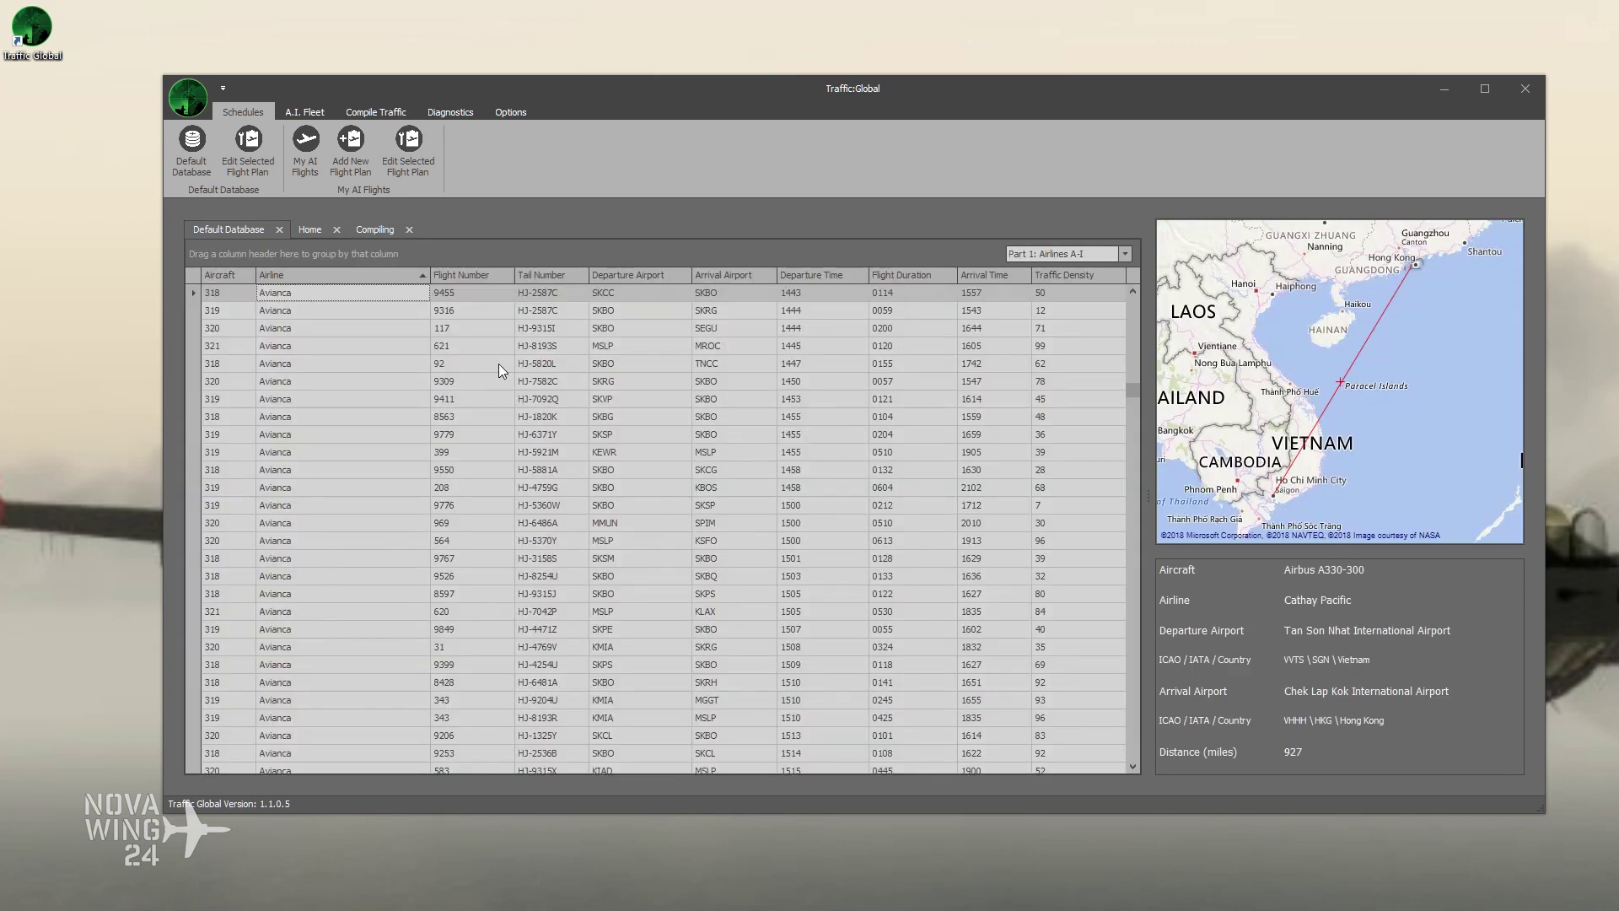
{"action": "left_click", "coordinate": [468, 292]}
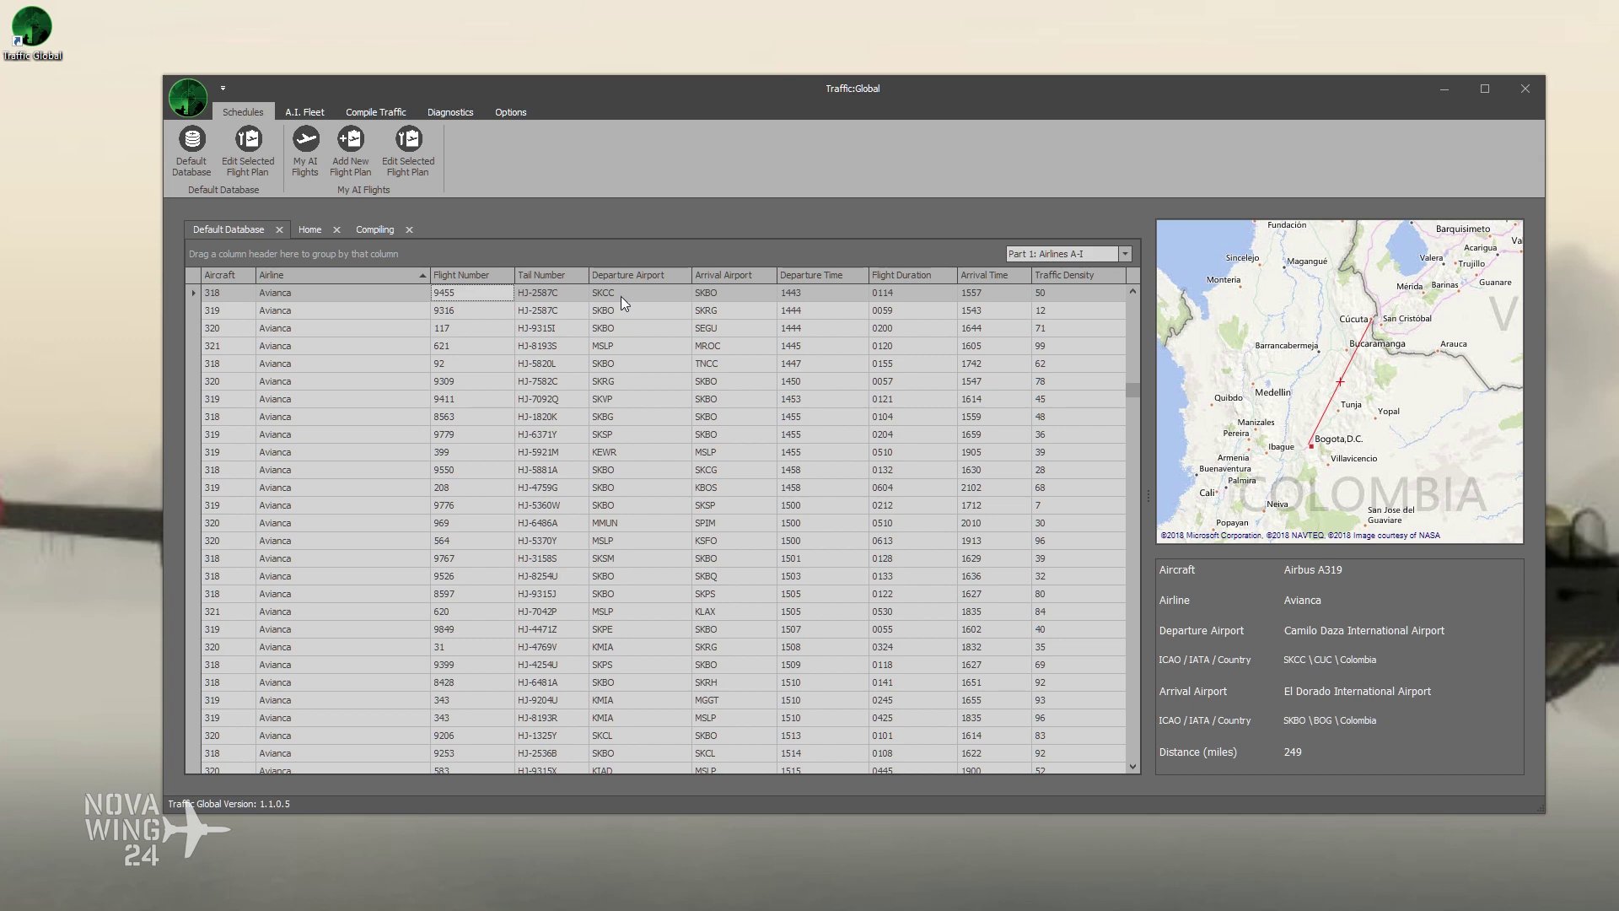
{"action": "left_click", "coordinate": [367, 229]}
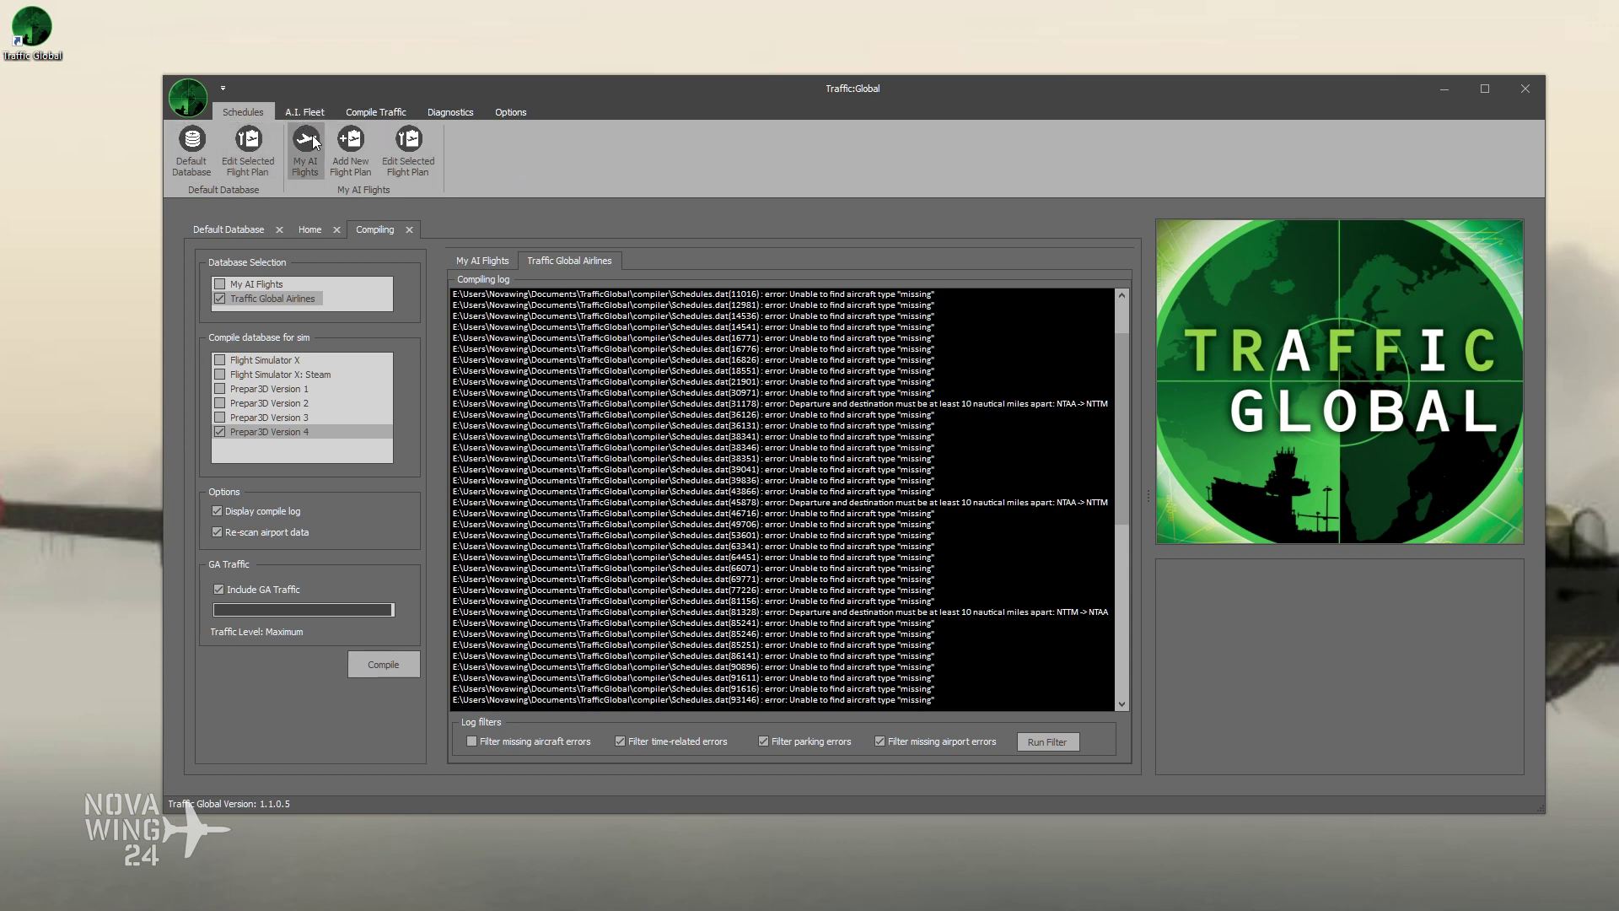
Step: Check the Home page, and load the JFAI_Dash8_300 aircraft folder in the Aircraft Explorer
{"action": "left_click", "coordinate": [294, 114]}
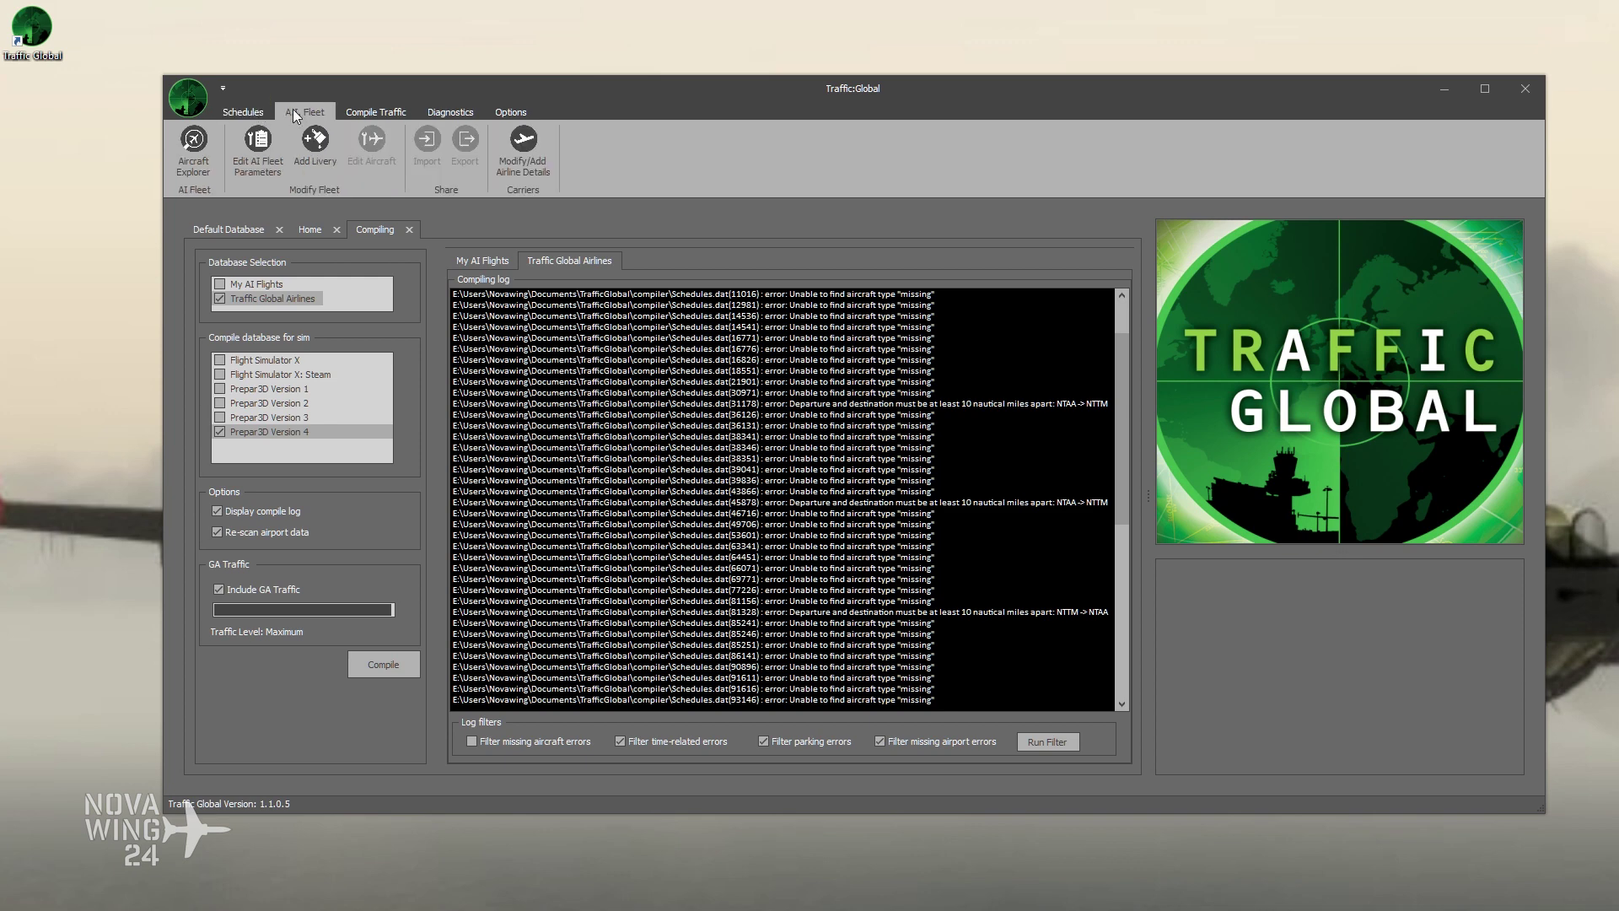
{"action": "left_click", "coordinate": [323, 229]}
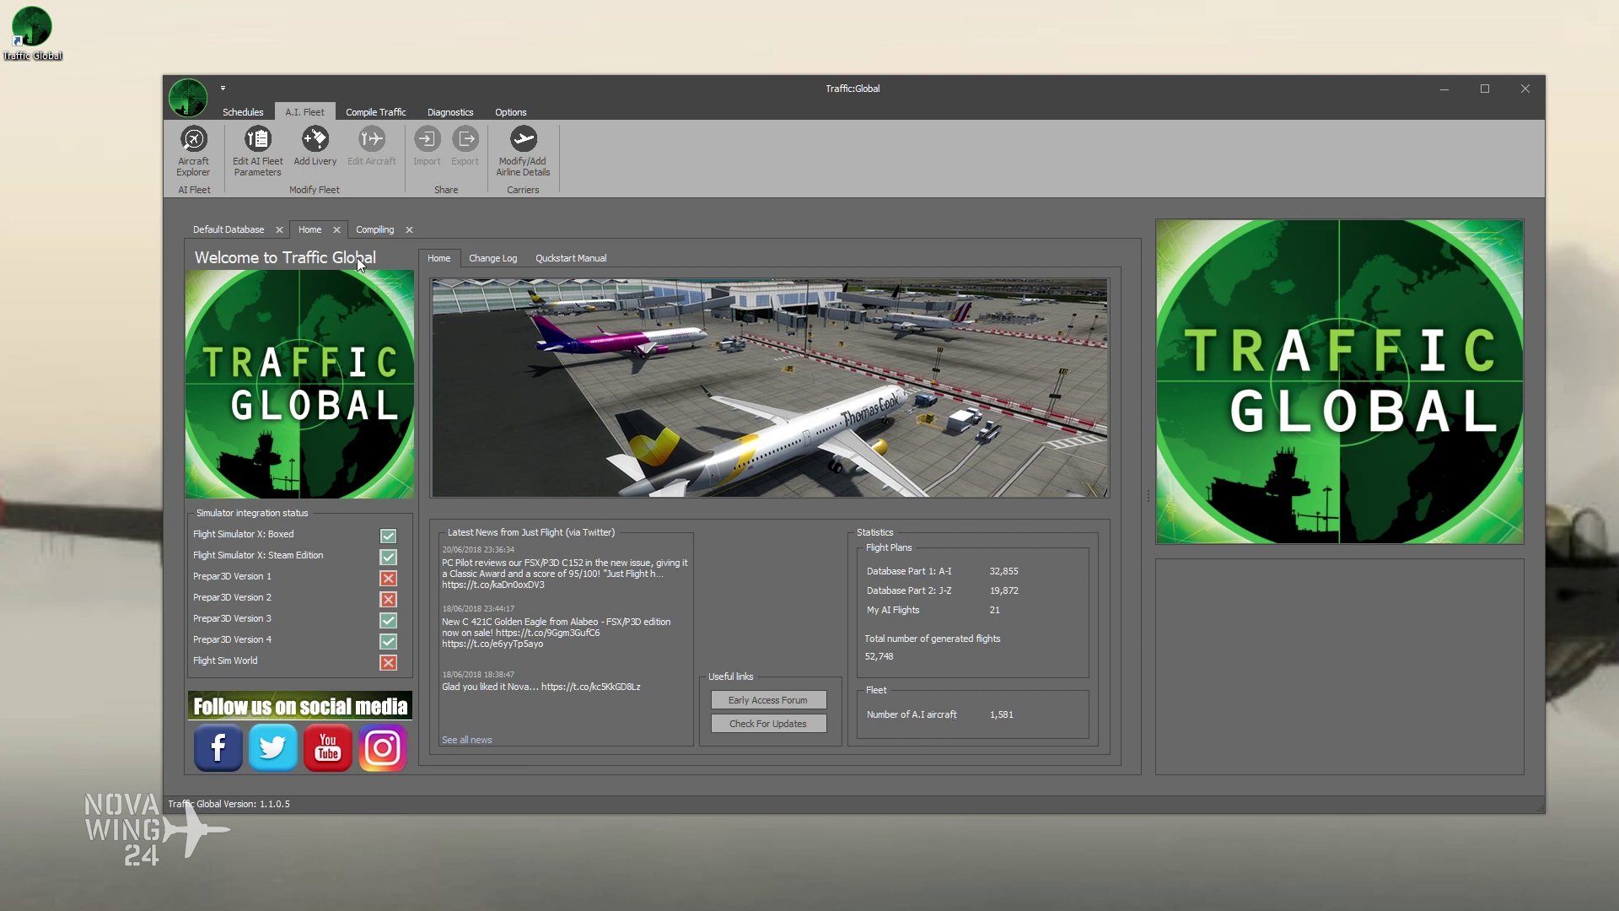
{"action": "left_click", "coordinate": [195, 145]}
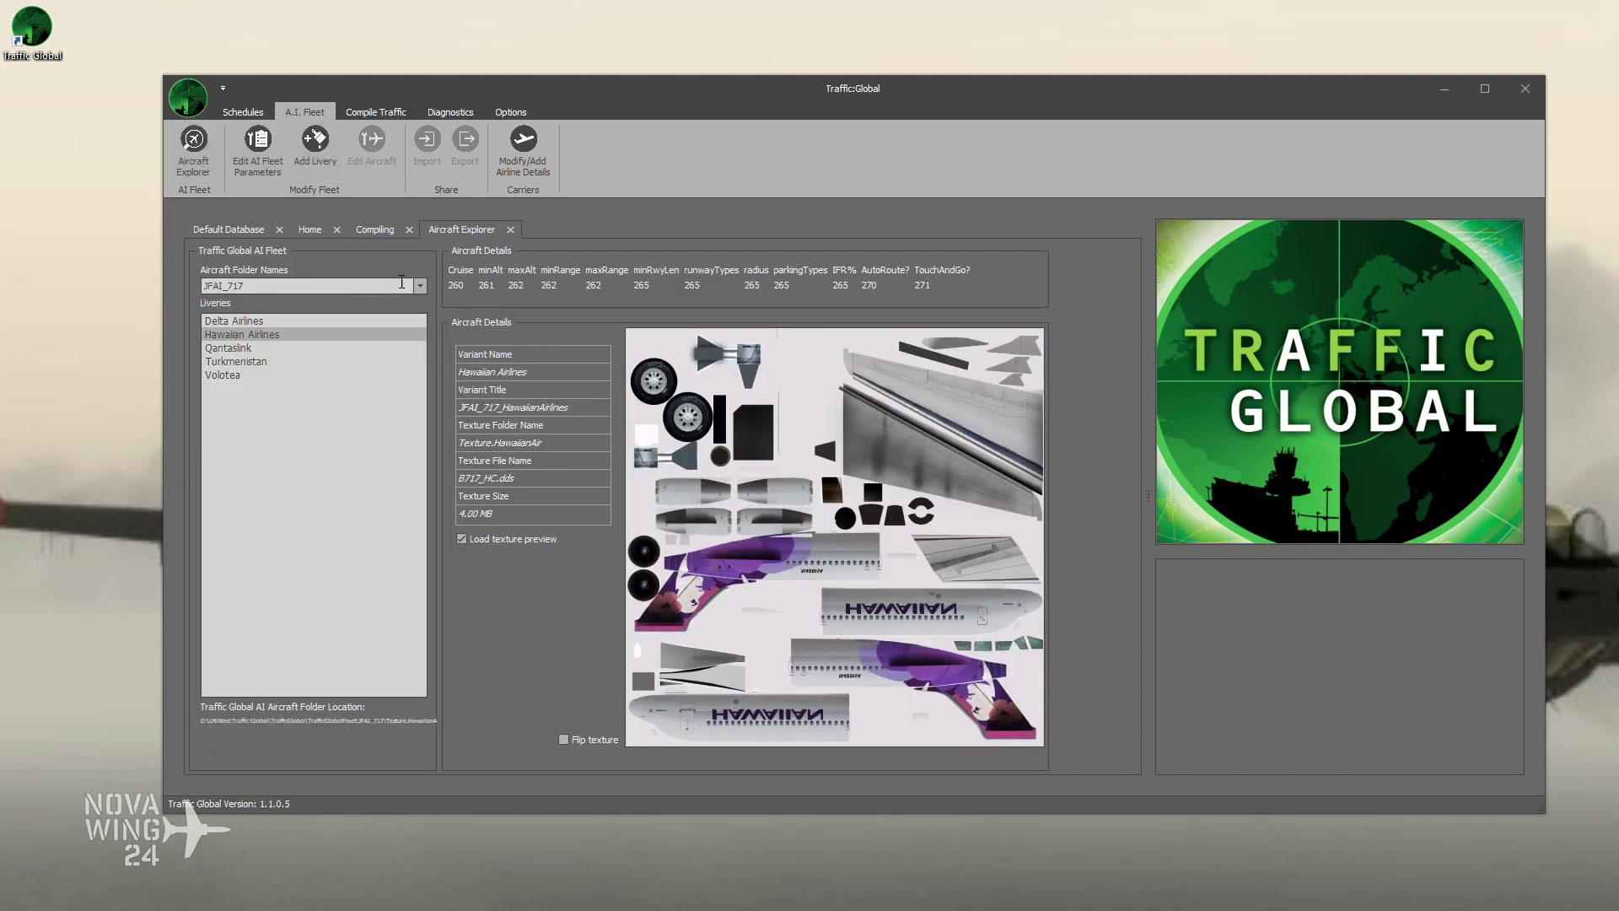
{"action": "left_click", "coordinate": [421, 285]}
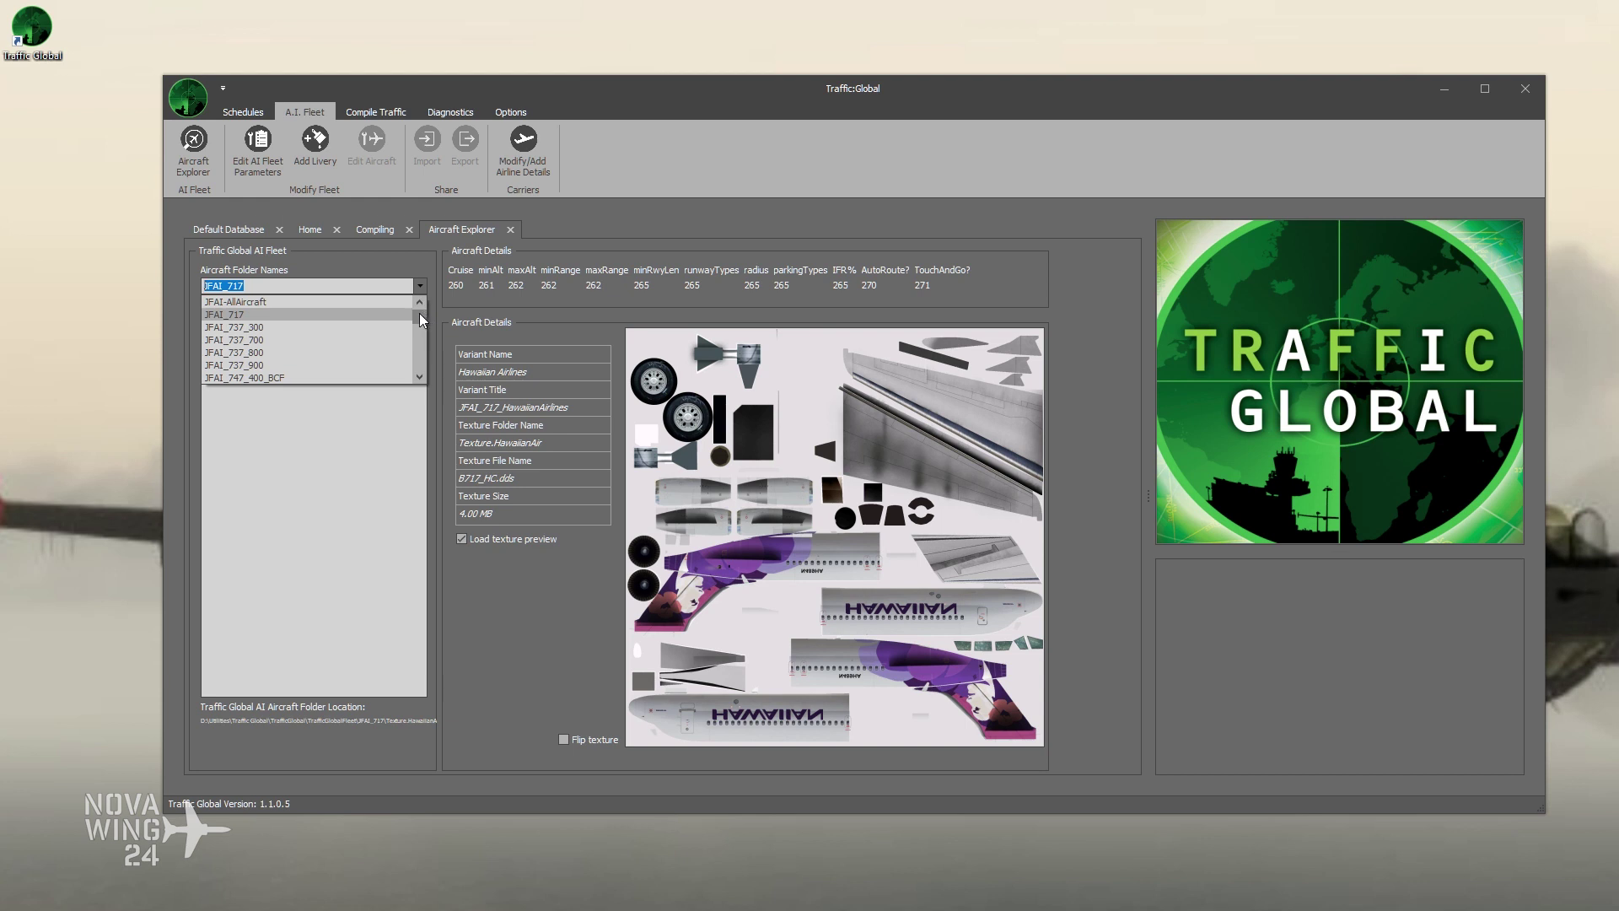
{"action": "scroll", "coordinate": [316, 346], "scroll_direction": "down", "scroll_amount": 1}
{"action": "scroll", "coordinate": [315, 361], "scroll_direction": "down", "scroll_amount": 5}
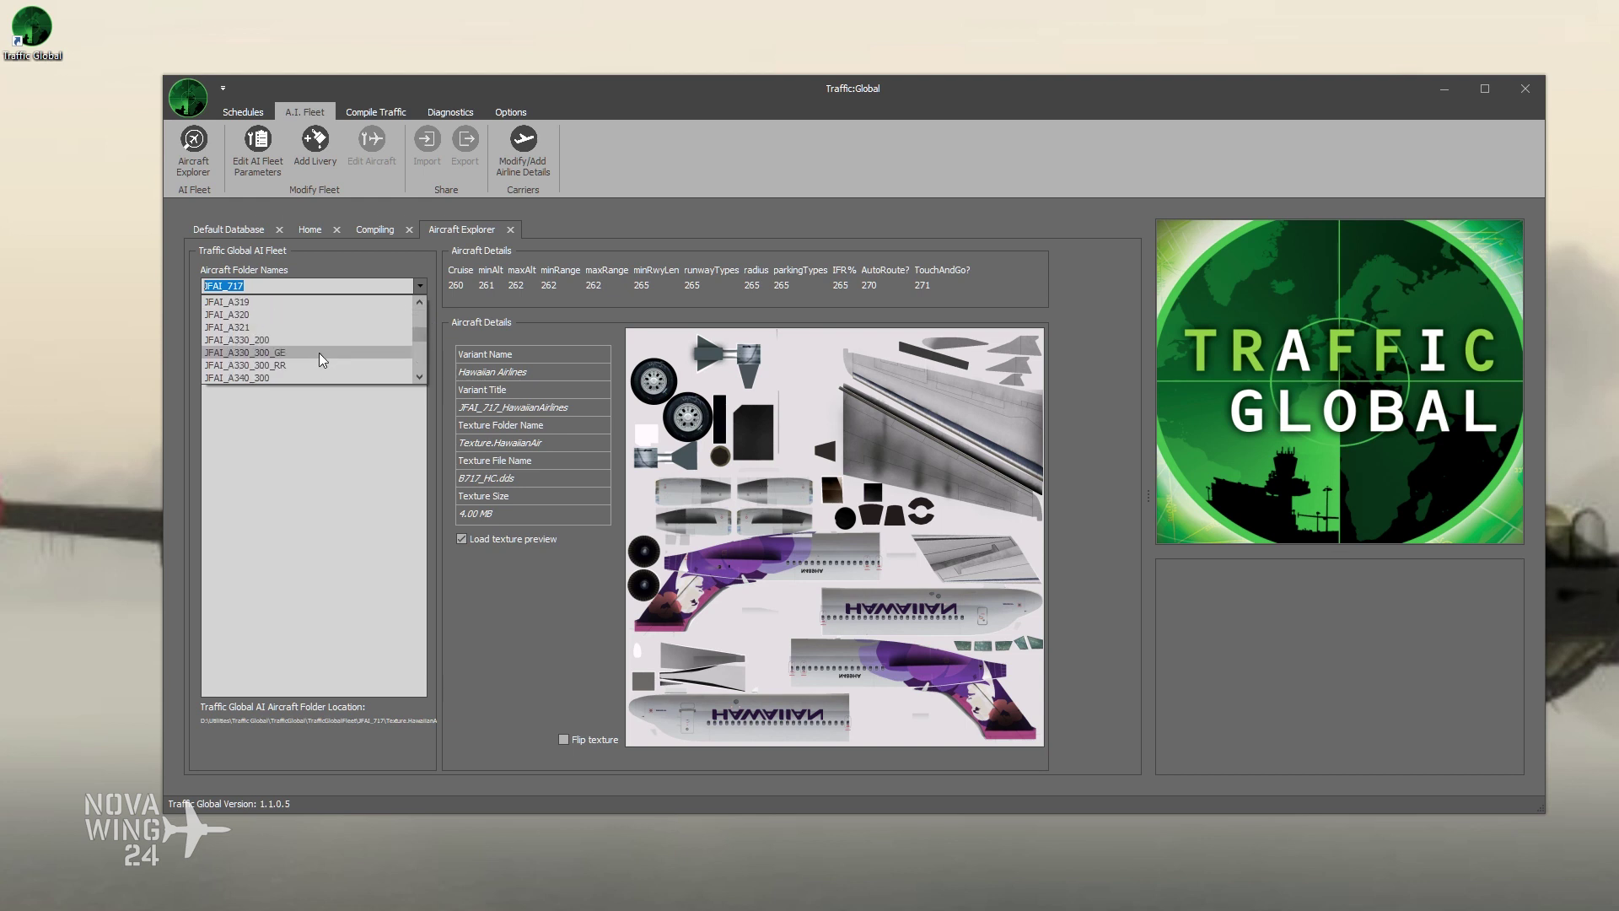
{"action": "scroll", "coordinate": [316, 358], "scroll_direction": "down", "scroll_amount": 4}
{"action": "scroll", "coordinate": [322, 344], "scroll_direction": "down", "scroll_amount": 2}
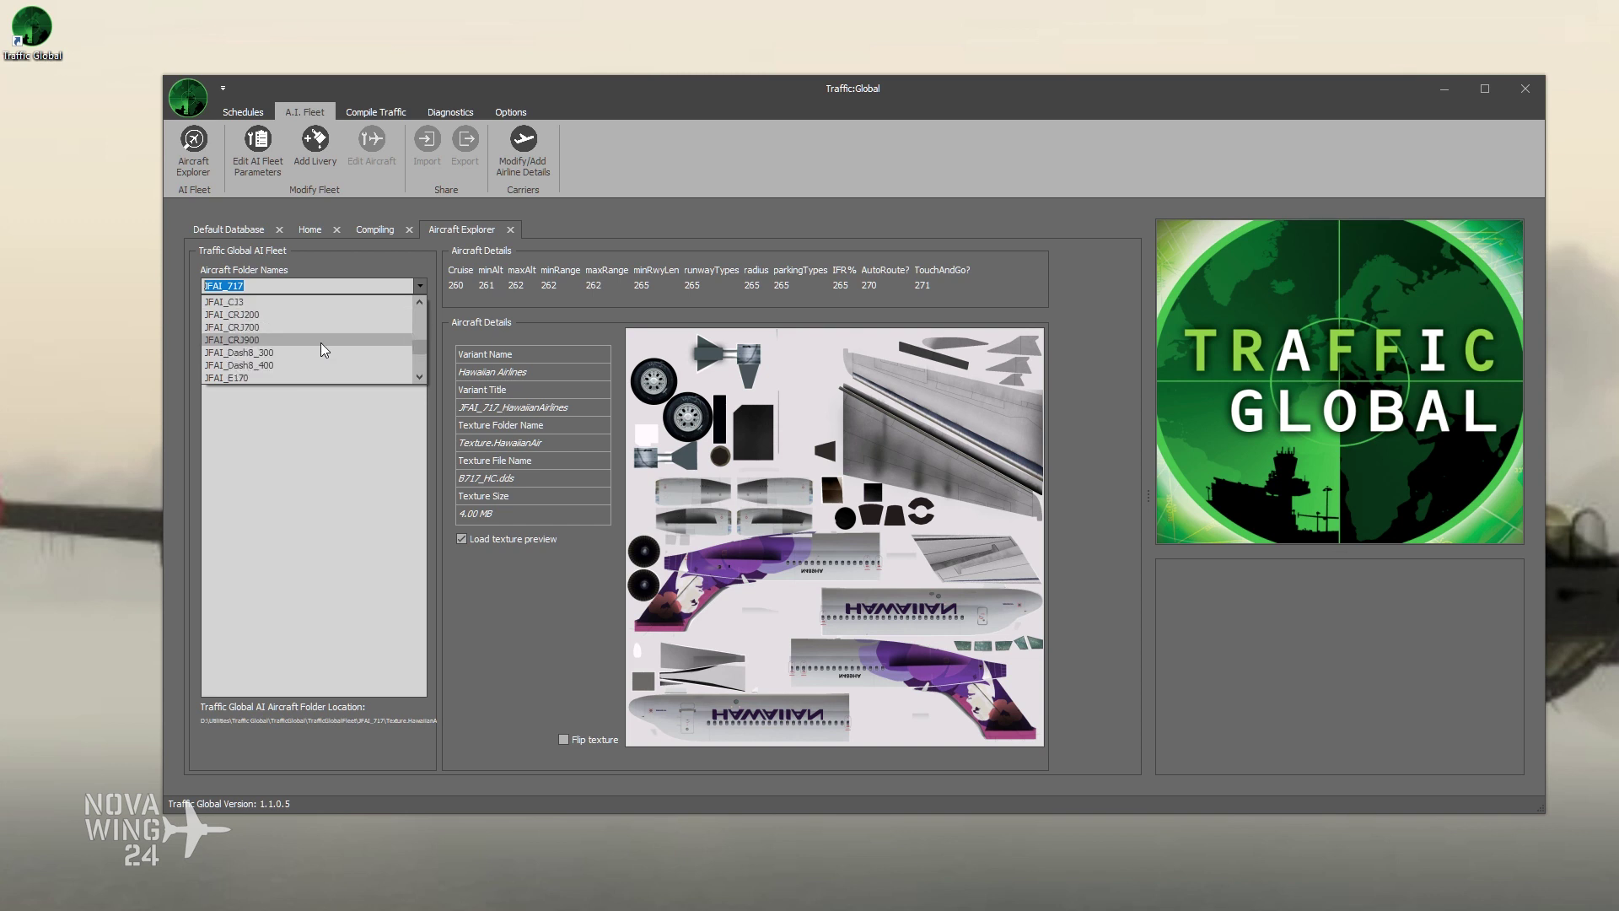
{"action": "left_click", "coordinate": [292, 351]}
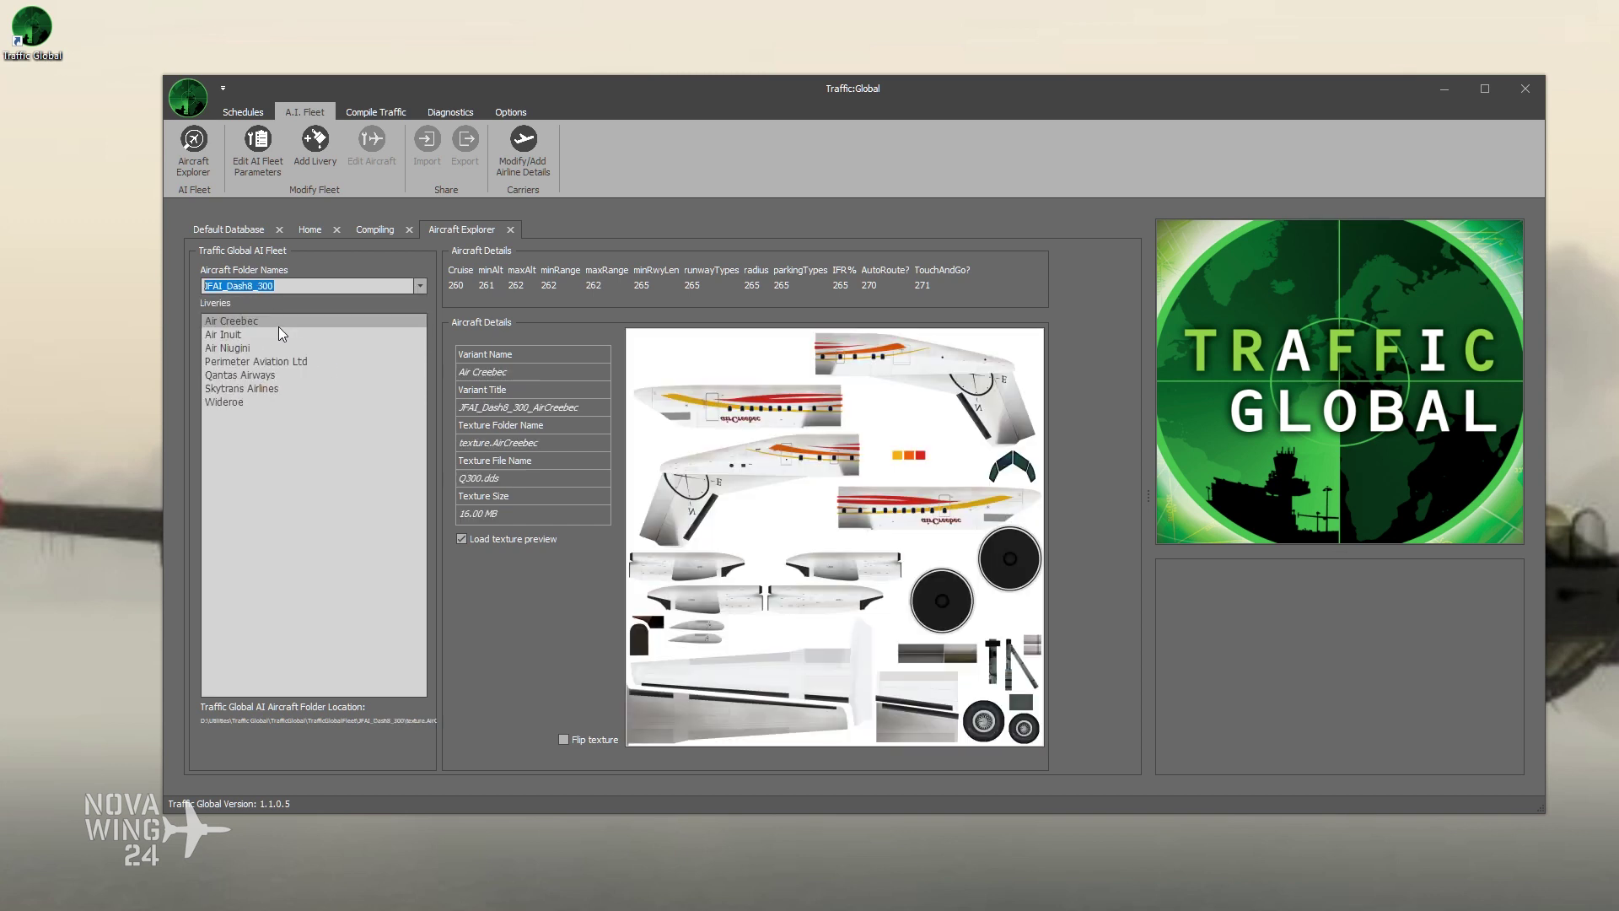
Step: Preview the JFAI_Dash8_300 livery textures from Air Inuit through Wideroe, ending on Perimeter Aviation Ltd
{"action": "left_click", "coordinate": [277, 336]}
{"action": "left_click", "coordinate": [277, 346]}
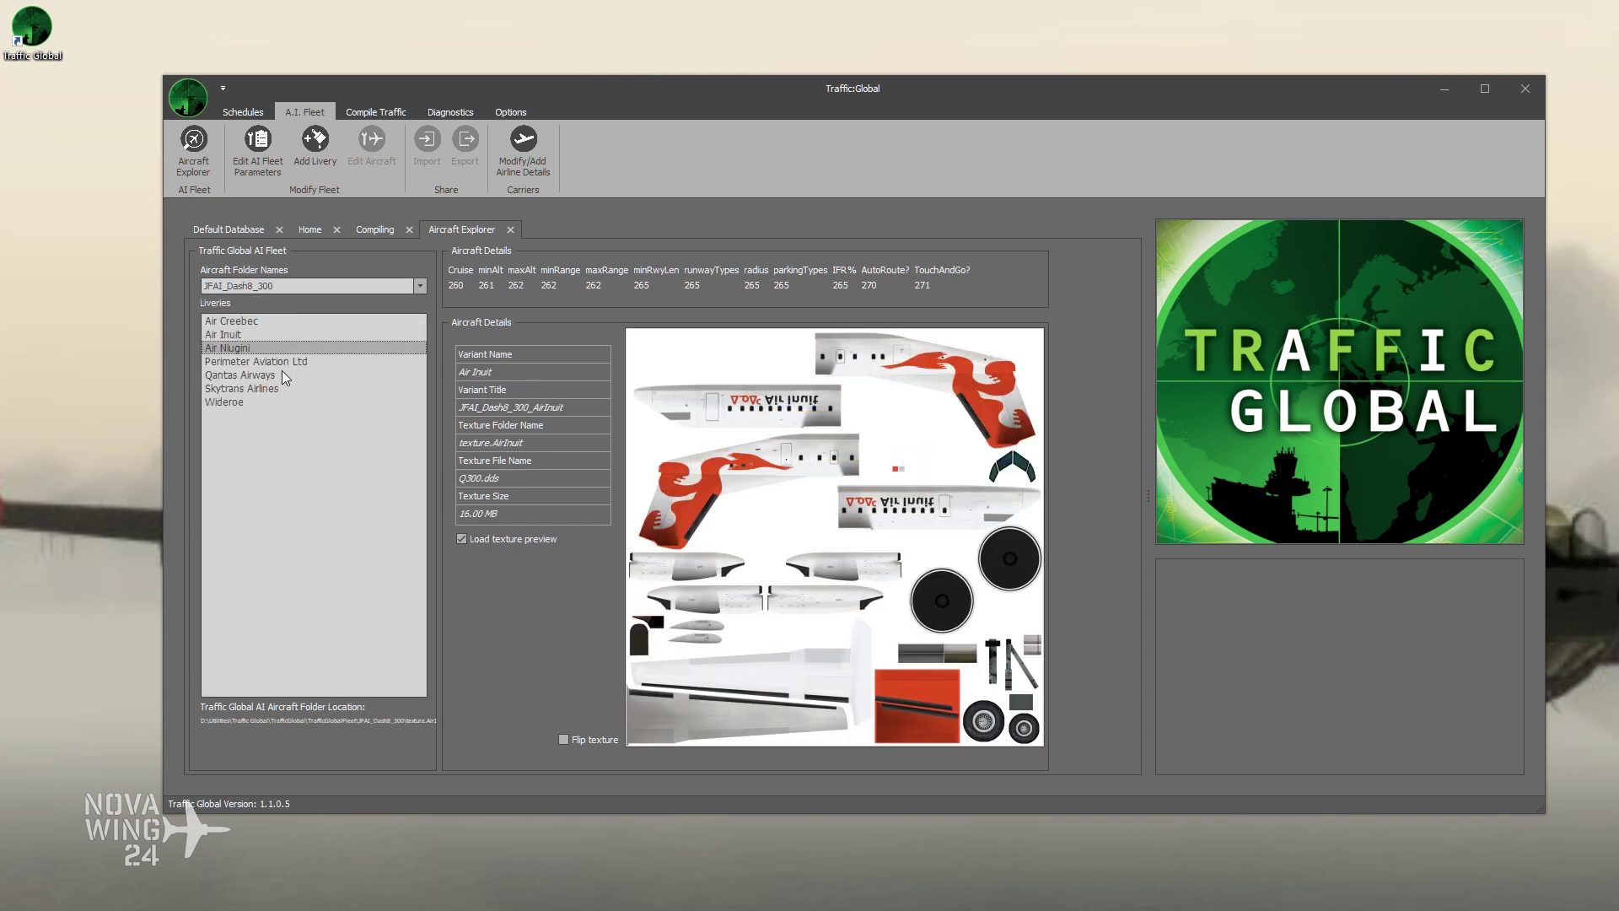
{"action": "left_click", "coordinate": [273, 362]}
{"action": "left_click", "coordinate": [271, 376]}
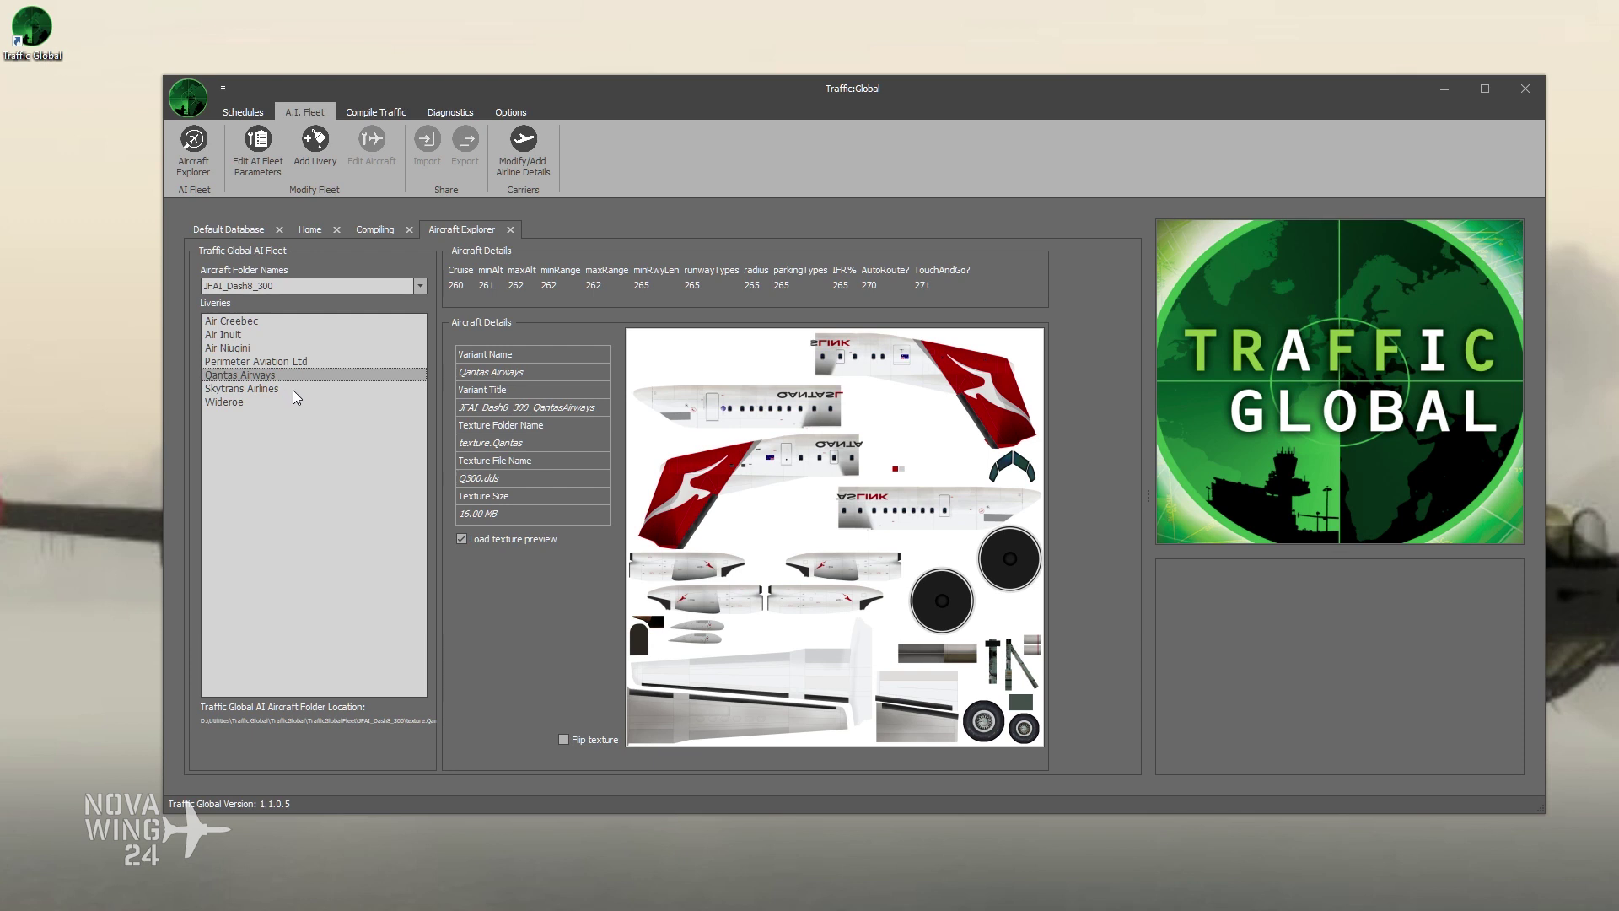
{"action": "left_click", "coordinate": [293, 390]}
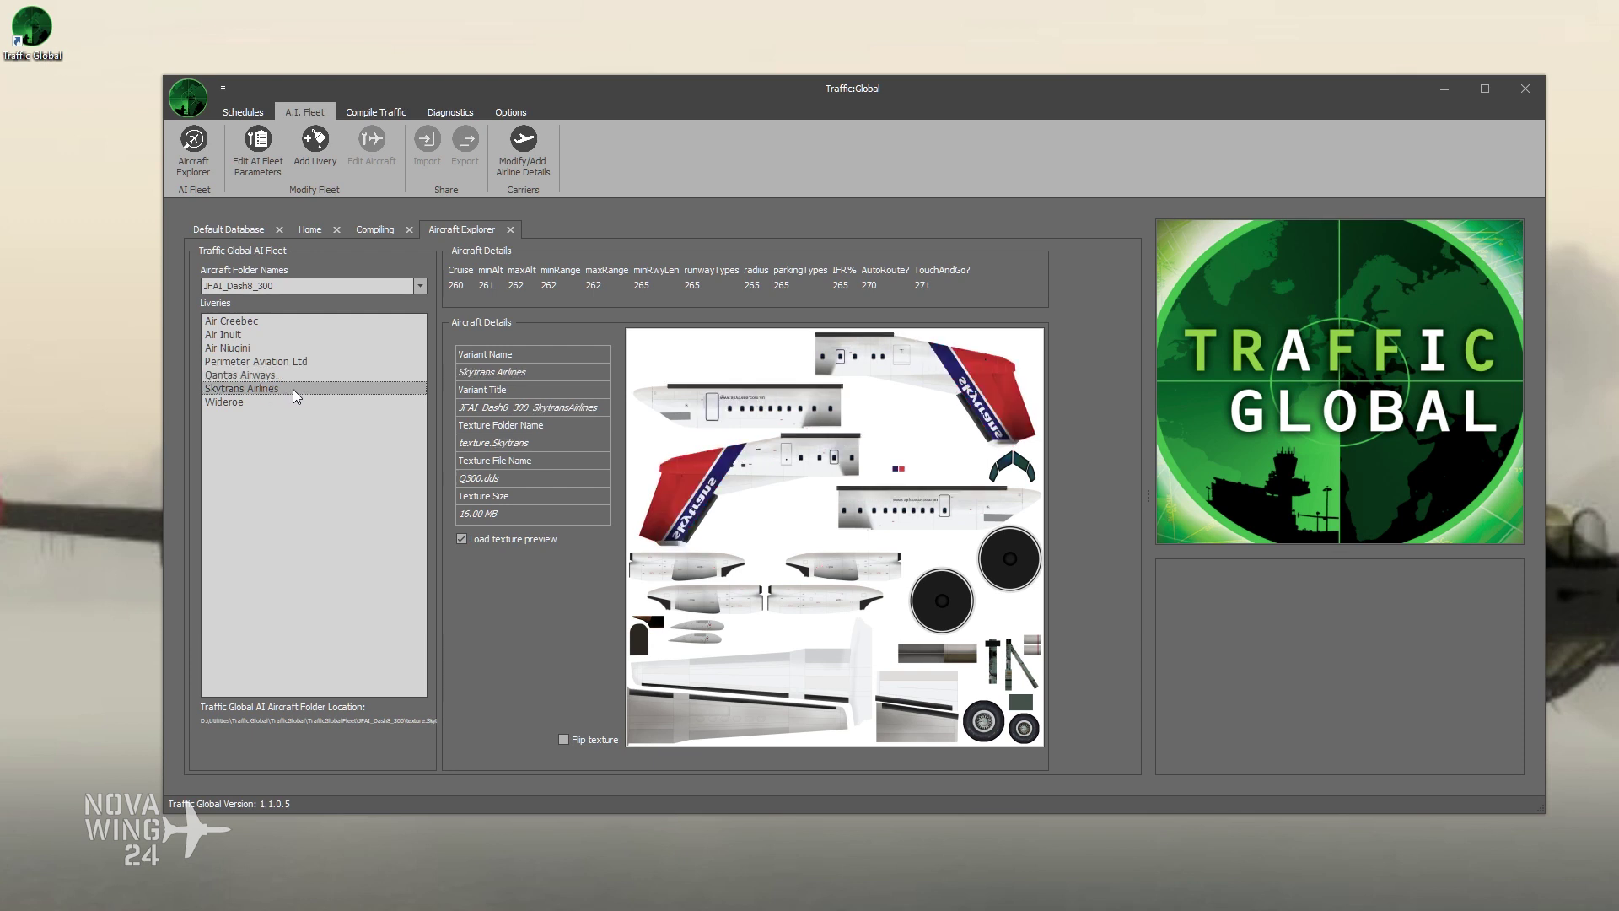
{"action": "left_click", "coordinate": [287, 400]}
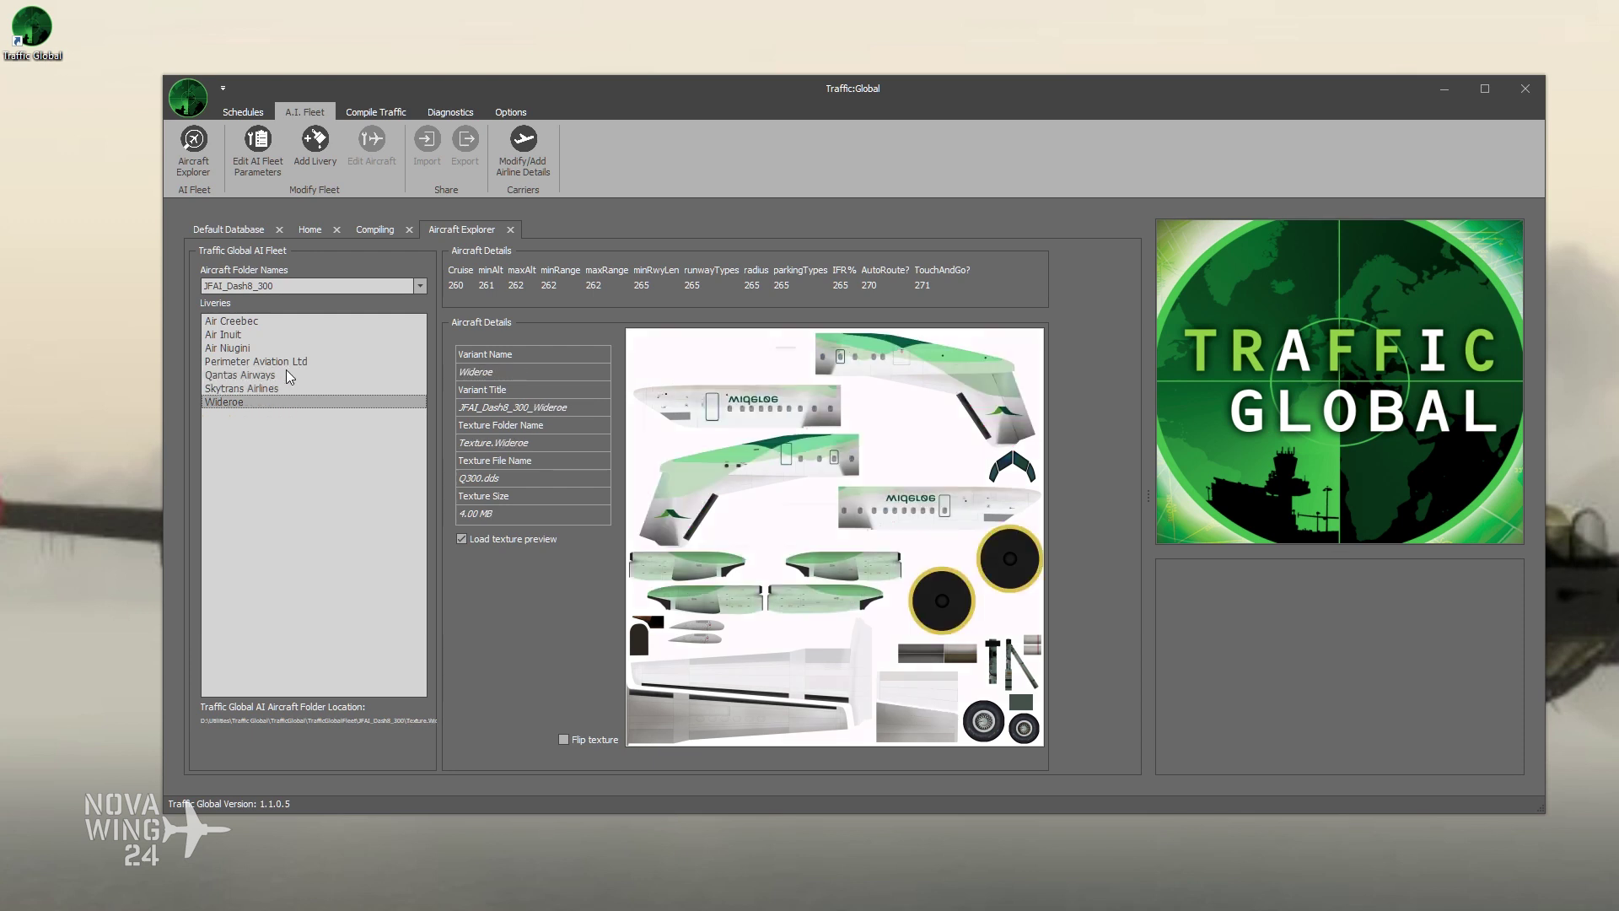
{"action": "left_click", "coordinate": [284, 363]}
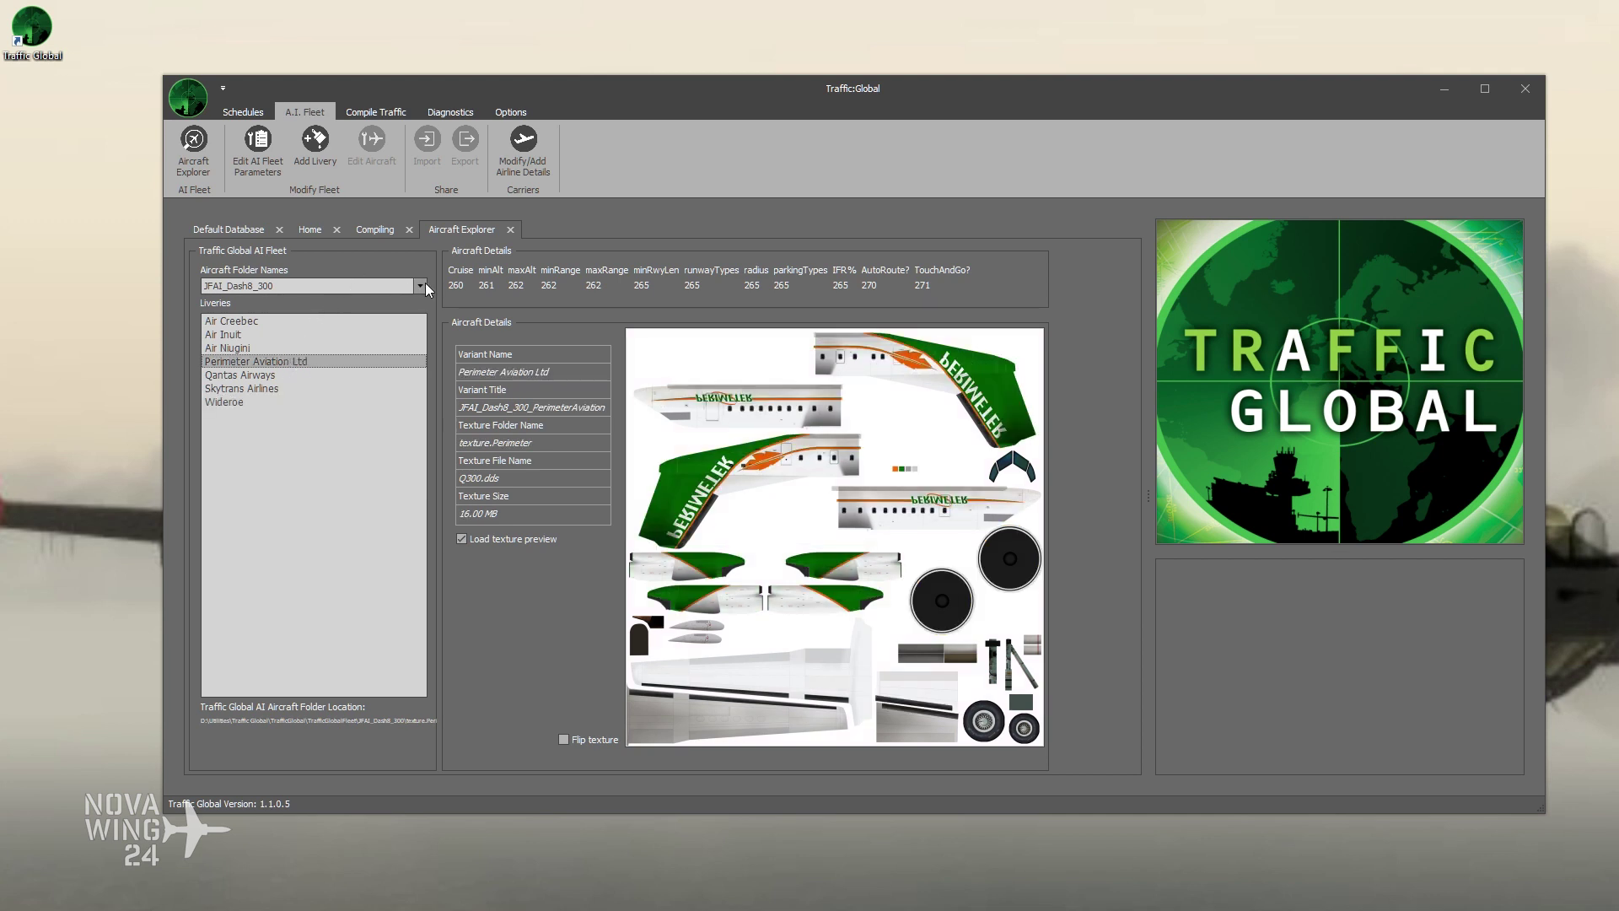
Step: Preview the Air Inuit and Air Niugini liveries, and load the JFAI_G5_mil_g1 aircraft folder
{"action": "left_click", "coordinate": [309, 334]}
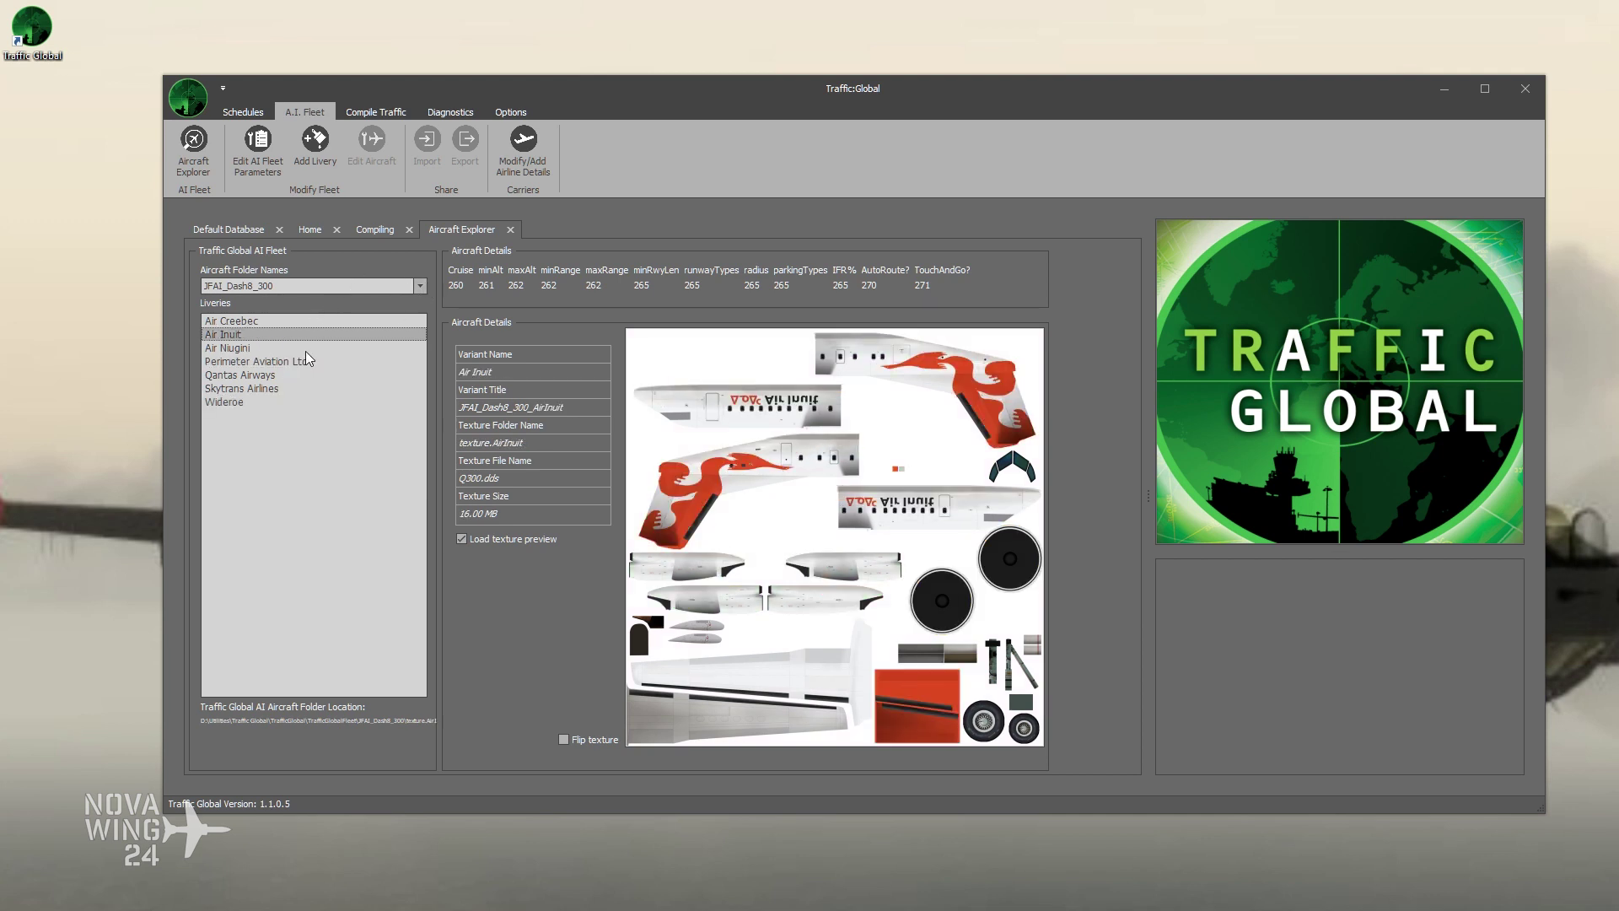
{"action": "left_click", "coordinate": [306, 349]}
{"action": "left_click", "coordinate": [411, 286]}
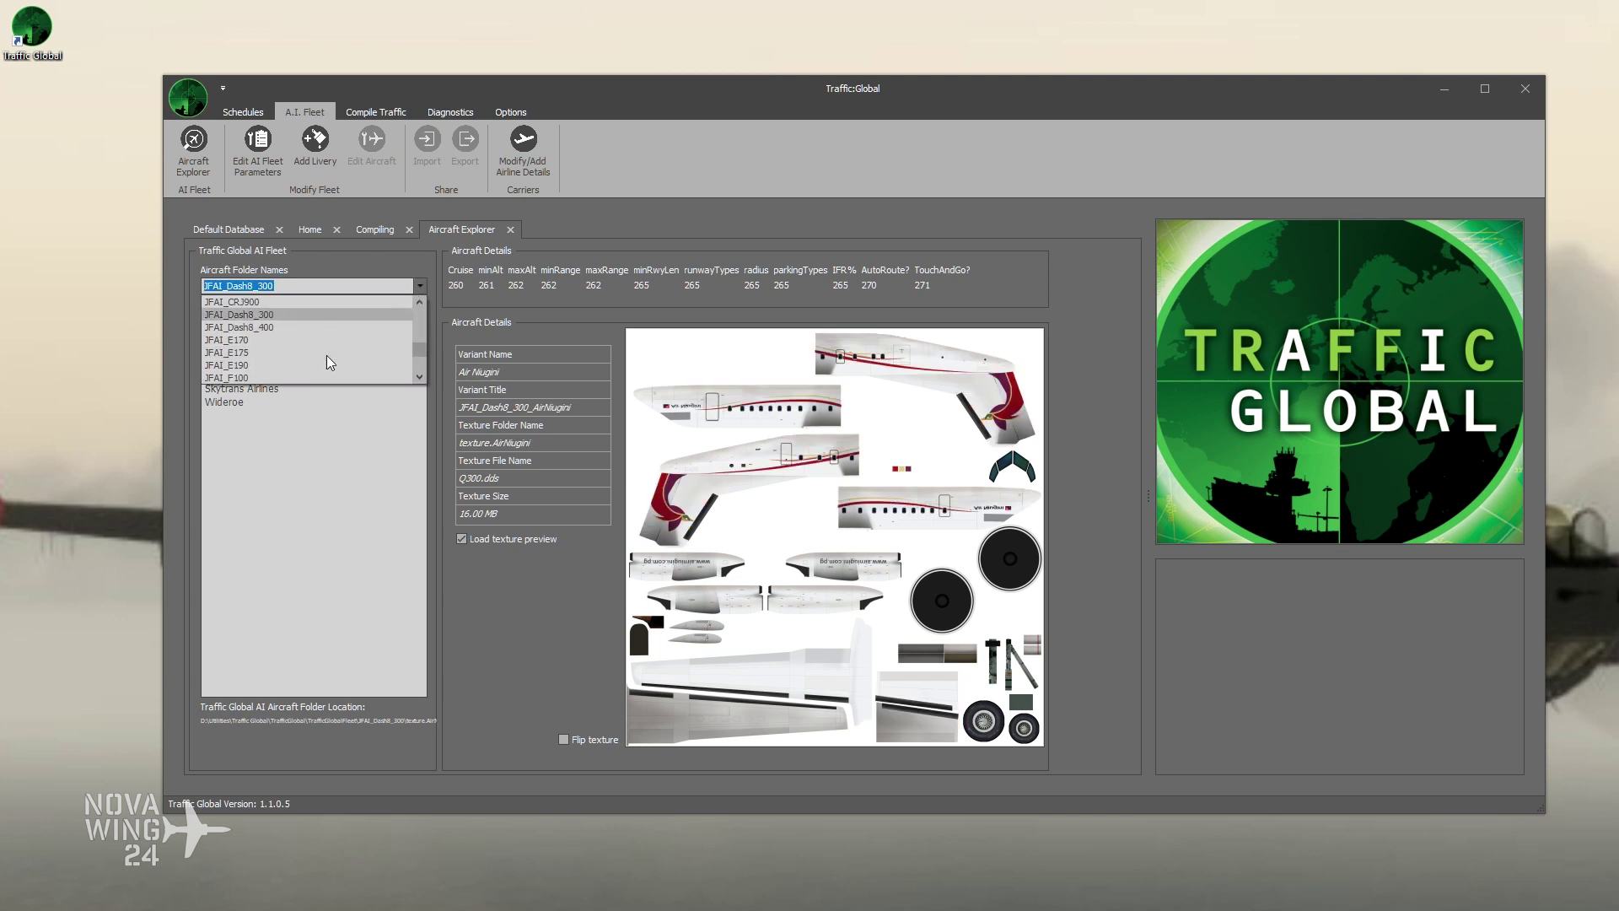
{"action": "scroll", "coordinate": [310, 330], "scroll_direction": "down", "scroll_amount": 1}
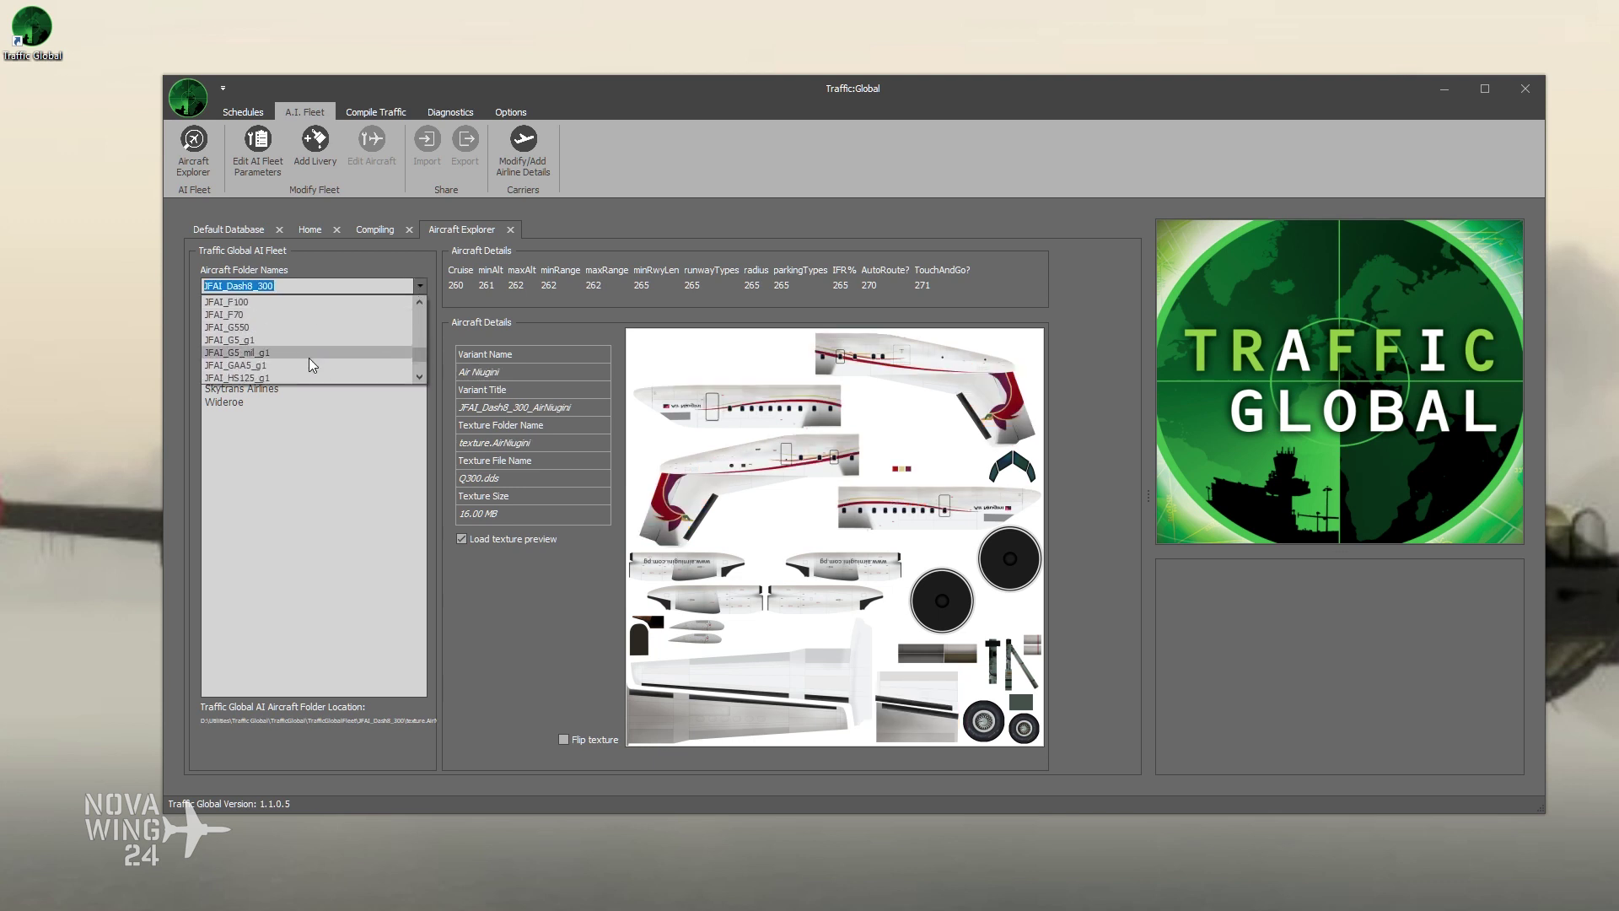
{"action": "left_click", "coordinate": [306, 351]}
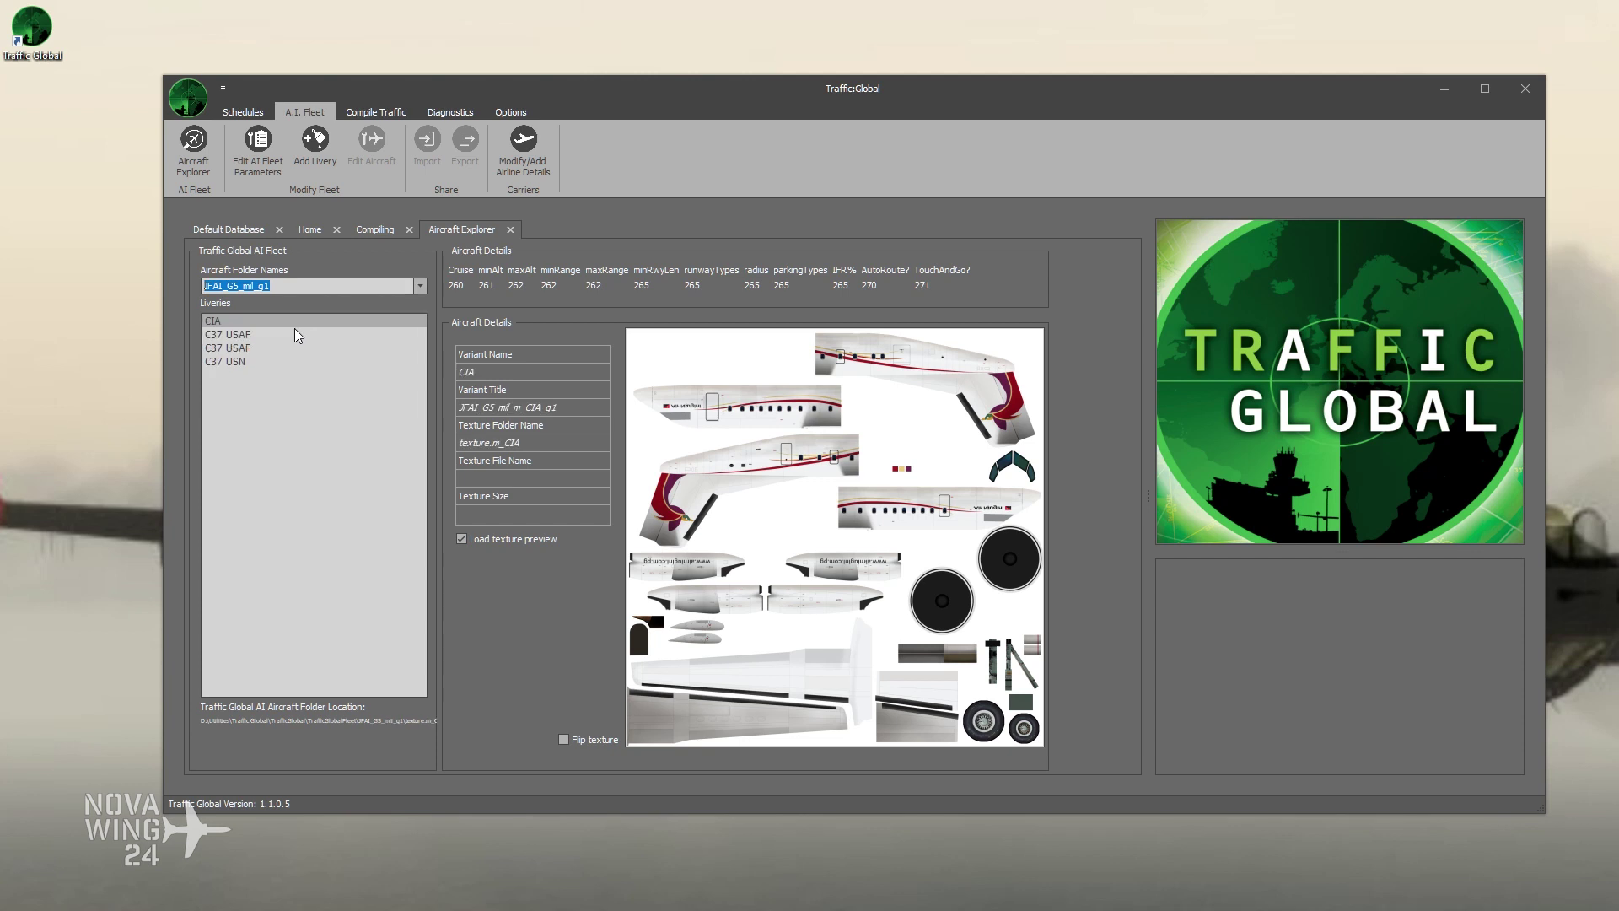
Step: Go through the JFAI_G5_mil_g1 liveries twice, checking the CIA, both C37 USAF and the C37 USN variants
{"action": "left_click", "coordinate": [281, 337]}
{"action": "left_click", "coordinate": [276, 348]}
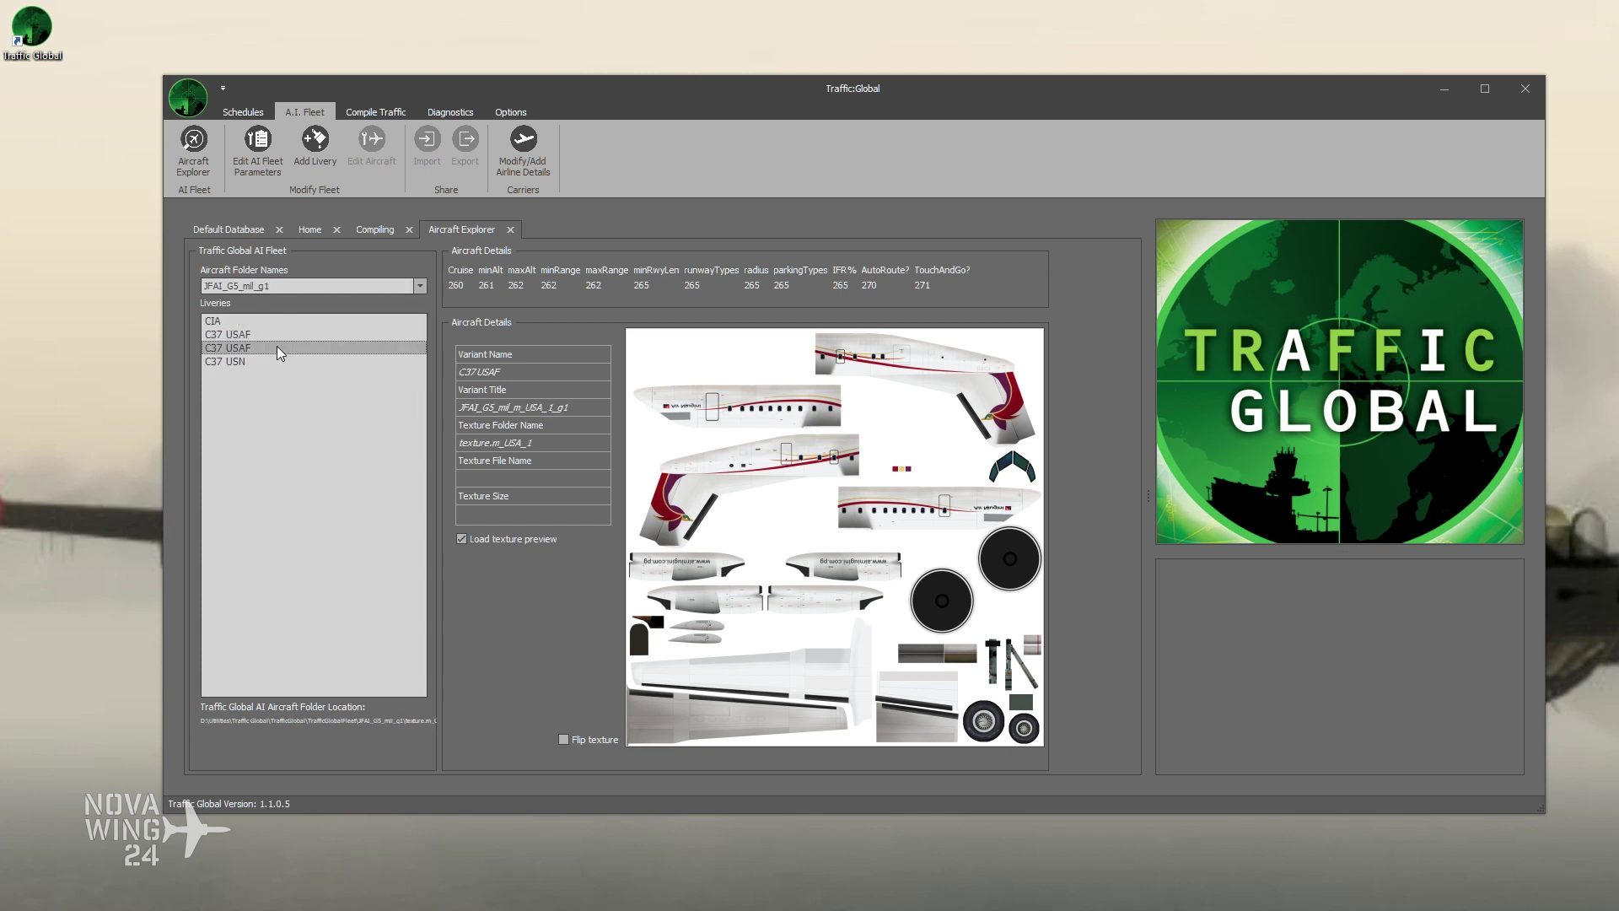
{"action": "left_click", "coordinate": [275, 361]}
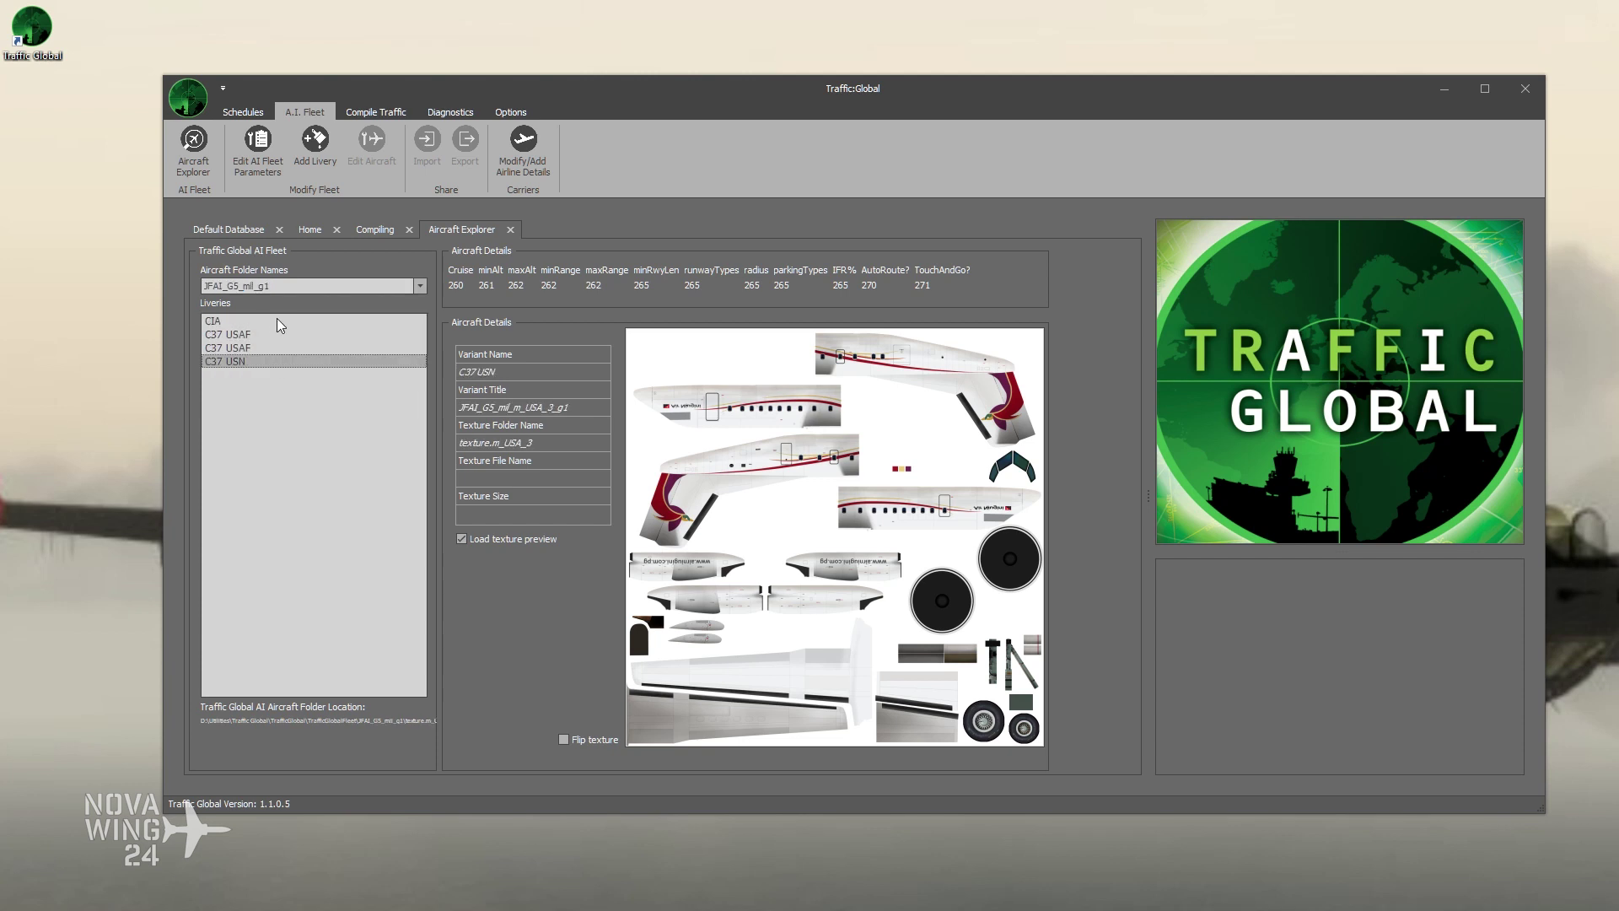
{"action": "left_click", "coordinate": [277, 318]}
{"action": "left_click", "coordinate": [281, 334]}
{"action": "left_click", "coordinate": [279, 347]}
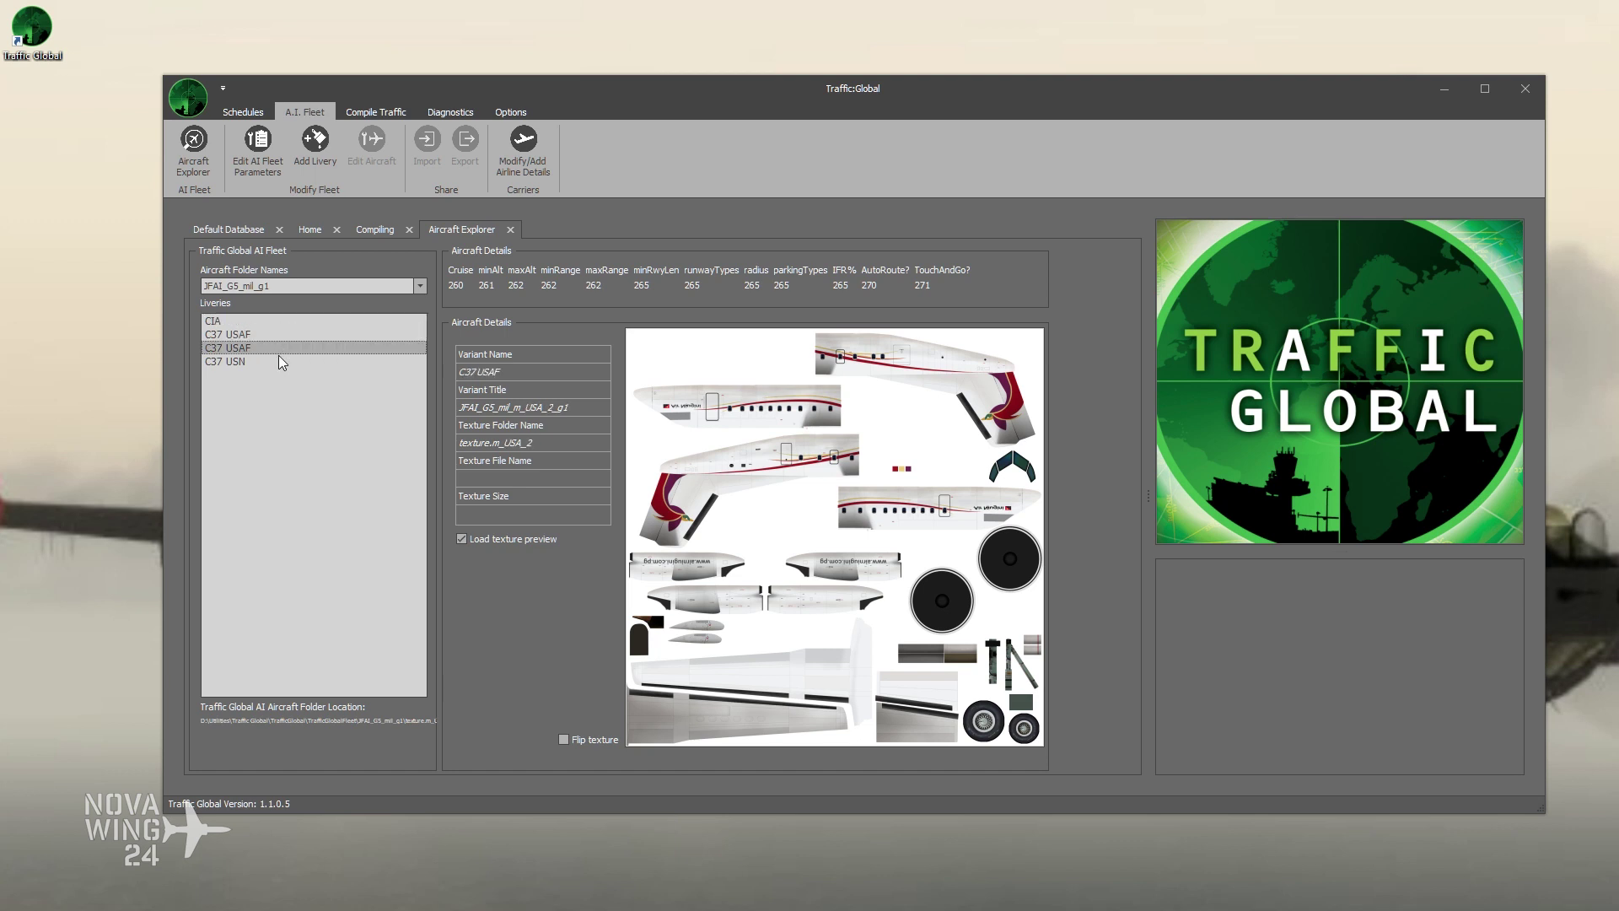
{"action": "left_click", "coordinate": [278, 359]}
Step: Load the JFAI_G5_g1 aircraft folder and select Gulfstream V Private livery 01
{"action": "left_click", "coordinate": [420, 286]}
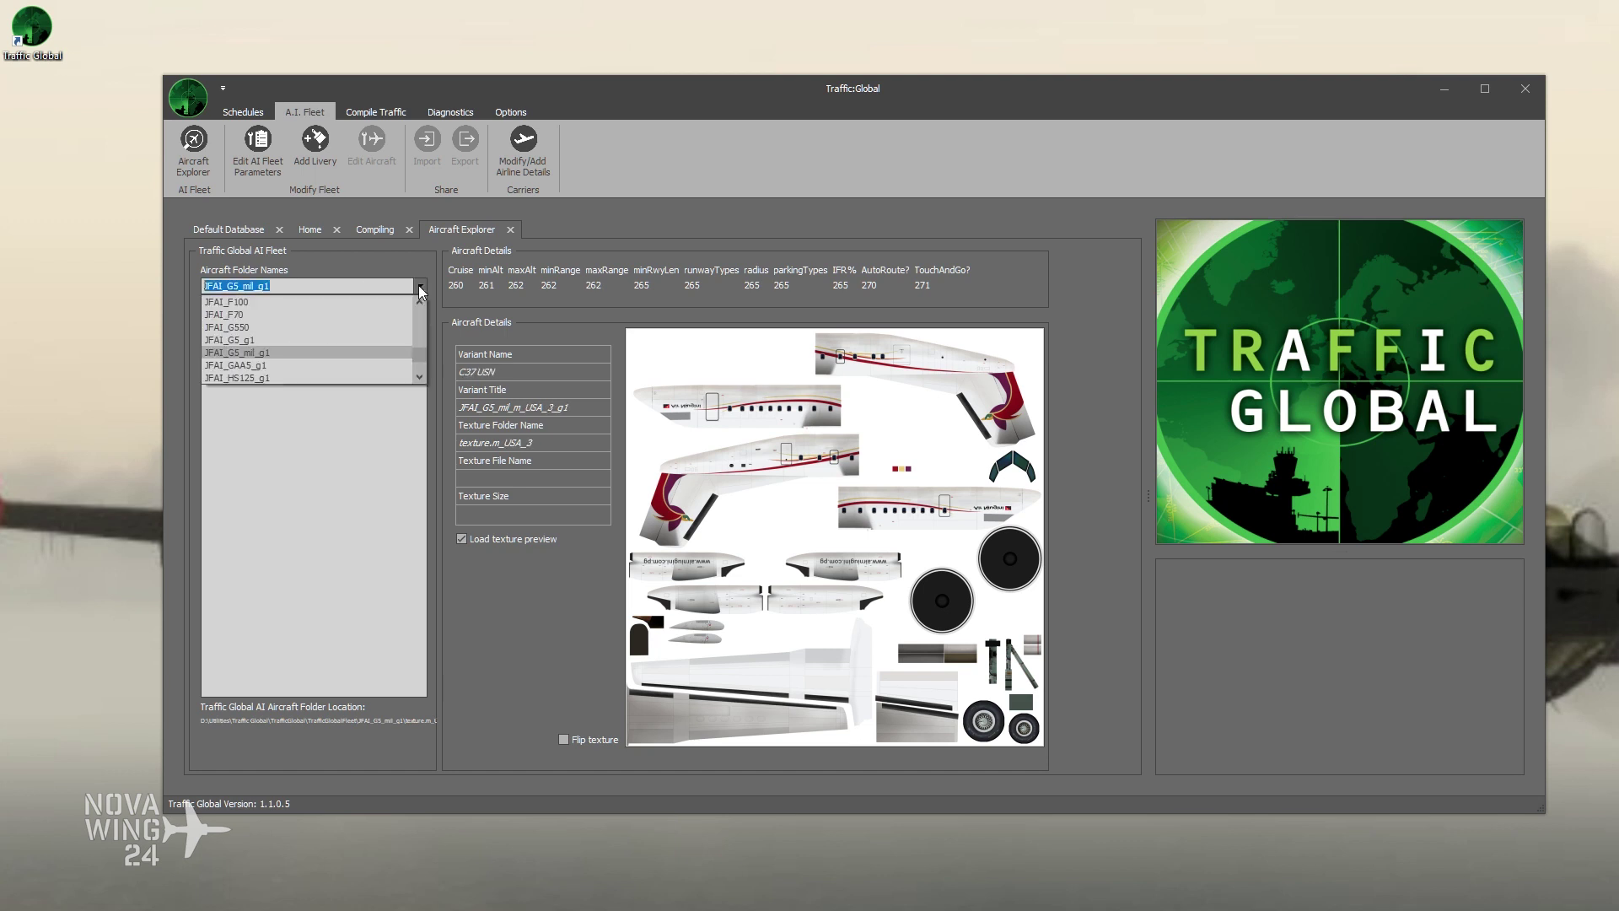
{"action": "left_click", "coordinate": [285, 340]}
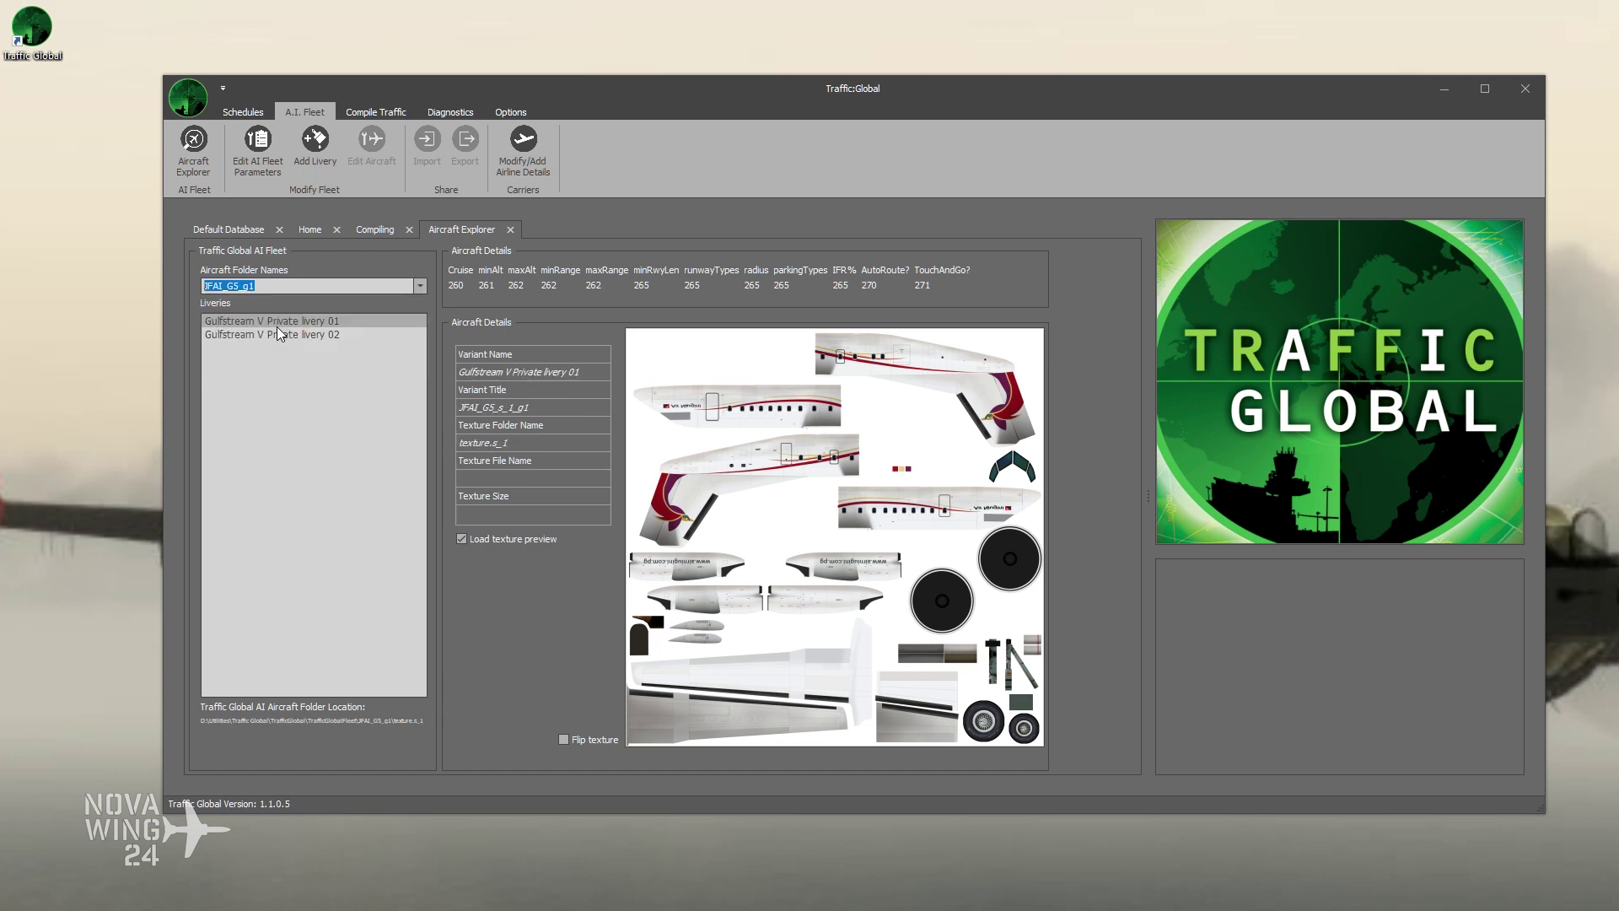
{"action": "left_click", "coordinate": [283, 321]}
Step: Load the JFAI_HS125_g1 folder, go through Private Livery 1 to 5, and load the JFAI_LJ45 folder
{"action": "left_click", "coordinate": [420, 285]}
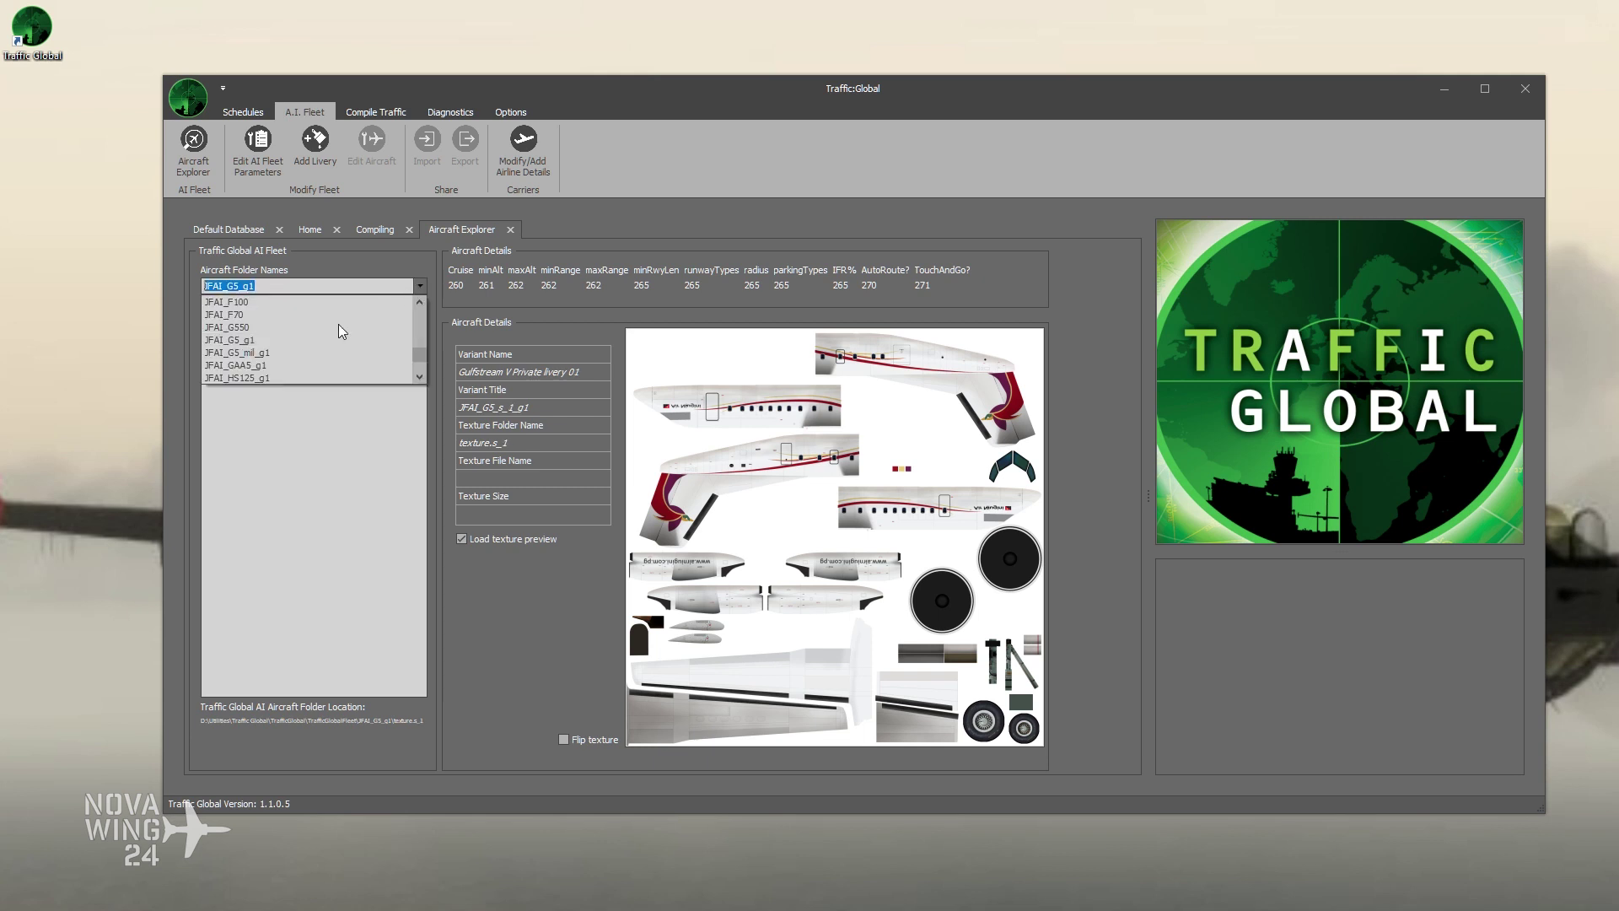
{"action": "left_click", "coordinate": [275, 375]}
{"action": "left_click", "coordinate": [280, 324]}
{"action": "key", "text": "Down"}
{"action": "key", "text": "Down"}
{"action": "key", "text": "Down"}
{"action": "key", "text": "Down"}
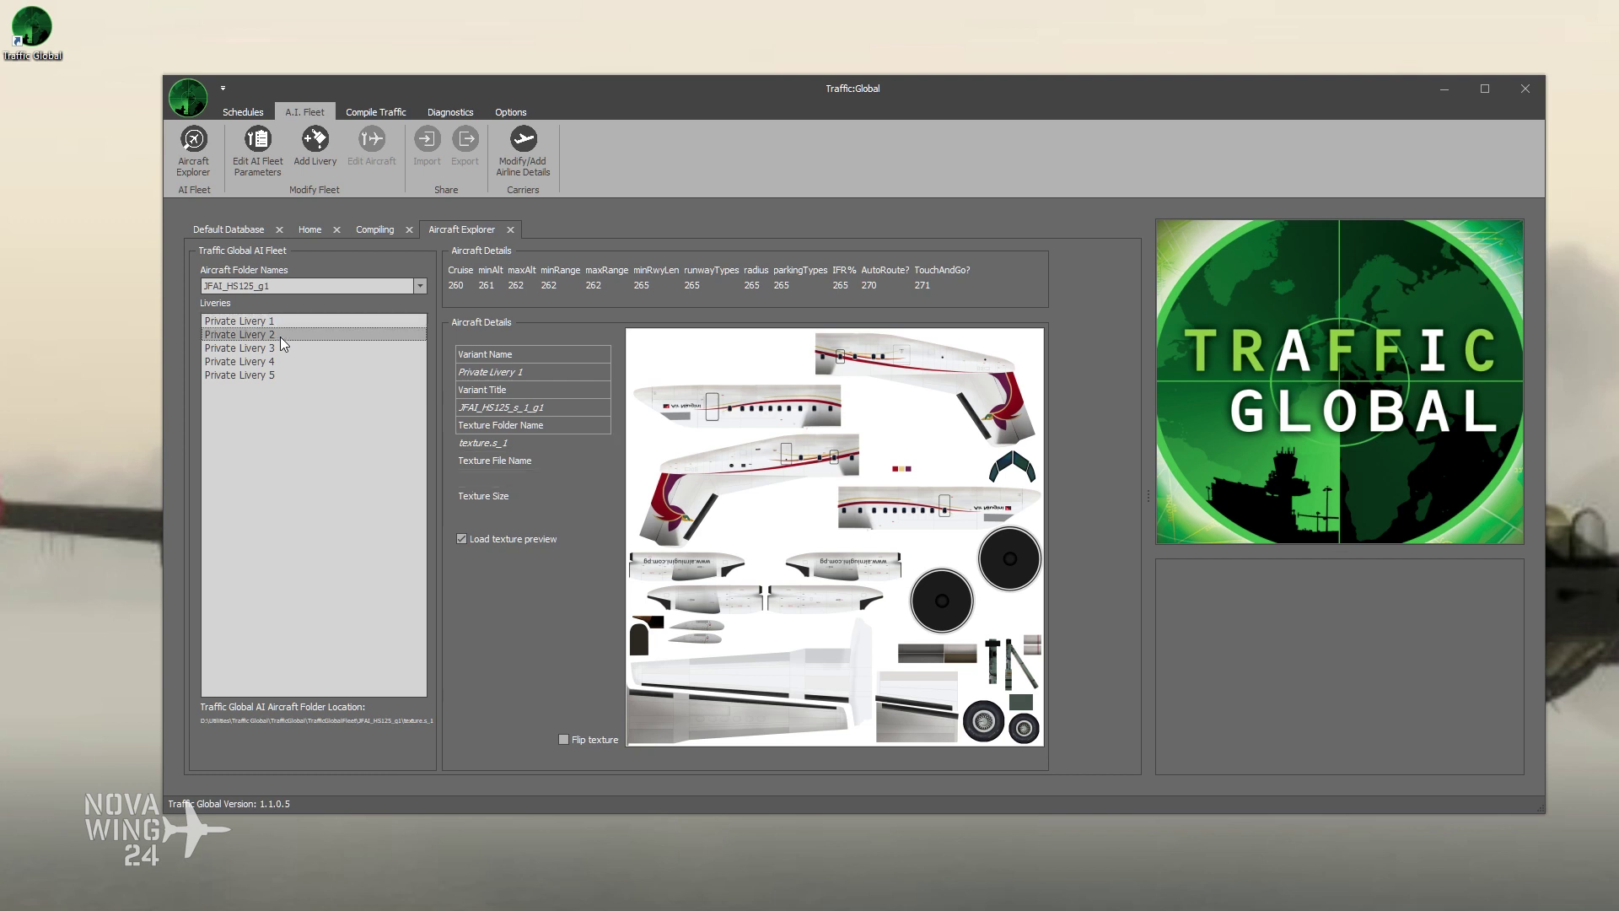
{"action": "left_click", "coordinate": [419, 286]}
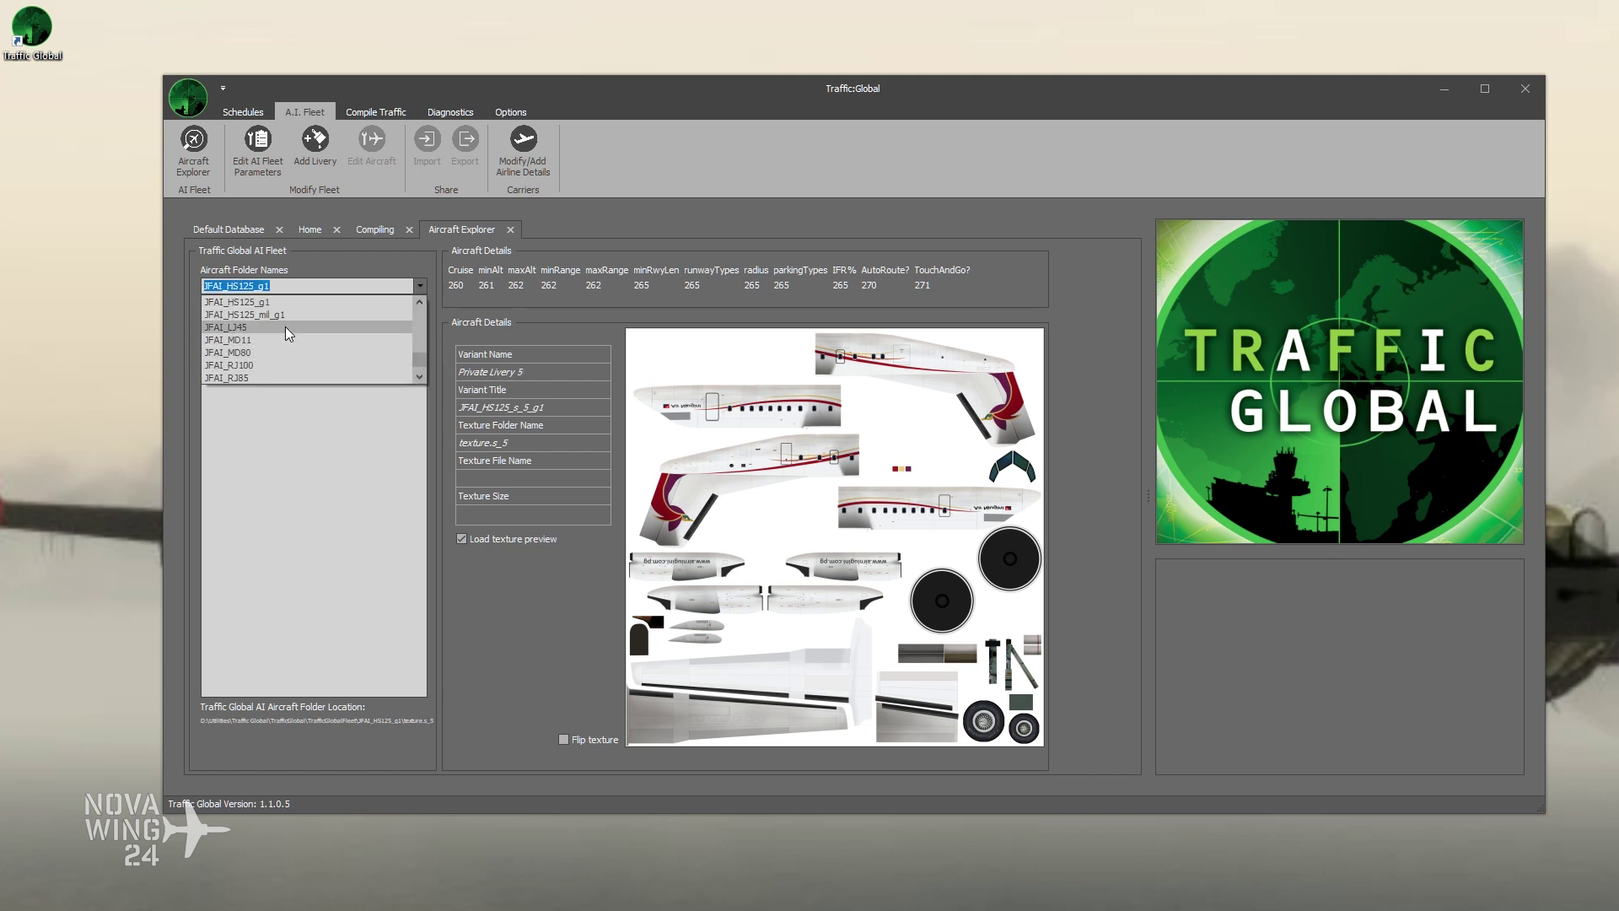
{"action": "left_click", "coordinate": [285, 326]}
Step: Load the JFAI_RJ100 folder and preview the Brussels Airline texture, turning Flip texture on and off again
{"action": "left_click", "coordinate": [420, 286]}
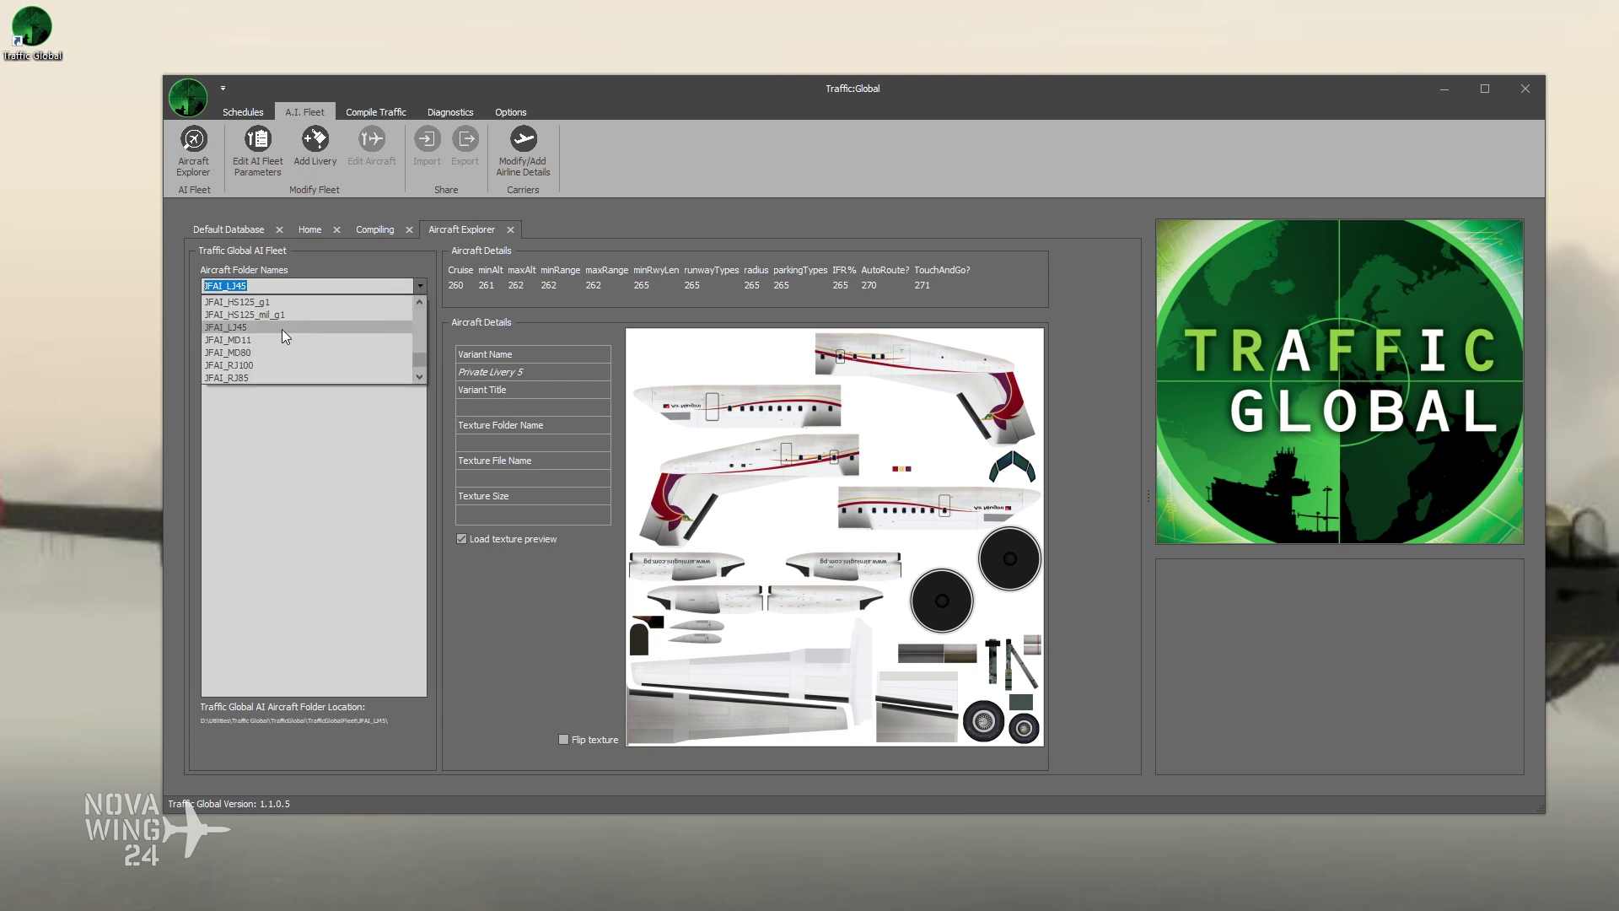
{"action": "scroll", "coordinate": [278, 354], "scroll_direction": "down", "scroll_amount": 1}
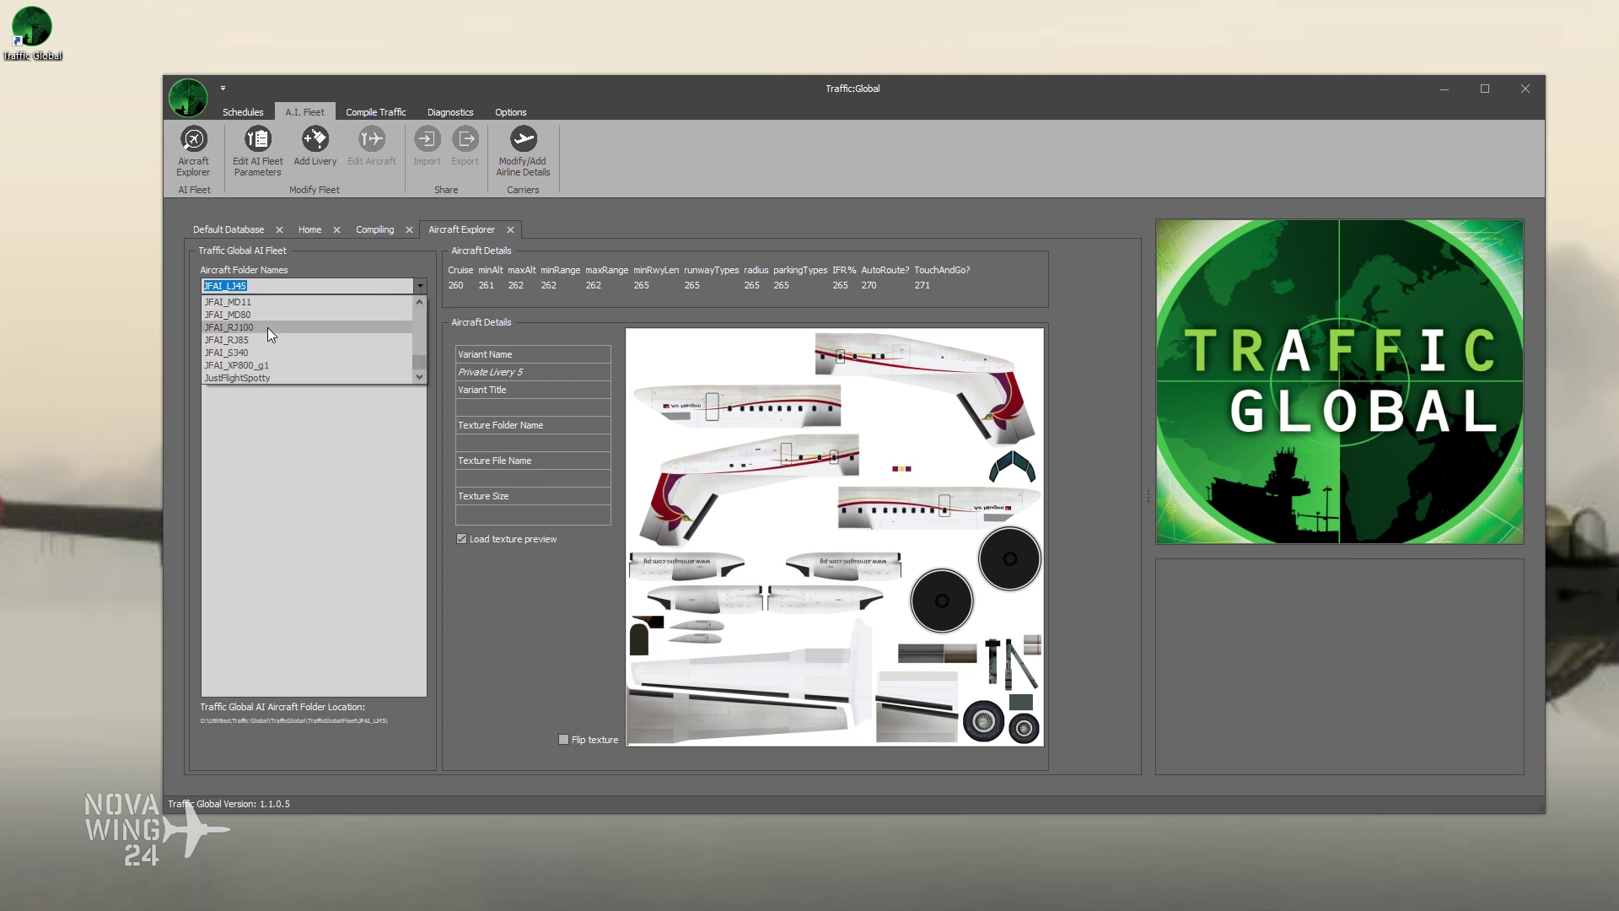
{"action": "left_click", "coordinate": [266, 327]}
{"action": "left_click", "coordinate": [282, 334]}
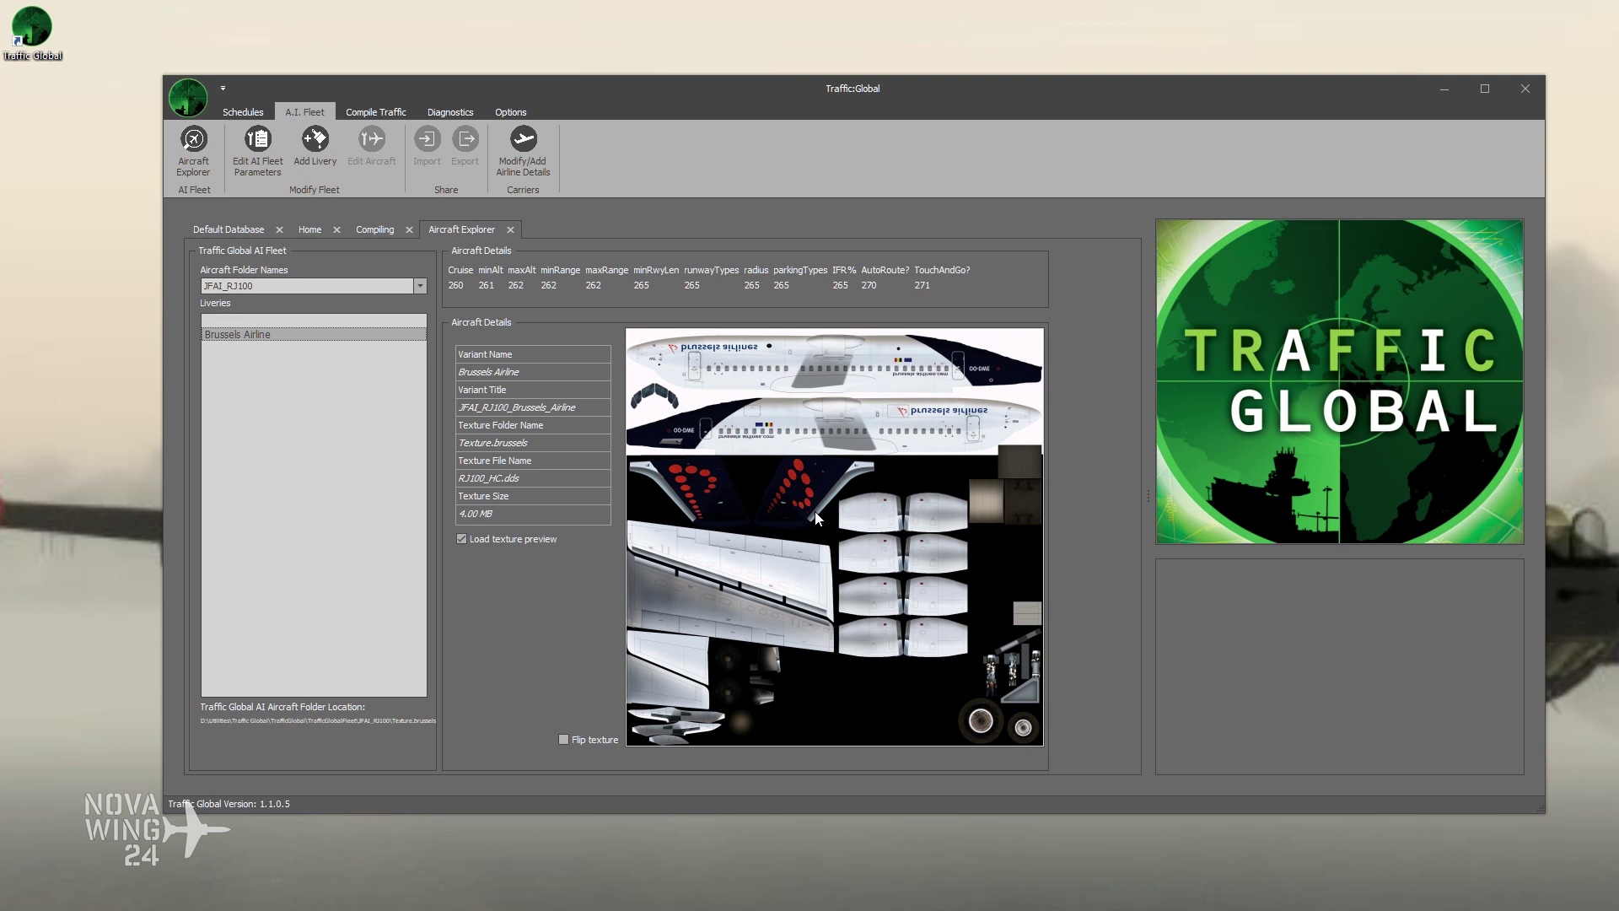
{"action": "left_click", "coordinate": [563, 740]}
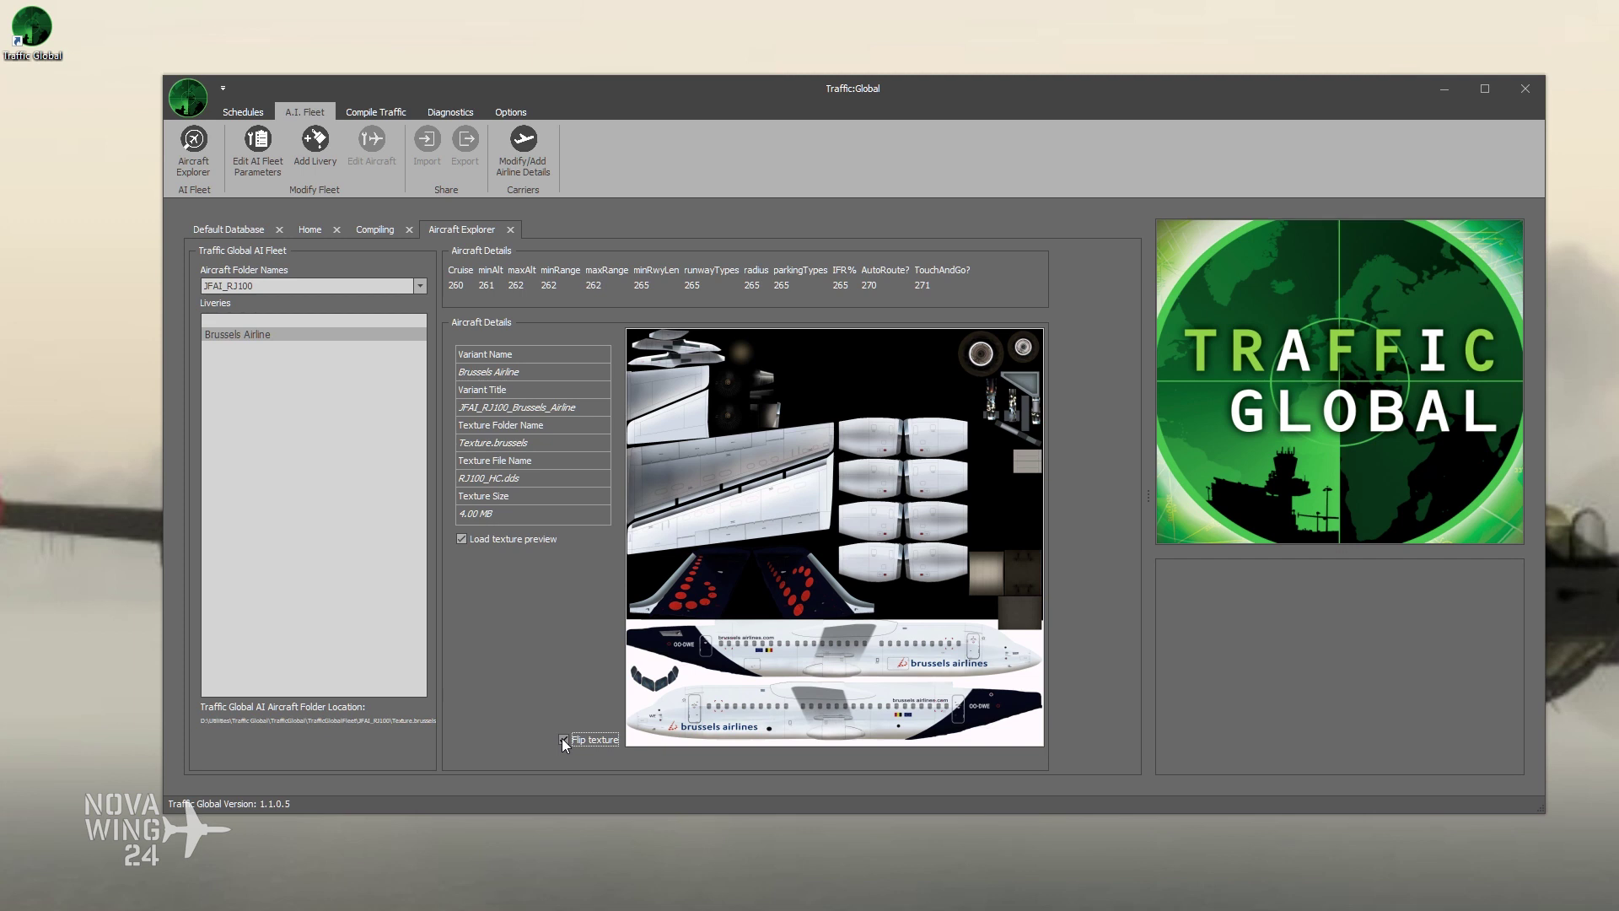
{"action": "left_click", "coordinate": [562, 739]}
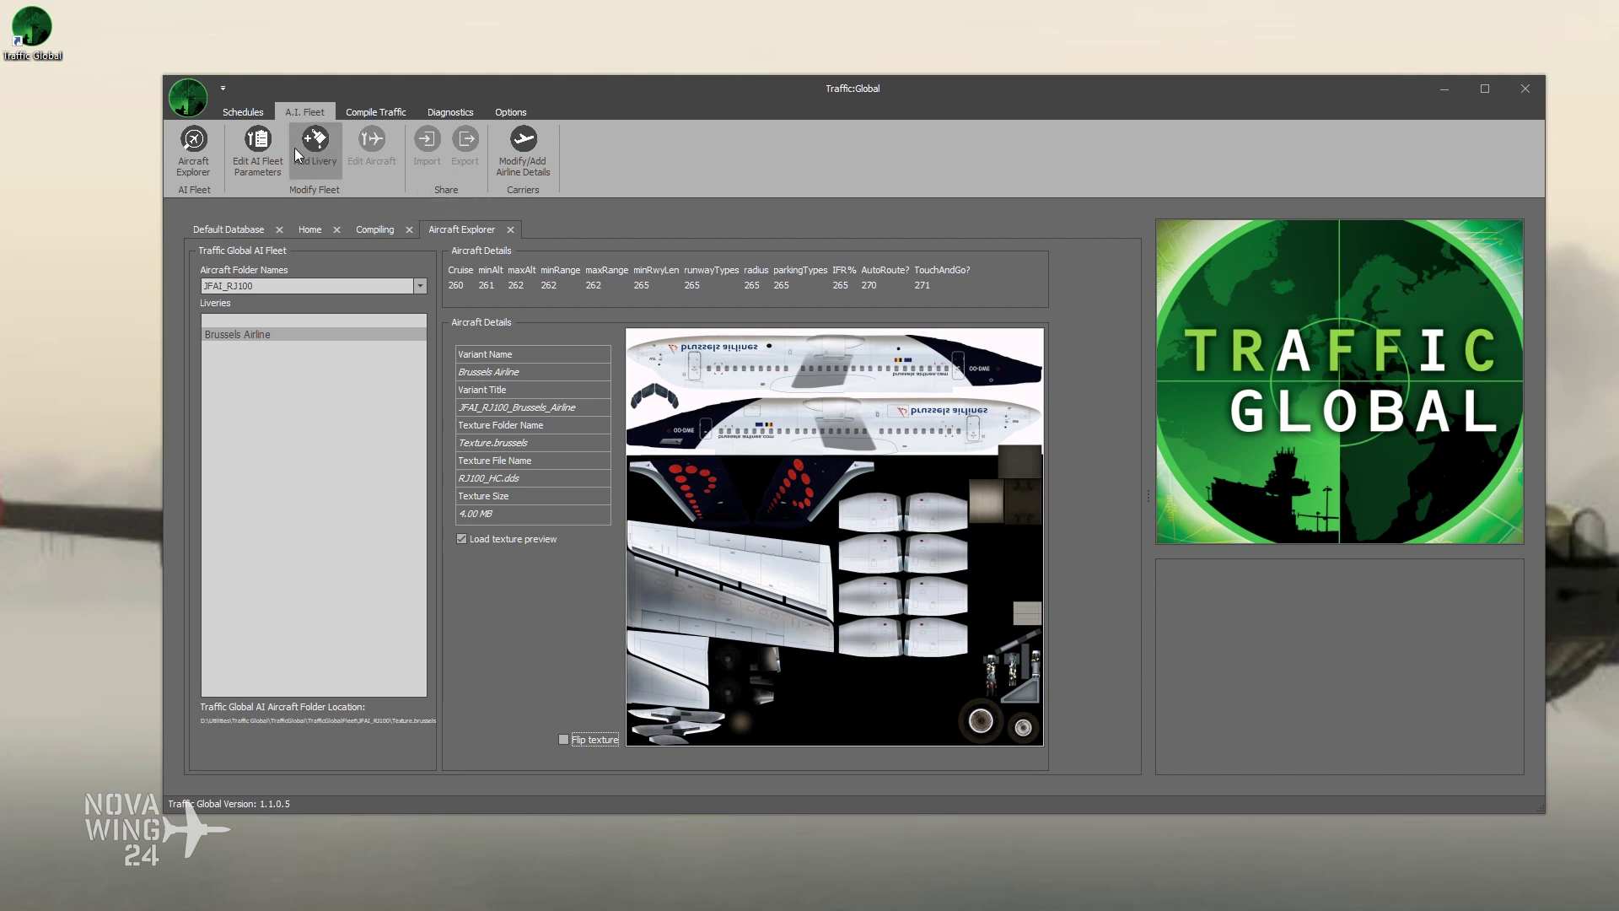
Step: Show the AI fleet compiling parameters, look through the aircraft and airline list, and return to its start
{"action": "left_click", "coordinate": [259, 154]}
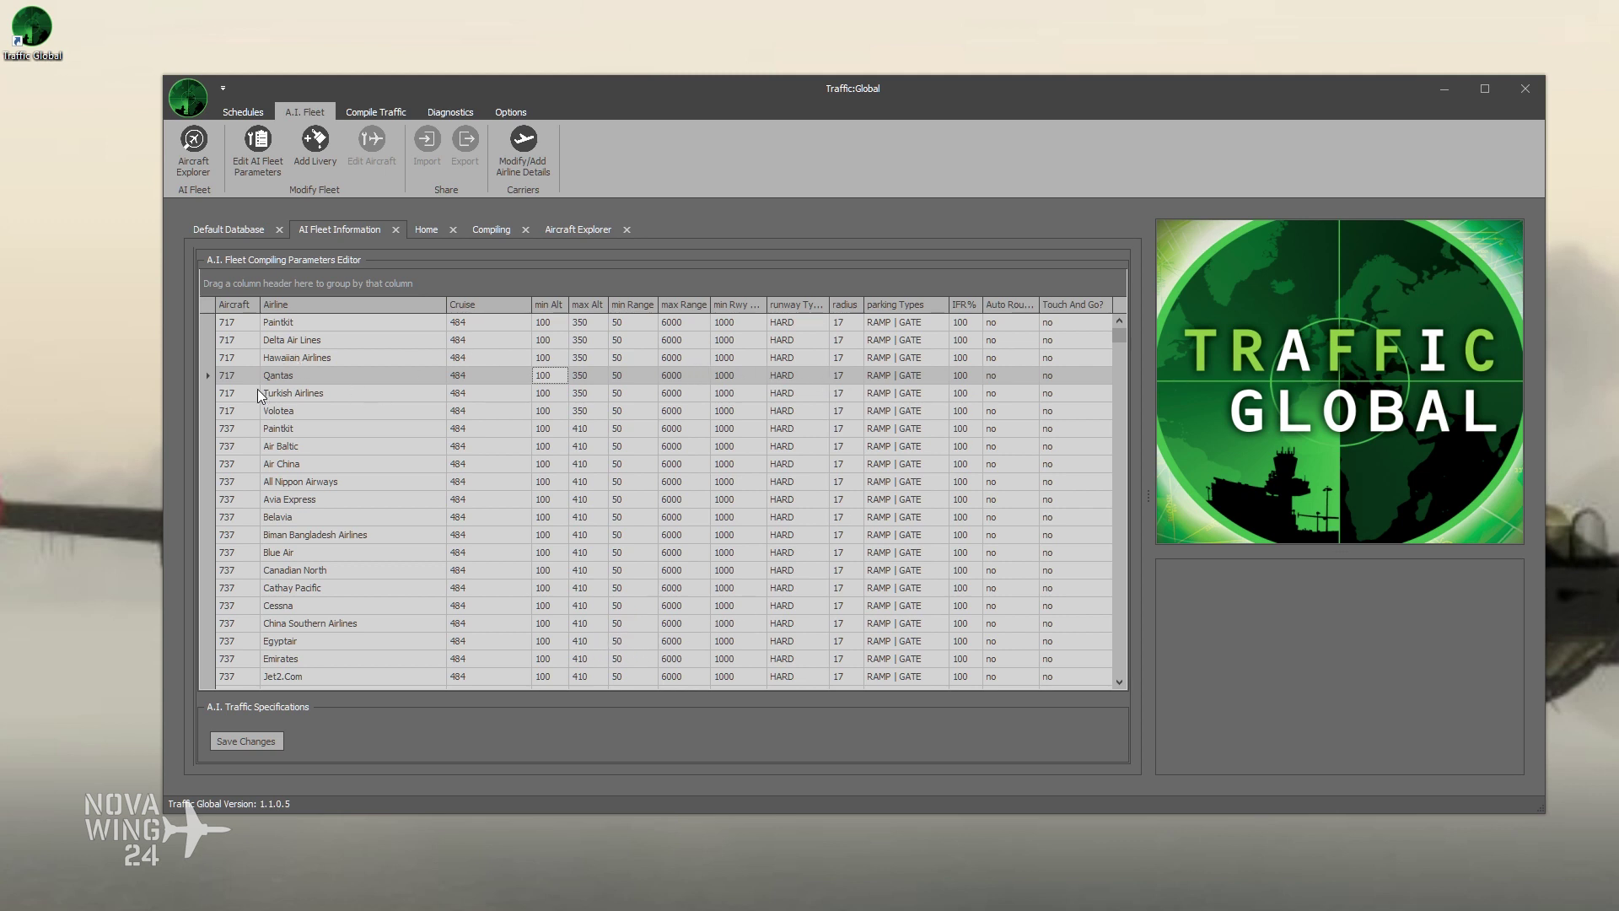
{"action": "scroll", "coordinate": [258, 394], "scroll_direction": "down", "scroll_amount": 10}
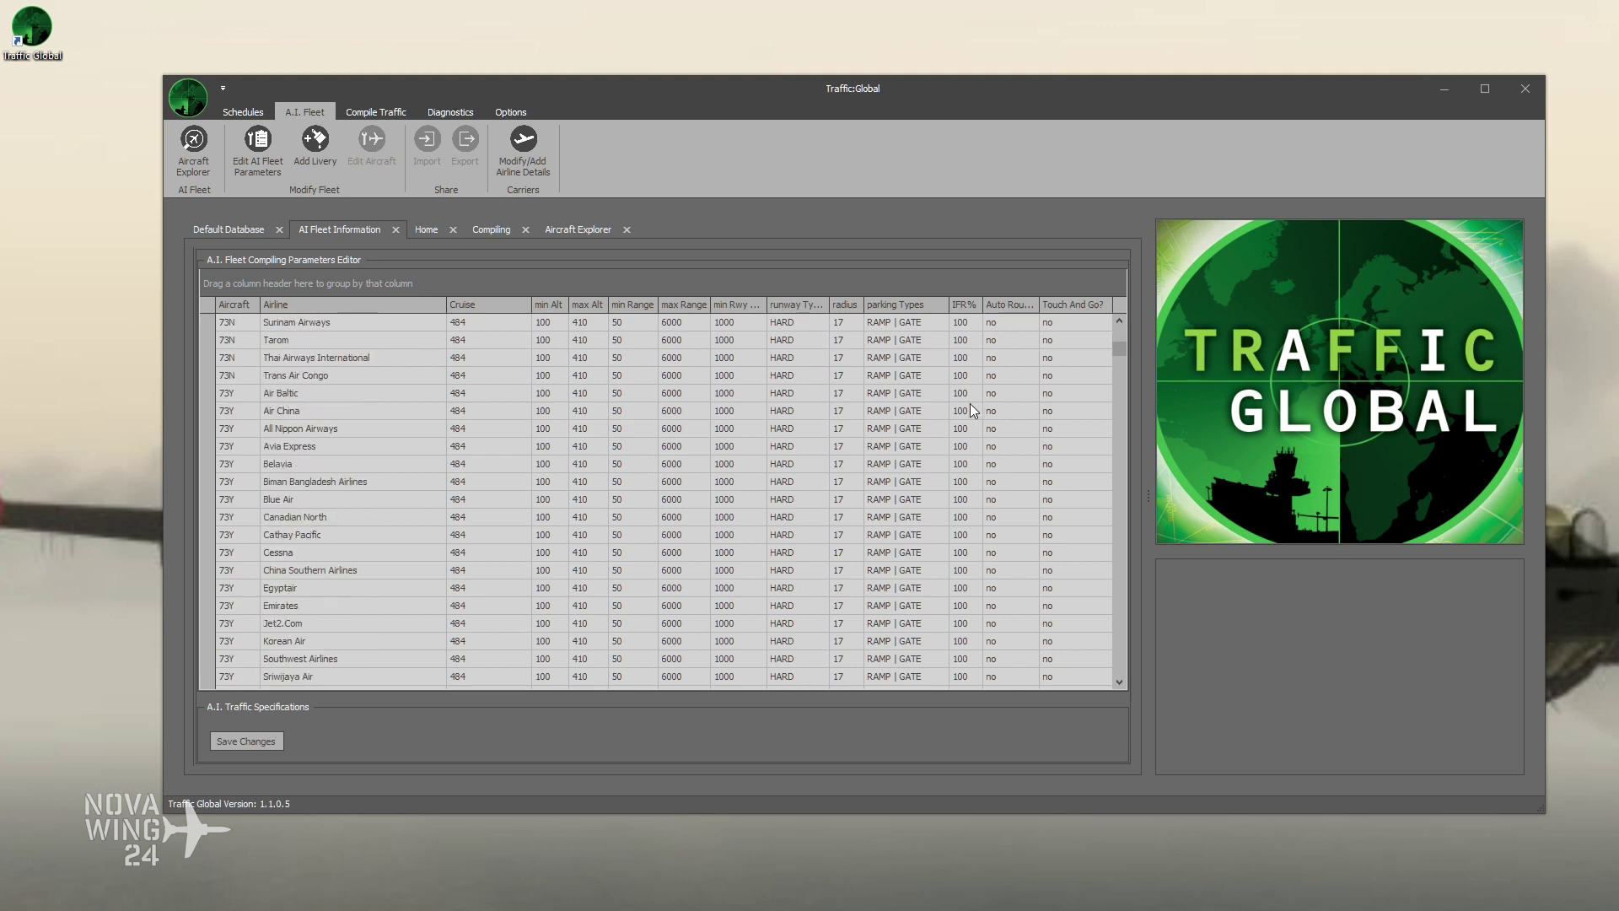
{"action": "mouse_move", "coordinate": [1113, 349]}
{"action": "left_mouse_down"}
{"action": "mouse_move", "coordinate": [1096, 541]}
{"action": "mouse_move", "coordinate": [1117, 705]}
{"action": "mouse_move", "coordinate": [1116, 286]}
{"action": "left_mouse_up"}
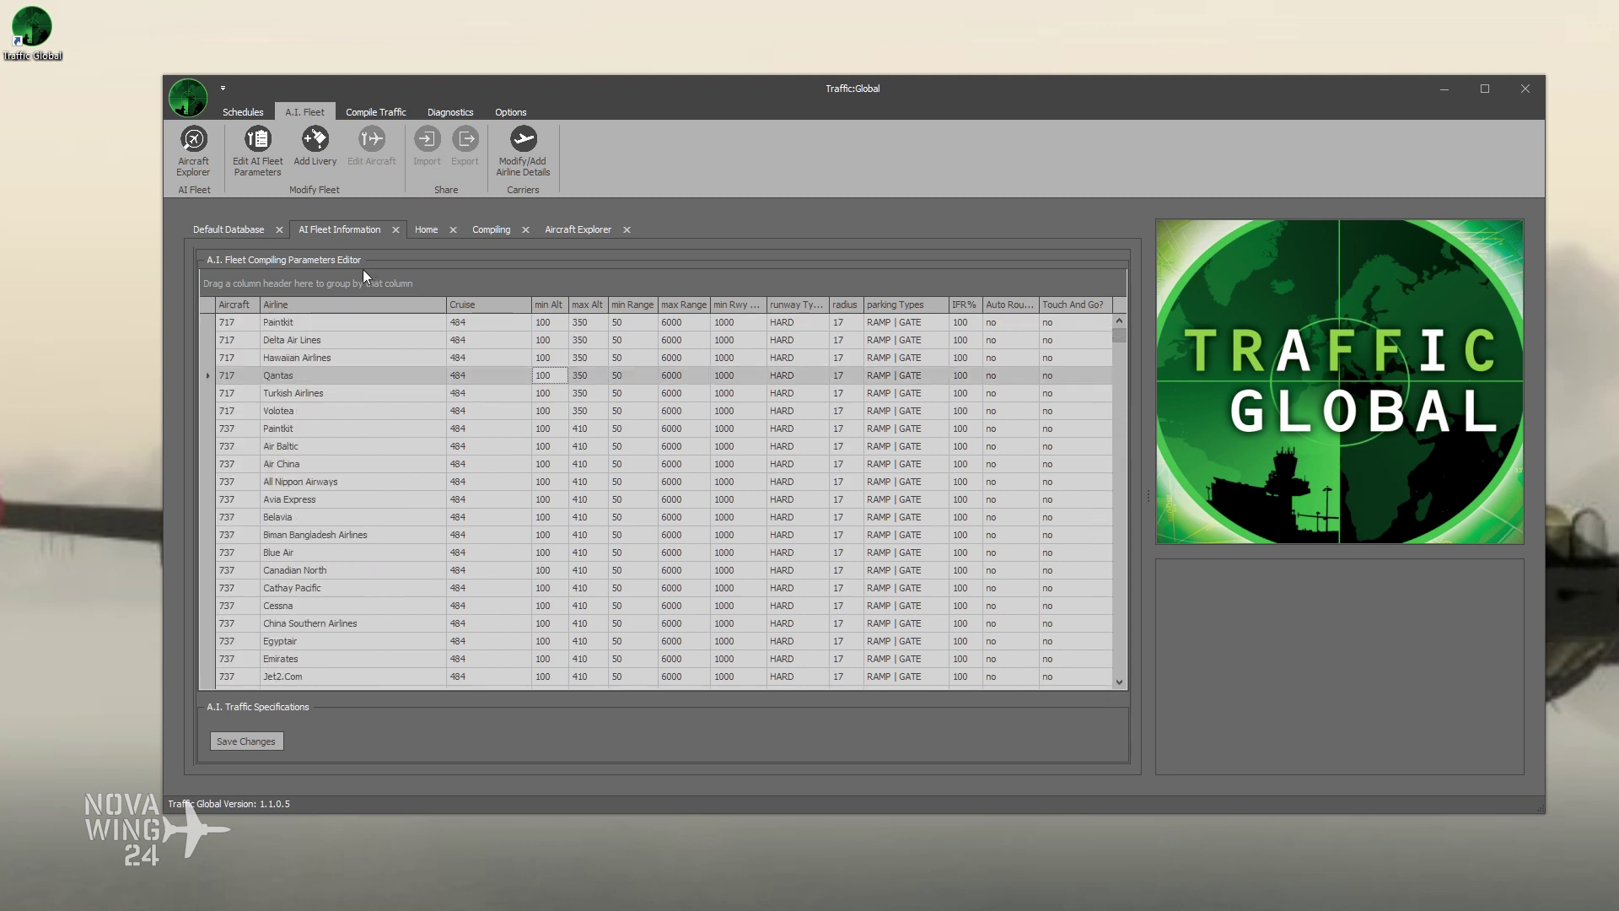
Step: Try a min Alt of 1200 for the Qantas 717, set it back to 100, and close the AI fleet parameters
{"action": "left_click", "coordinate": [554, 376]}
{"action": "left_click", "coordinate": [556, 376]}
{"action": "double_click", "coordinate": [557, 376]}
{"action": "type", "text": "1200"}
{"action": "left_click_drag", "start_coordinate": [556, 375], "coordinate": [520, 371]}
{"action": "type", "text": "100"}
{"action": "key", "text": "shift+Tab"}
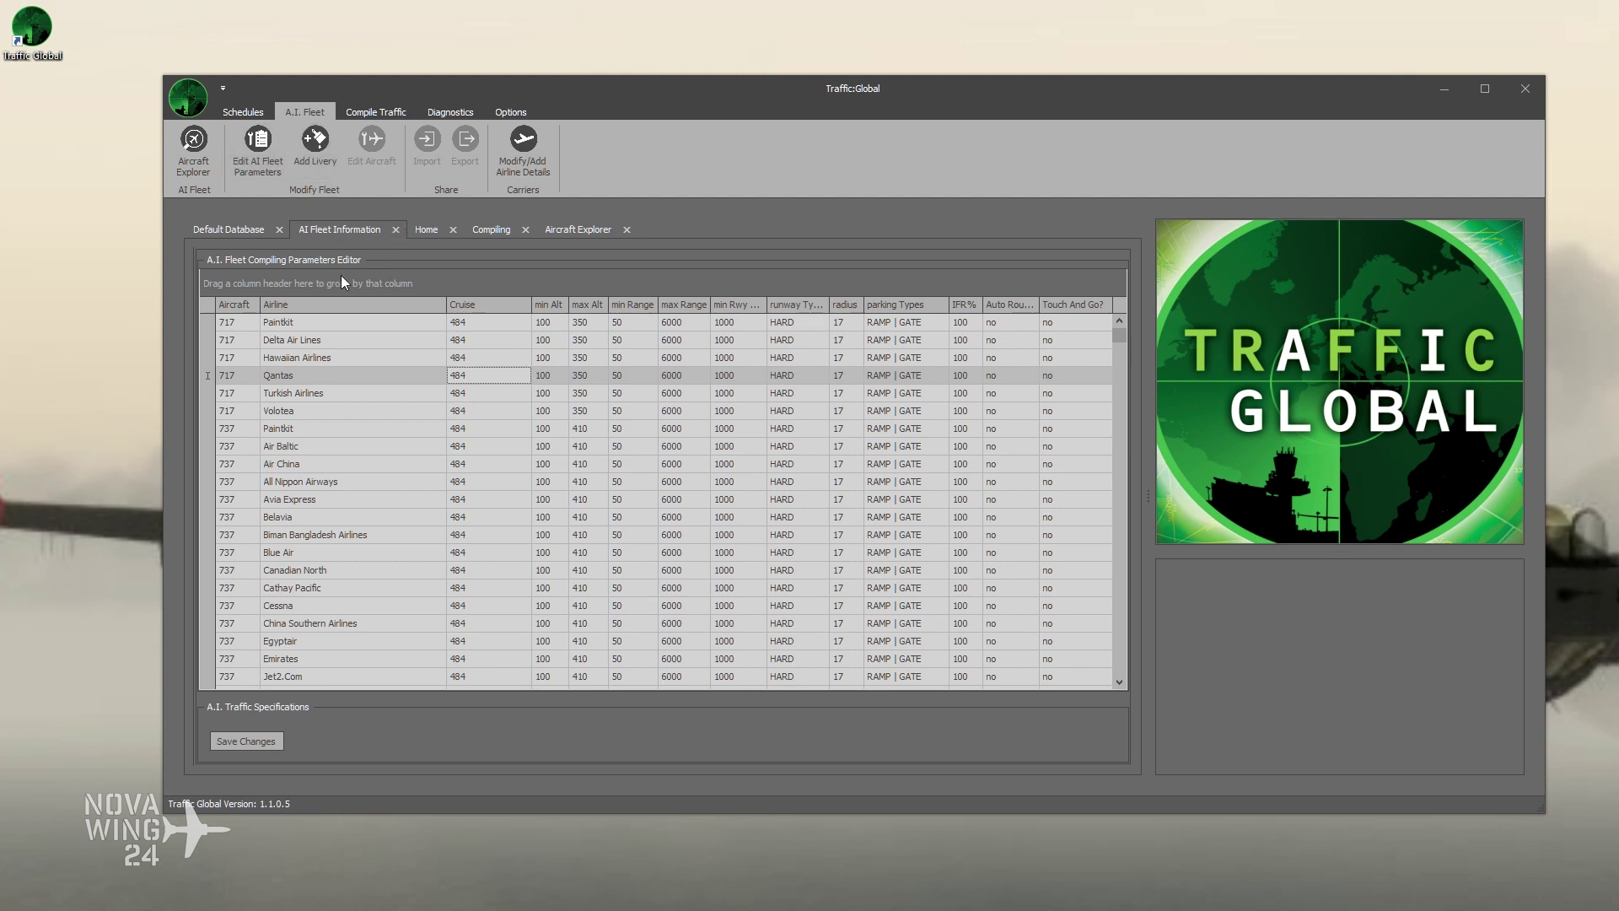
{"action": "left_click", "coordinate": [396, 229]}
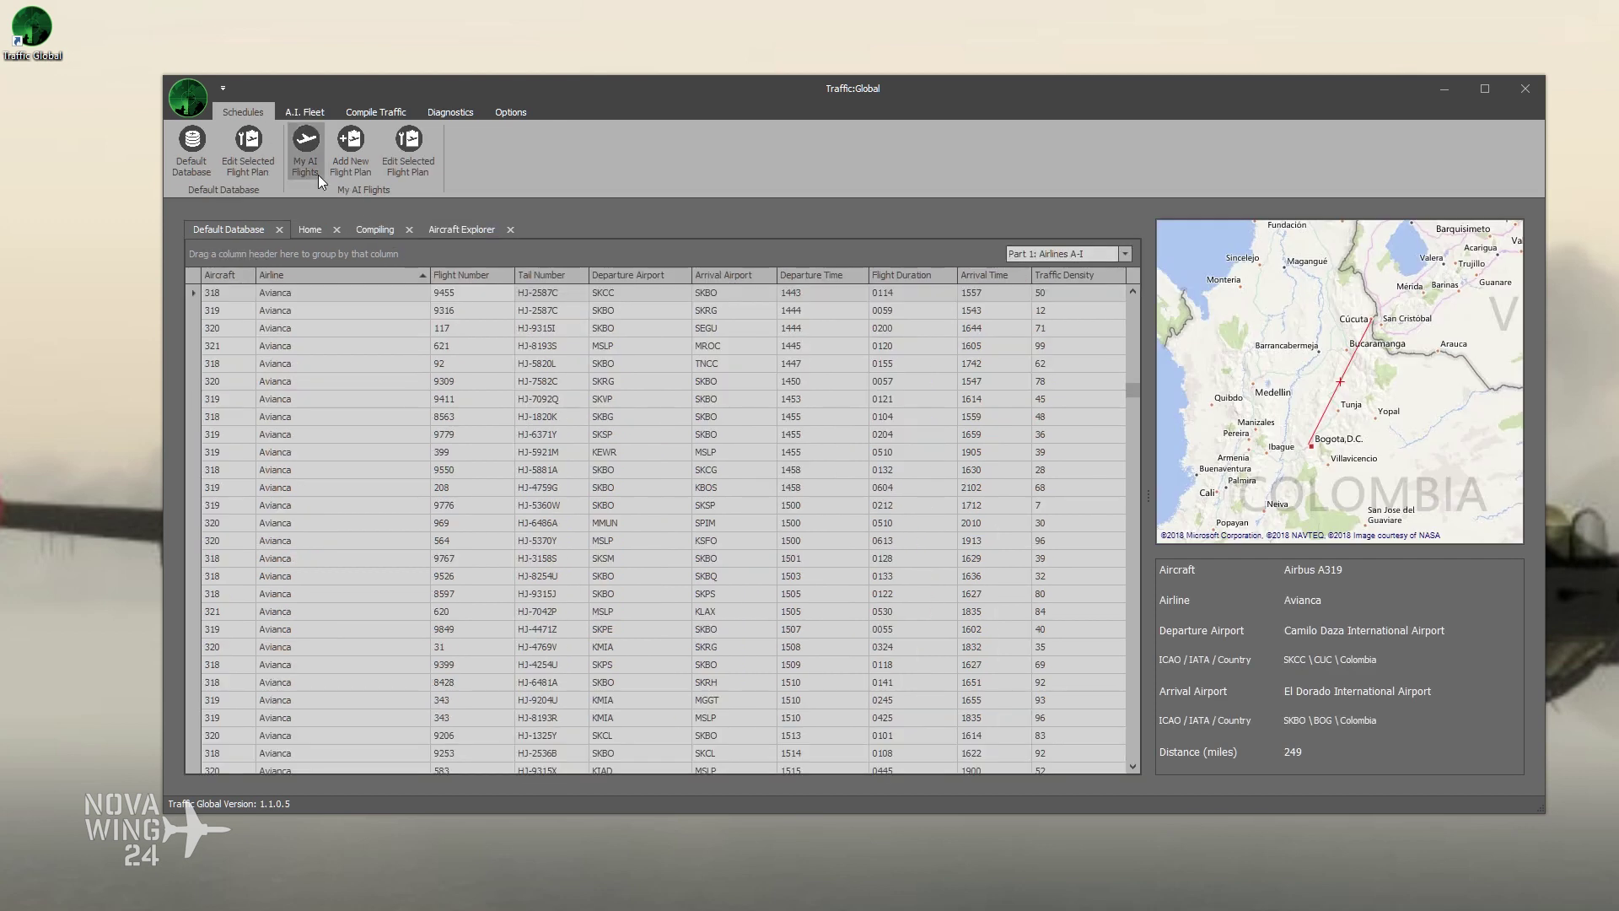
Step: Bring up the airline carrier details, select TOLL Aviation, and clear the carrier name search
{"action": "left_click", "coordinate": [304, 113]}
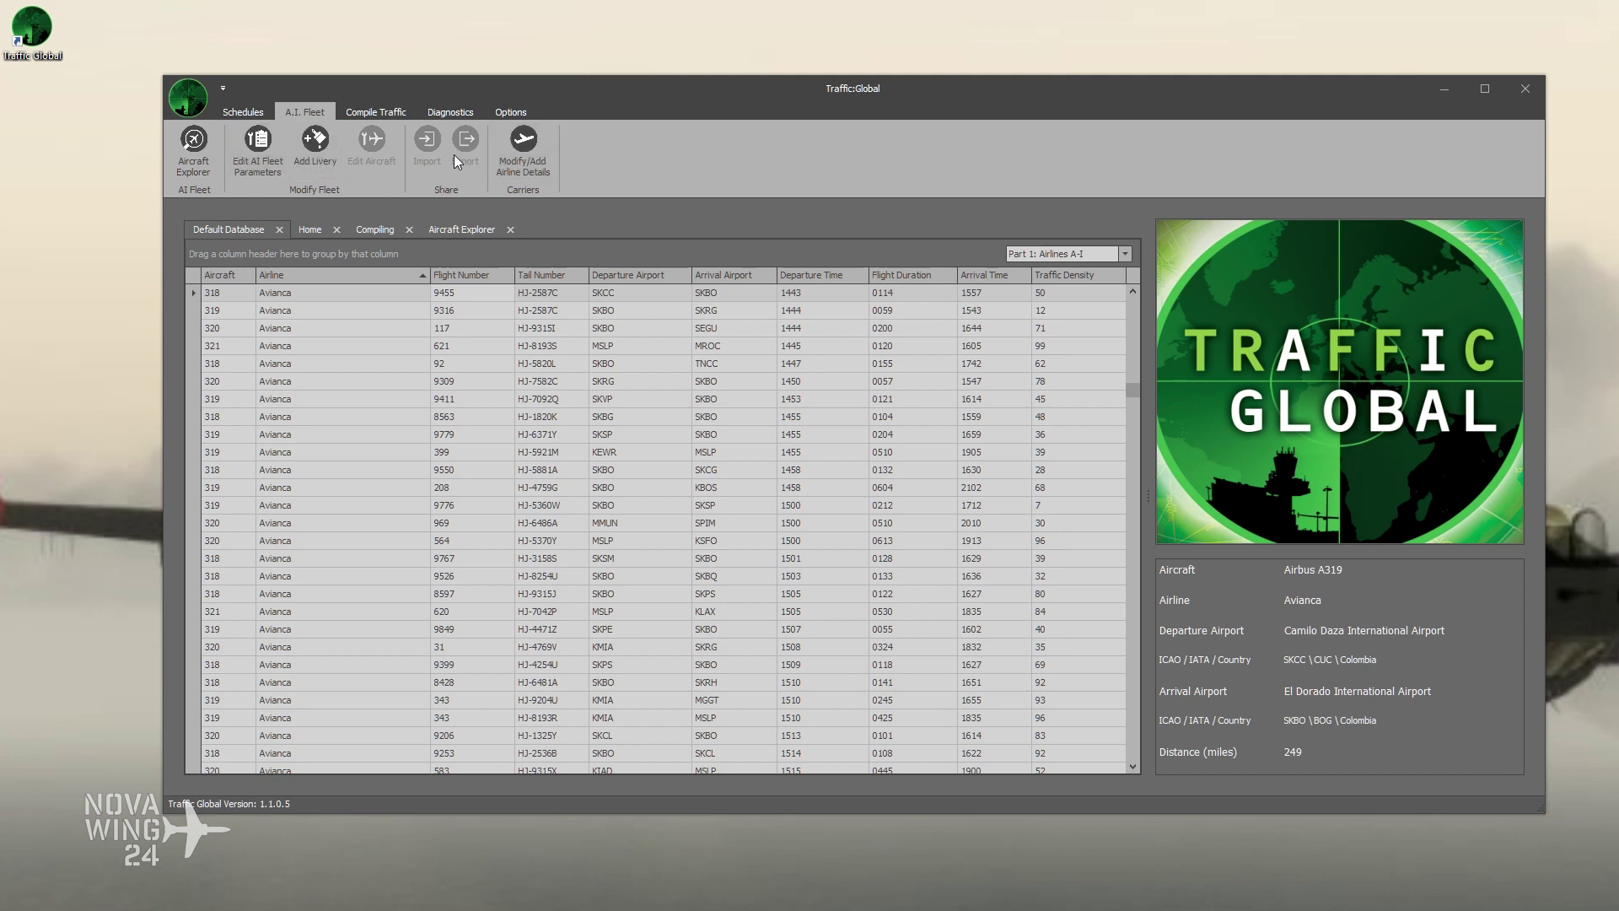
{"action": "left_click", "coordinate": [523, 143]}
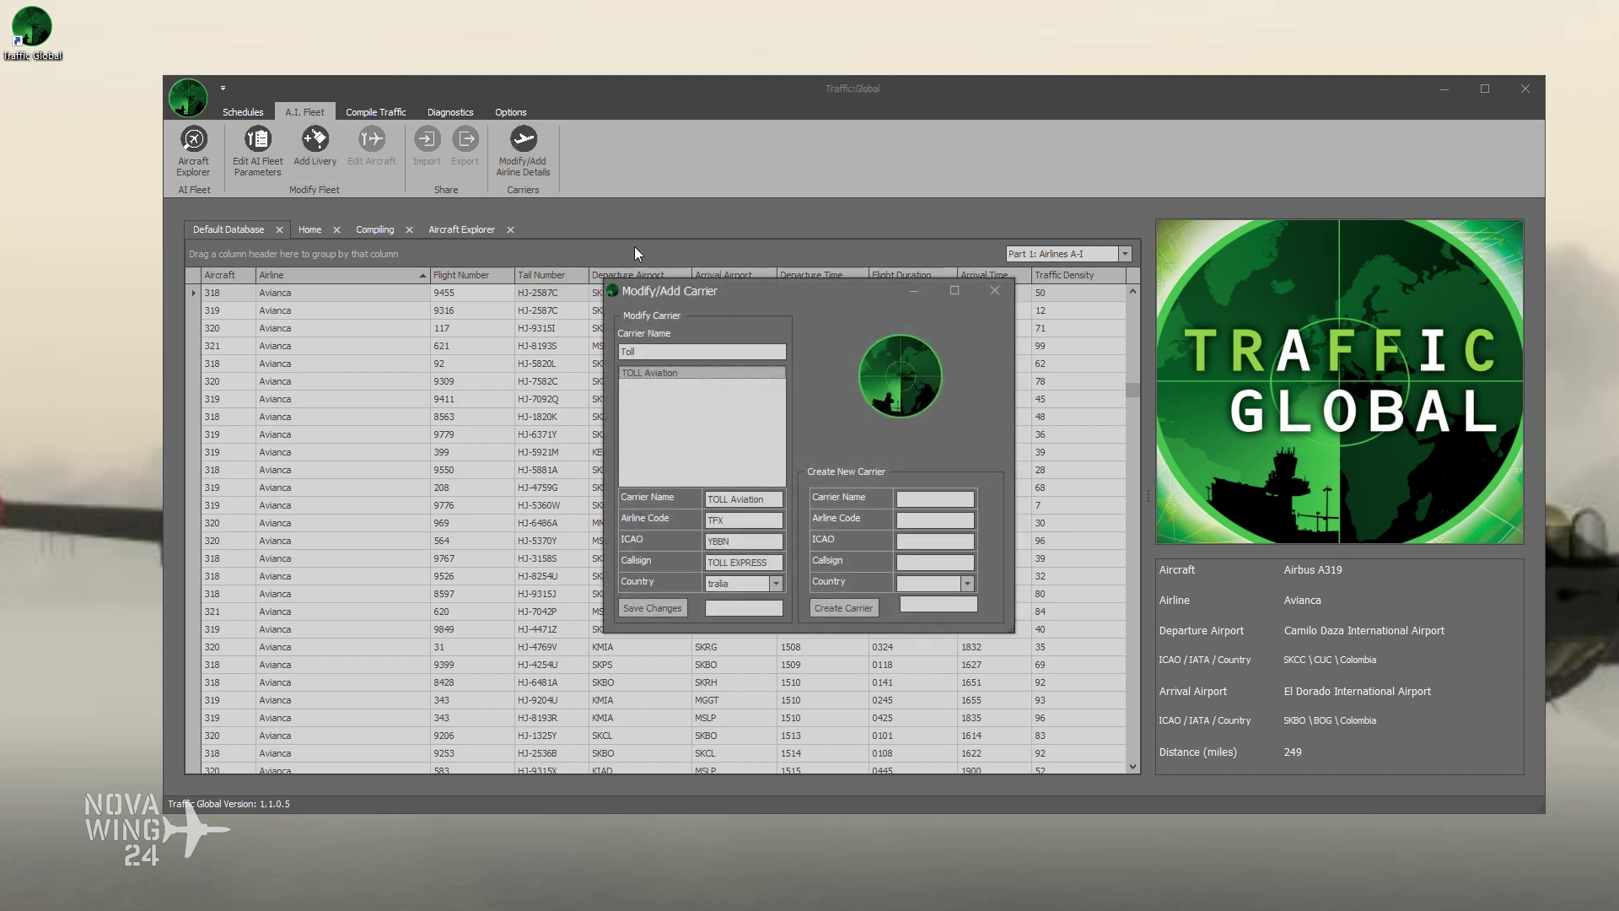
{"action": "left_click", "coordinate": [680, 373]}
{"action": "double_click", "coordinate": [625, 351]}
{"action": "key", "text": "BackSpace"}
Step: Fill in a new carrier with the name TOLL Aviation, airline code TFX and ICAO YBBN
{"action": "left_click_drag", "start_coordinate": [767, 498], "coordinate": [706, 499]}
{"action": "left_click", "coordinate": [913, 499]}
{"action": "left_click_drag", "start_coordinate": [730, 518], "coordinate": [674, 528]}
{"action": "key", "text": "ctrl+c"}
{"action": "left_click", "coordinate": [901, 522]}
{"action": "key", "text": "ctrl+v"}
{"action": "left_click", "coordinate": [913, 542]}
{"action": "type", "text": "YBBN"}
Step: Give the new carrier the callsign TOLL EXPRESS and the country Australia
{"action": "left_click_drag", "start_coordinate": [768, 562], "coordinate": [658, 570]}
{"action": "key", "text": "ctrl+c"}
{"action": "left_click", "coordinate": [916, 563]}
{"action": "key", "text": "ctrl+v"}
{"action": "left_click", "coordinate": [948, 583]}
{"action": "type", "text": "Aust"}
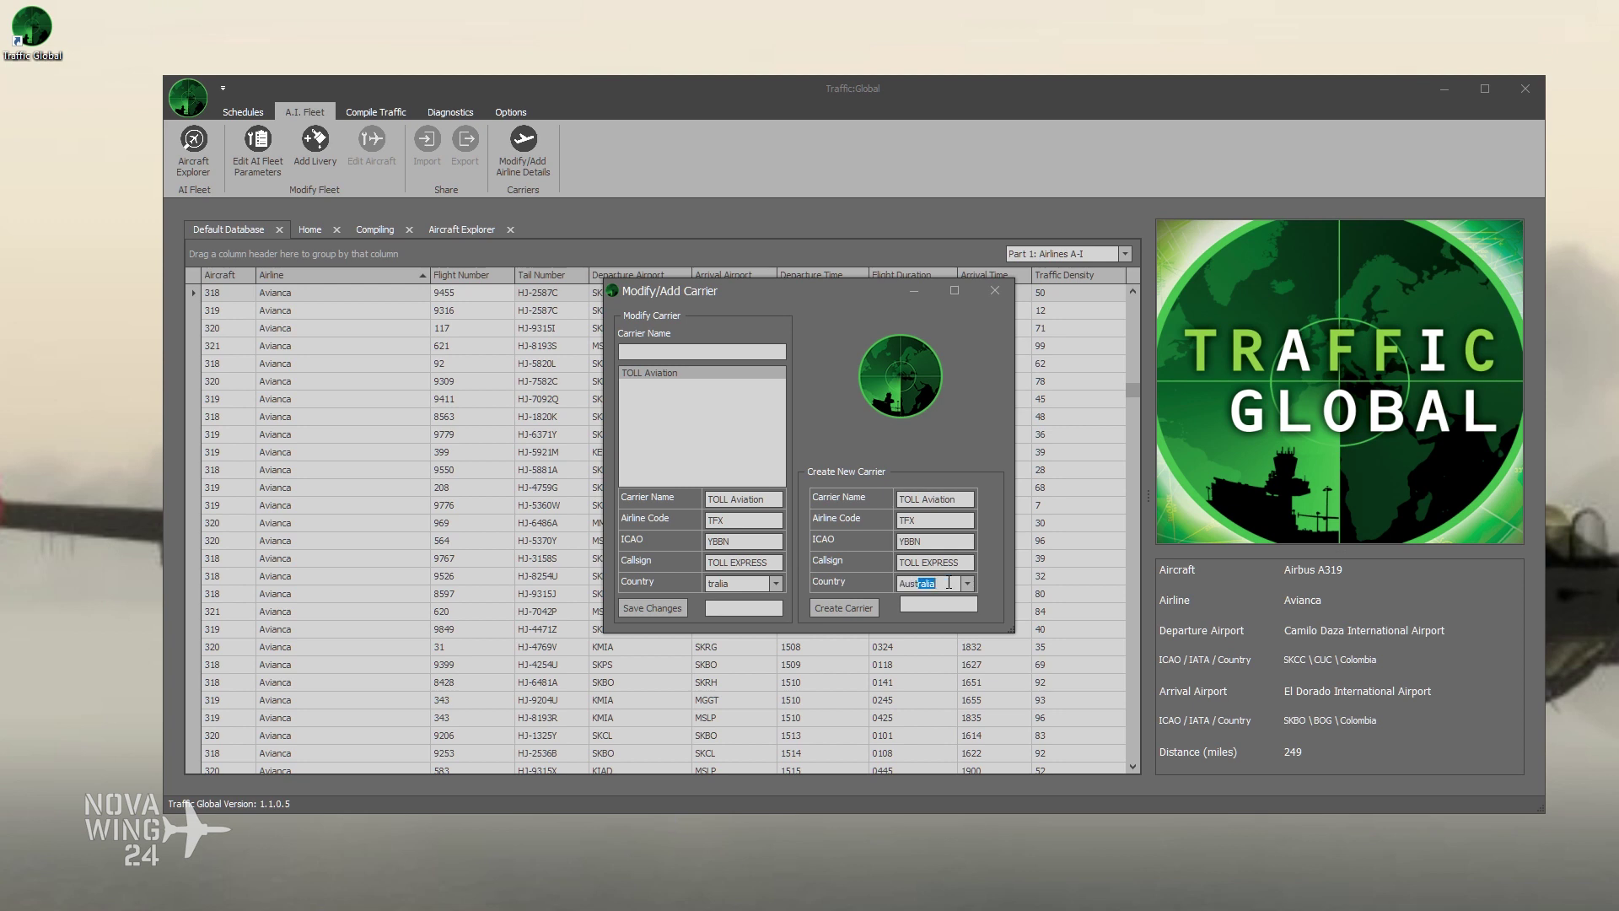
{"action": "type", "text": "ralia"}
{"action": "key", "text": "Tab"}
Step: Create the new carrier, with TOLL Aviation entered in the boxes beside Create Carrier and Save Changes
{"action": "key", "text": "ctrl+c"}
{"action": "left_click", "coordinate": [902, 605]}
{"action": "key", "text": "ctrl+v"}
{"action": "left_click", "coordinate": [725, 608]}
{"action": "key", "text": "ctrl+v"}
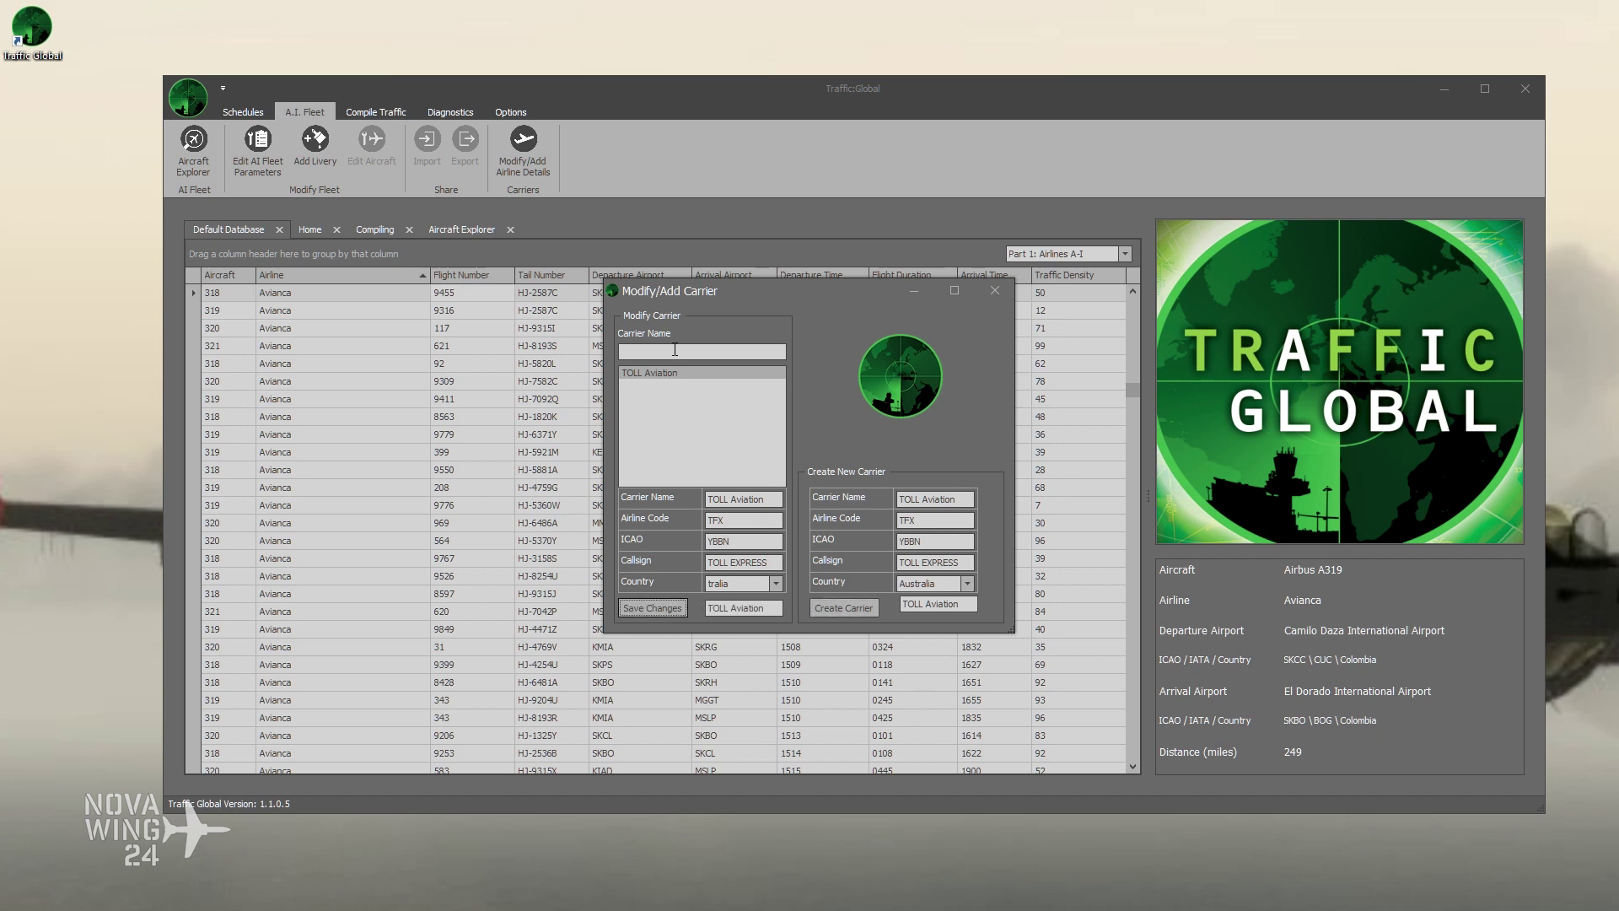
Step: Search the carriers for "tol", compare the two TOLL Aviation entries, and close the carrier details
{"action": "left_click", "coordinate": [672, 352]}
{"action": "type", "text": "tol"}
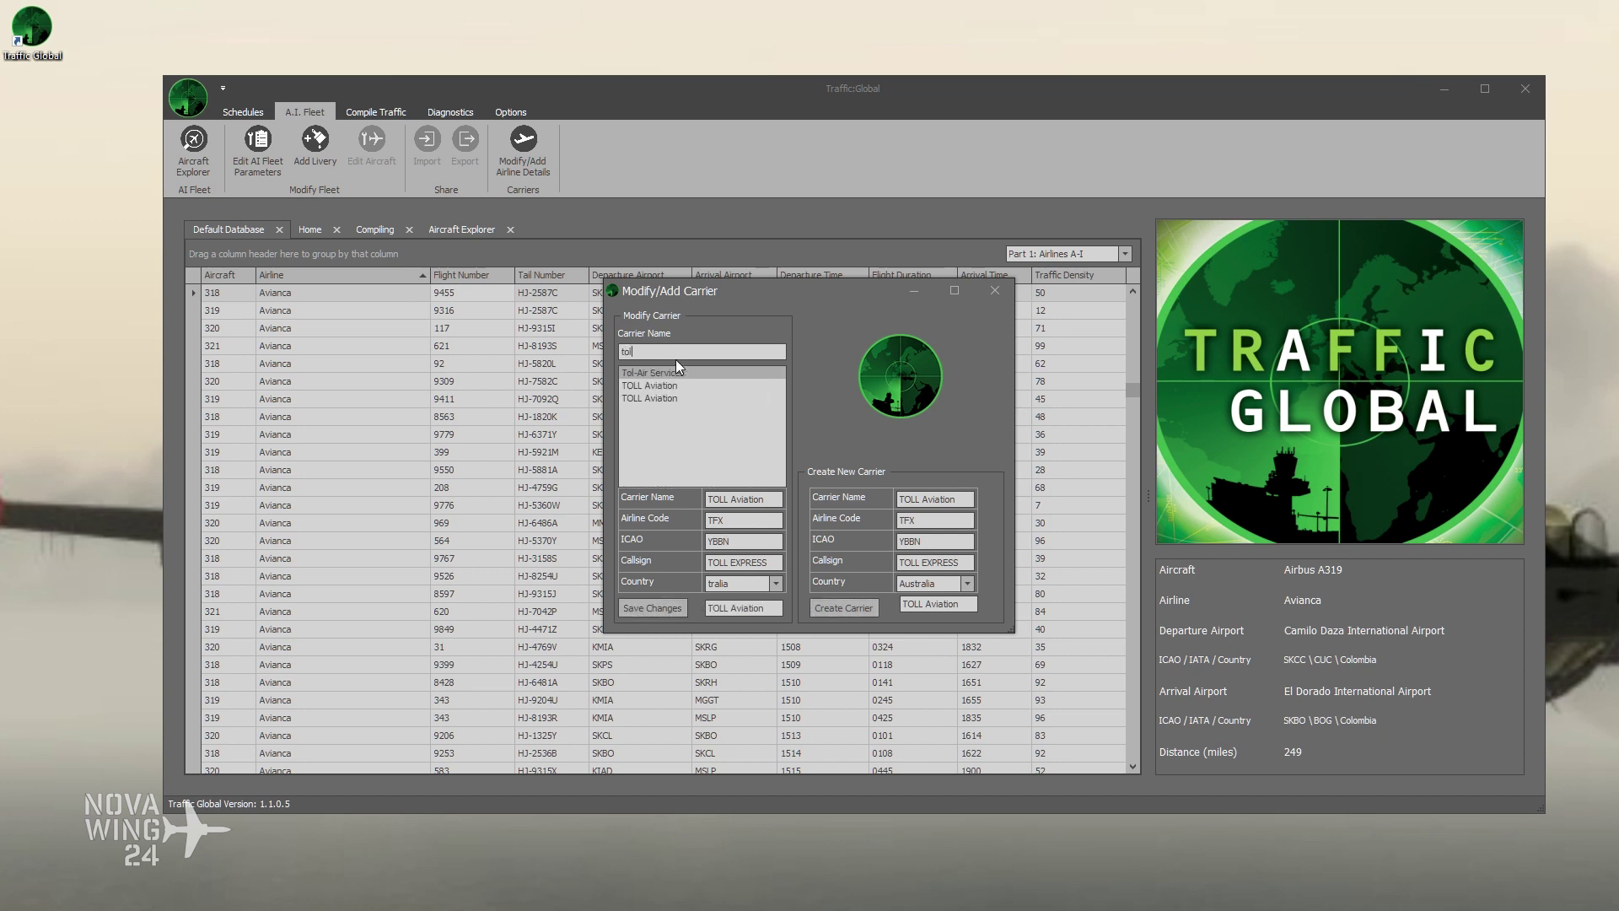
{"action": "left_click", "coordinate": [653, 386]}
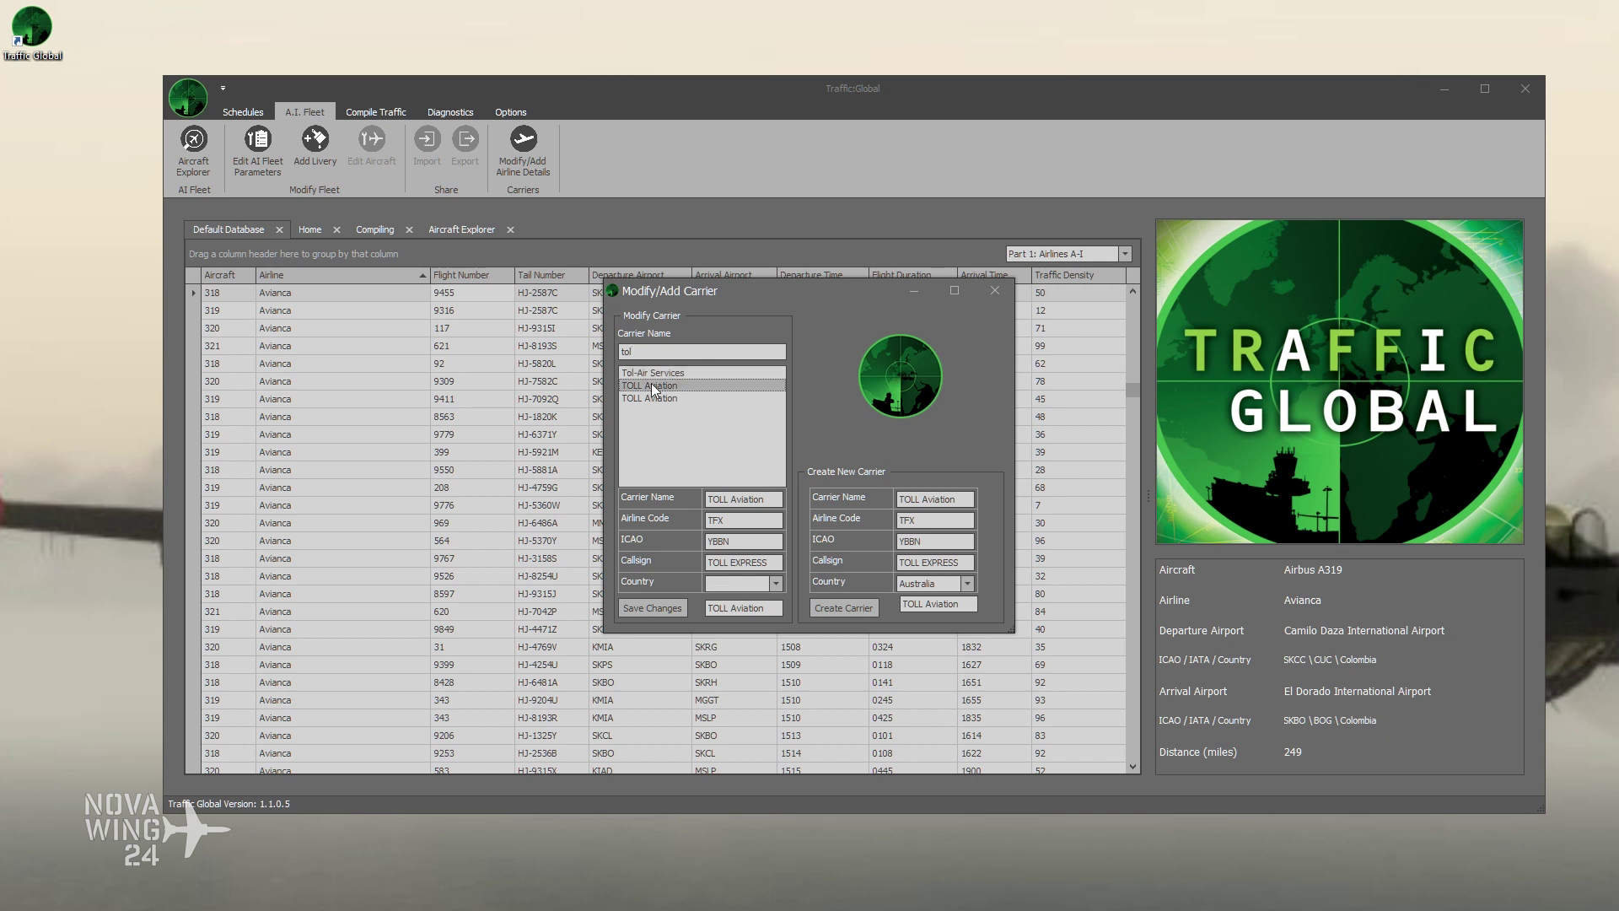
{"action": "left_click", "coordinate": [663, 397]}
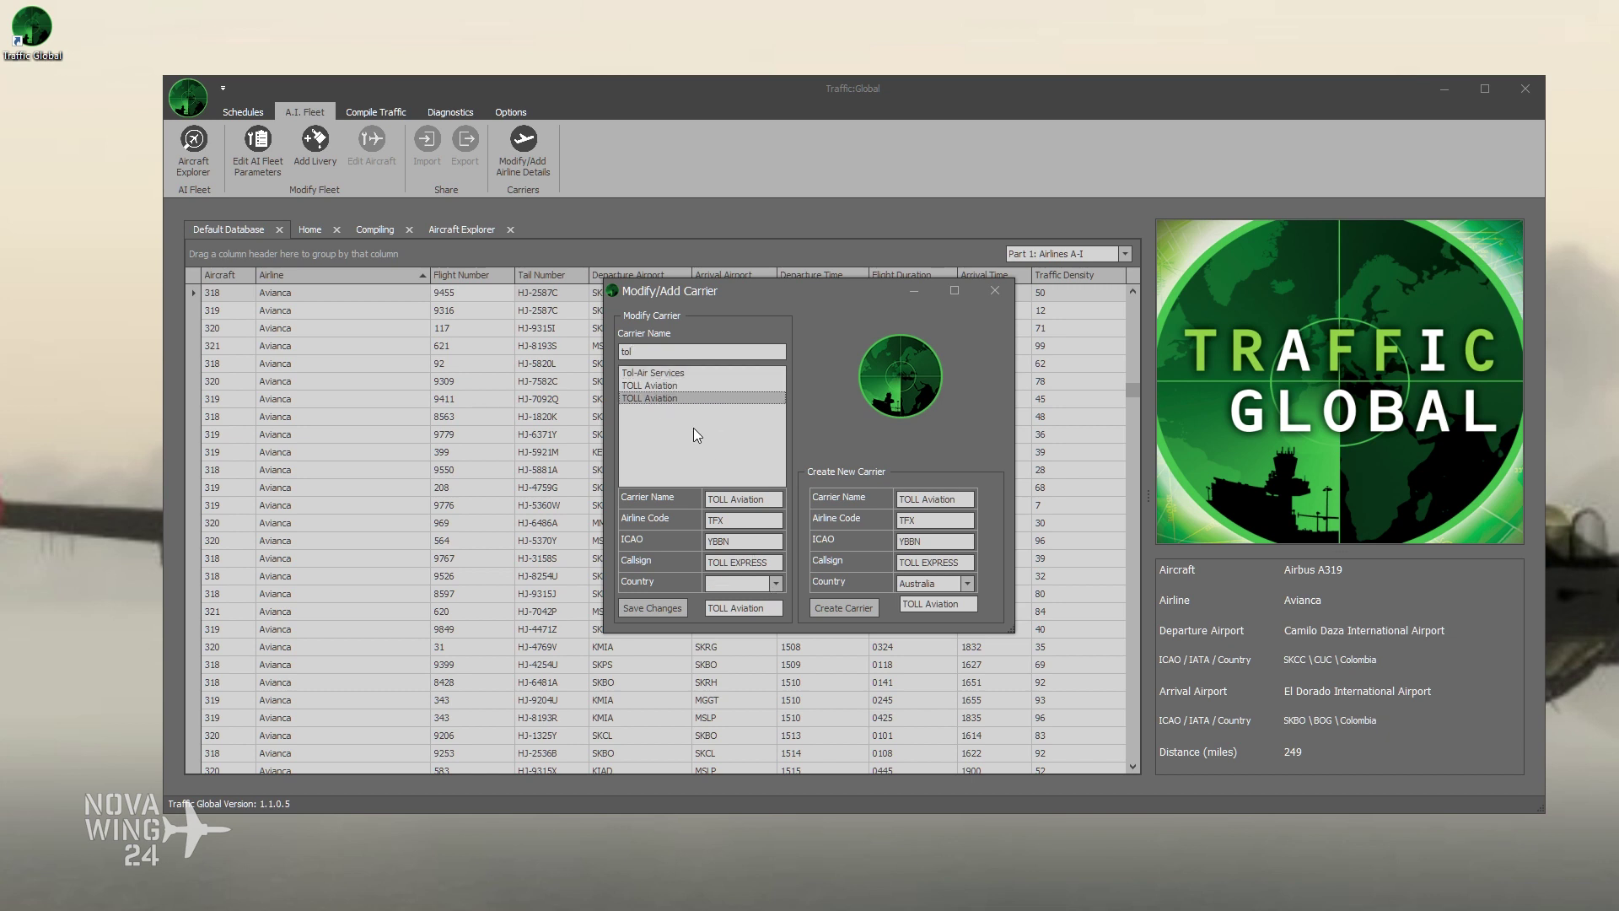
{"action": "left_click", "coordinate": [662, 385]}
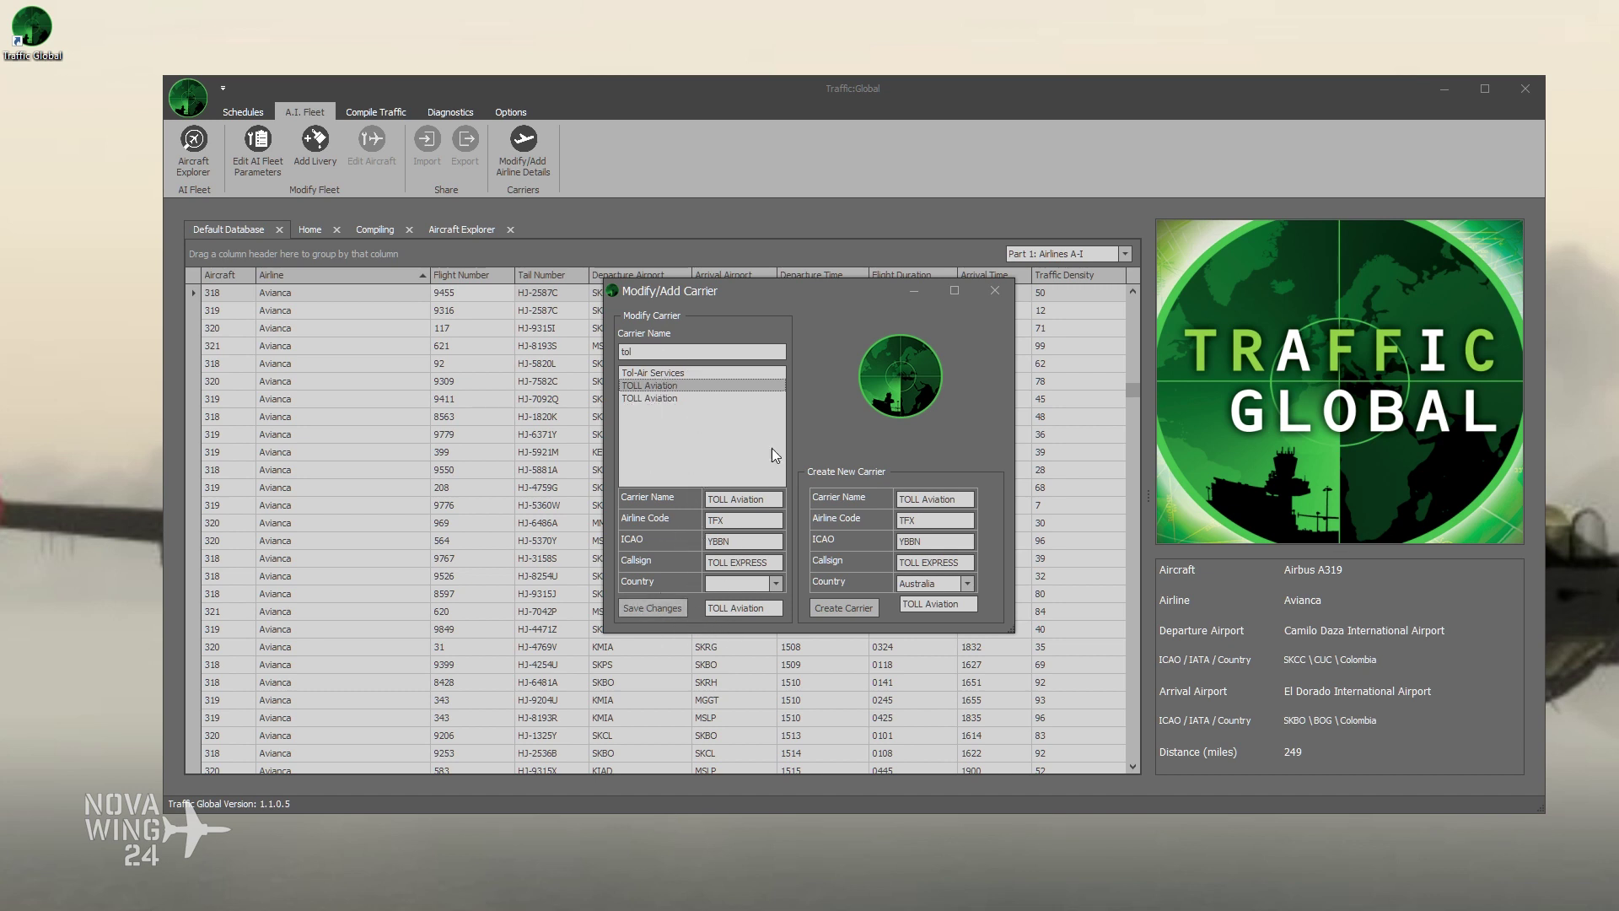
{"action": "left_click", "coordinate": [995, 291]}
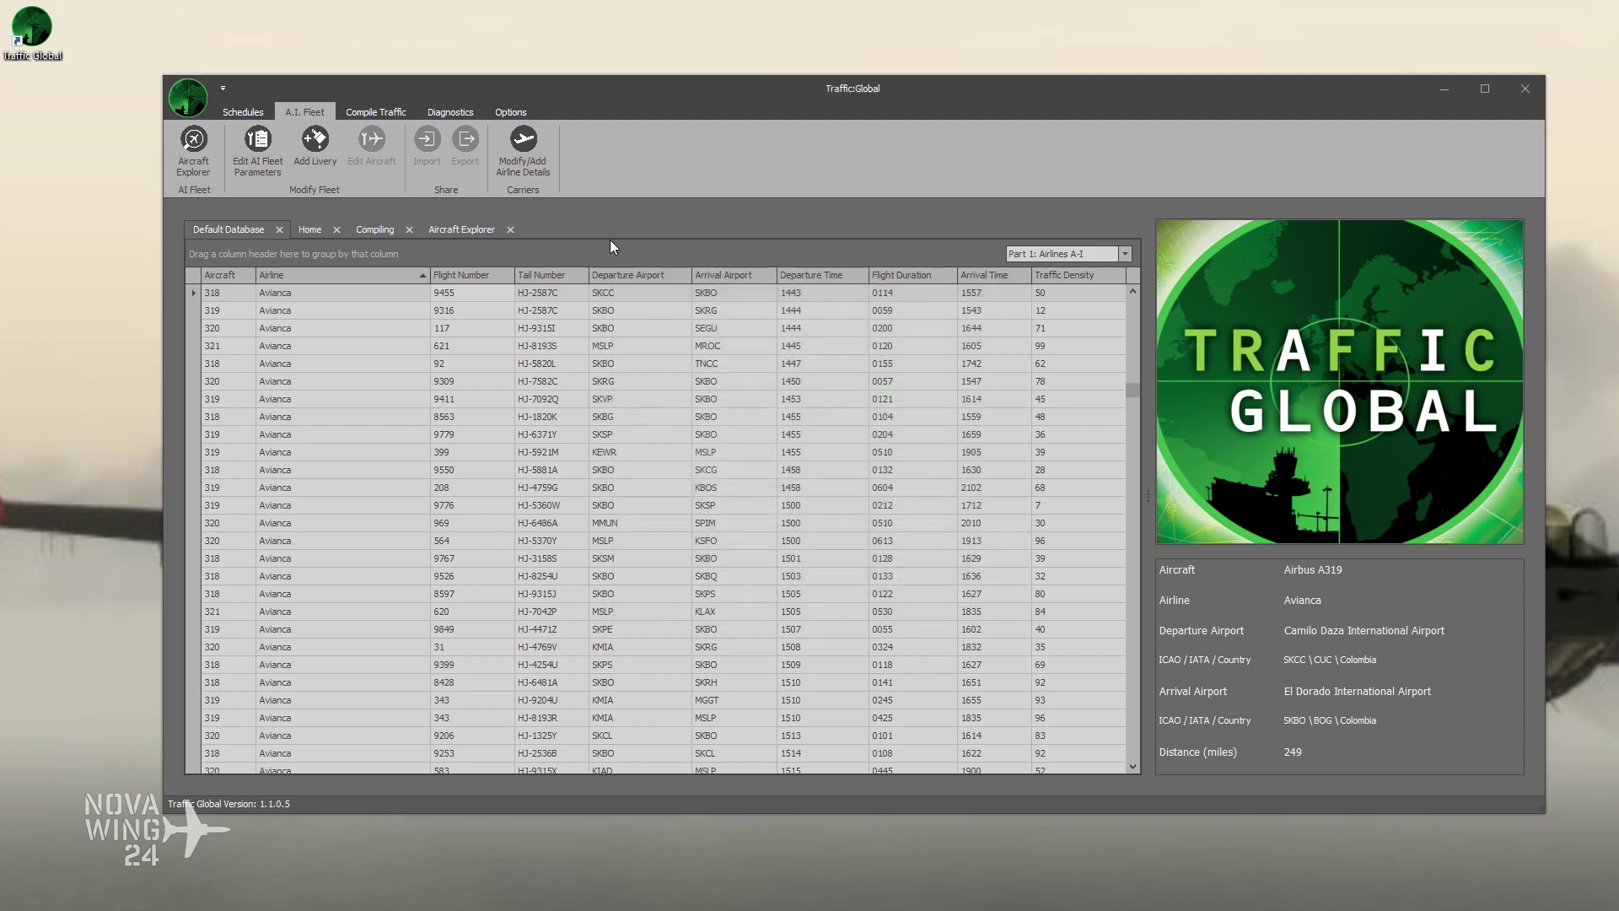
Step: Start adding a livery, with texture.TOLLAU of the JFAI_ATR42 aircraft selected as the repaint folder
{"action": "left_click", "coordinate": [313, 150]}
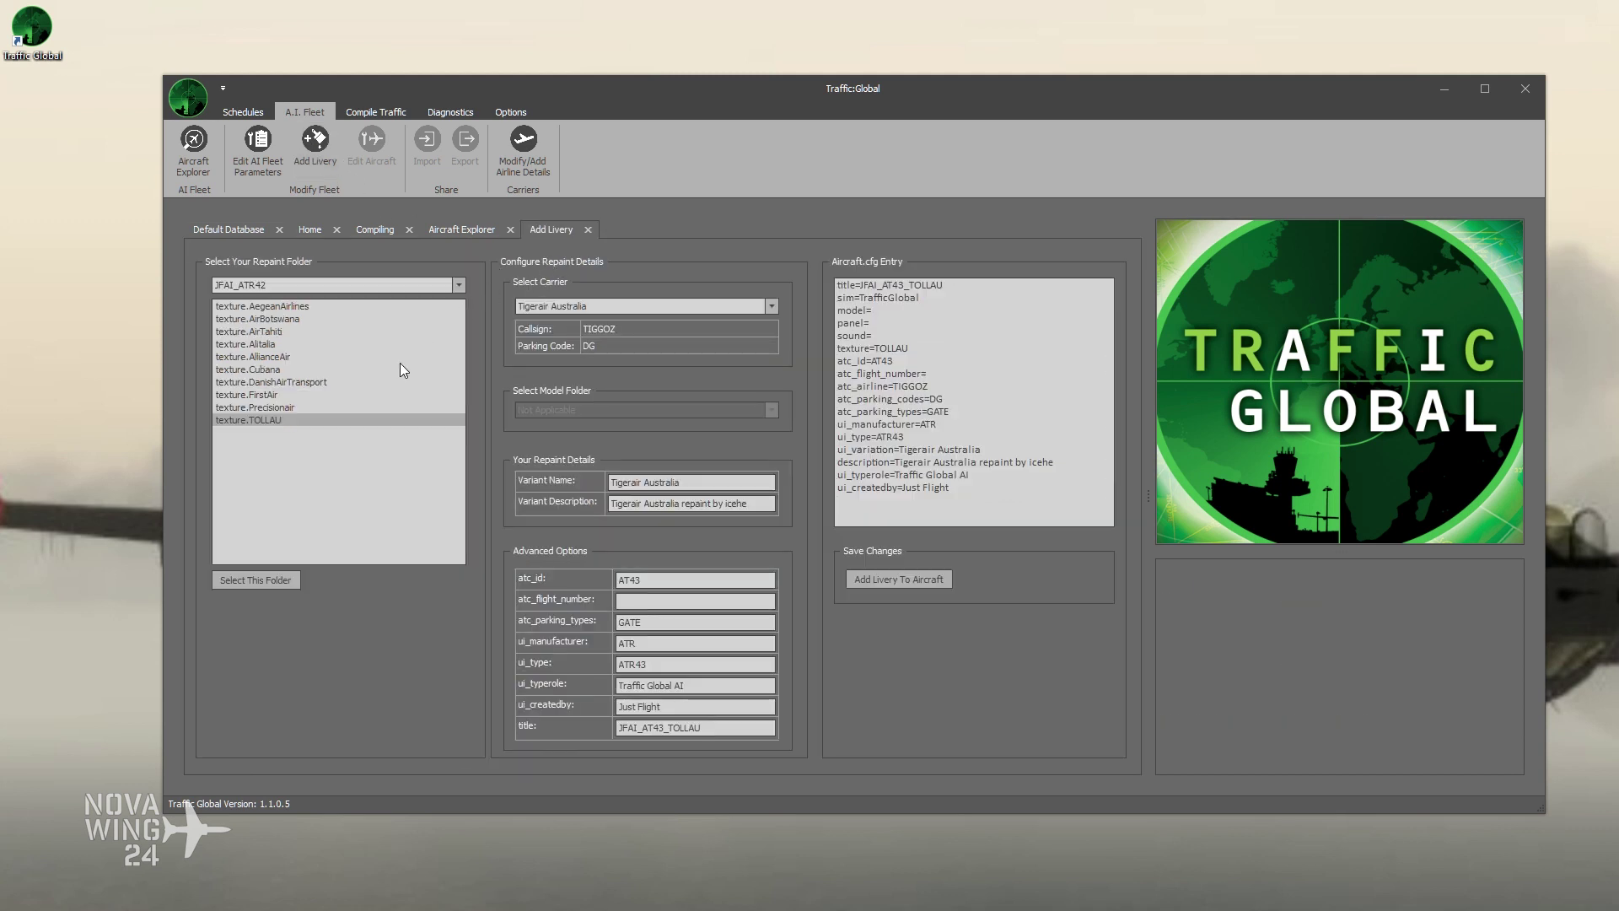
{"action": "left_click", "coordinate": [282, 408]}
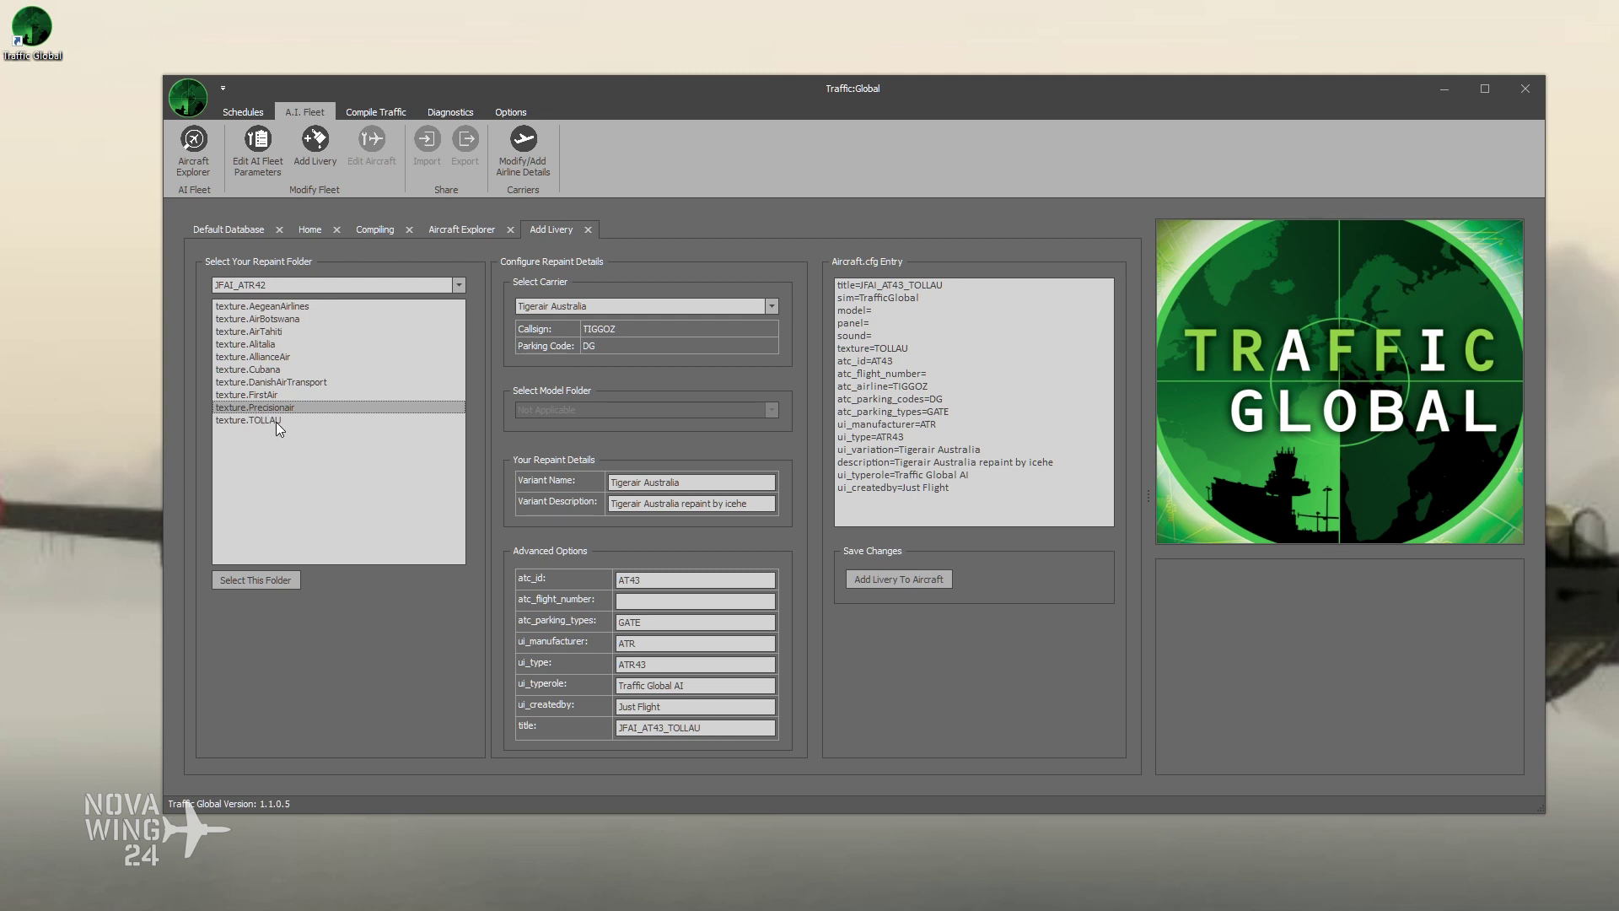
{"action": "left_click", "coordinate": [278, 421]}
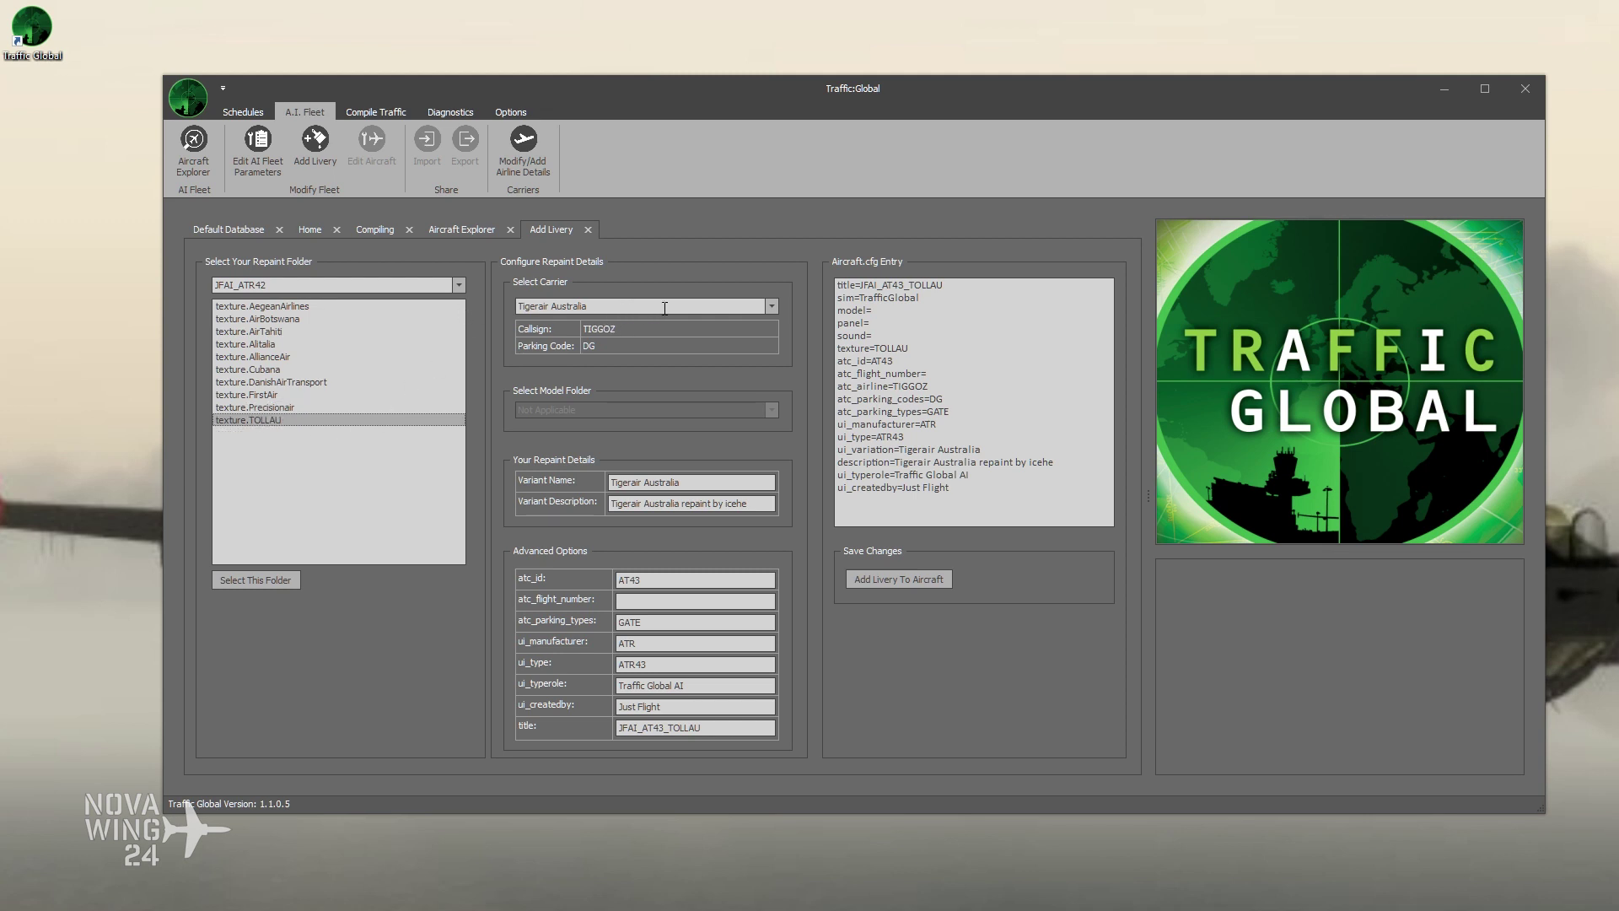
Step: Try to find a "Toll" carrier for the repaint in the carrier list
{"action": "left_click", "coordinate": [549, 305]}
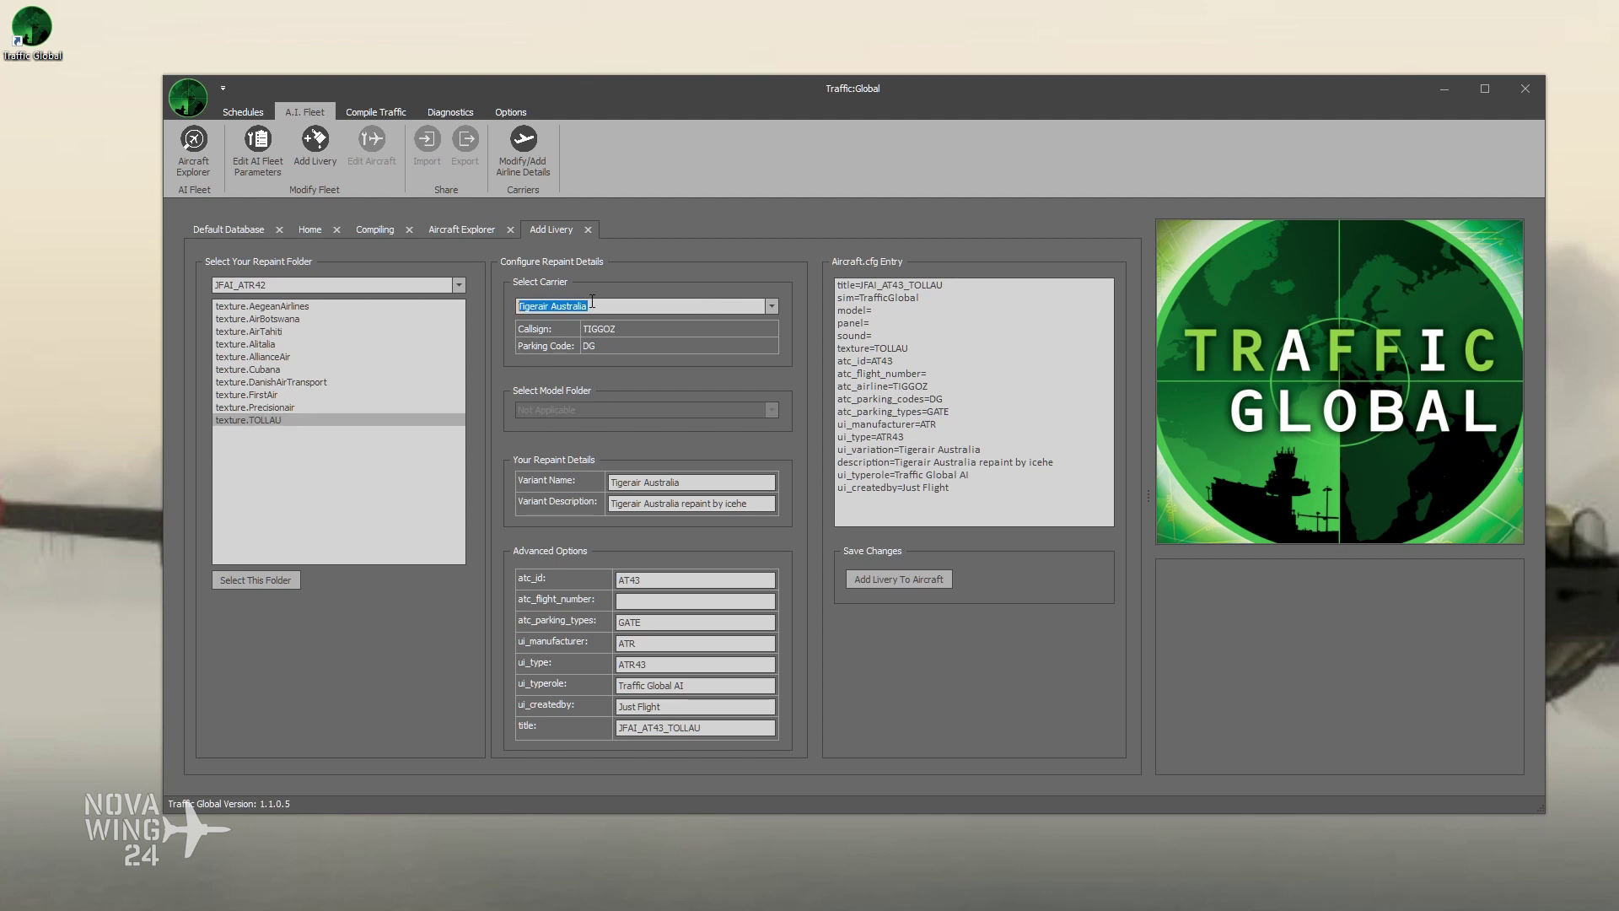
{"action": "type", "text": "Tol"}
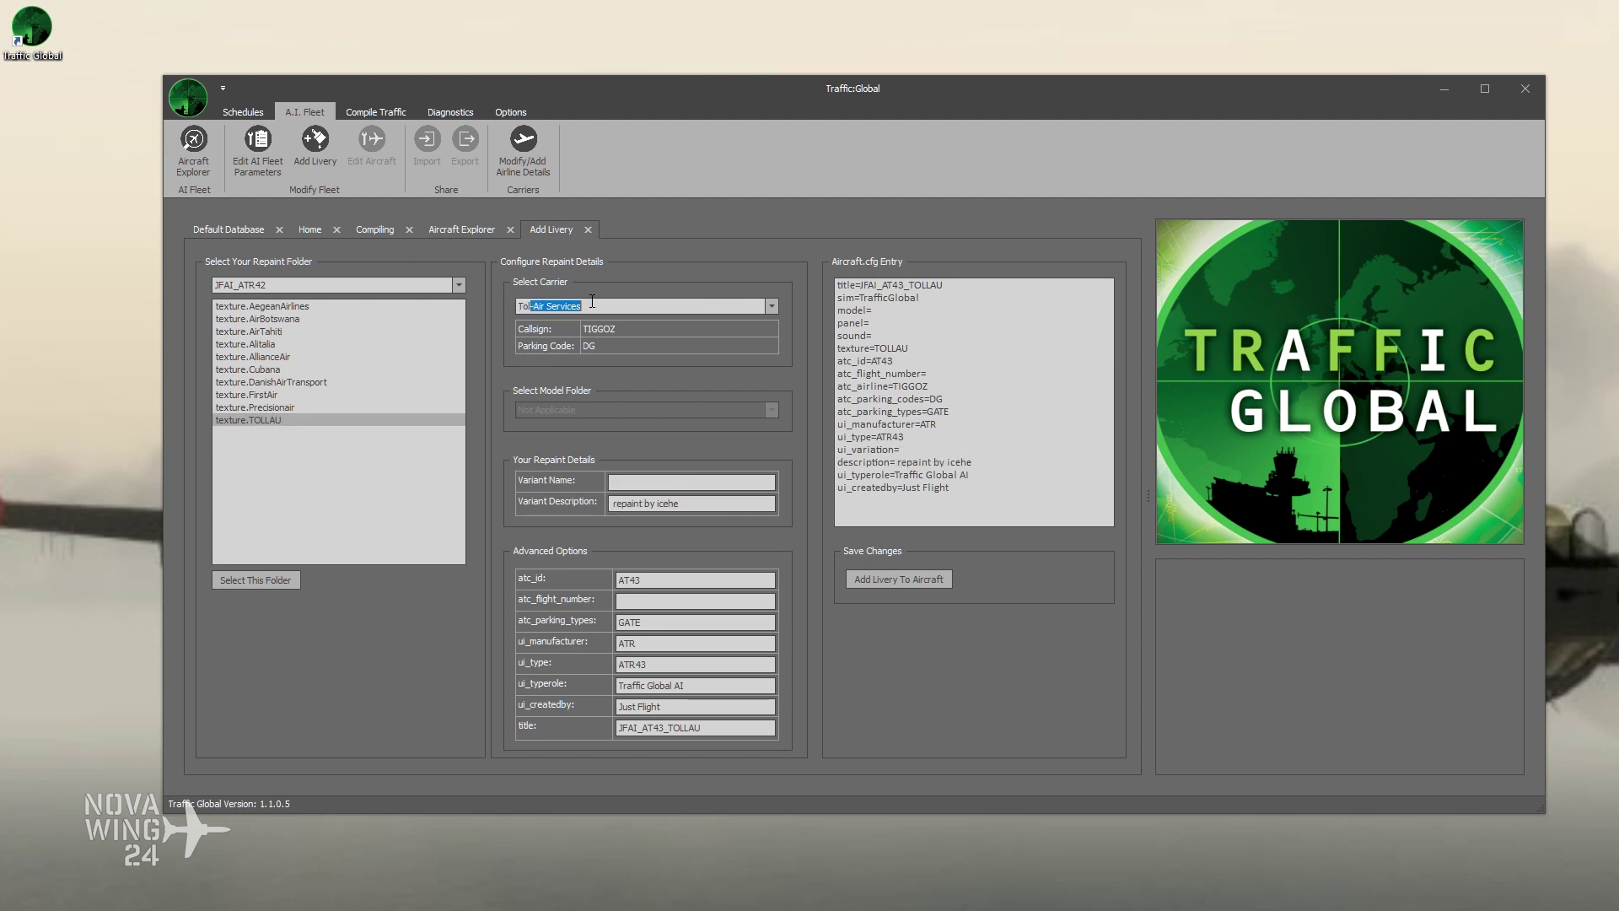
{"action": "type", "text": "l"}
{"action": "left_click", "coordinate": [772, 307]}
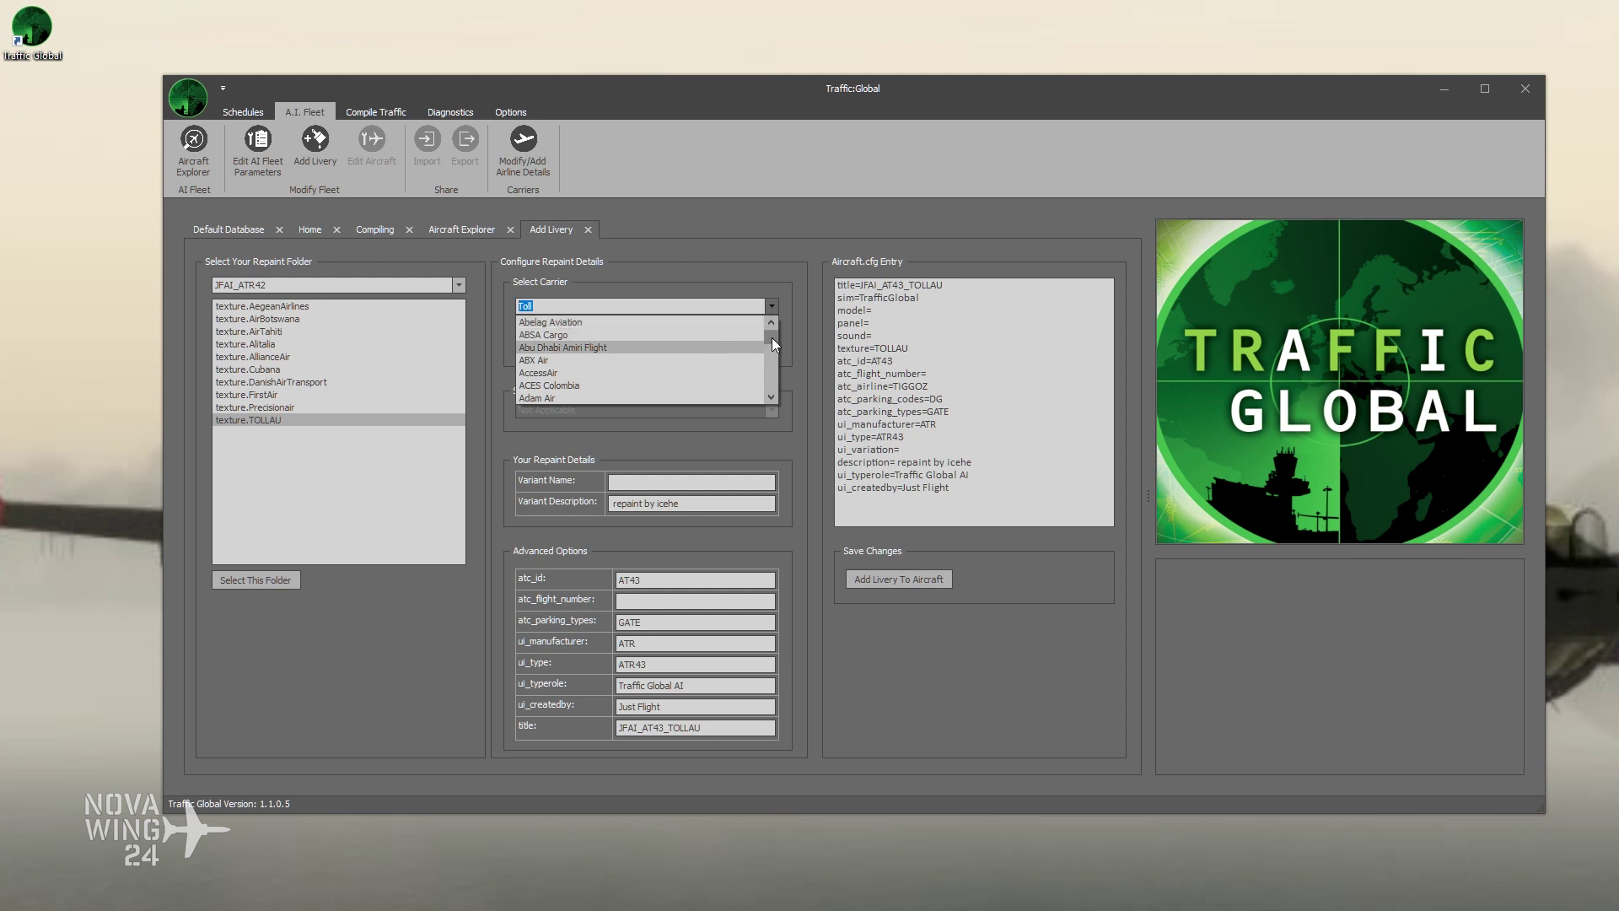
{"action": "left_click_drag", "start_coordinate": [772, 337], "coordinate": [767, 358]}
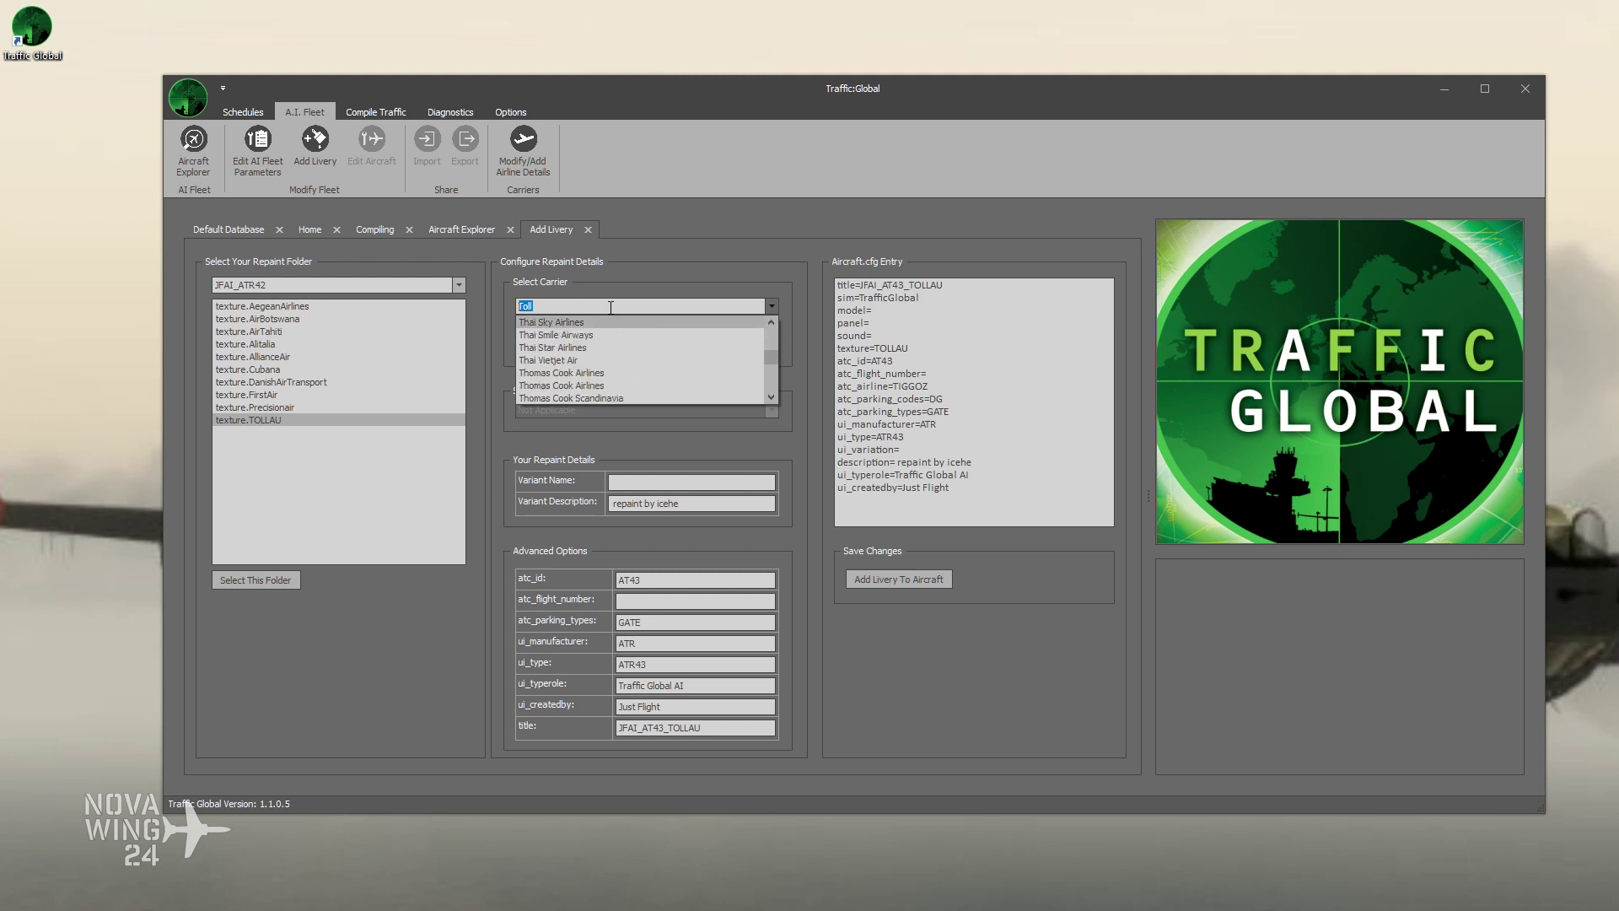
{"action": "scroll", "coordinate": [605, 355], "scroll_direction": "down", "scroll_amount": 3}
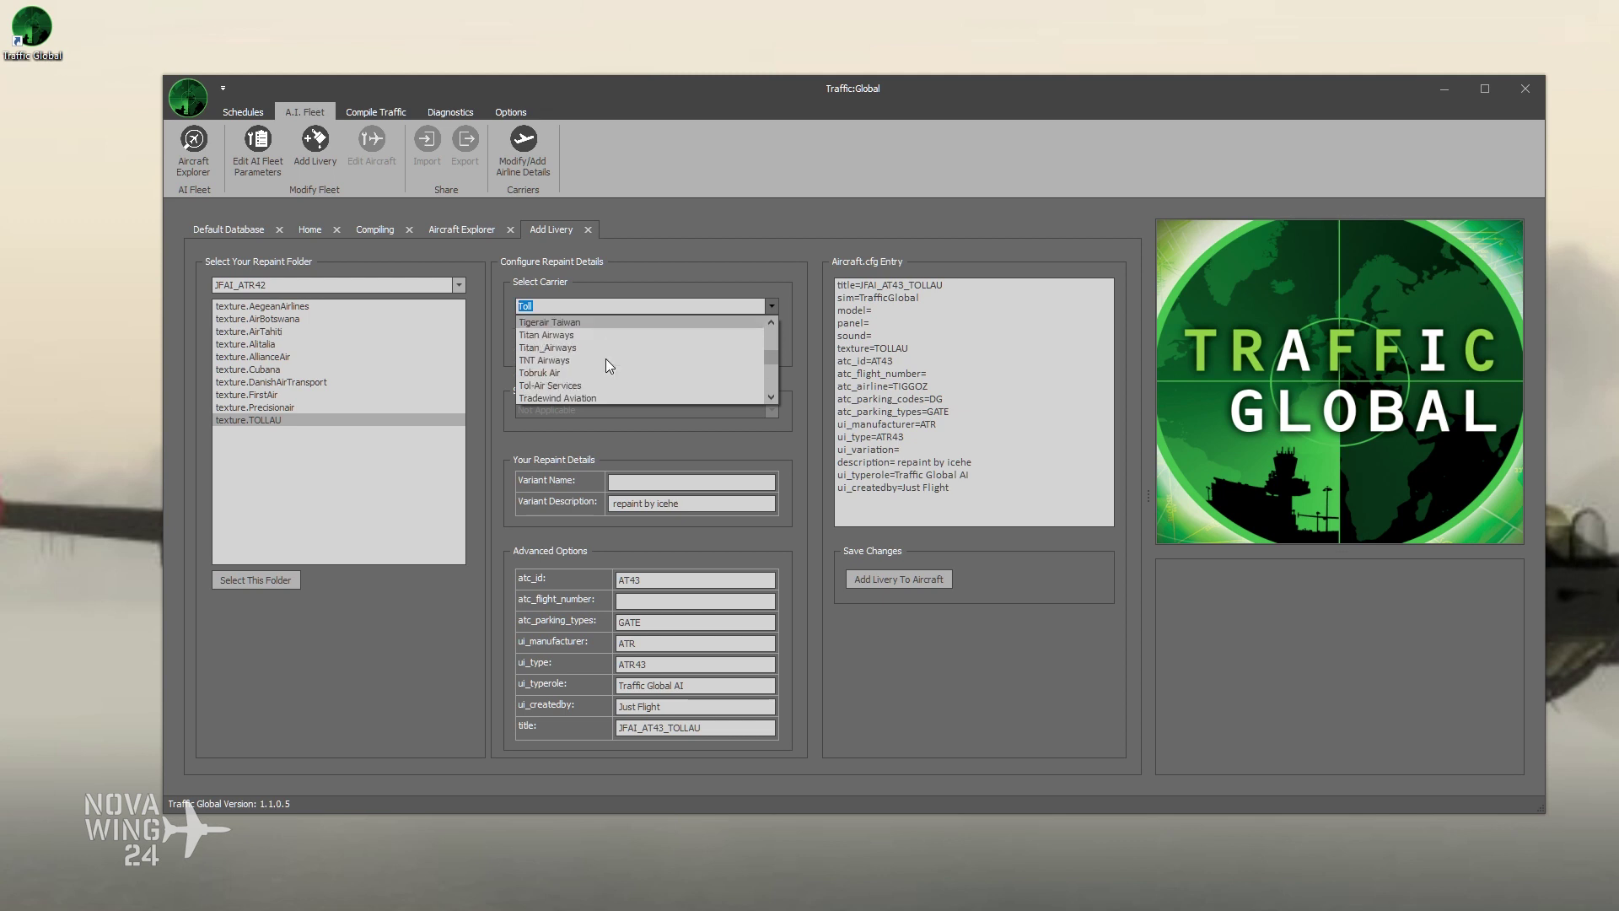
{"action": "scroll", "coordinate": [609, 354], "scroll_direction": "down", "scroll_amount": 1}
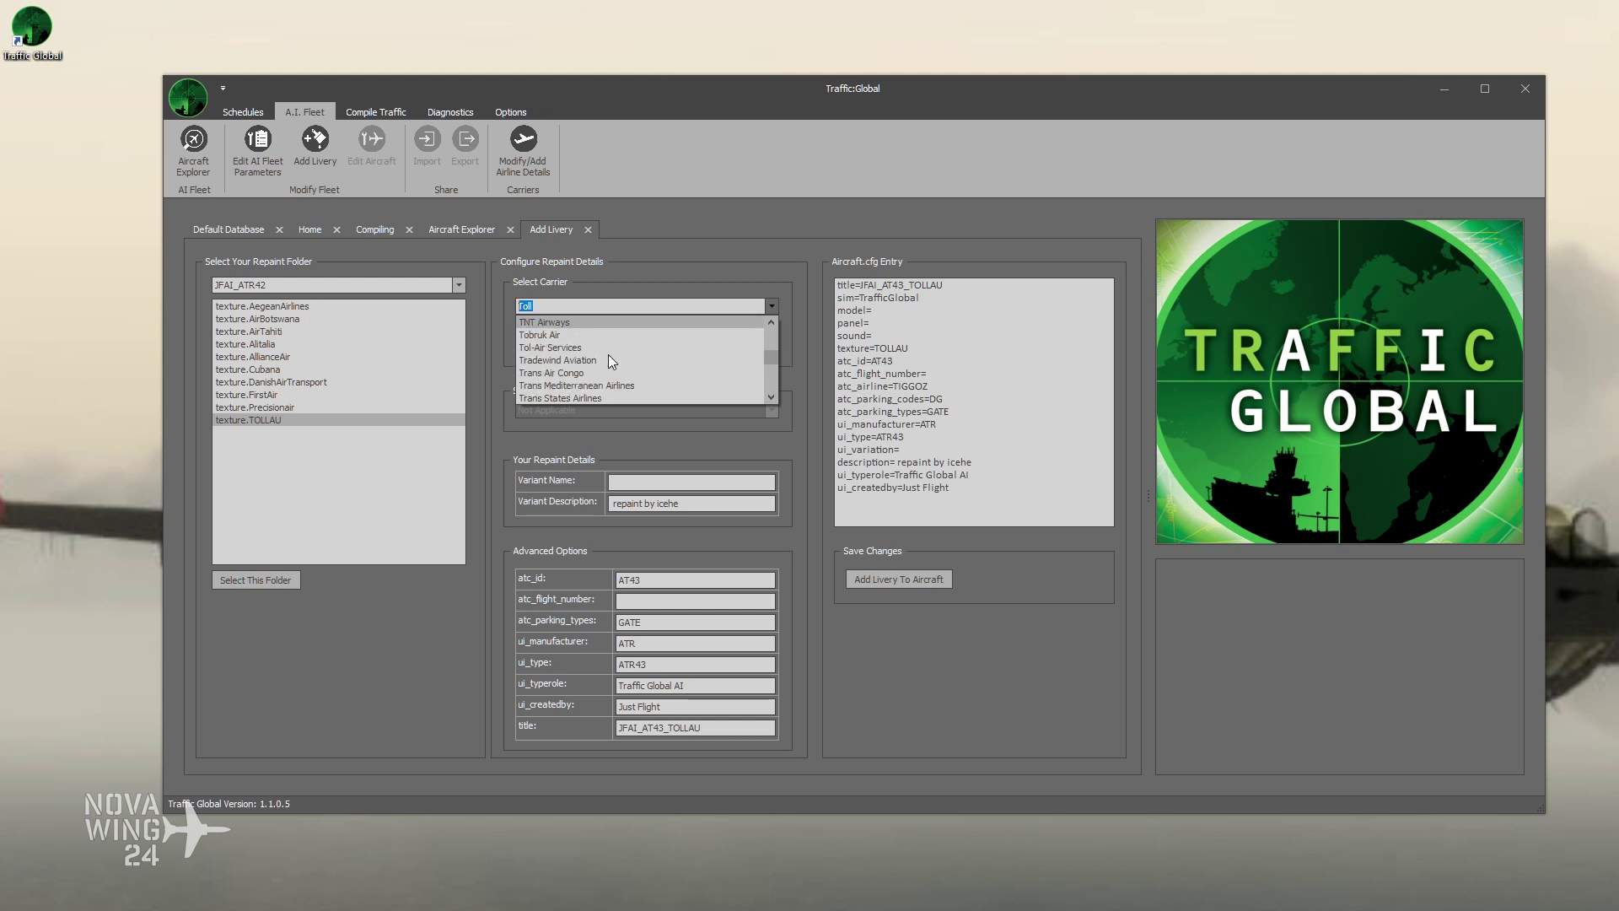
Step: Set the repaint's carrier to Tigerair Australia and its variant name to TOLL Cargo
{"action": "left_click", "coordinate": [565, 304]}
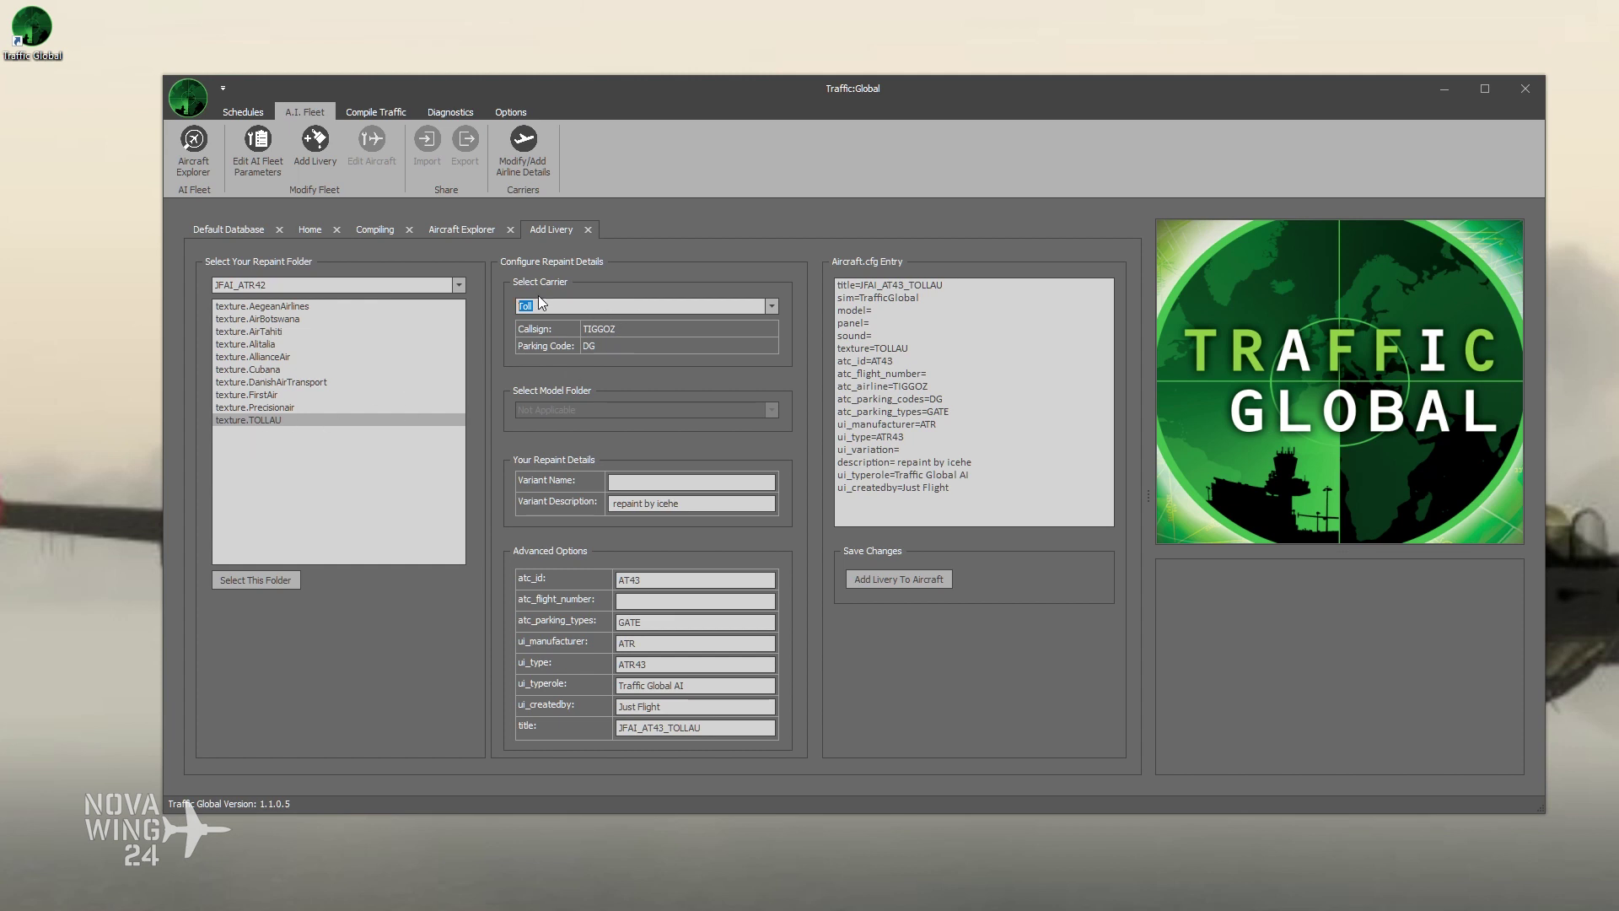
{"action": "type", "text": "Tigerair Australia"}
{"action": "left_click", "coordinate": [631, 306]}
{"action": "left_click", "coordinate": [705, 482]}
{"action": "type", "text": "TOLL Cargo"}
{"action": "key", "text": "Tab"}
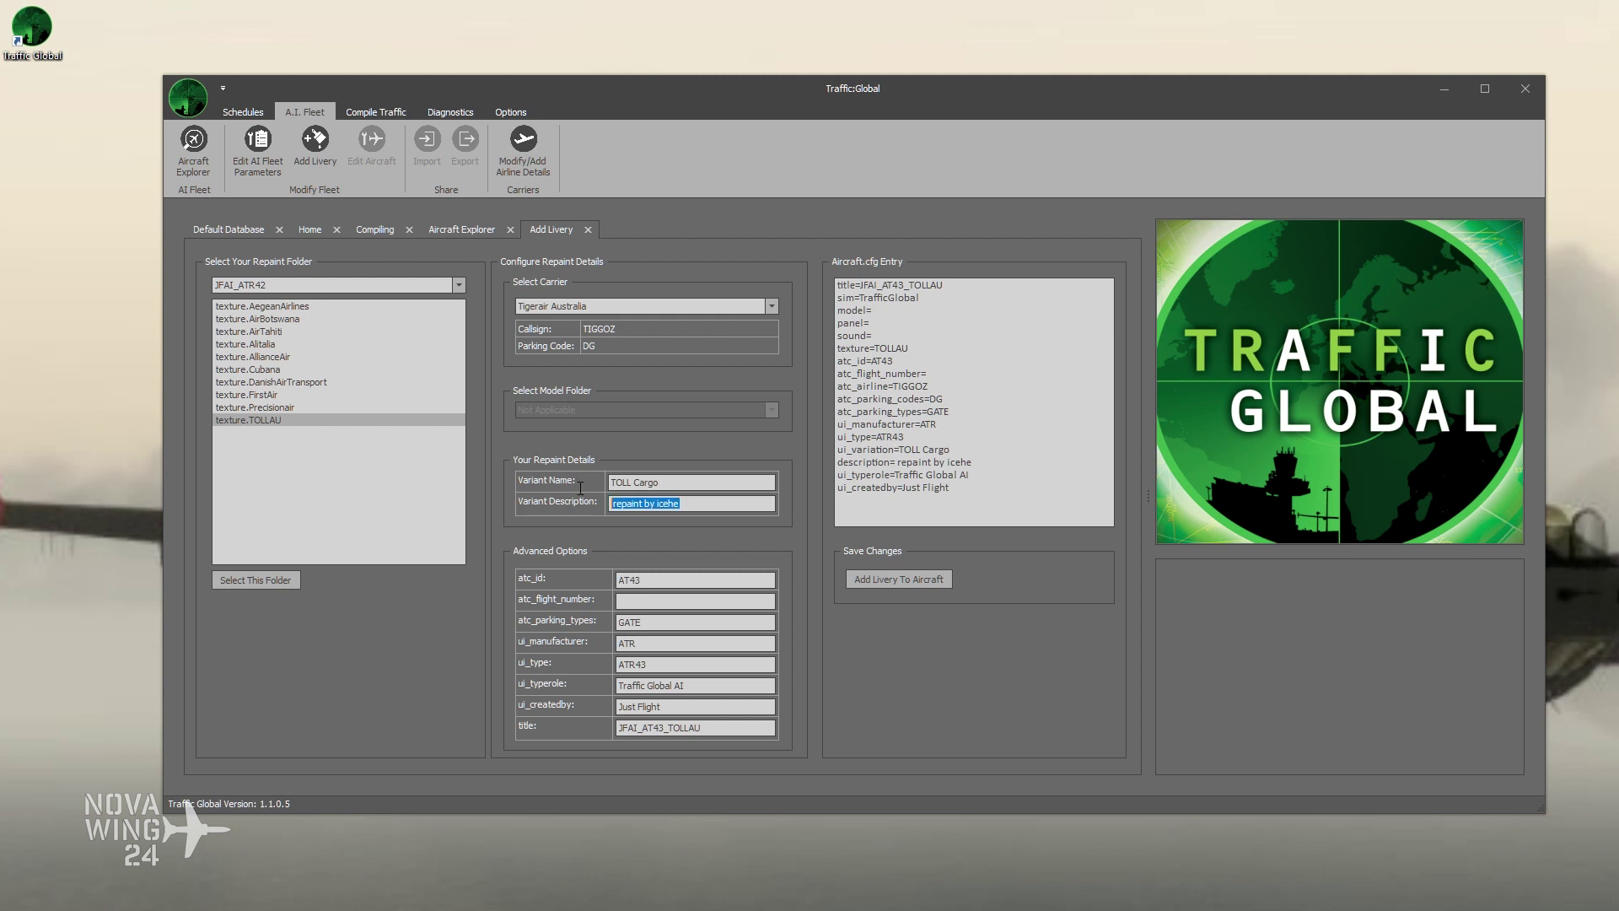
Step: Change the variant description to "repaint by Novawing24" and add the livery to the aircraft
{"action": "key", "text": "End"}
{"action": "key", "text": "BackSpace"}
{"action": "key", "text": "BackSpace"}
{"action": "key", "text": "BackSpace"}
{"action": "key", "text": "BackSpace"}
{"action": "type", "text": "Novawing24"}
{"action": "left_click", "coordinate": [692, 624]}
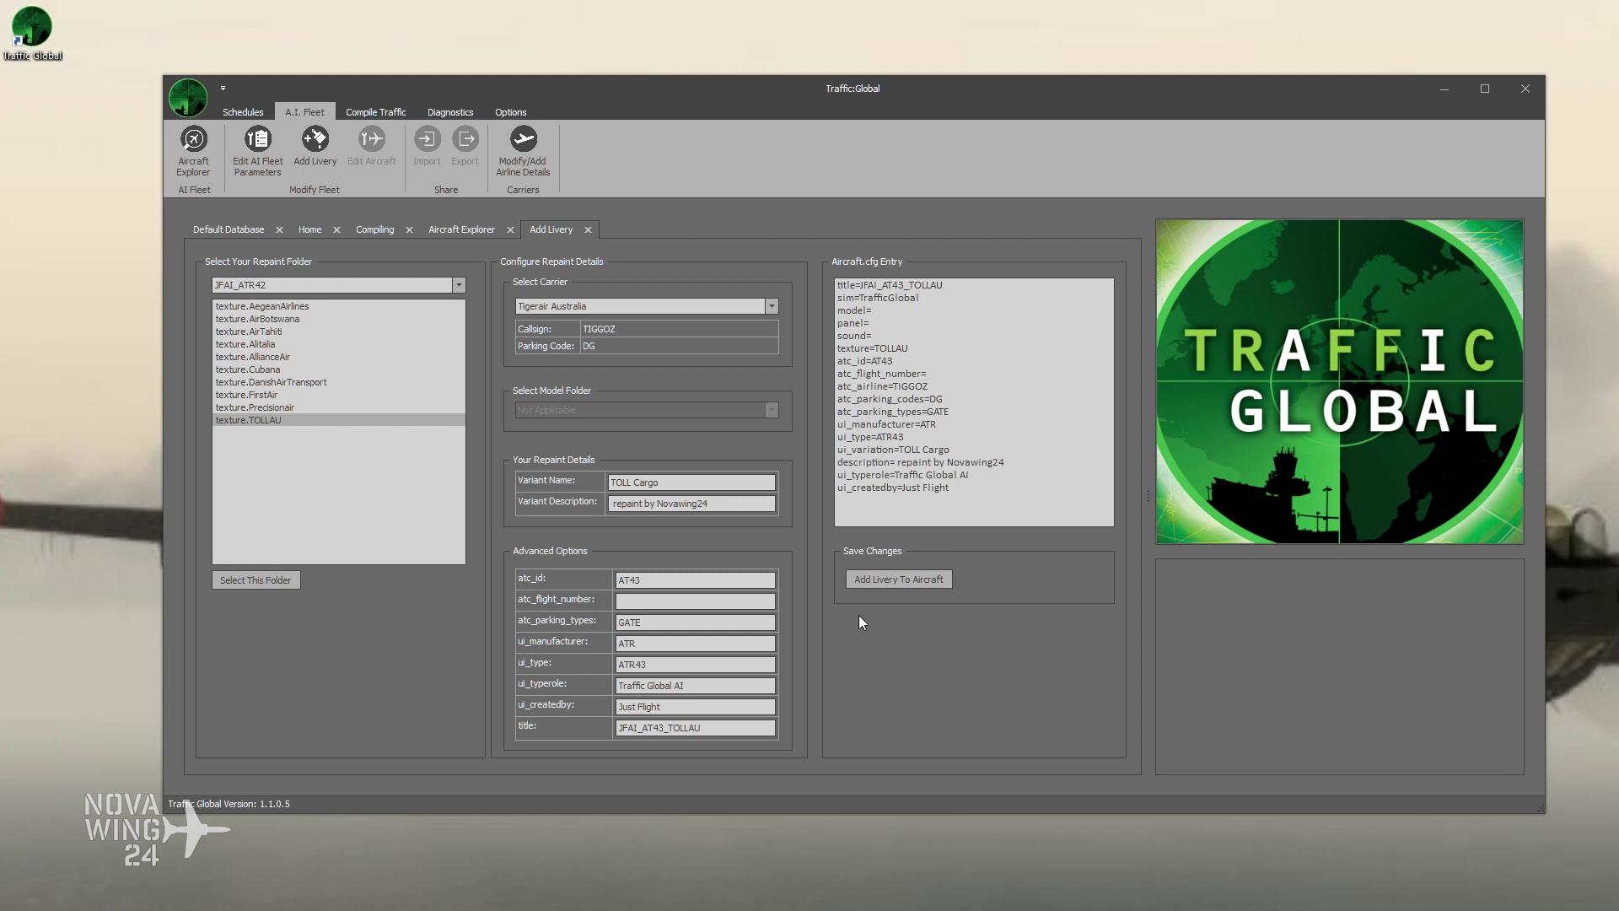
{"action": "left_click", "coordinate": [892, 579]}
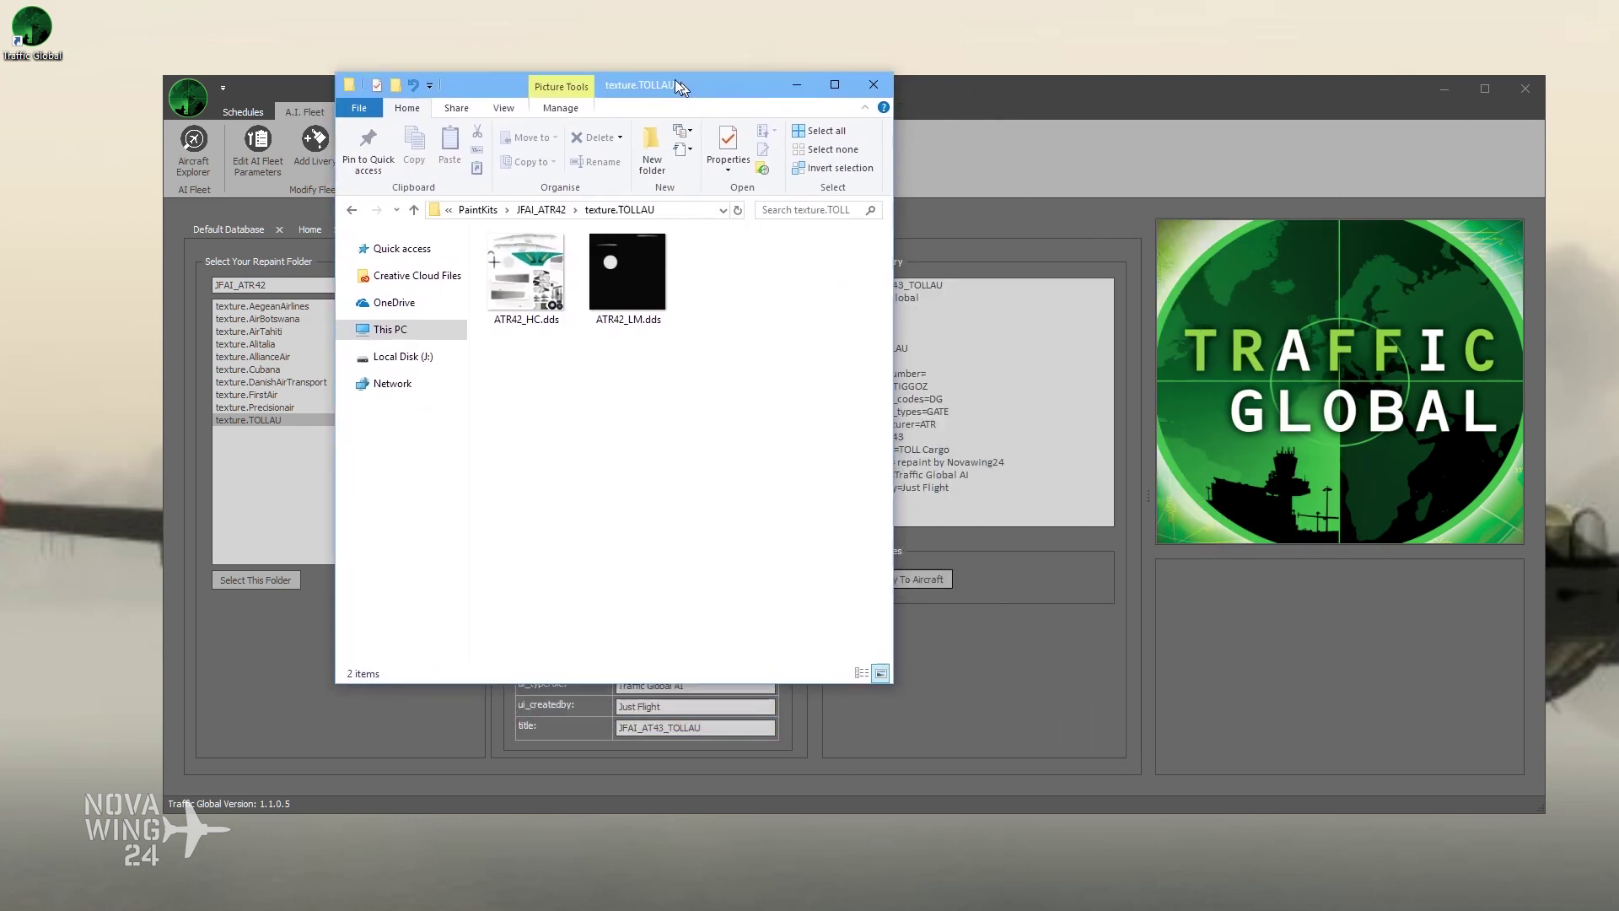
Step: In File Explorer, compare the paint kit's texture.TOLLAU folder with the texture.TOLLAU folder inside the fleet's JFAI_ATR42 folder
{"action": "left_click_drag", "start_coordinate": [675, 80], "coordinate": [607, 135]}
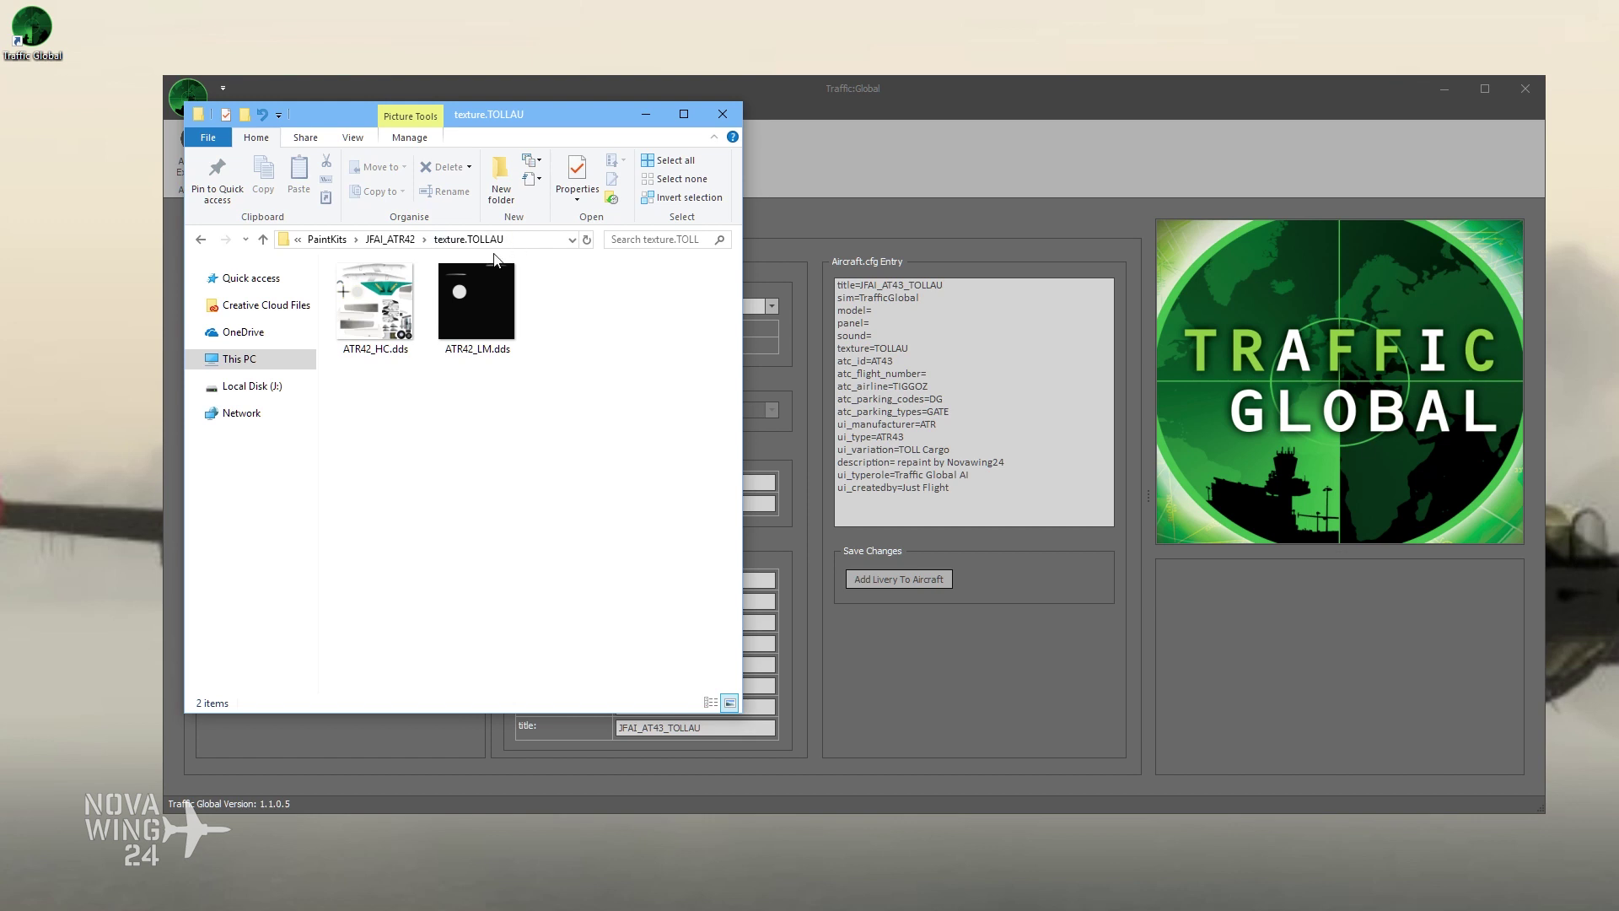
{"action": "left_click_drag", "start_coordinate": [1353, 197], "coordinate": [987, 106]}
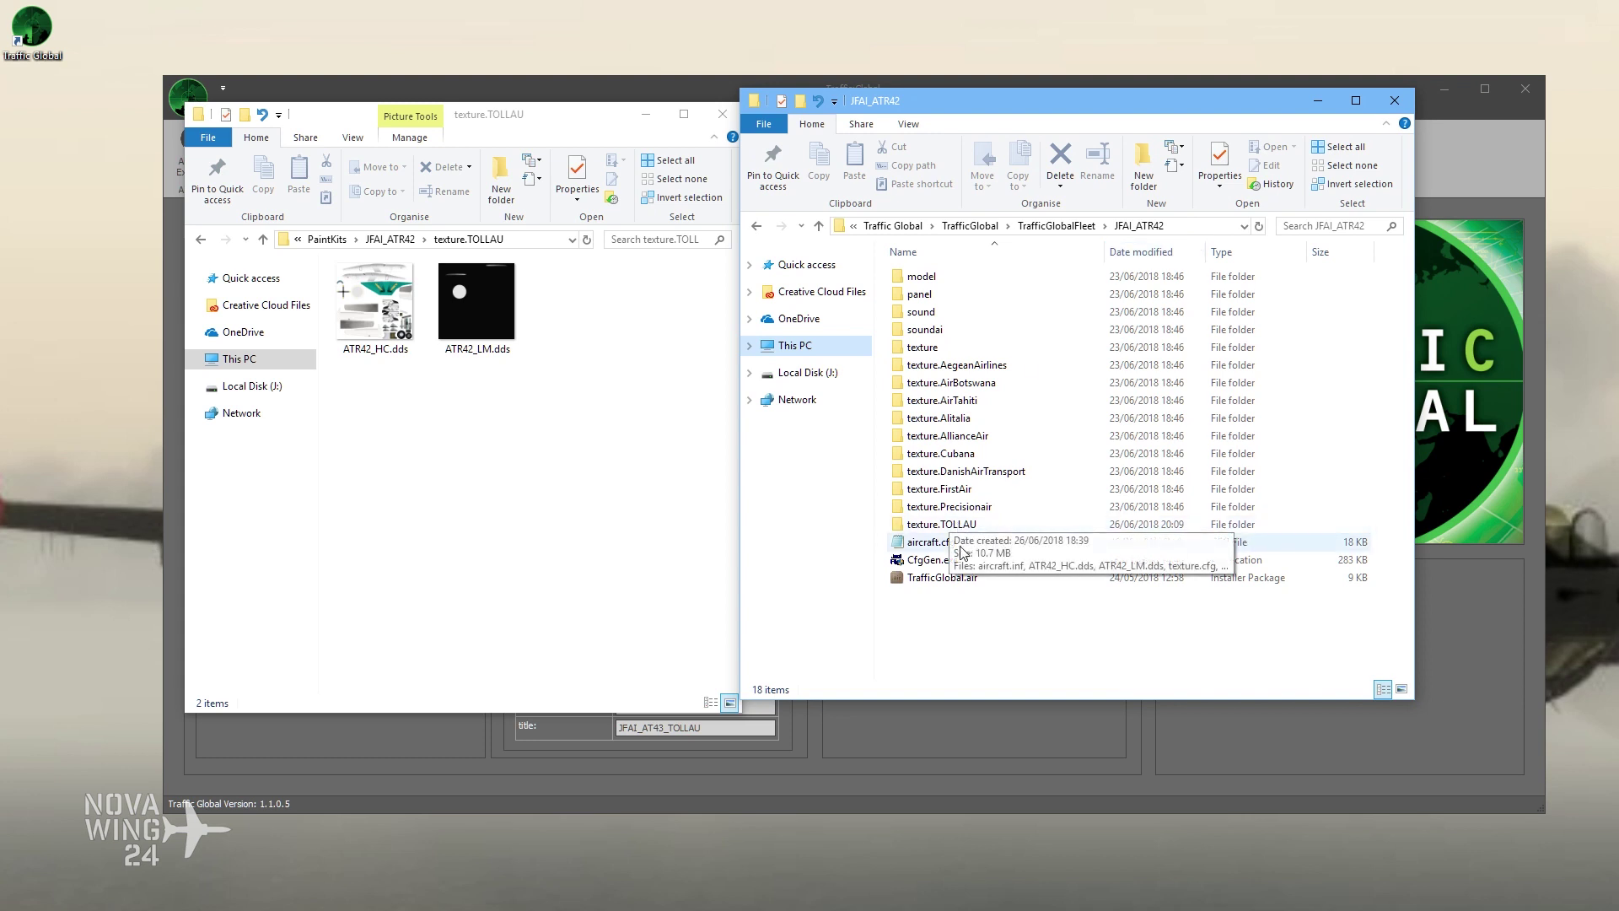
{"action": "left_click", "coordinate": [1011, 524]}
{"action": "double_click", "coordinate": [951, 525]}
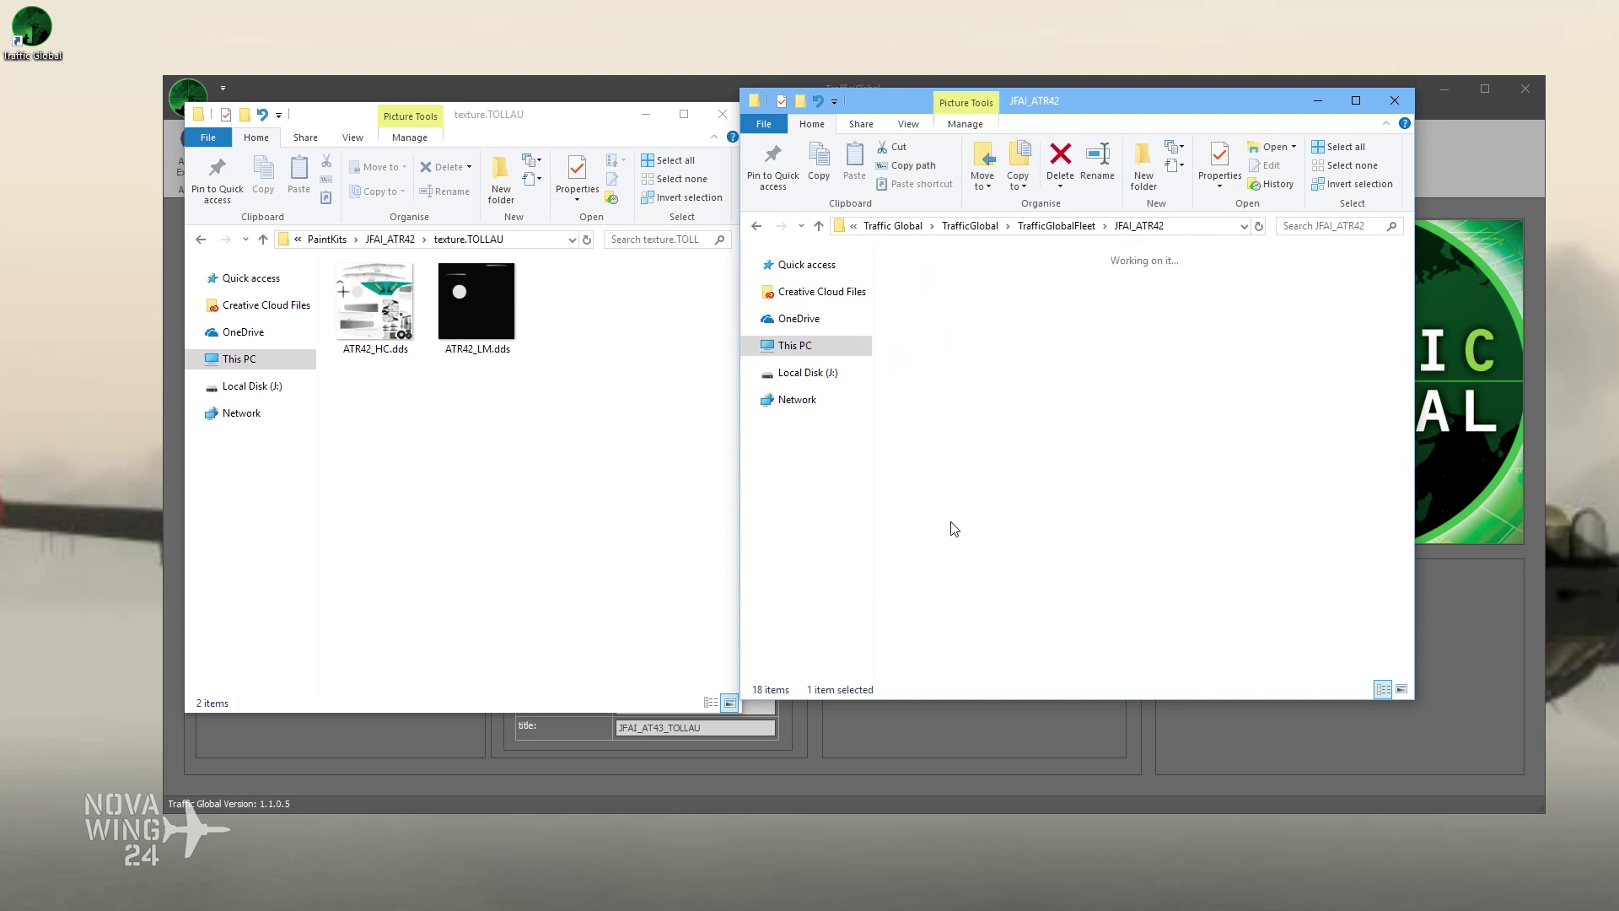
{"action": "left_click_drag", "start_coordinate": [894, 102], "coordinate": [897, 127]}
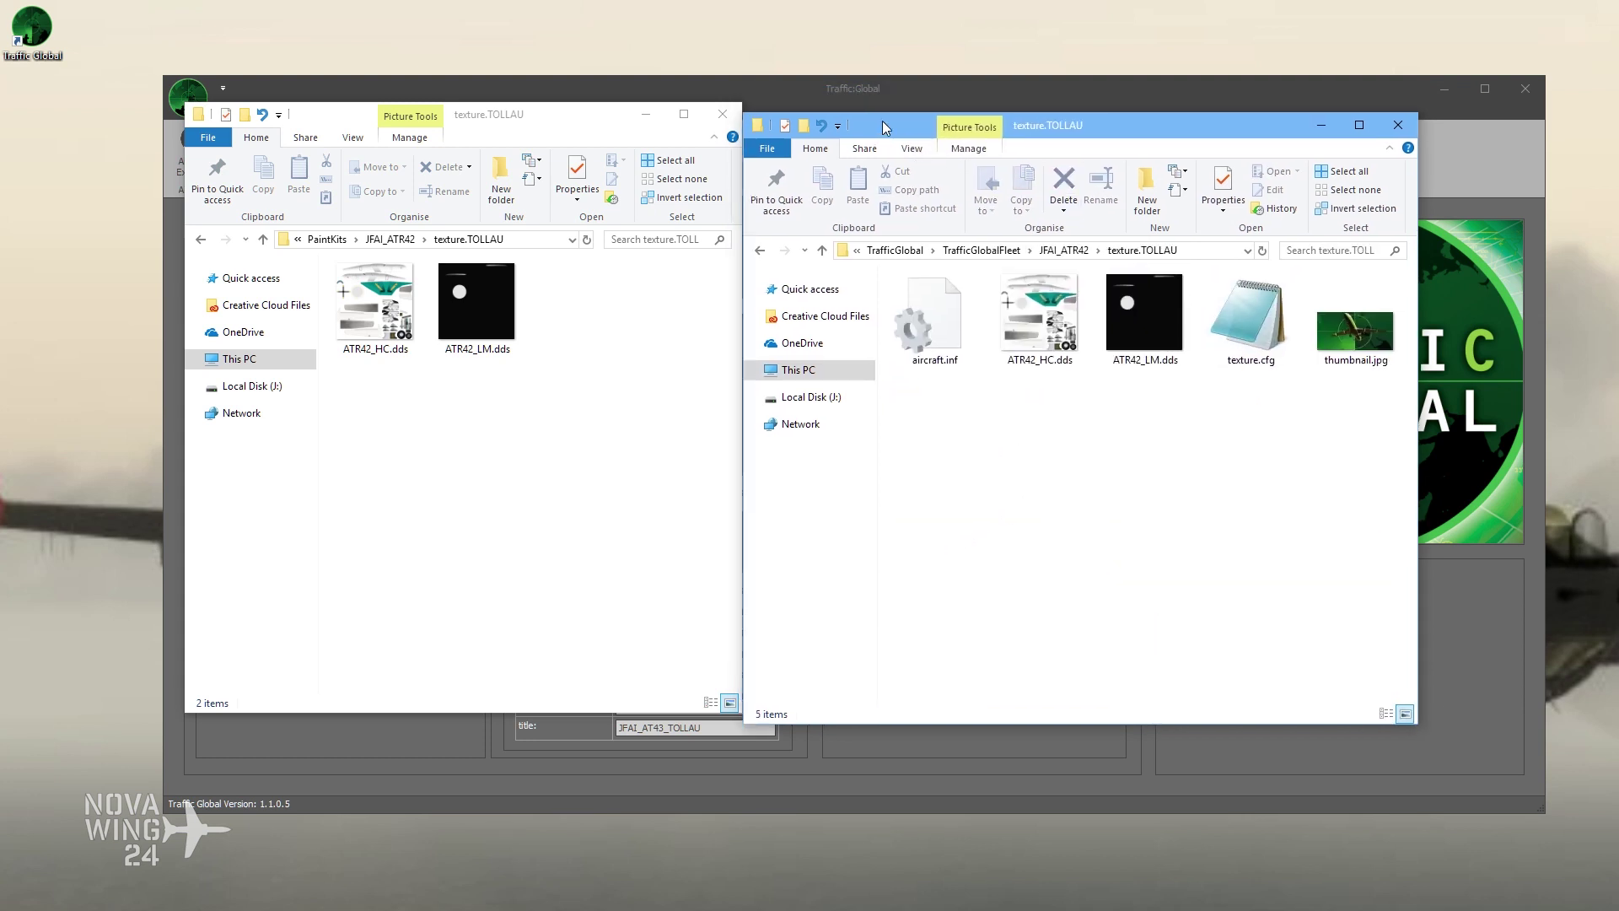
{"action": "left_click", "coordinate": [852, 88]}
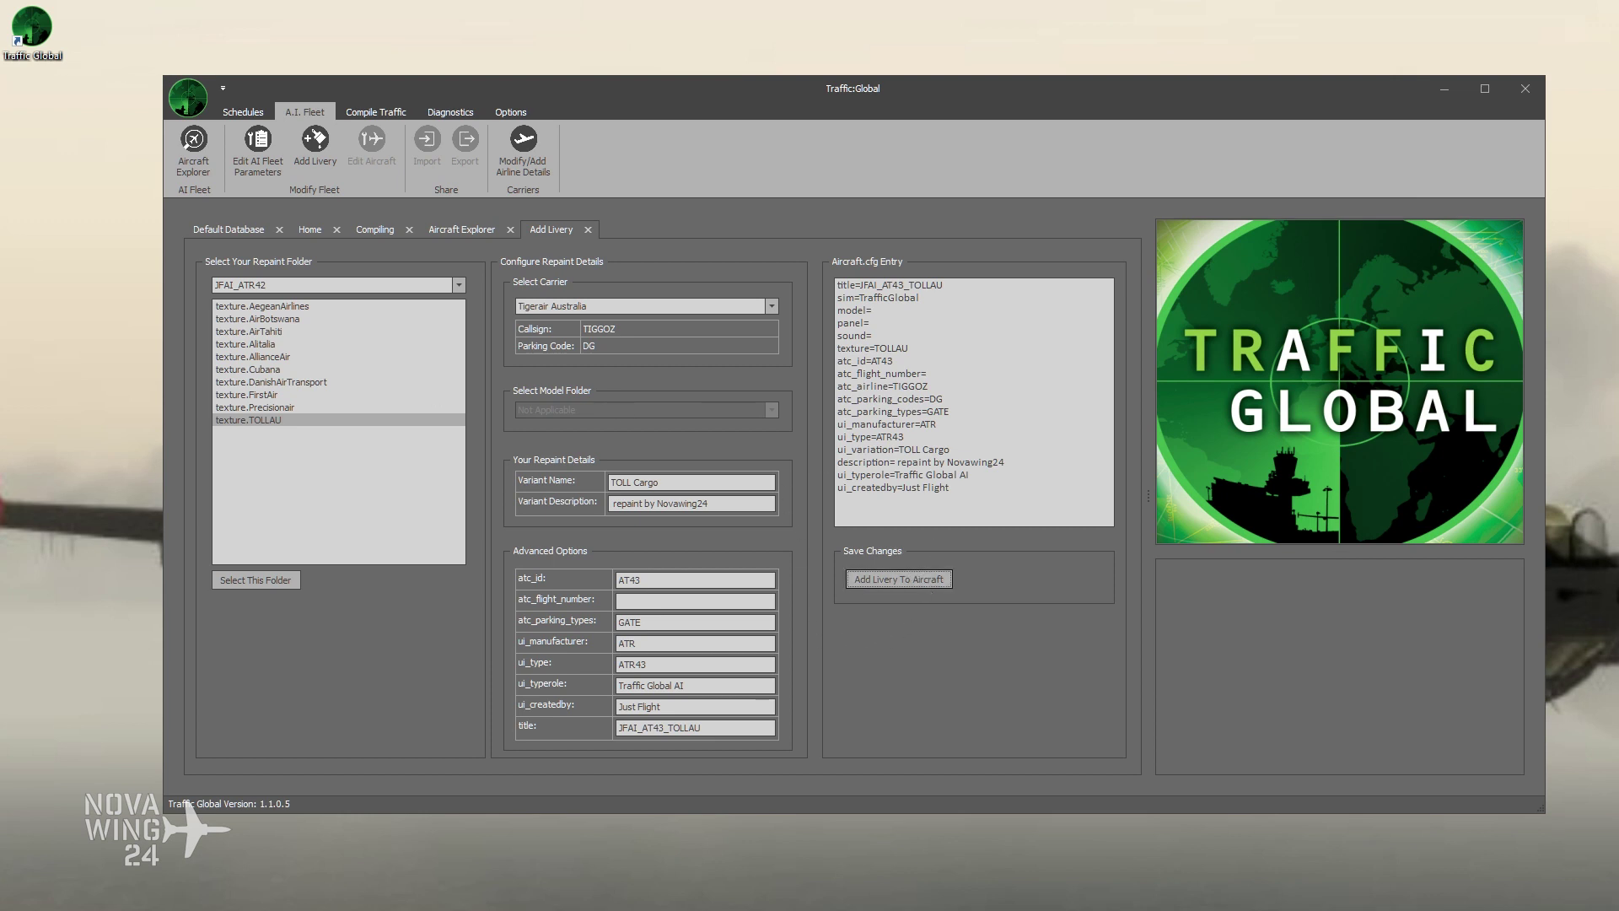
Step: Examine the TOLLAU entry in the fleet's JFAI_ATR42 aircraft.cfg, then close the file and its folder
{"action": "key", "text": "alt+Tab"}
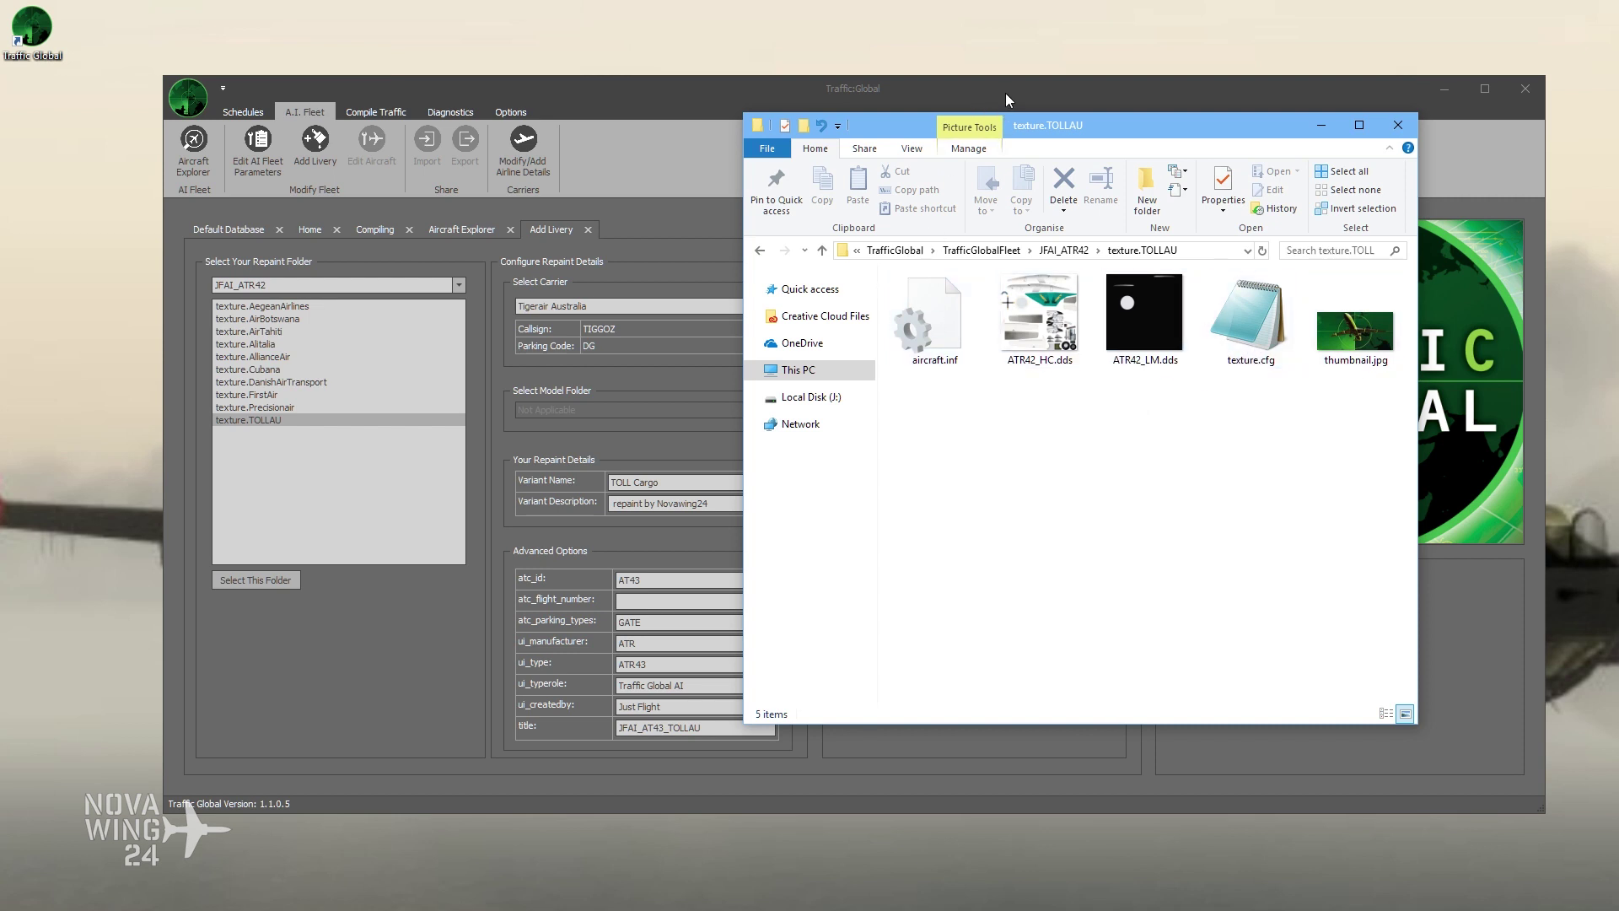
{"action": "left_click", "coordinate": [1057, 251]}
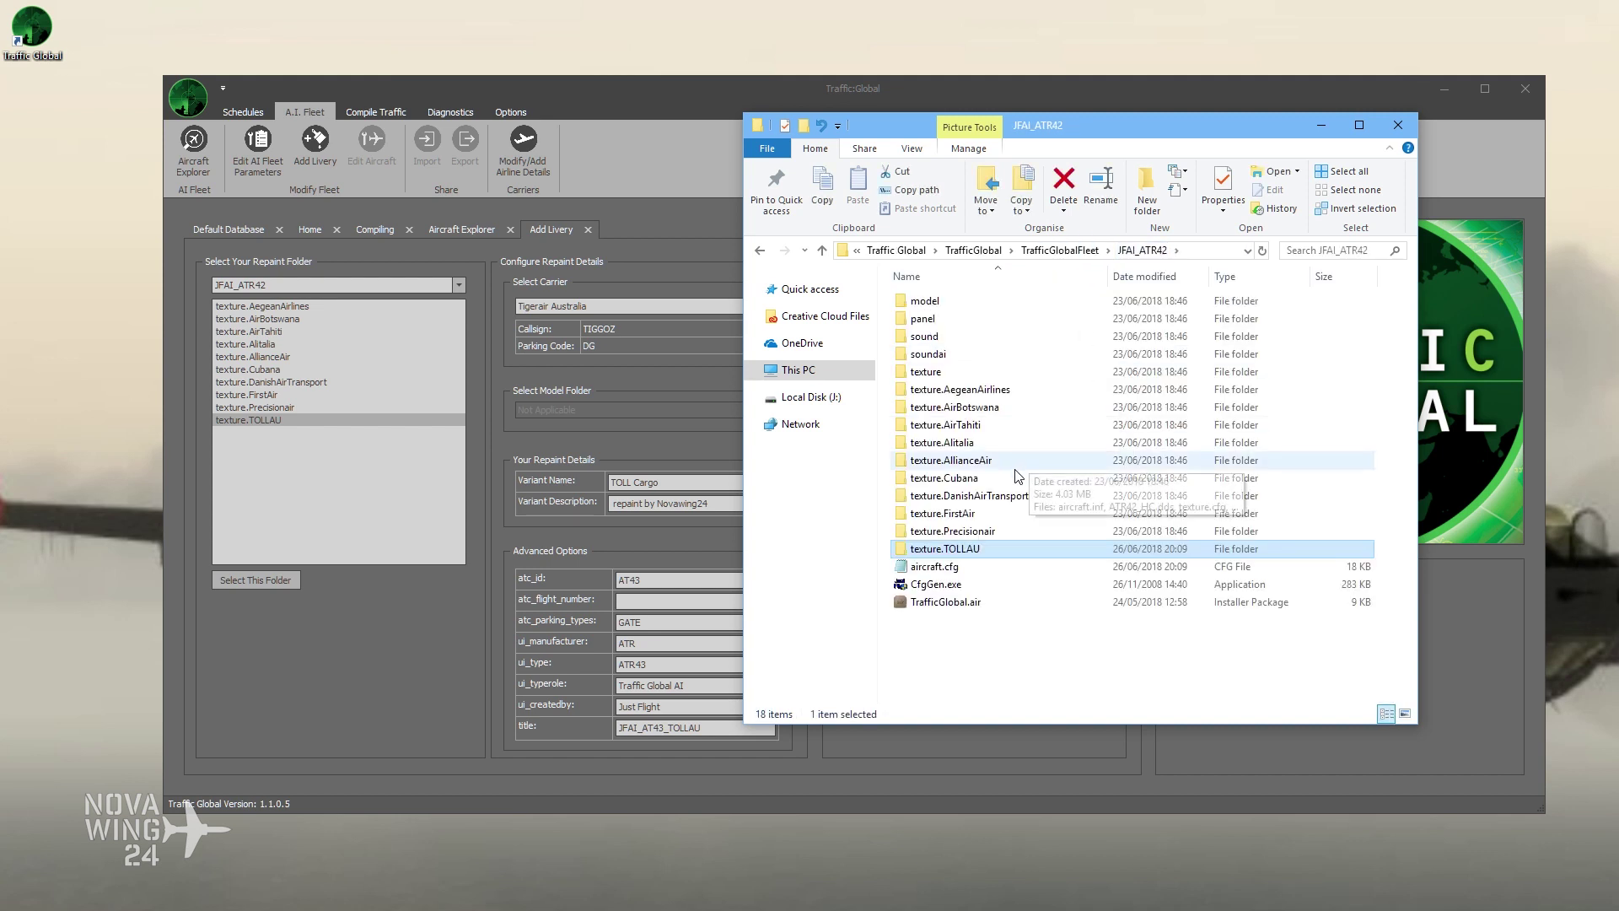
{"action": "left_click", "coordinate": [952, 569]}
{"action": "double_click", "coordinate": [954, 571]}
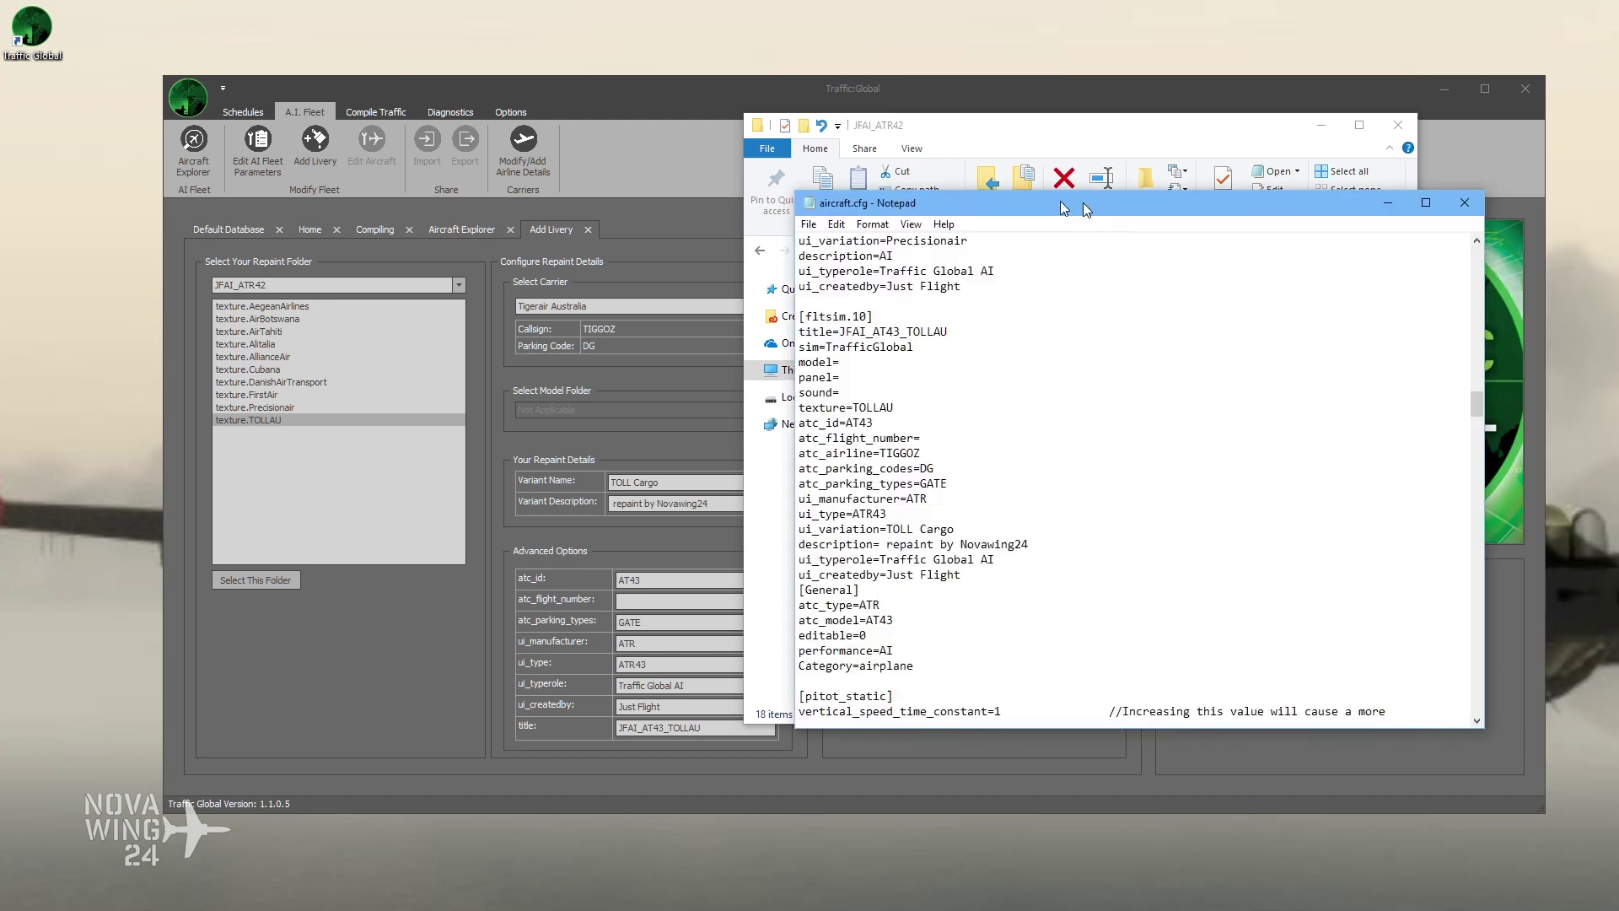
{"action": "left_click_drag", "start_coordinate": [1039, 199], "coordinate": [399, 148]}
{"action": "scroll", "coordinate": [230, 357], "scroll_direction": "down", "scroll_amount": 1}
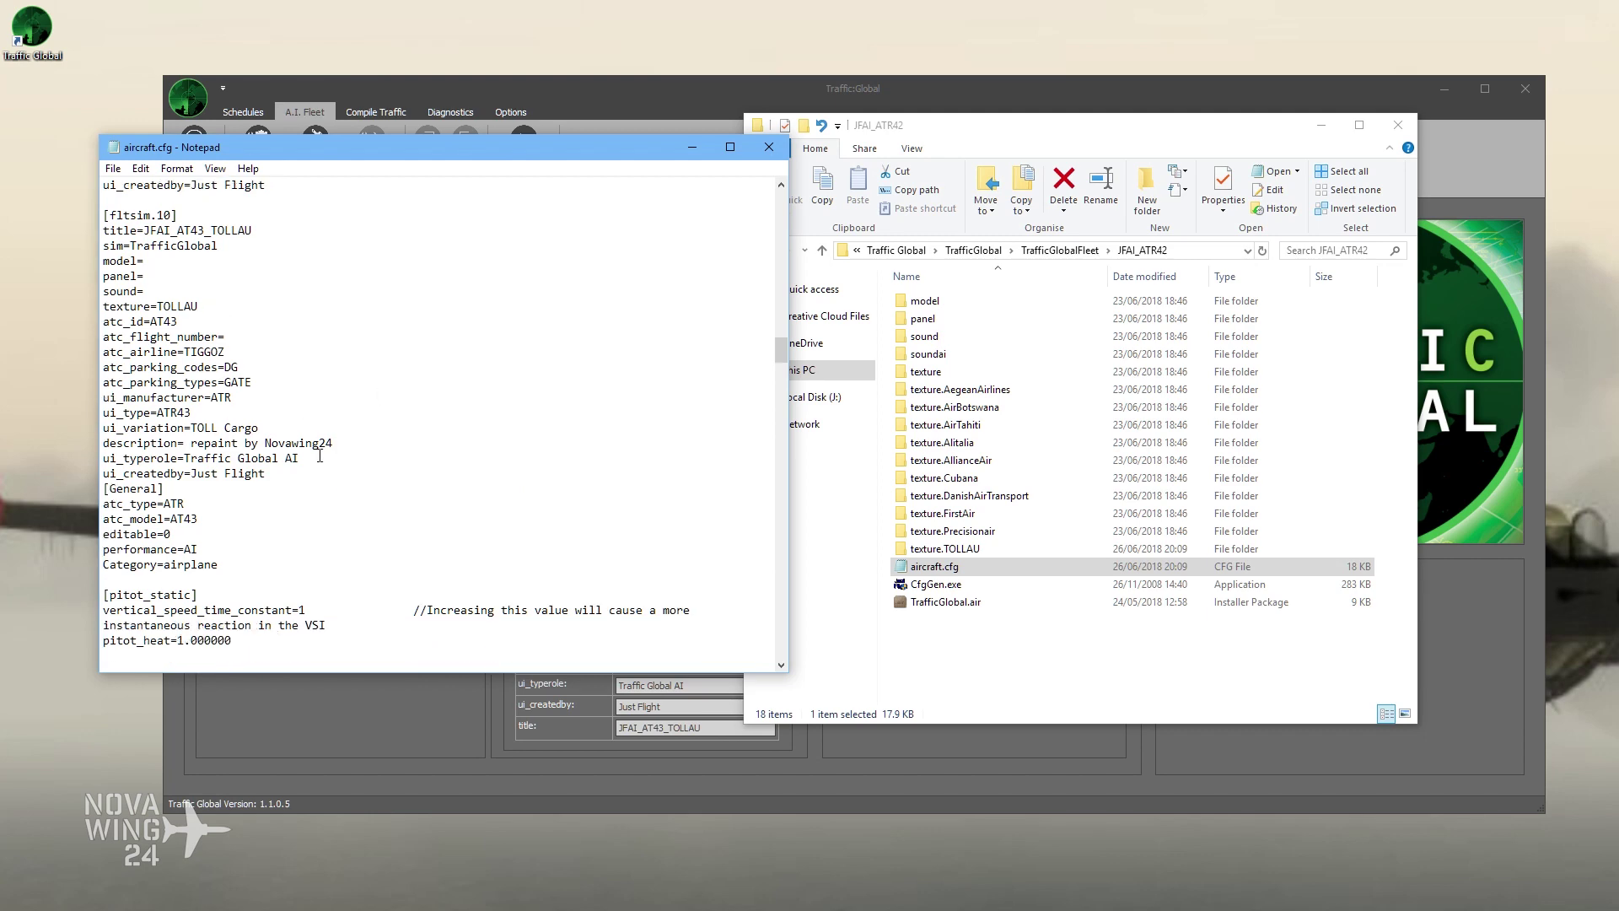
{"action": "left_click", "coordinate": [768, 147]}
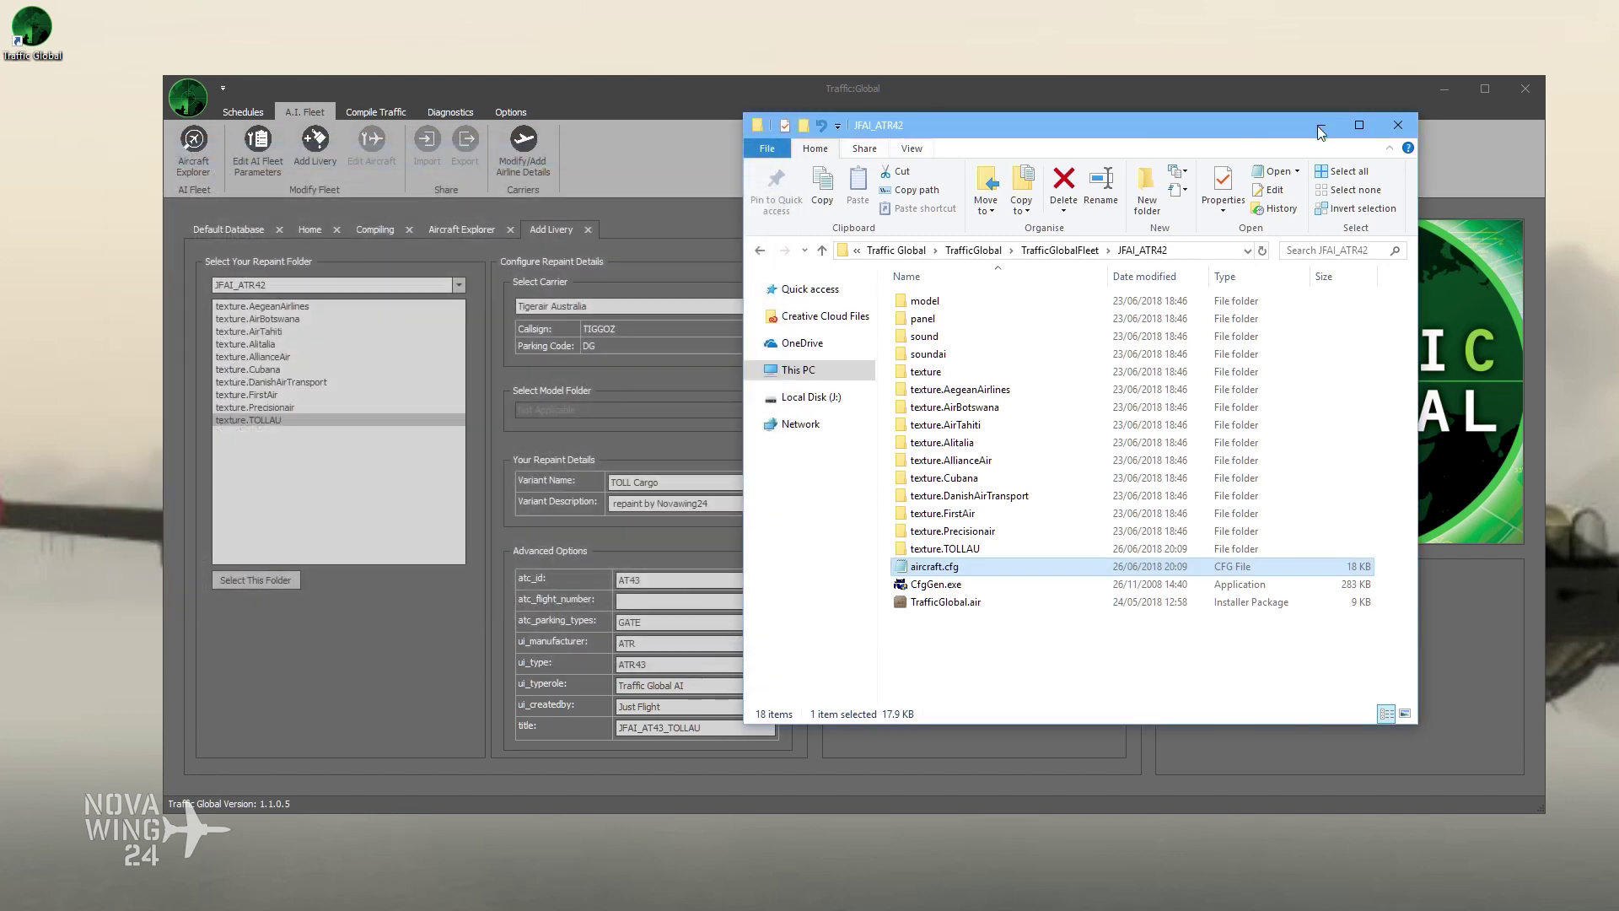
{"action": "left_click", "coordinate": [1397, 125]}
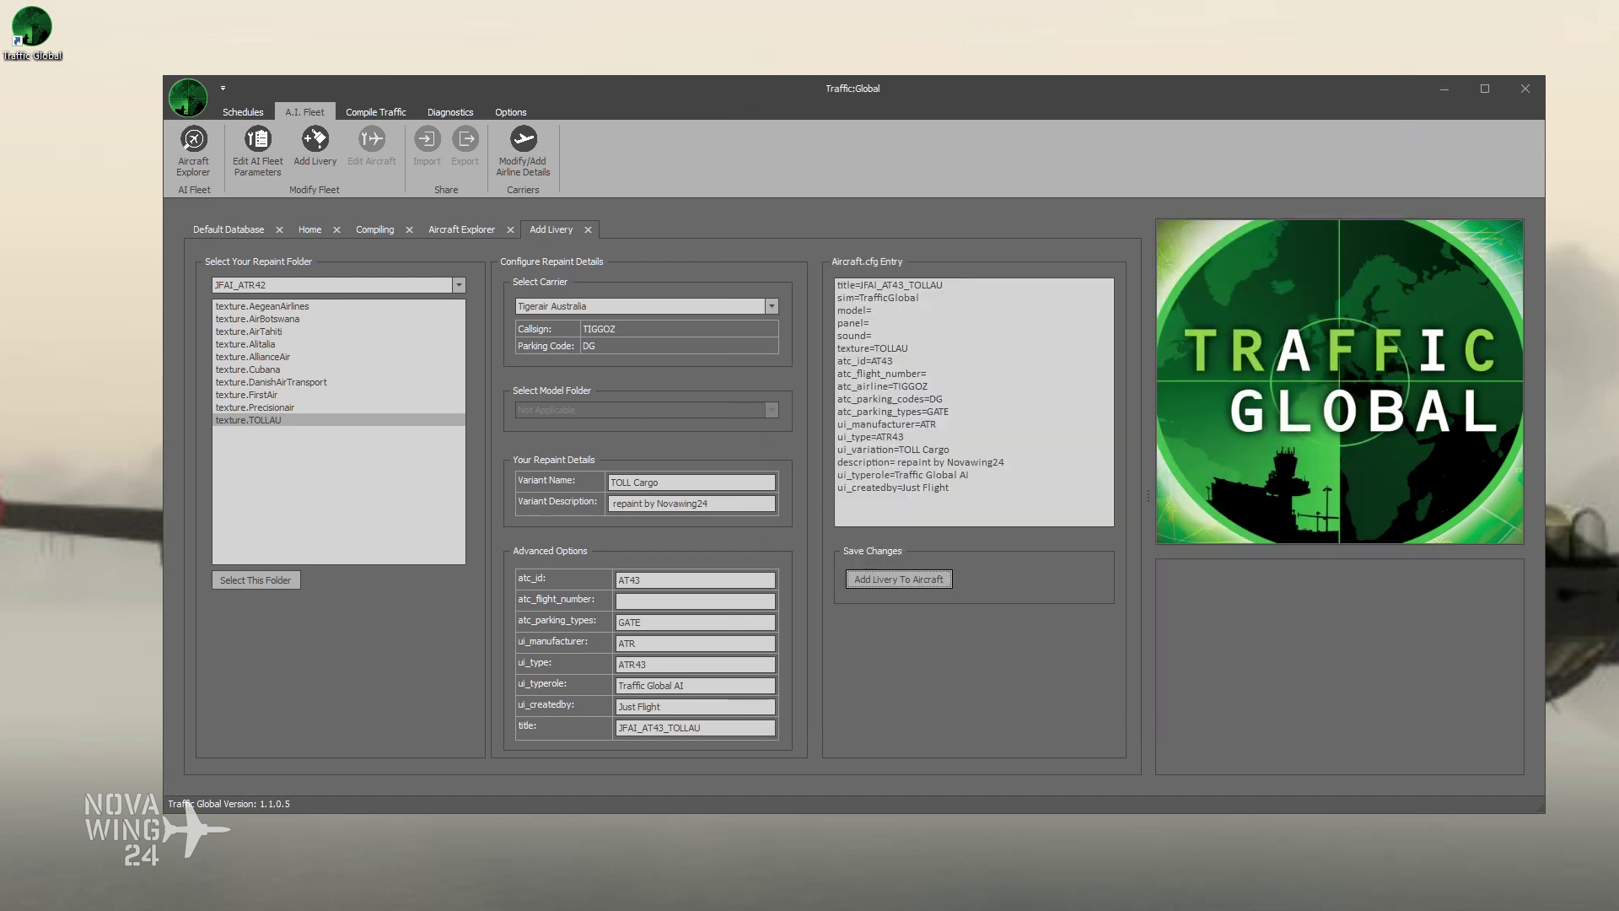
{"action": "key", "text": "alt+Tab"}
{"action": "key", "text": "alt+Tab"}
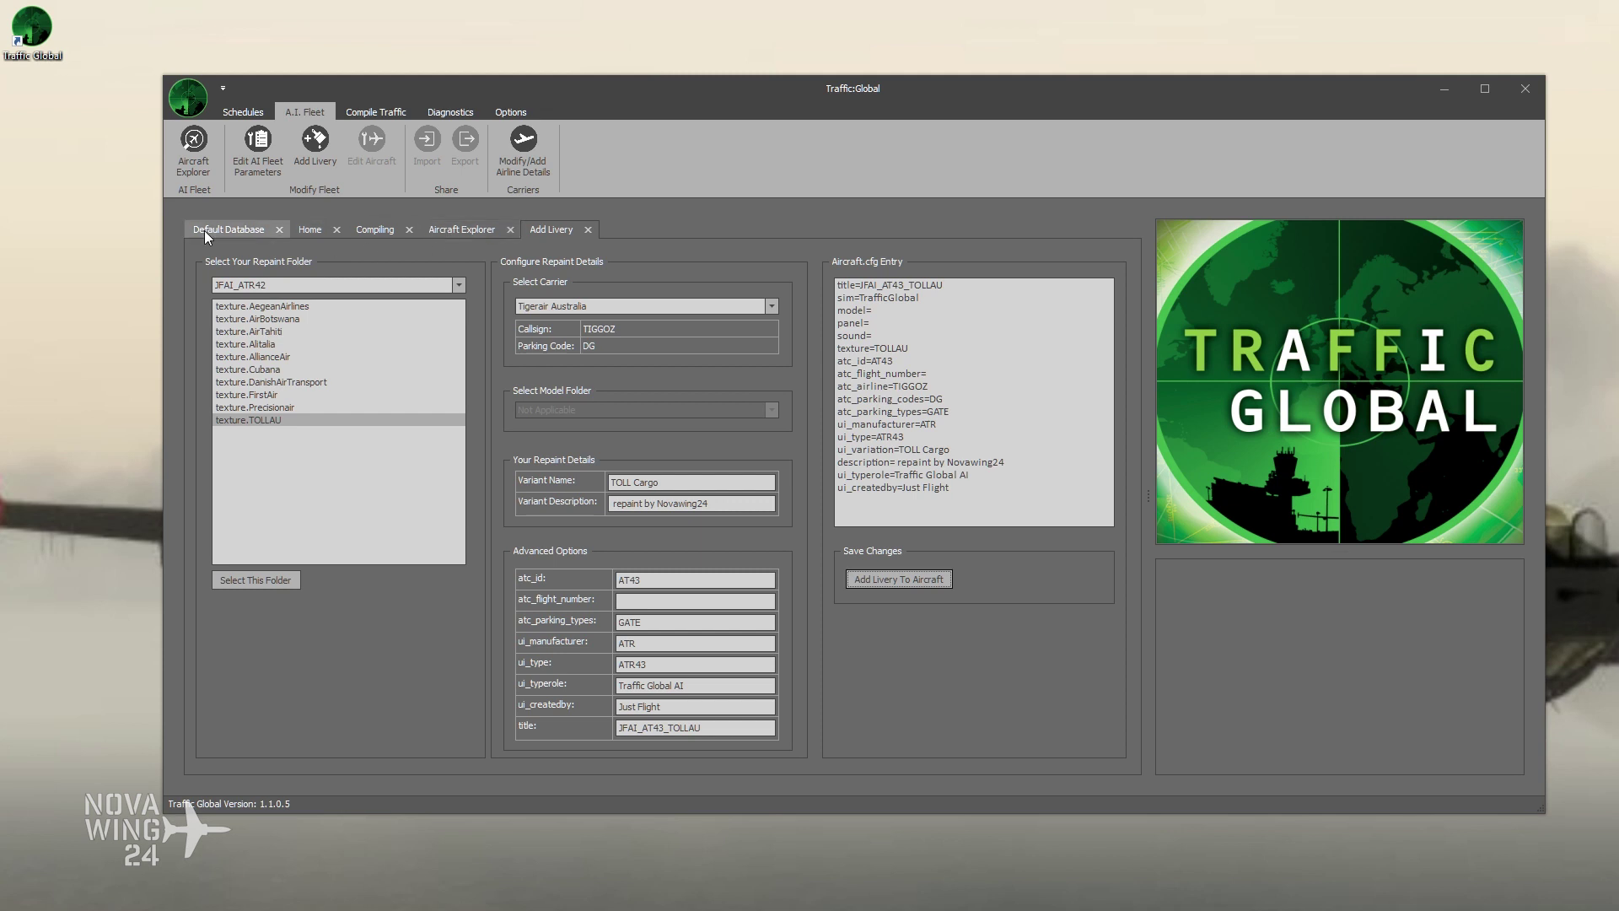
Step: Preview the TOLL Cargo livery of JFAI_ATR42 in the Aircraft Explorer with its texture flipped
{"action": "left_click", "coordinate": [463, 231]}
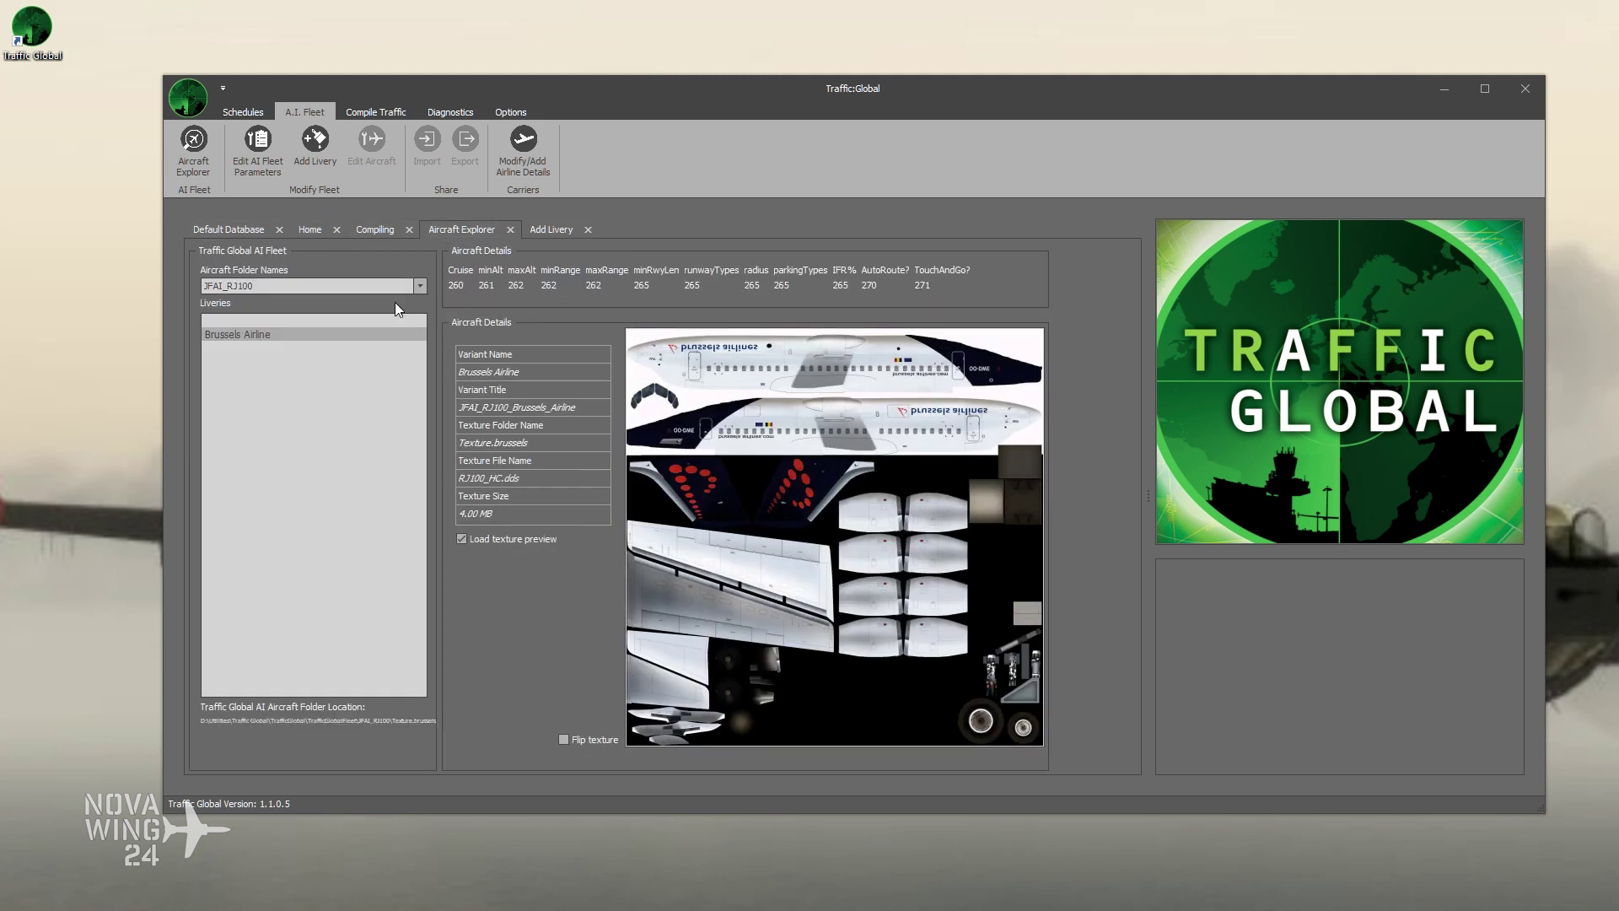
{"action": "left_click", "coordinate": [417, 285]}
{"action": "scroll", "coordinate": [308, 329], "scroll_direction": "up", "scroll_amount": 3}
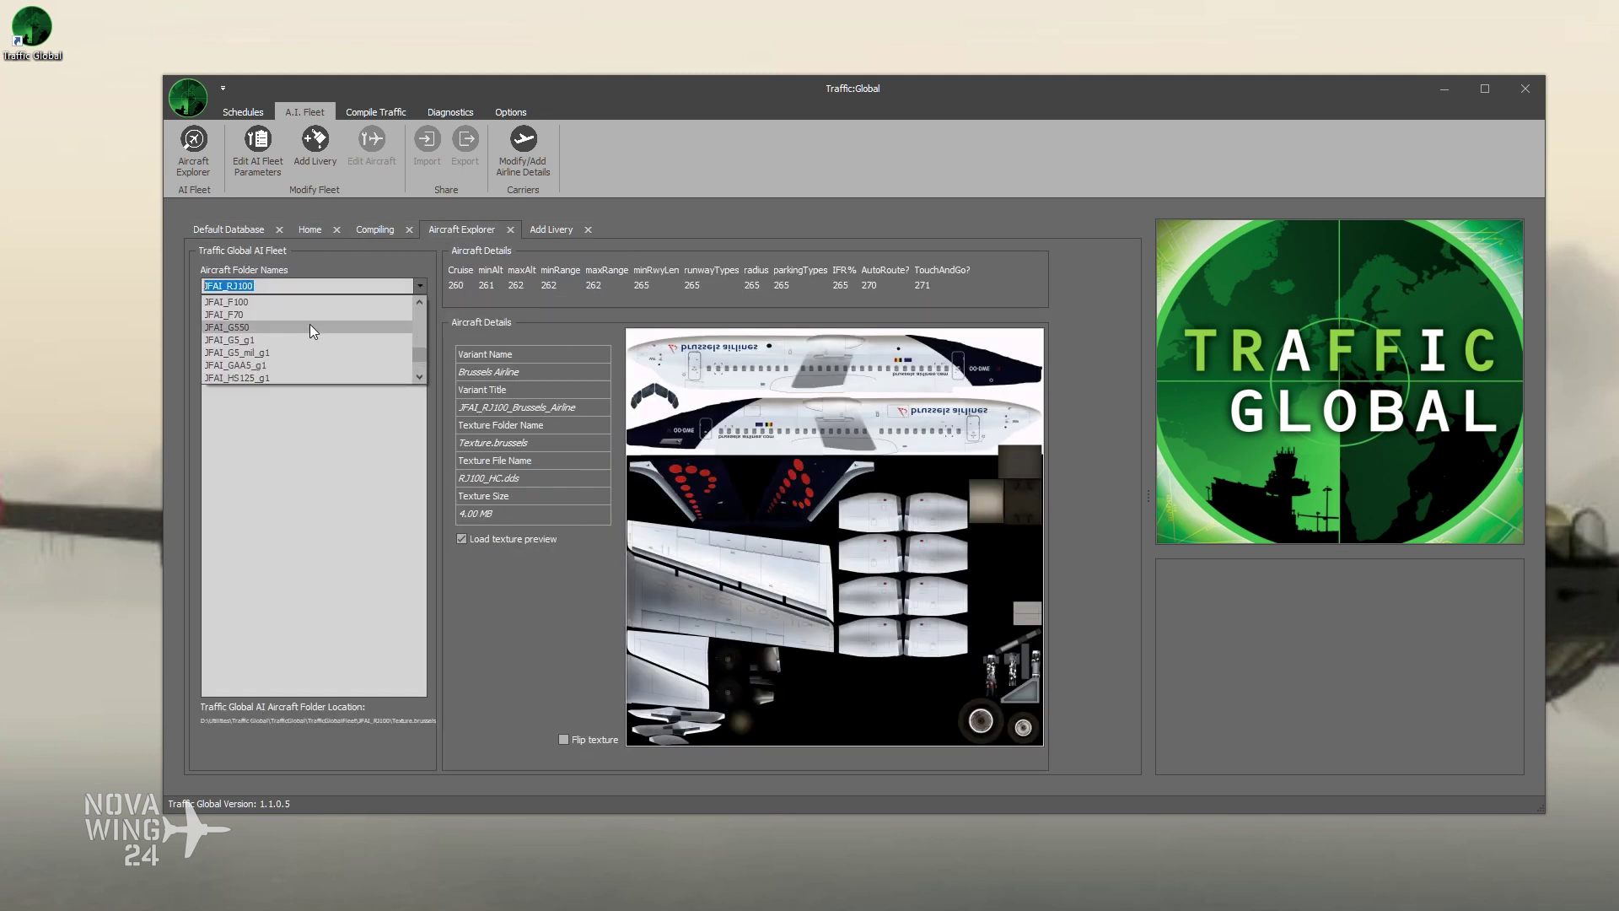
{"action": "scroll", "coordinate": [314, 325], "scroll_direction": "up", "scroll_amount": 2}
{"action": "left_click", "coordinate": [287, 325]}
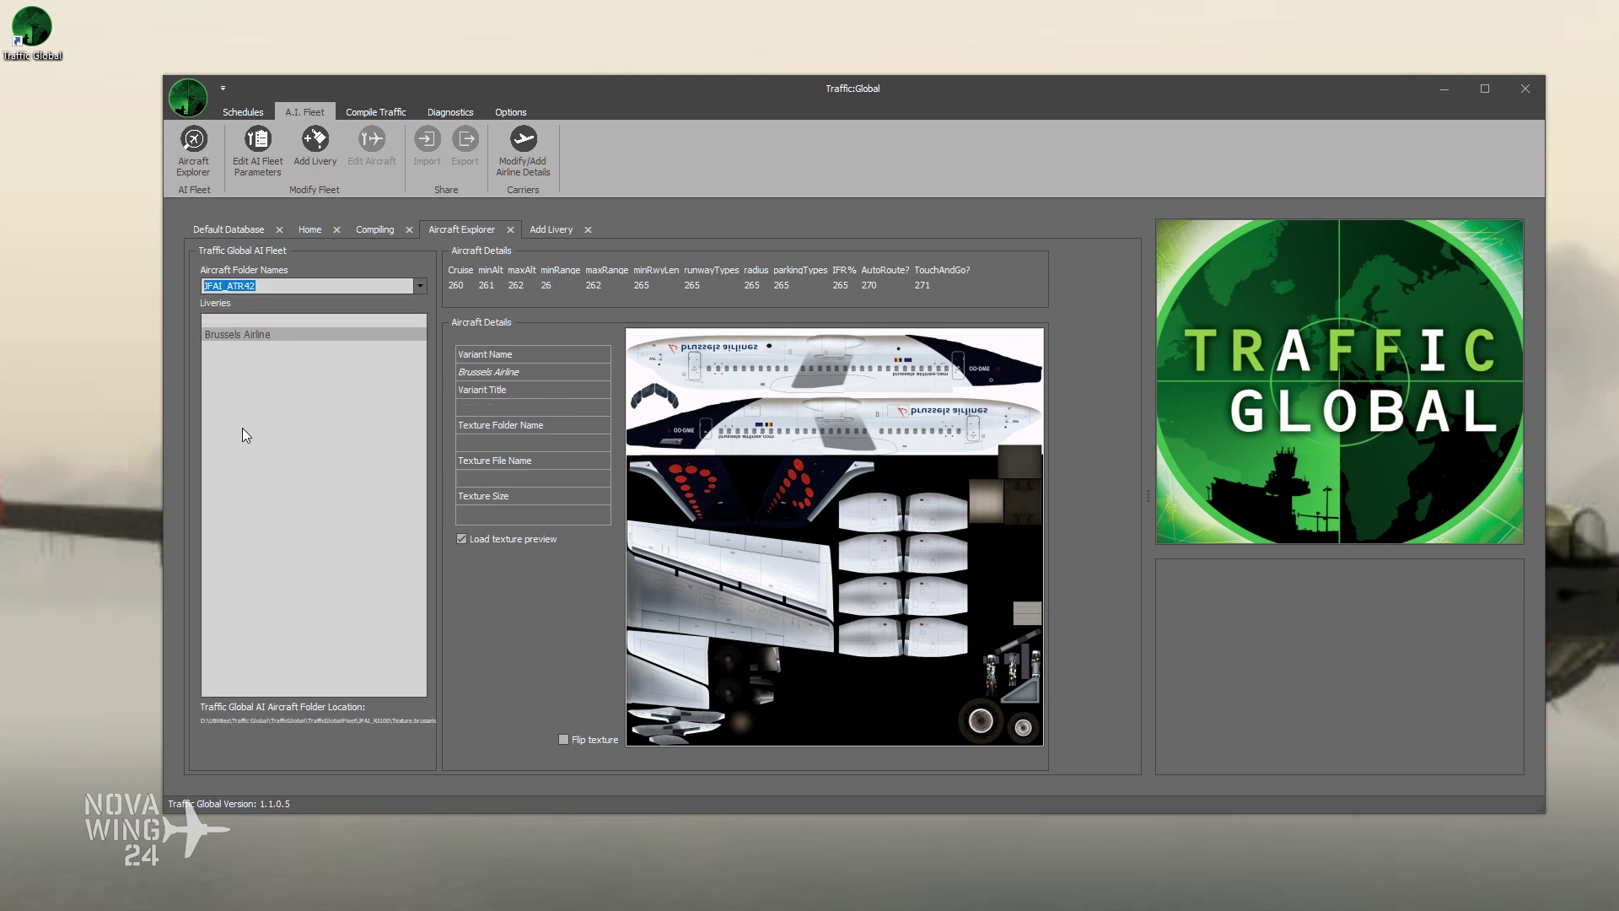
{"action": "left_click", "coordinate": [238, 446]}
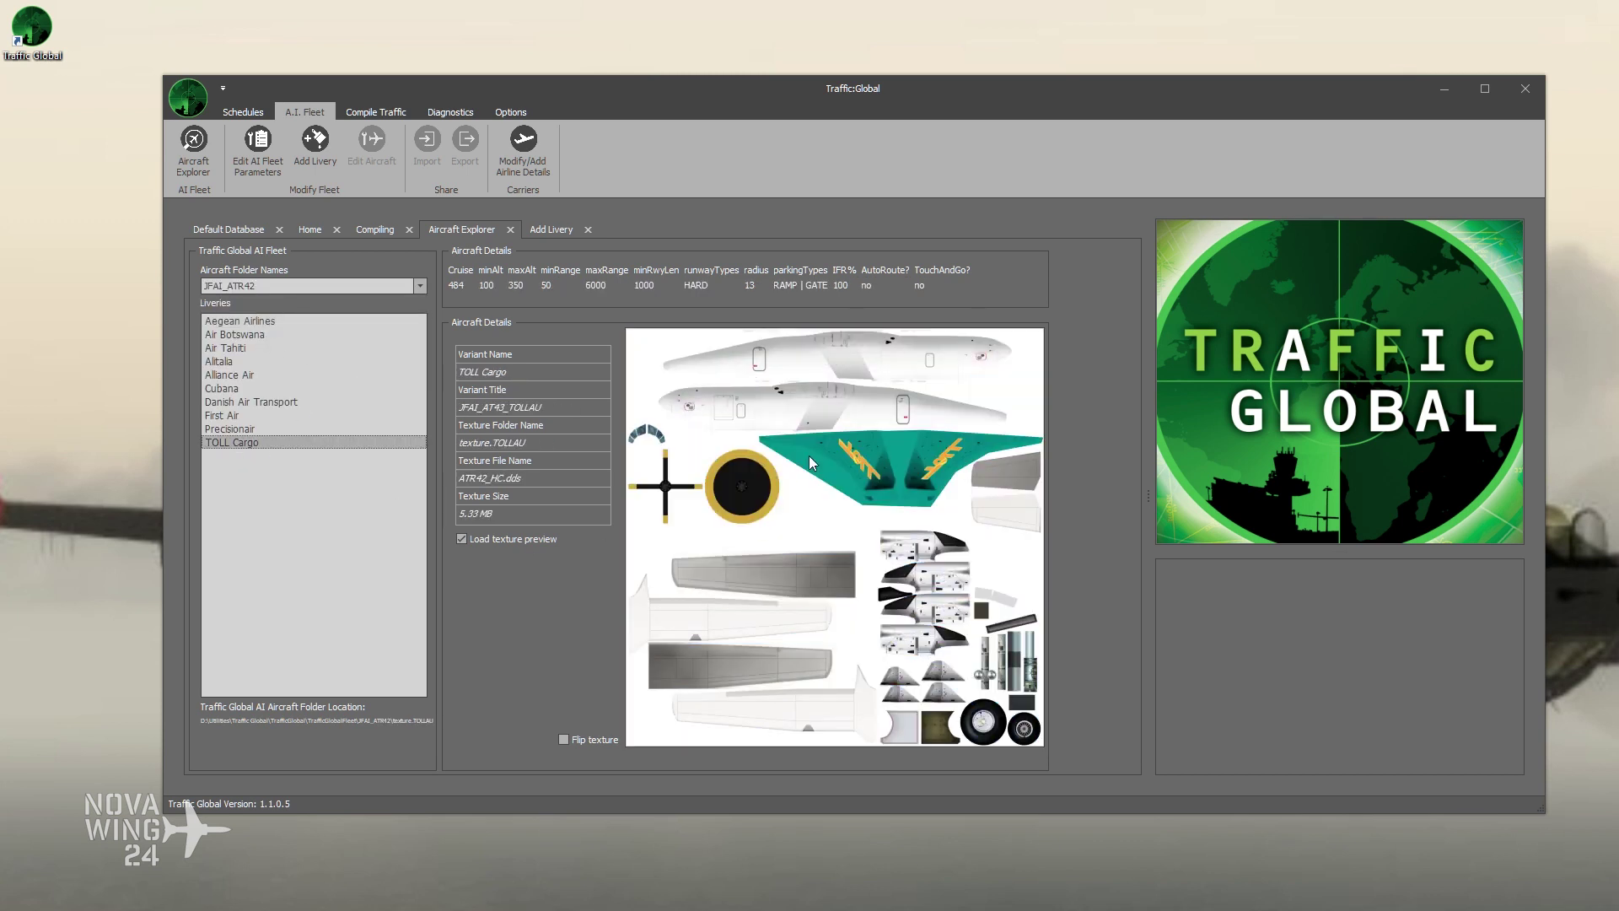
{"action": "left_click", "coordinate": [564, 740]}
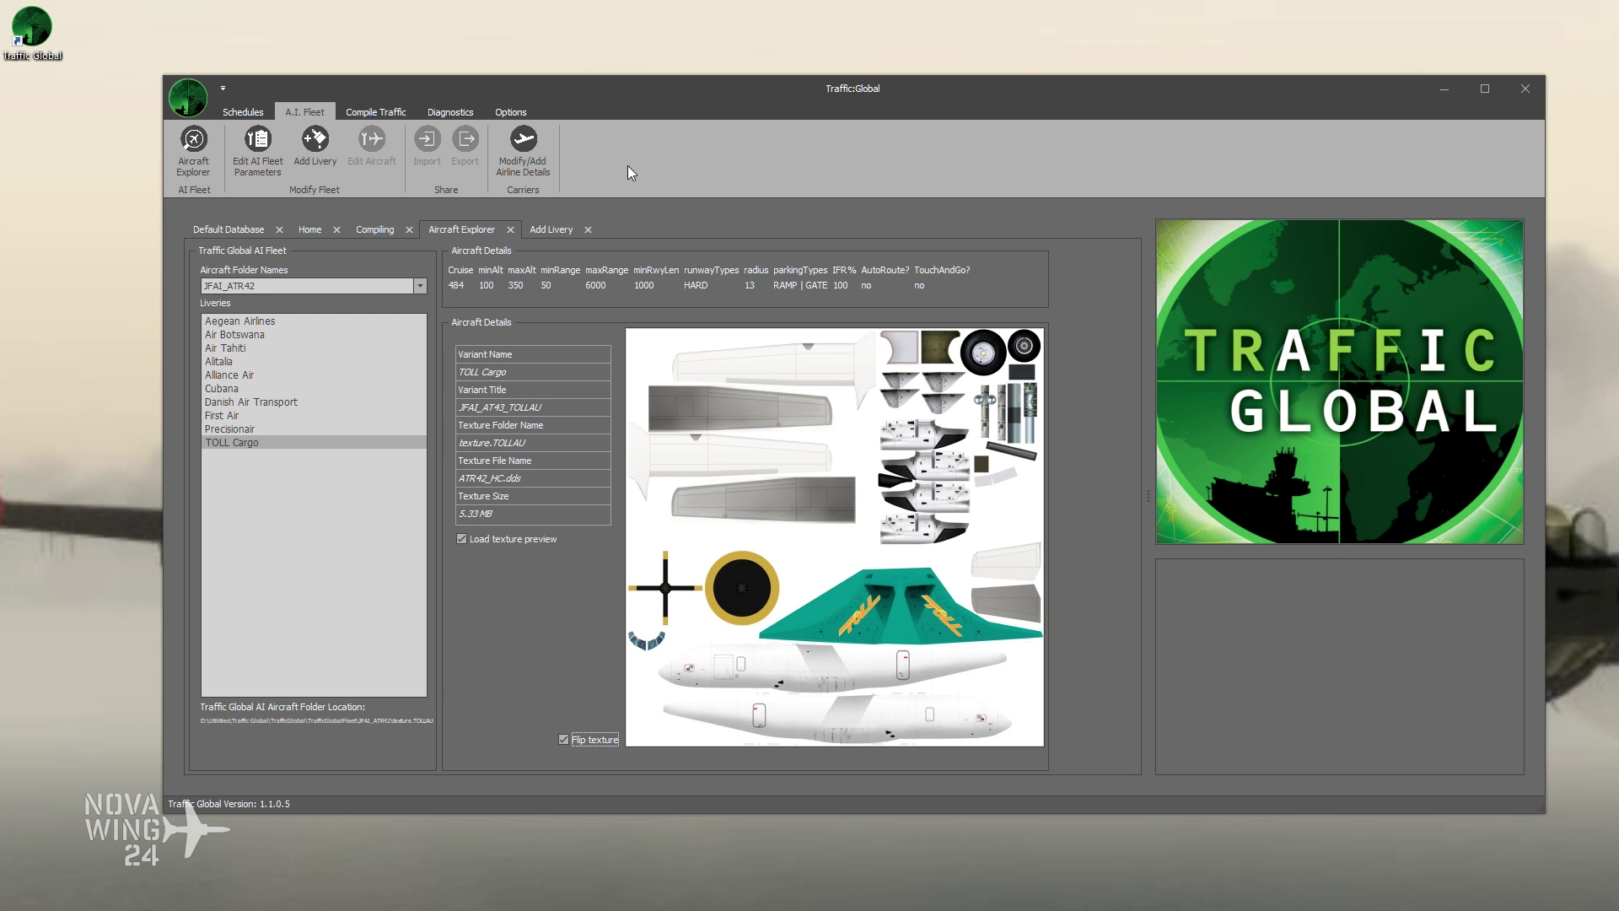
Step: Close the Add Livery and Aircraft Explorer pages and bring up the traffic compilation tools
{"action": "left_click", "coordinate": [563, 229]}
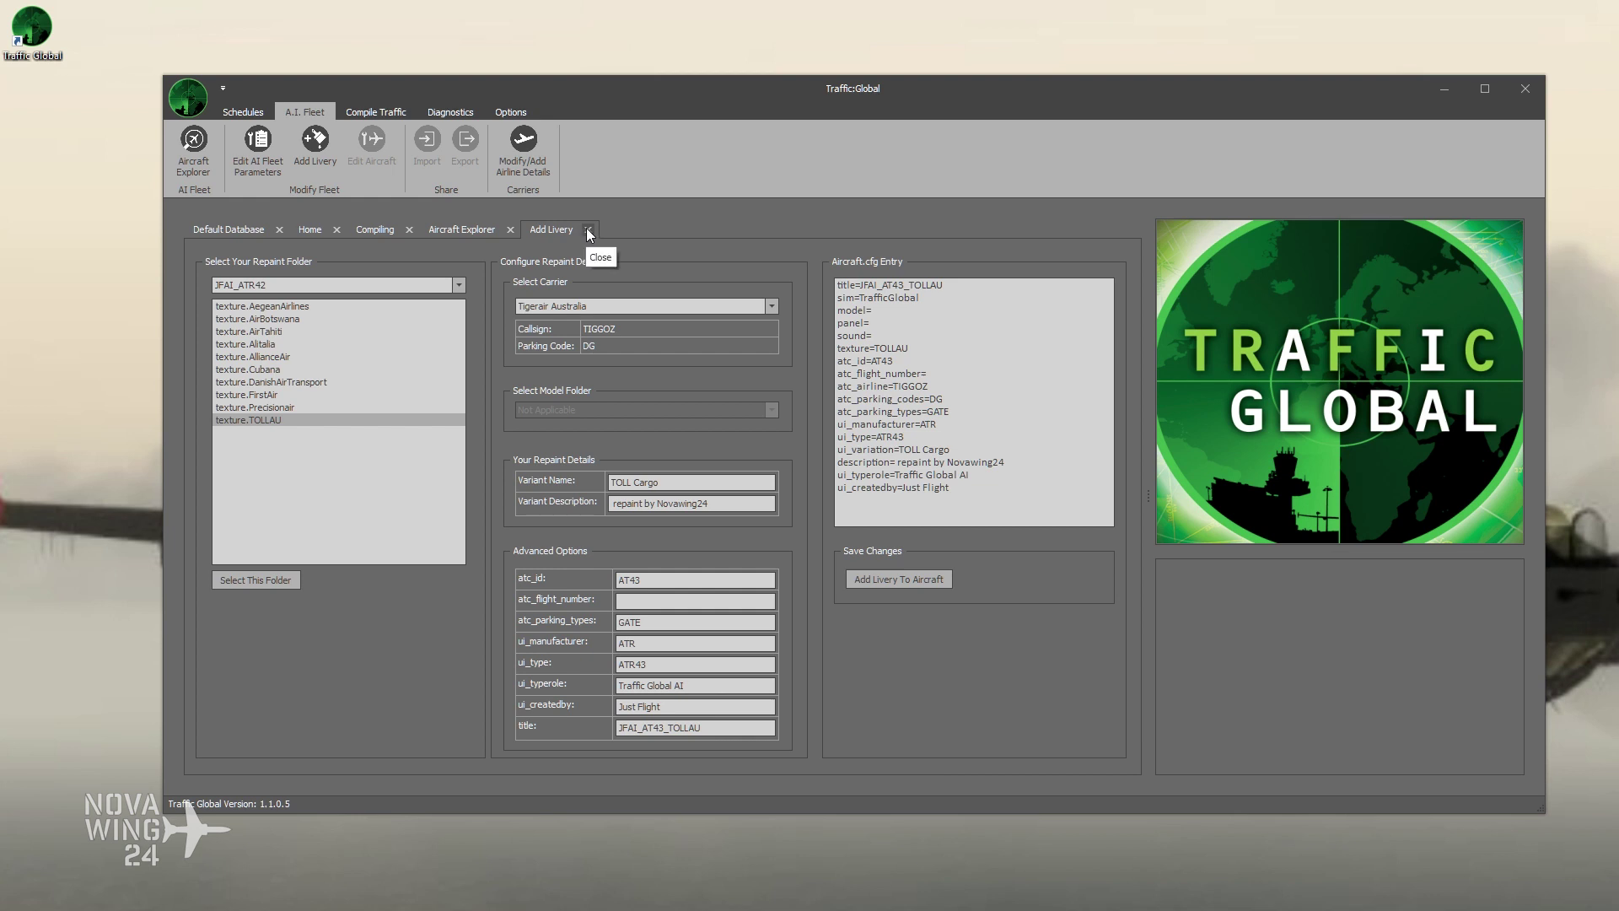
{"action": "left_click", "coordinate": [588, 230]}
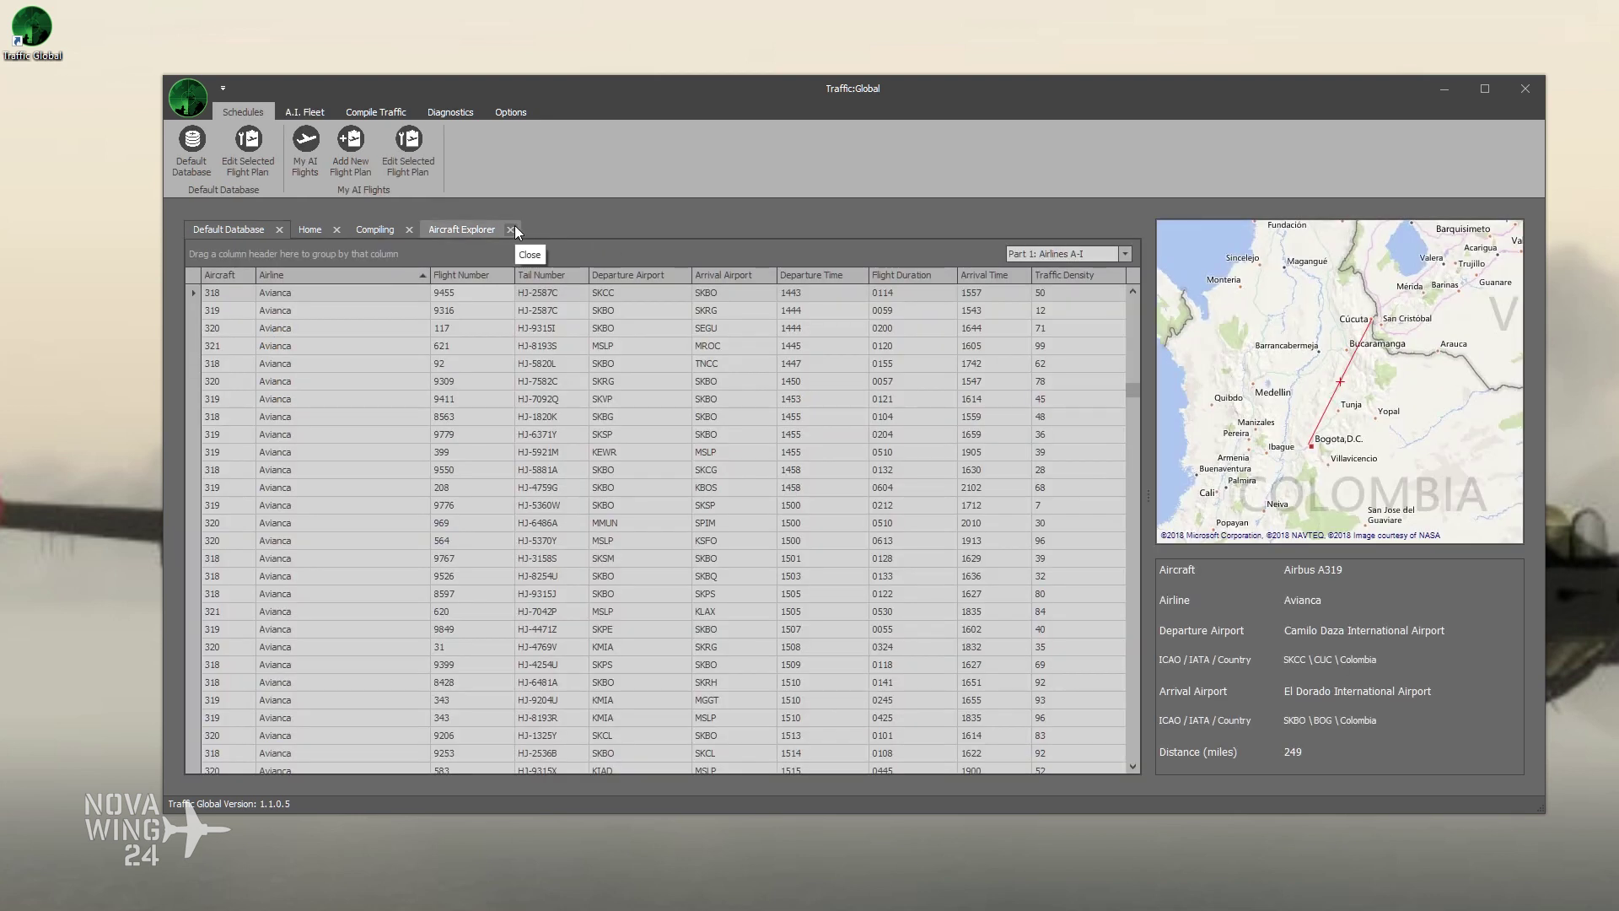
{"action": "left_click", "coordinate": [512, 228]}
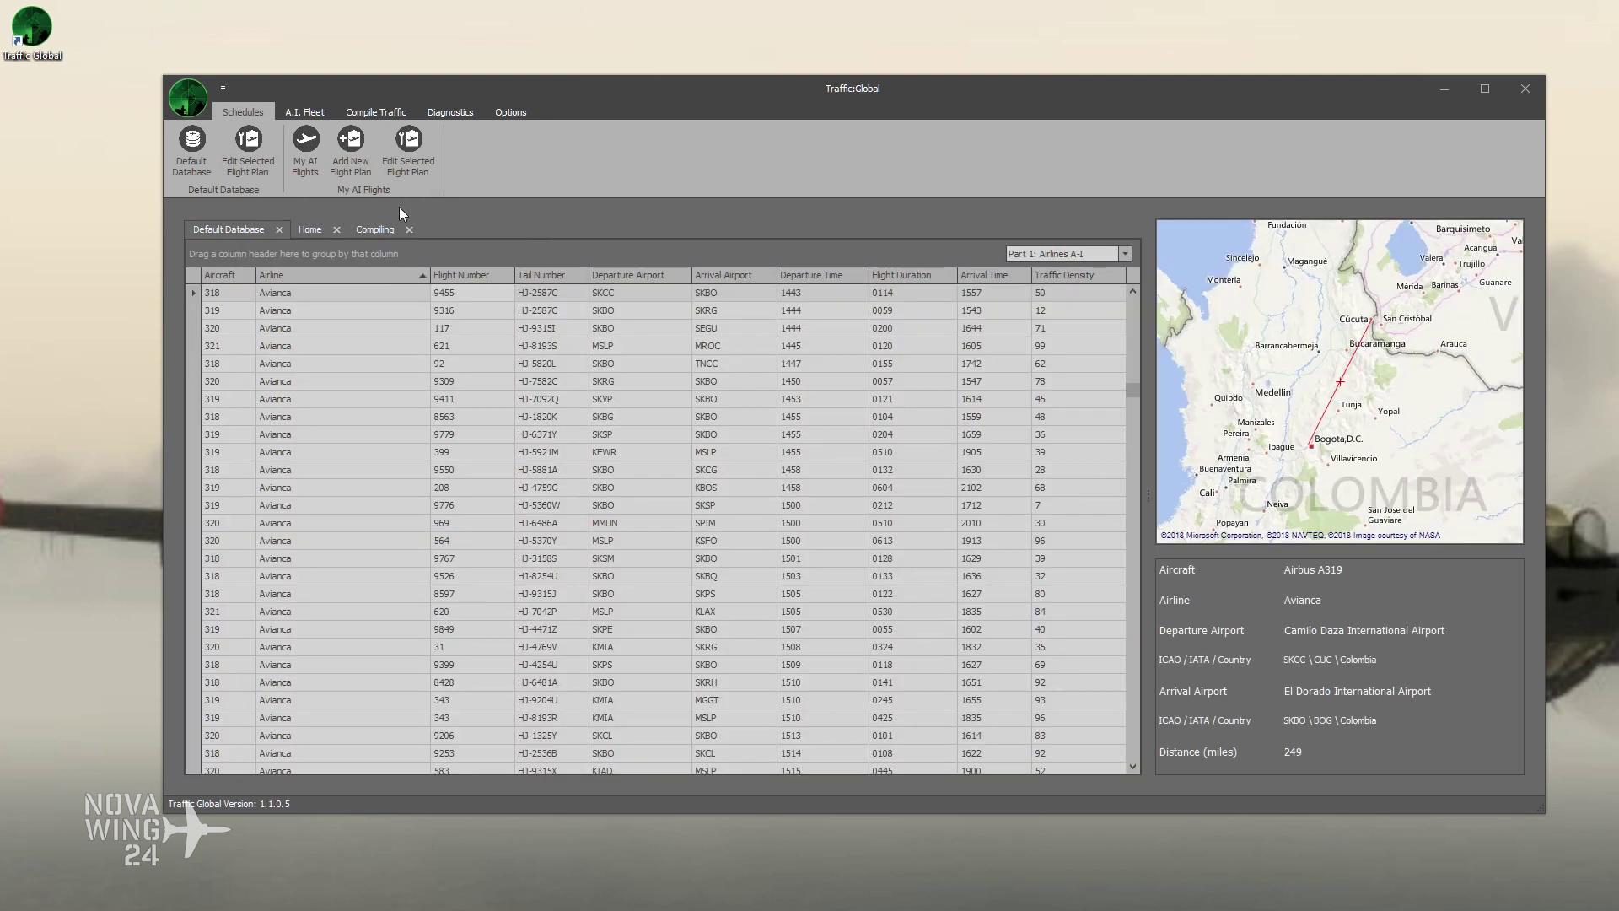
{"action": "left_click", "coordinate": [305, 113]}
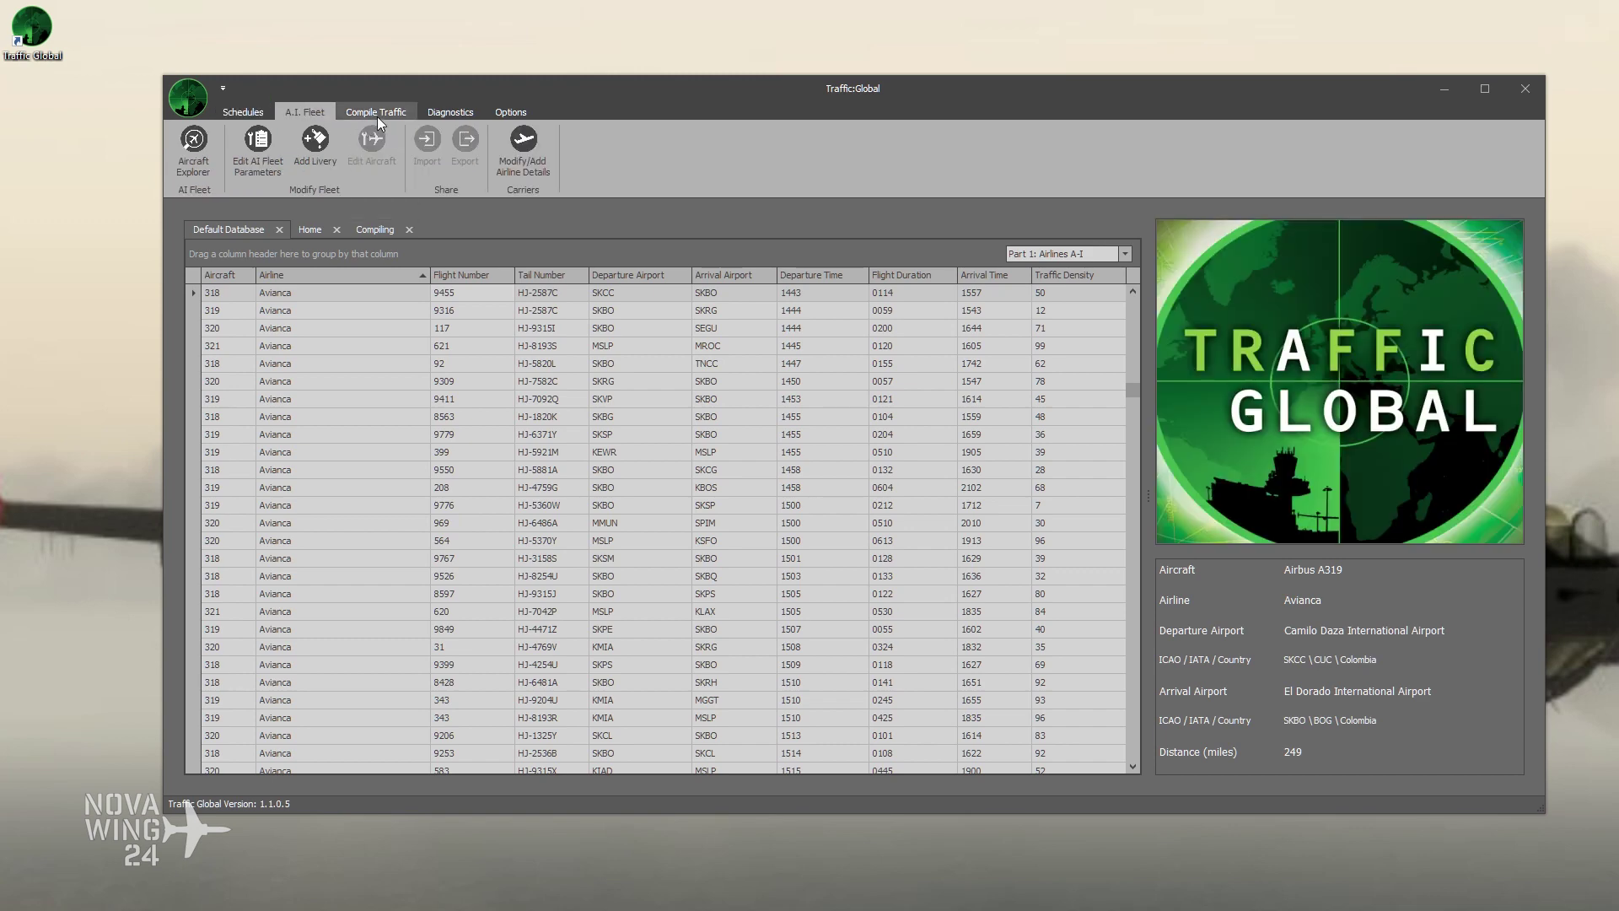
{"action": "left_click", "coordinate": [377, 118]}
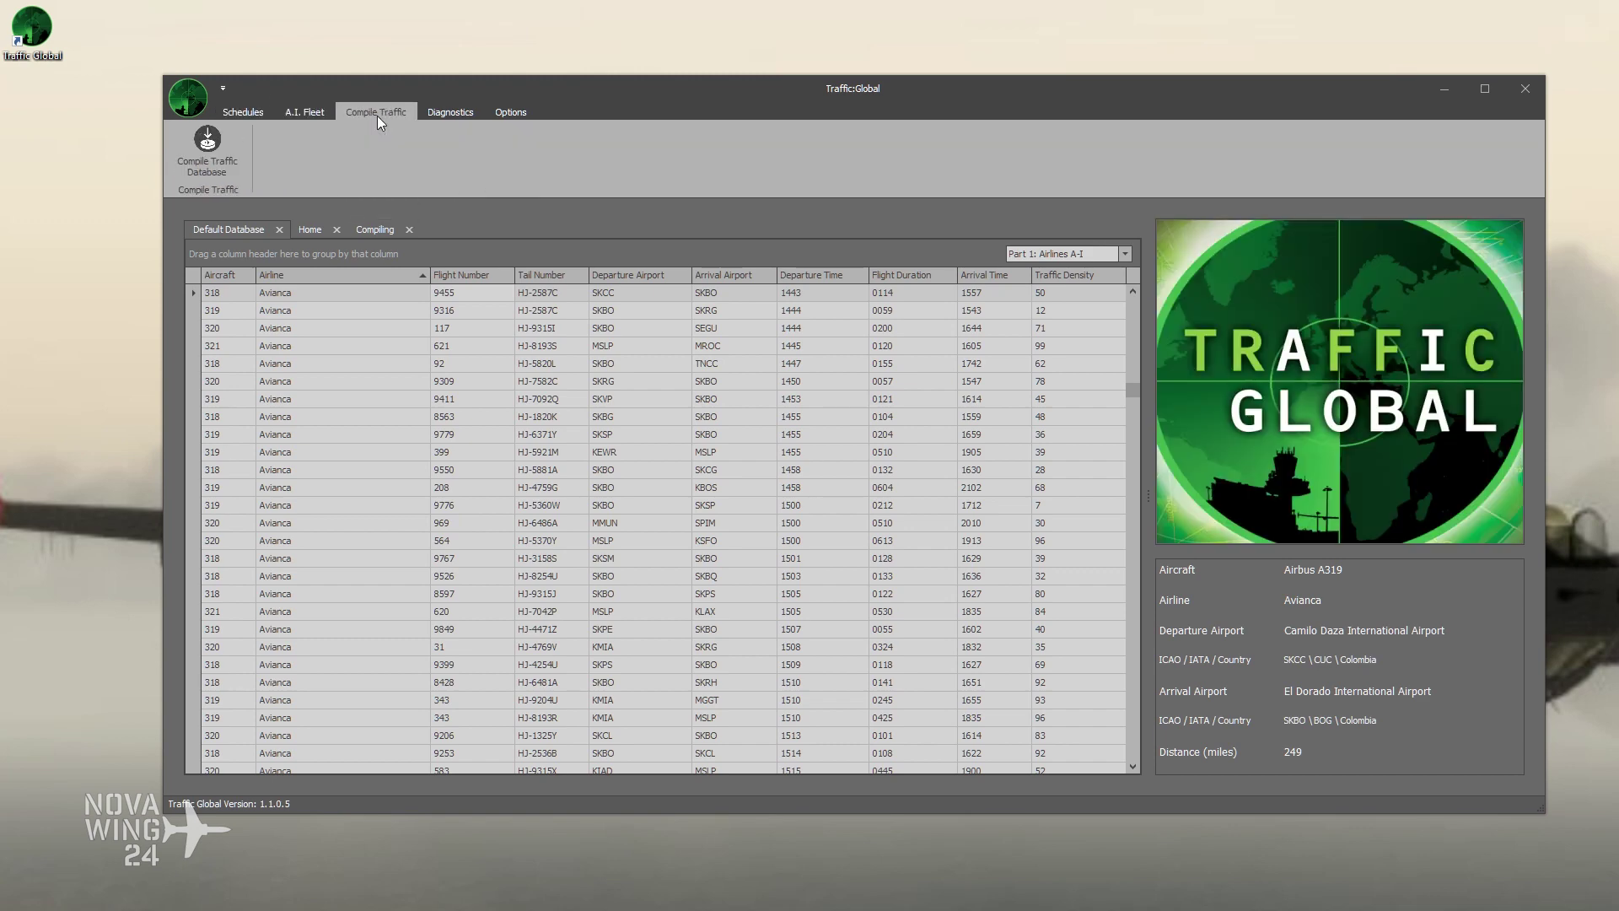
Step: Show the My AI Flights schedule list and bring up the traffic compilation tools
{"action": "left_click", "coordinate": [249, 113]}
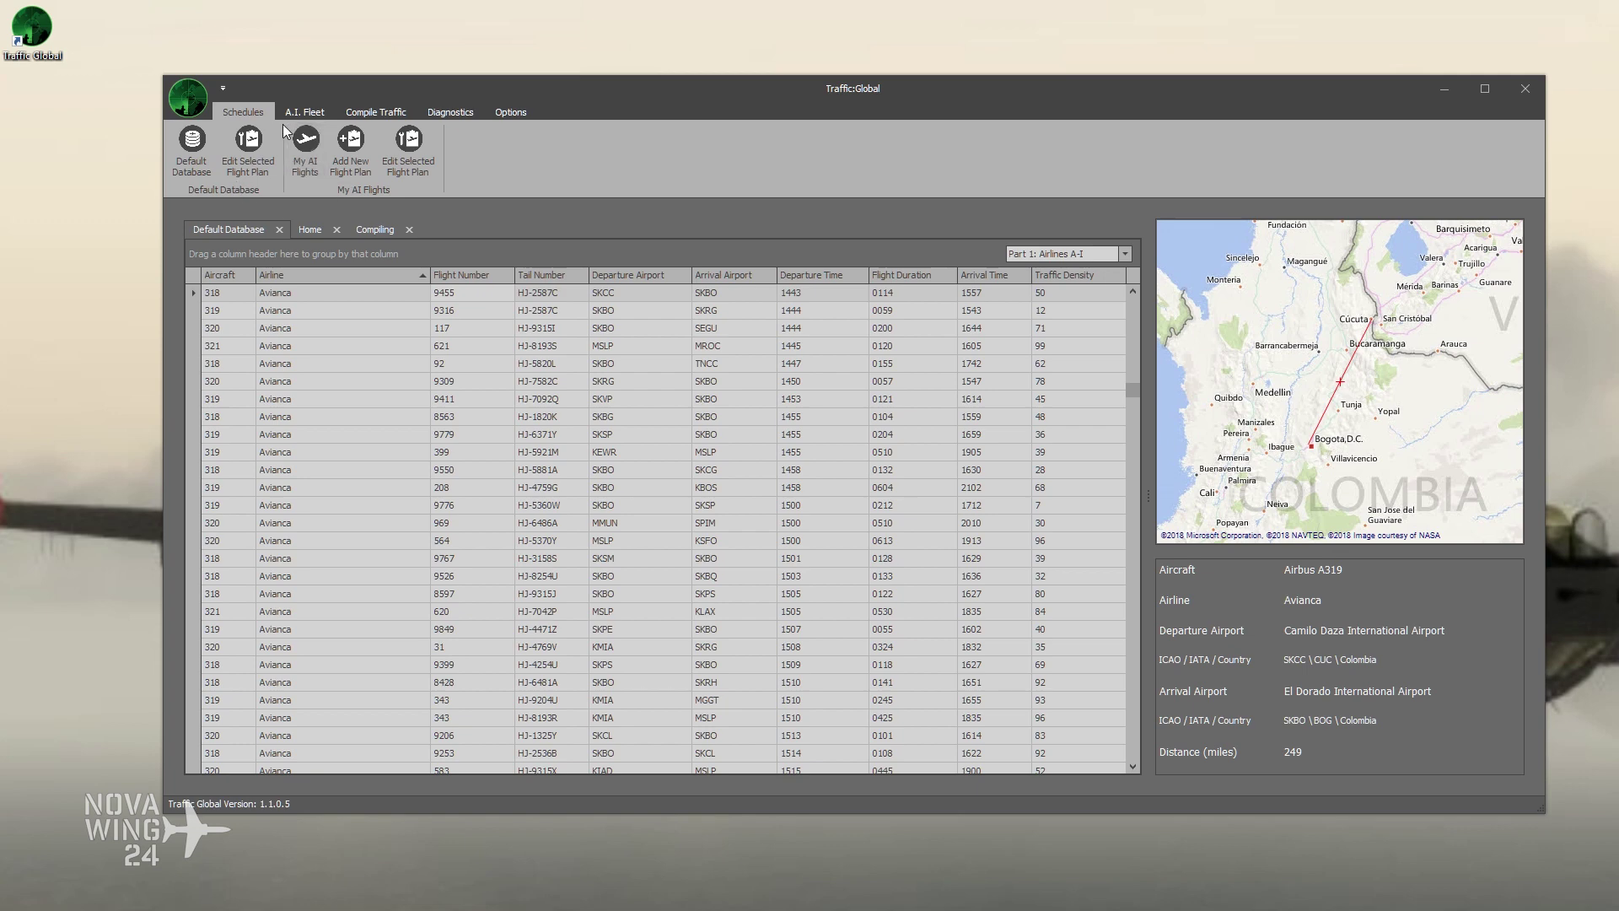
{"action": "left_click", "coordinate": [295, 145]}
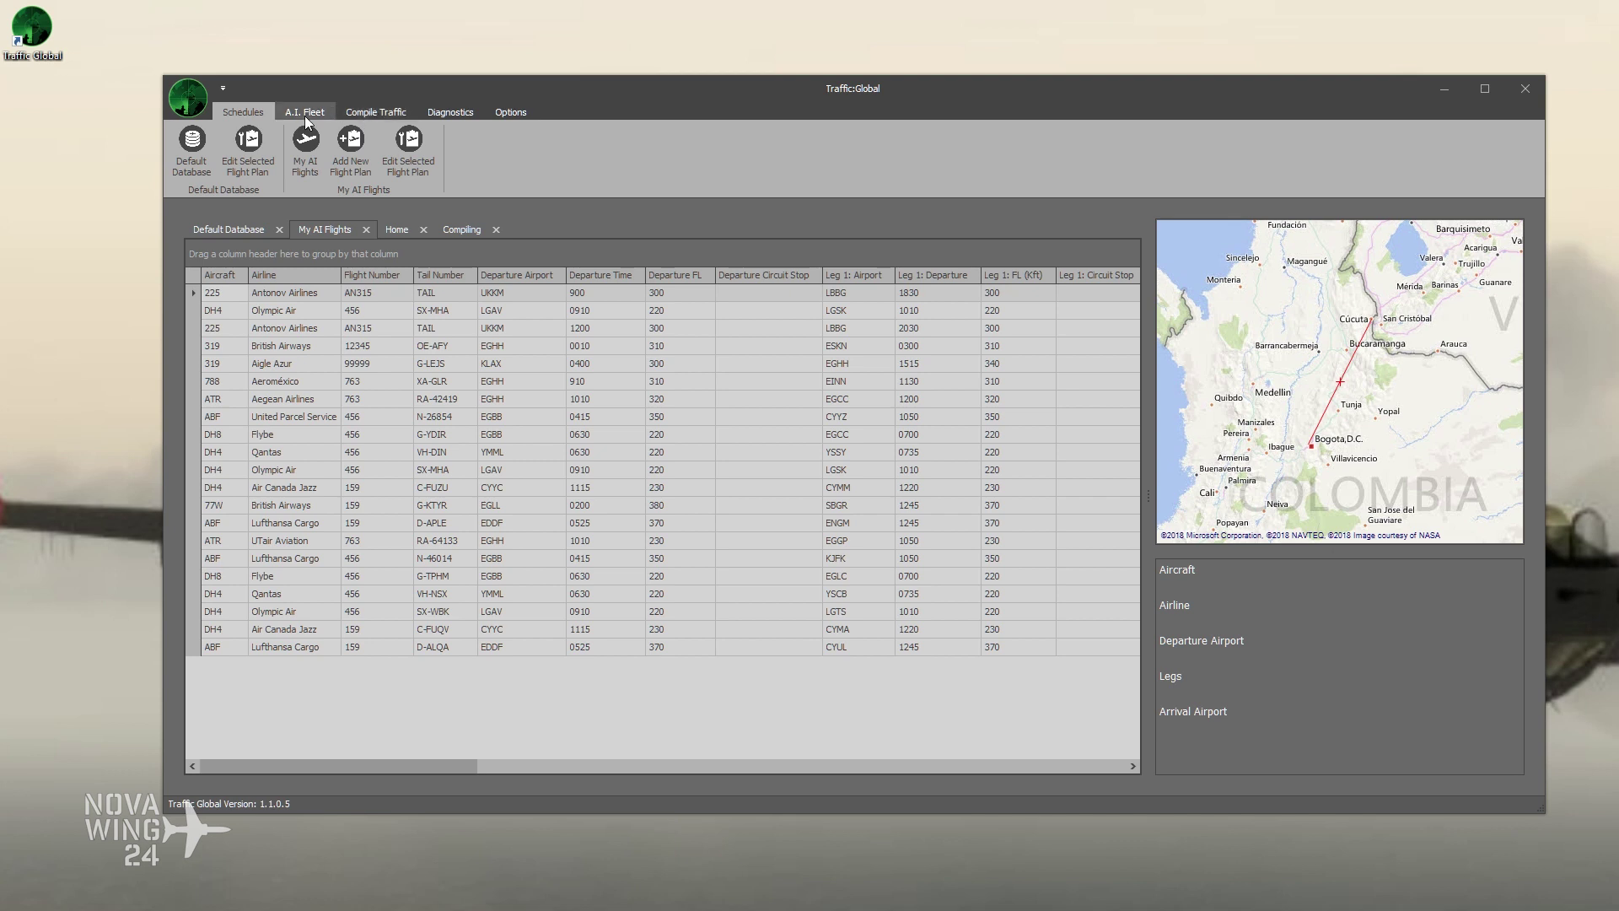
{"action": "left_click", "coordinate": [408, 111]}
Step: View the diagnostic report and Legacy BGL Check tools on the Diagnostics page, and close that page
{"action": "left_click", "coordinate": [453, 117]}
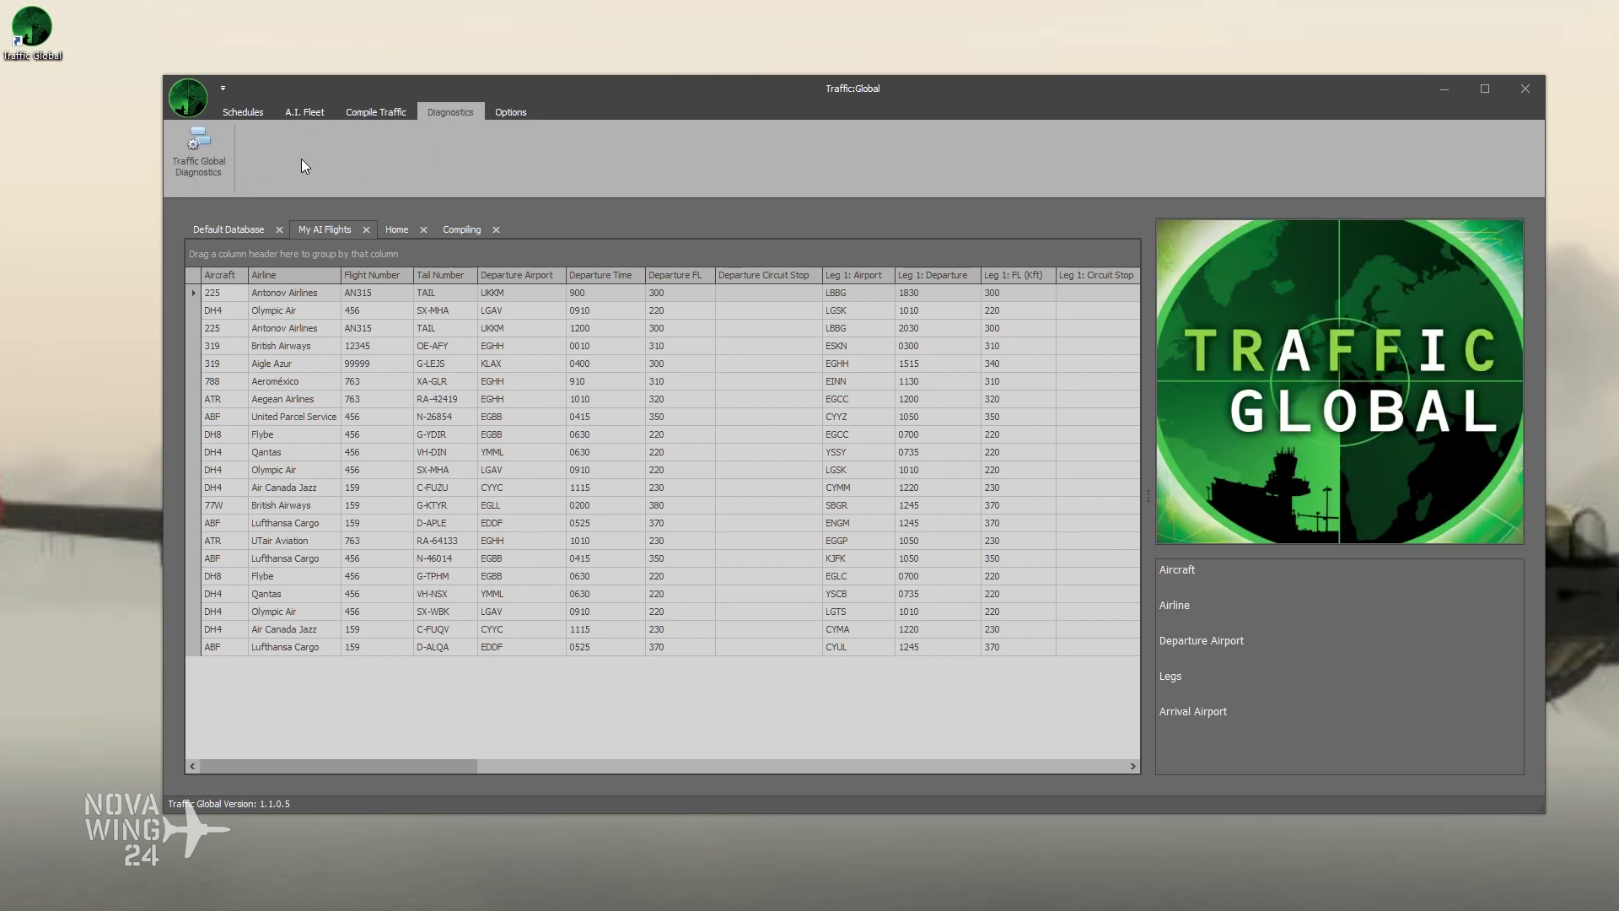
{"action": "left_click", "coordinate": [201, 158]}
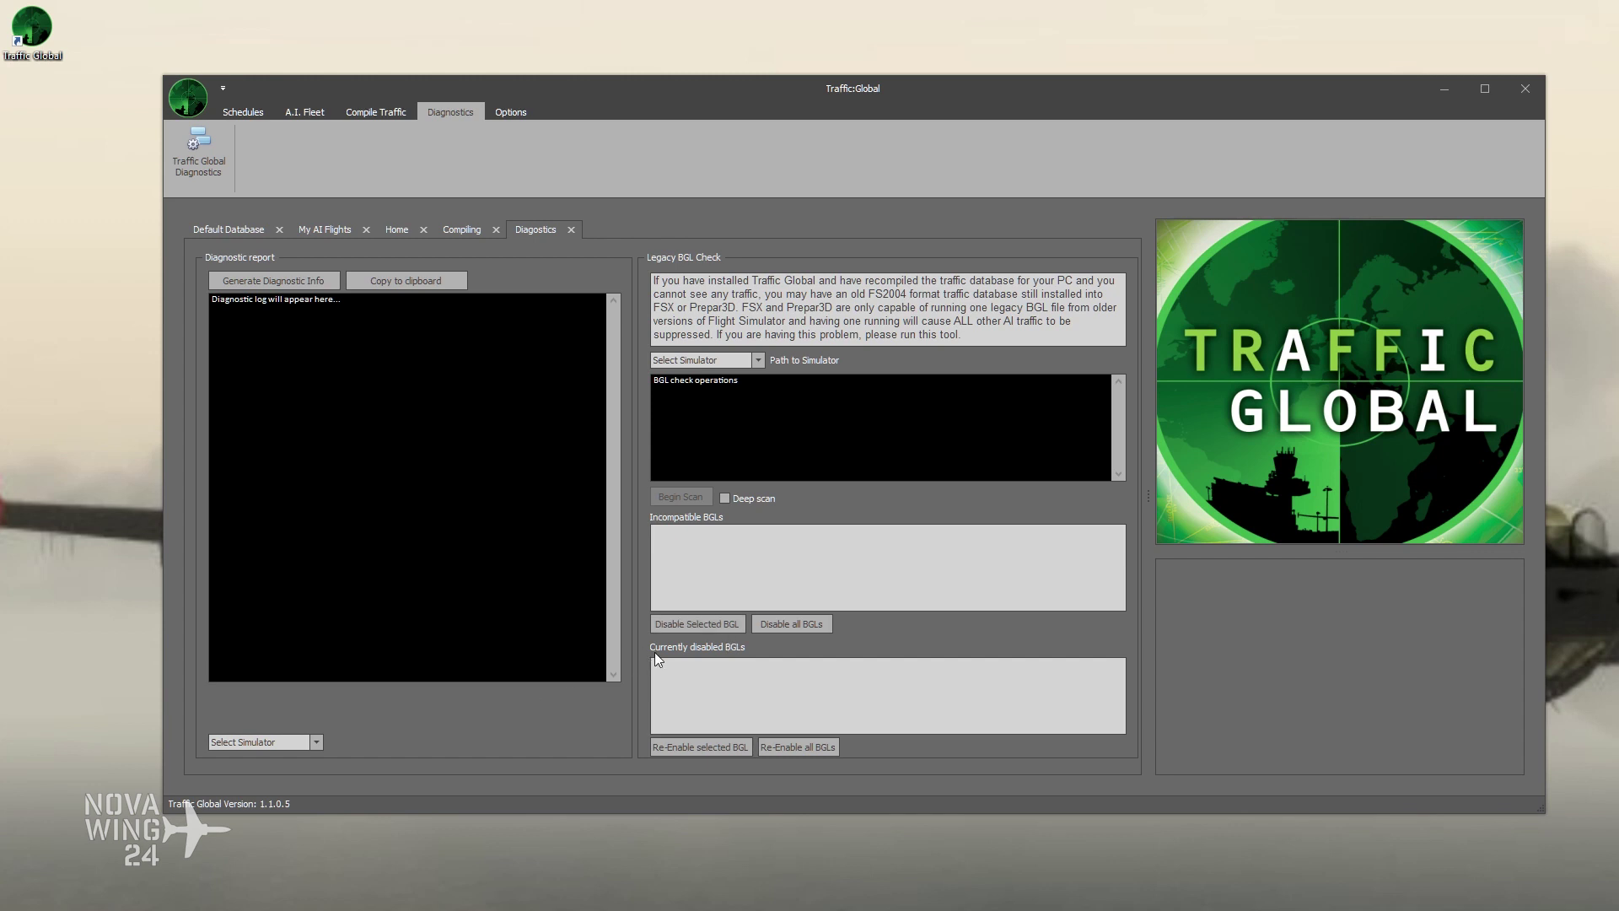
{"action": "left_click", "coordinate": [518, 113]}
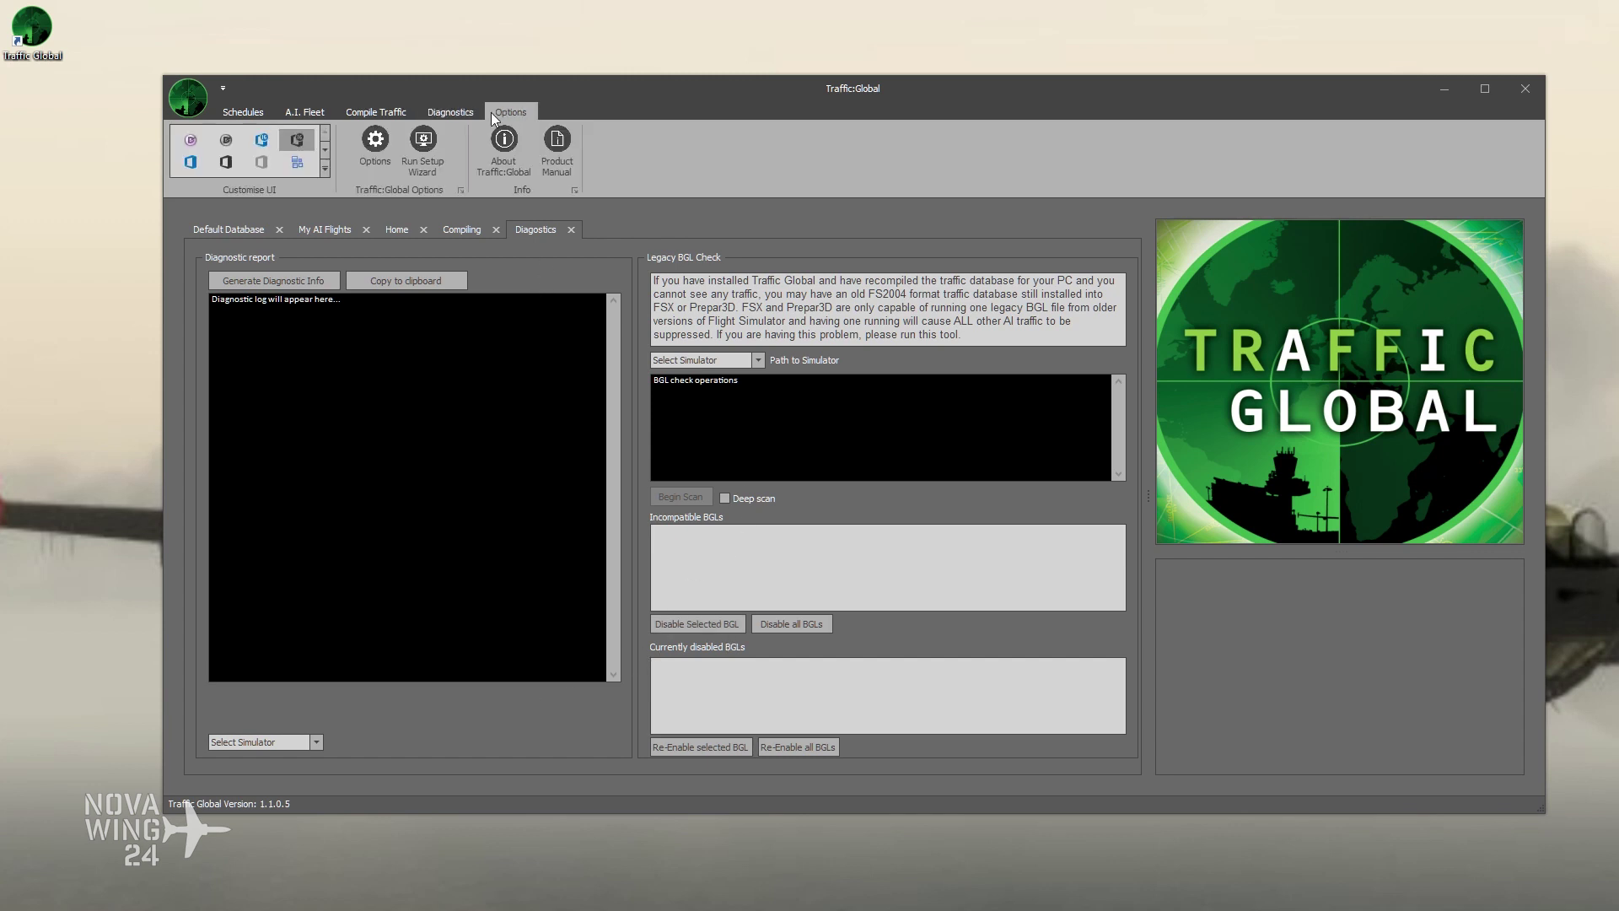
{"action": "left_click", "coordinate": [570, 230]}
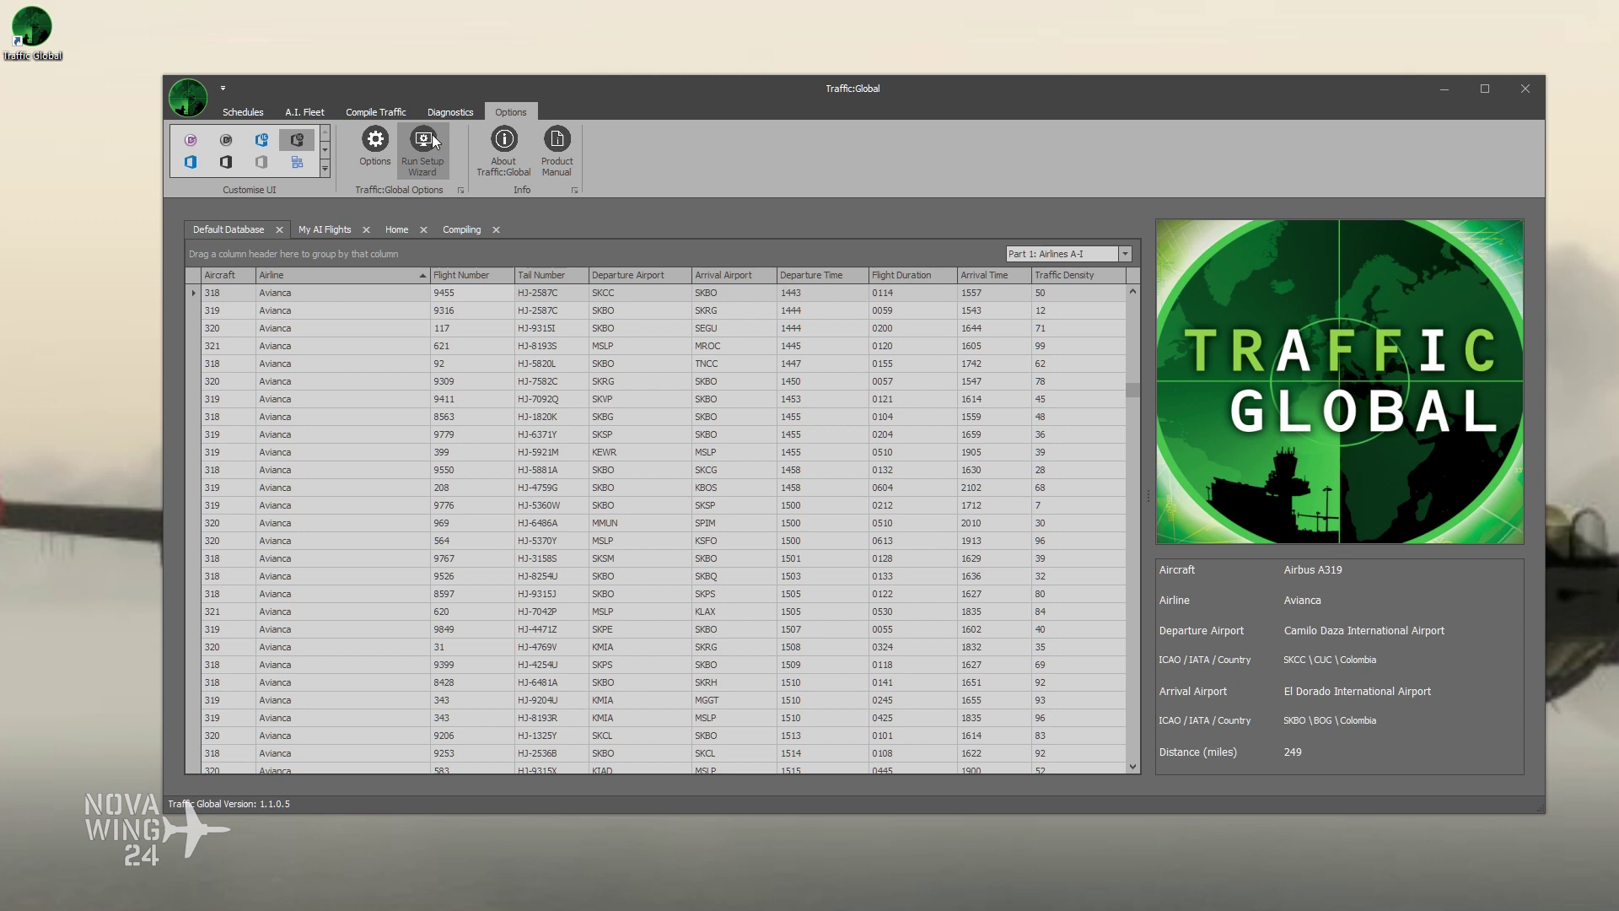
Step: Select Bing Map as the map source in Options and review the aircraft options for moving jetways and the plane spotter
{"action": "left_click", "coordinate": [378, 150]}
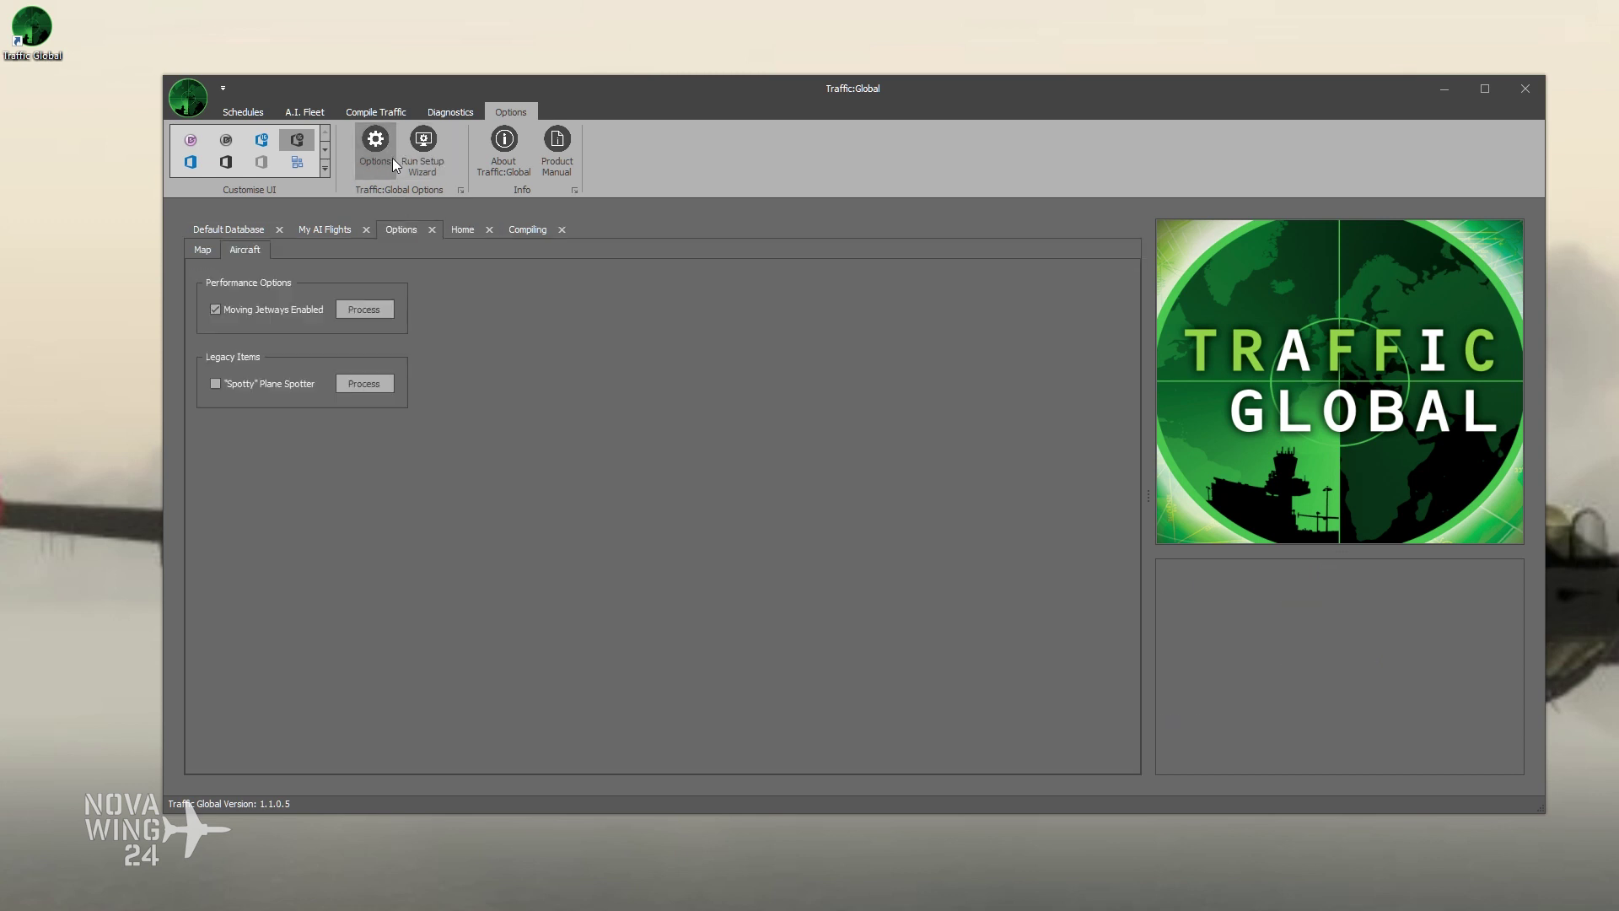
{"action": "left_click", "coordinate": [199, 251]}
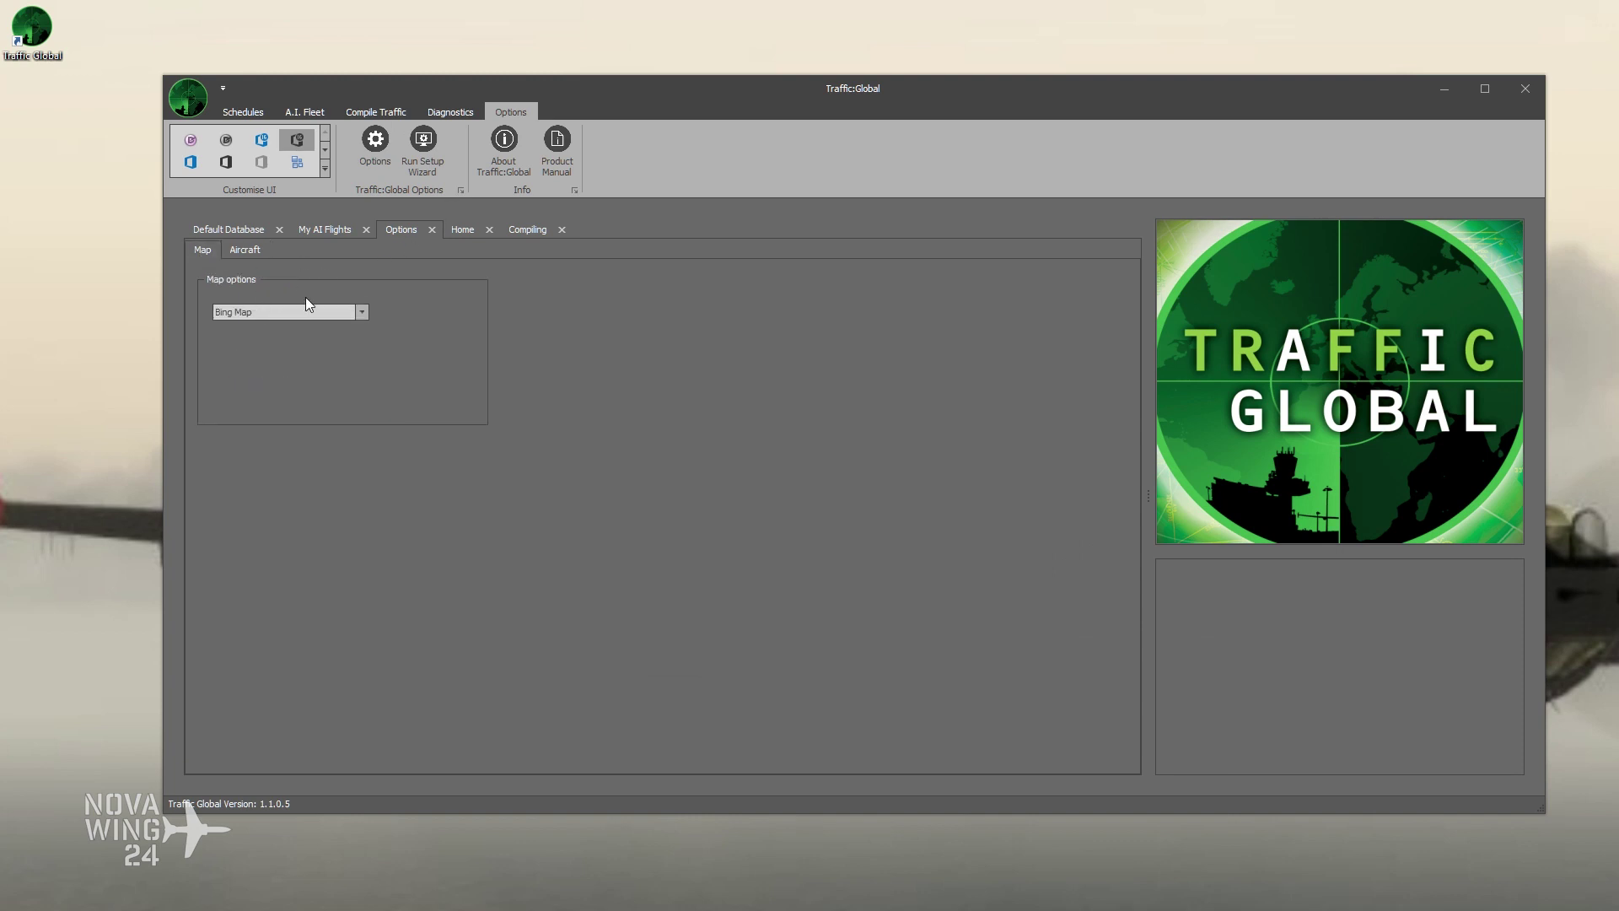
{"action": "left_click", "coordinate": [357, 313]}
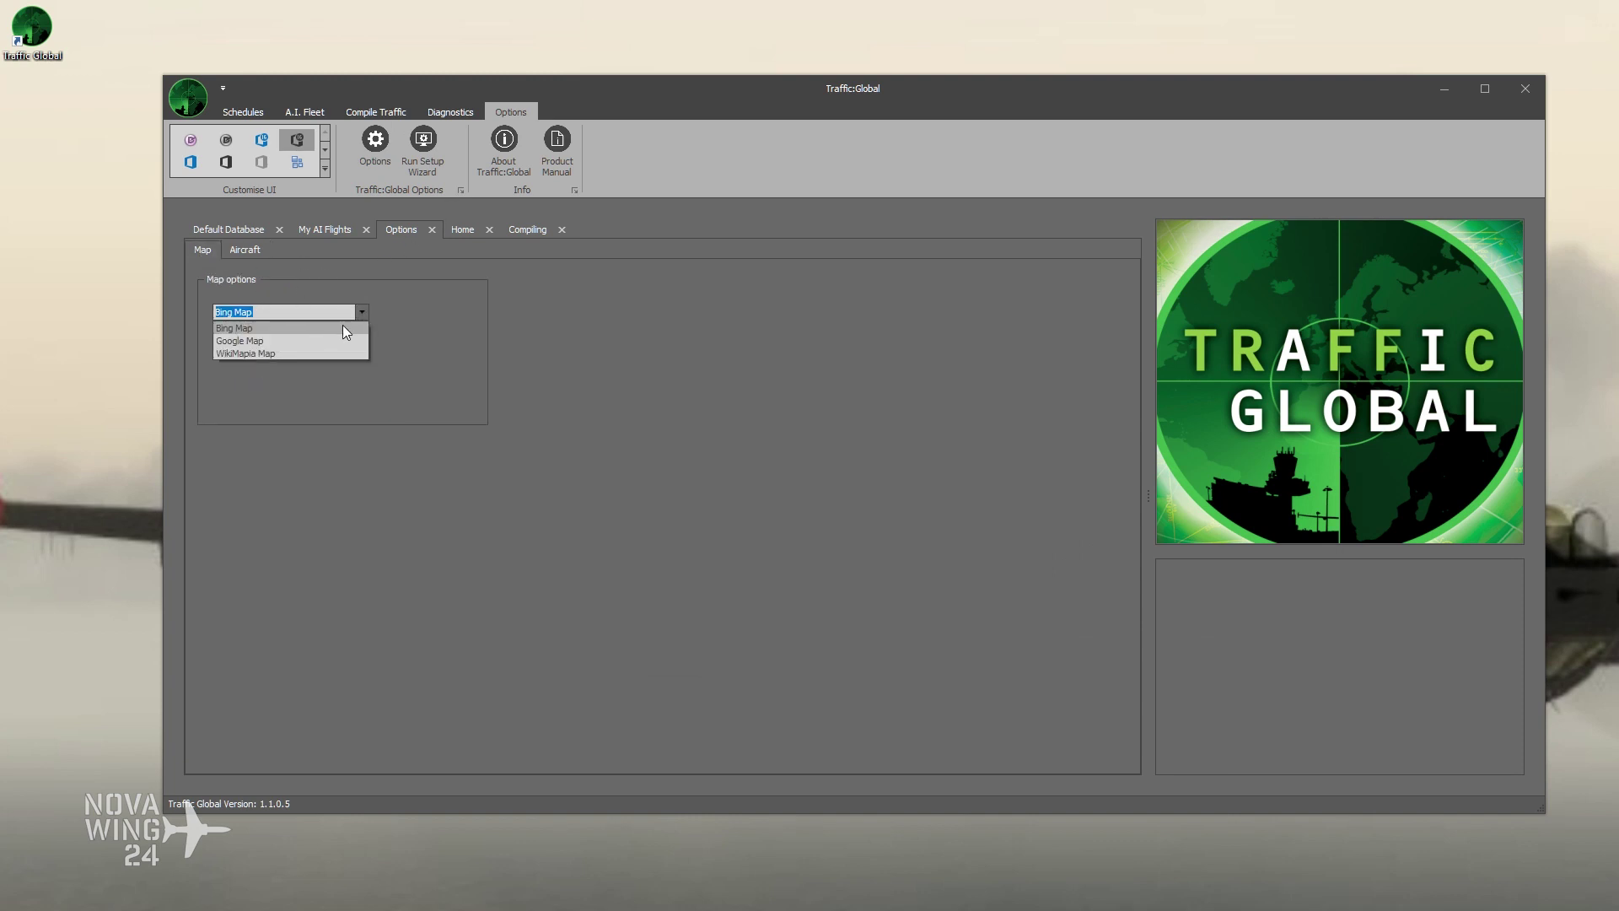
{"action": "left_click", "coordinate": [343, 327]}
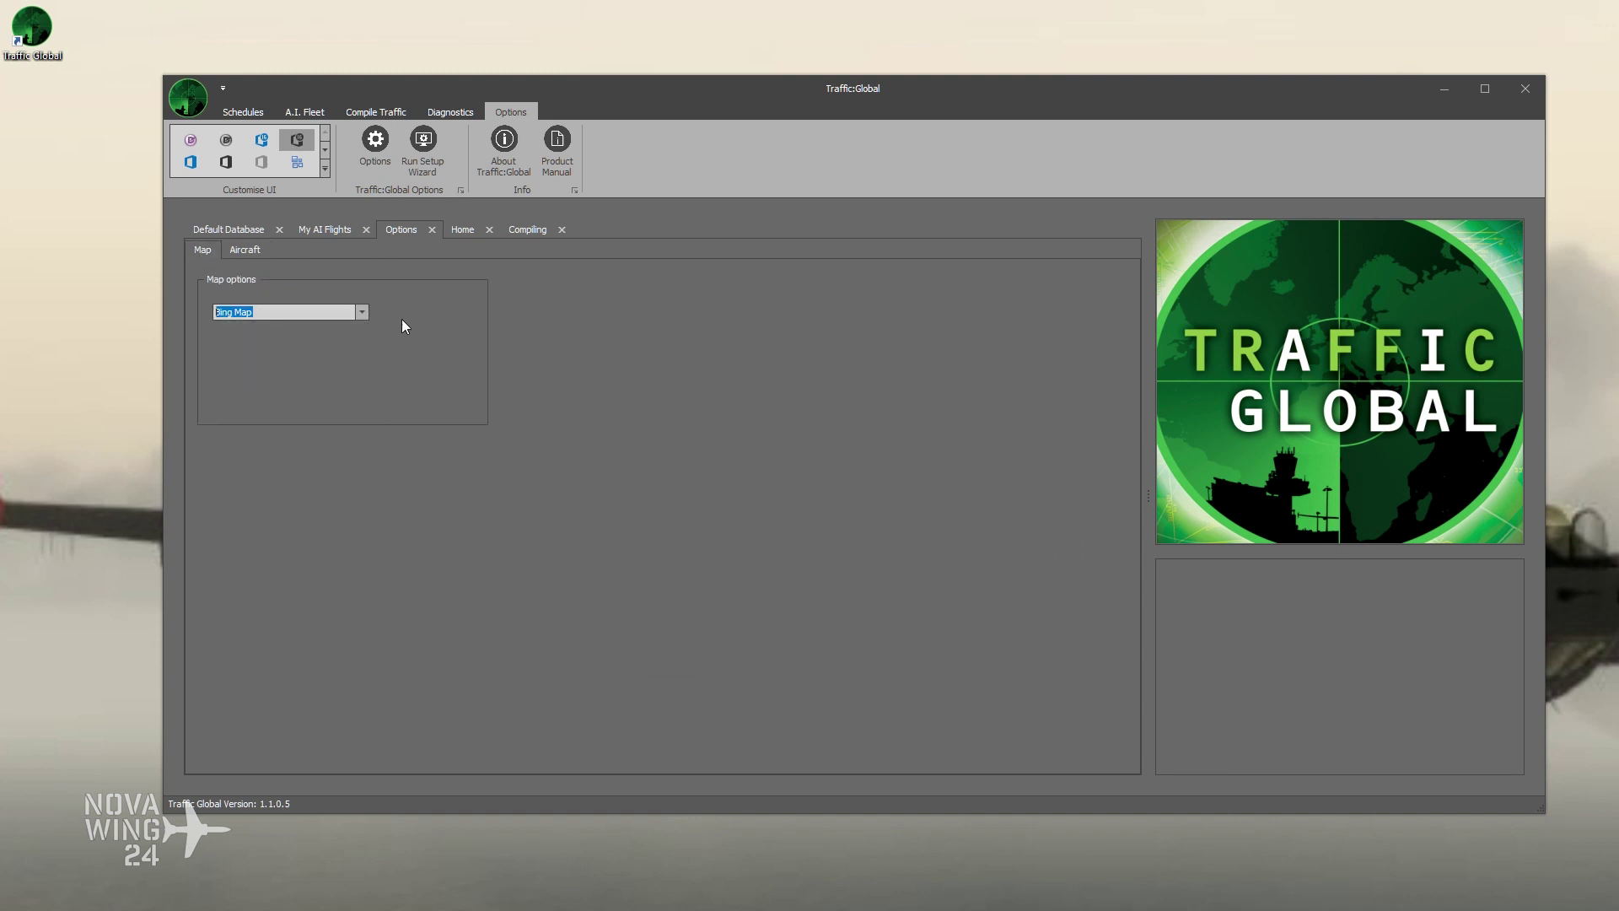
{"action": "left_click", "coordinate": [245, 249]}
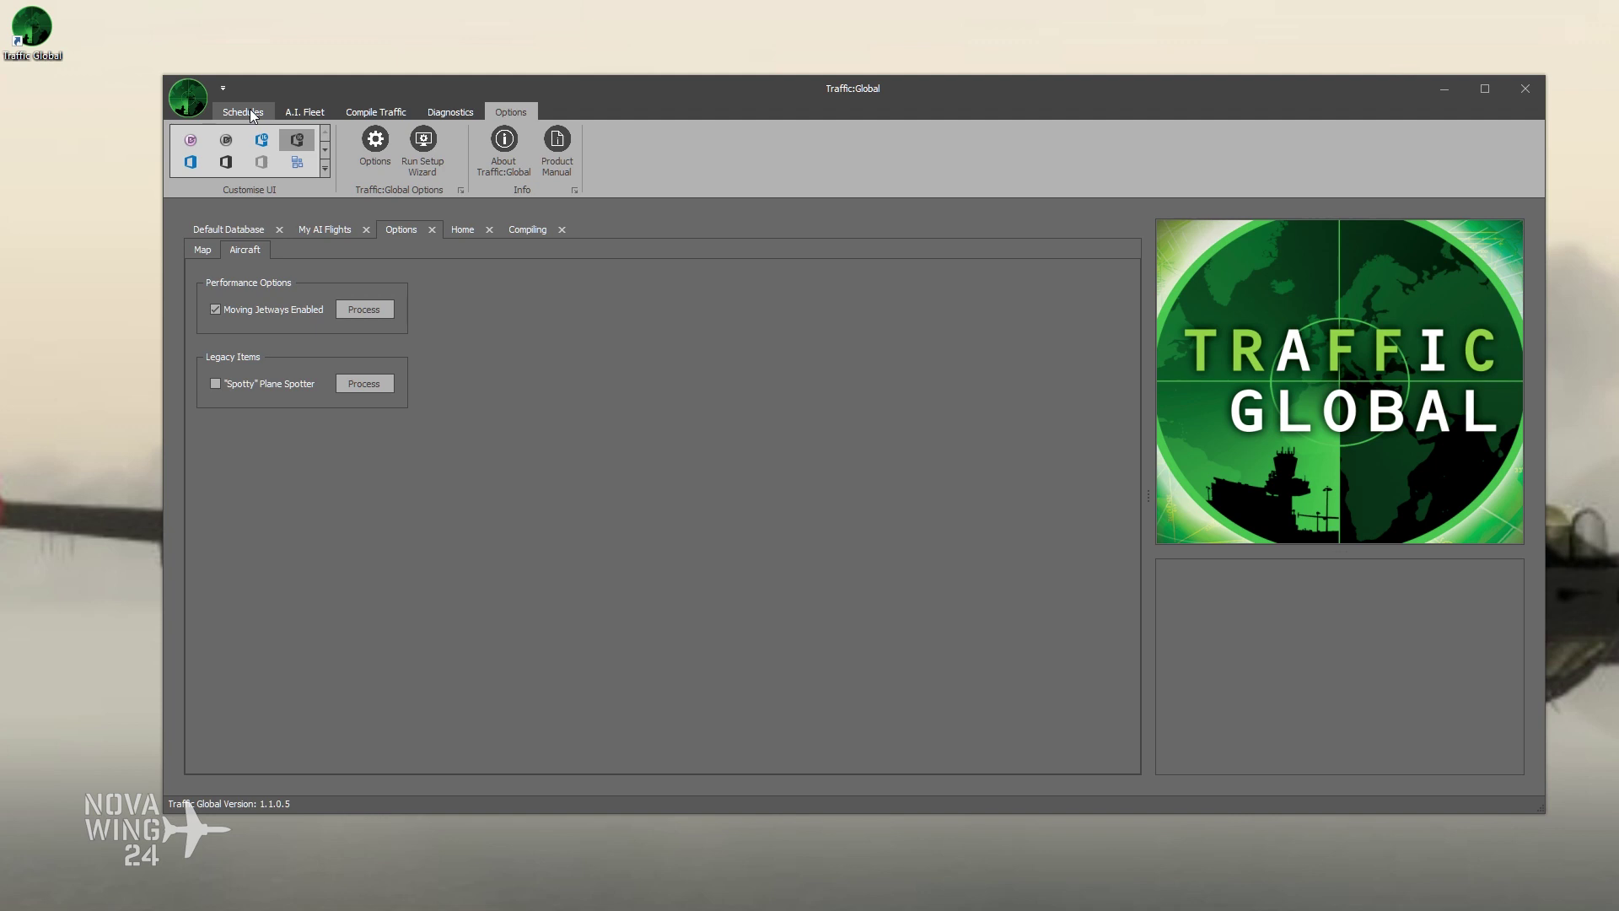
Step: Revisit the A.I. Fleet, Compile Traffic and Schedules tools, and return to the Home page
{"action": "left_click", "coordinate": [314, 115]}
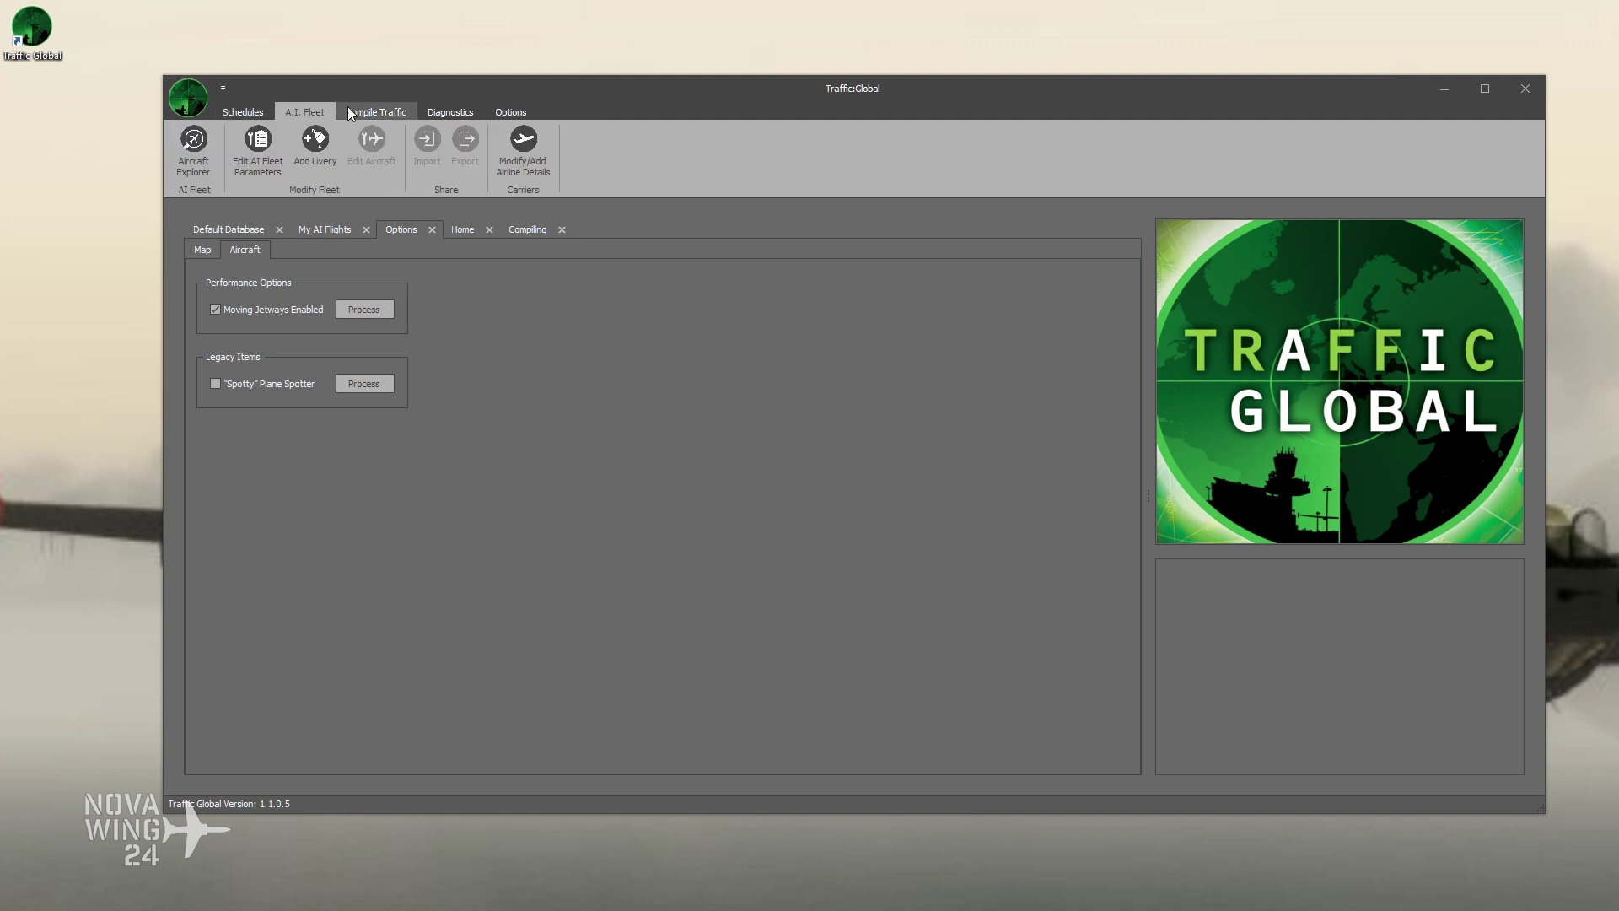
{"action": "left_click", "coordinate": [364, 115]}
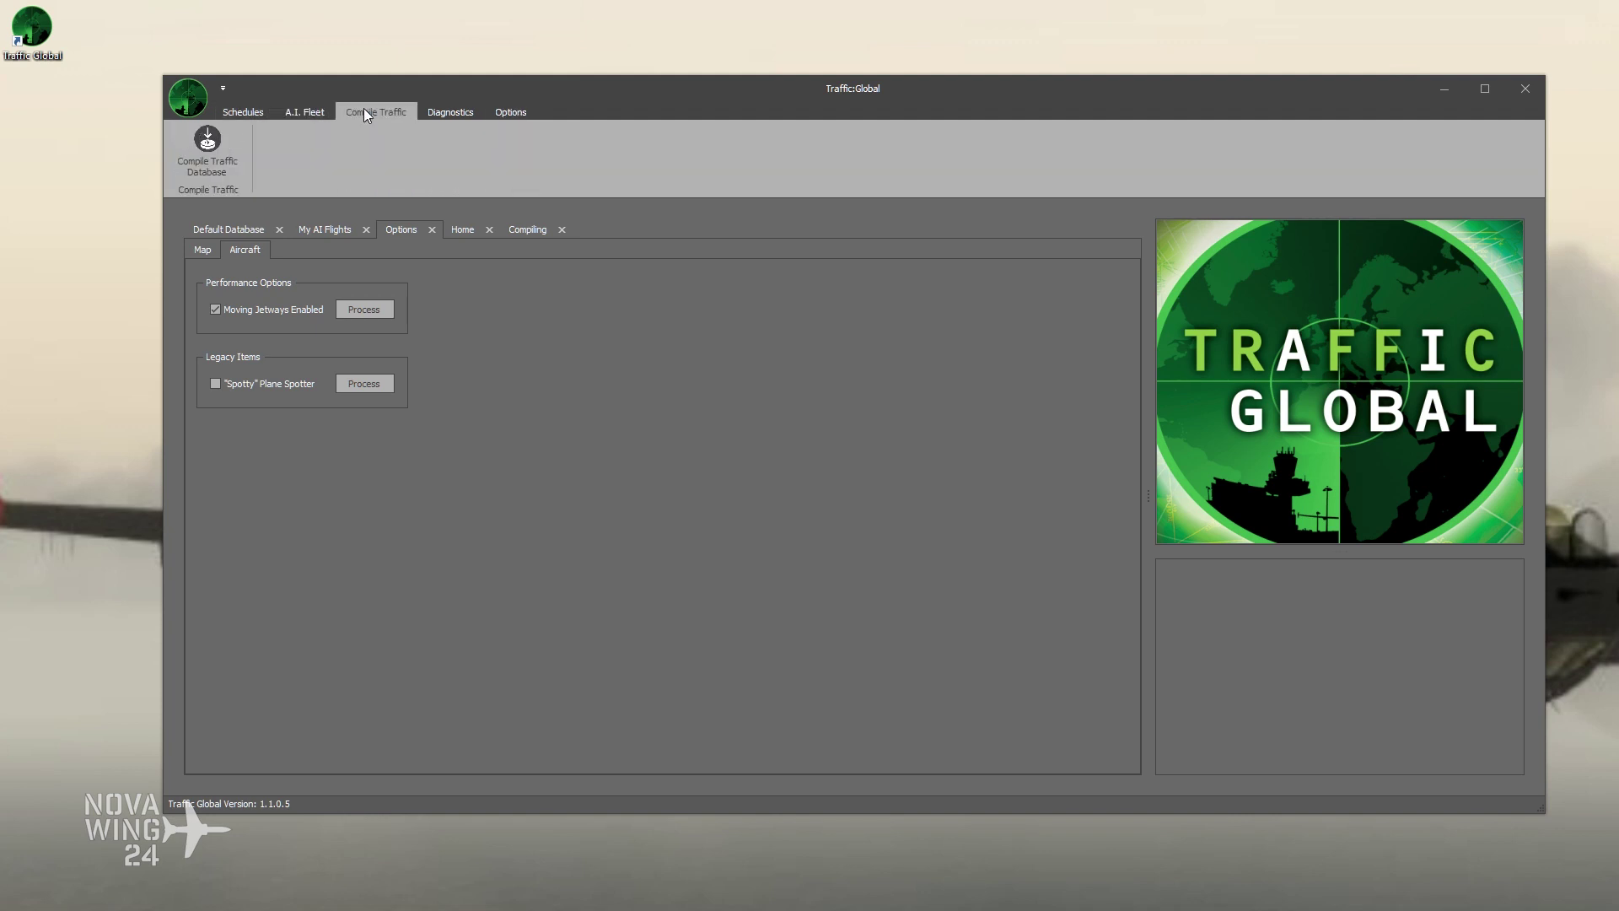
{"action": "left_click", "coordinate": [253, 114]}
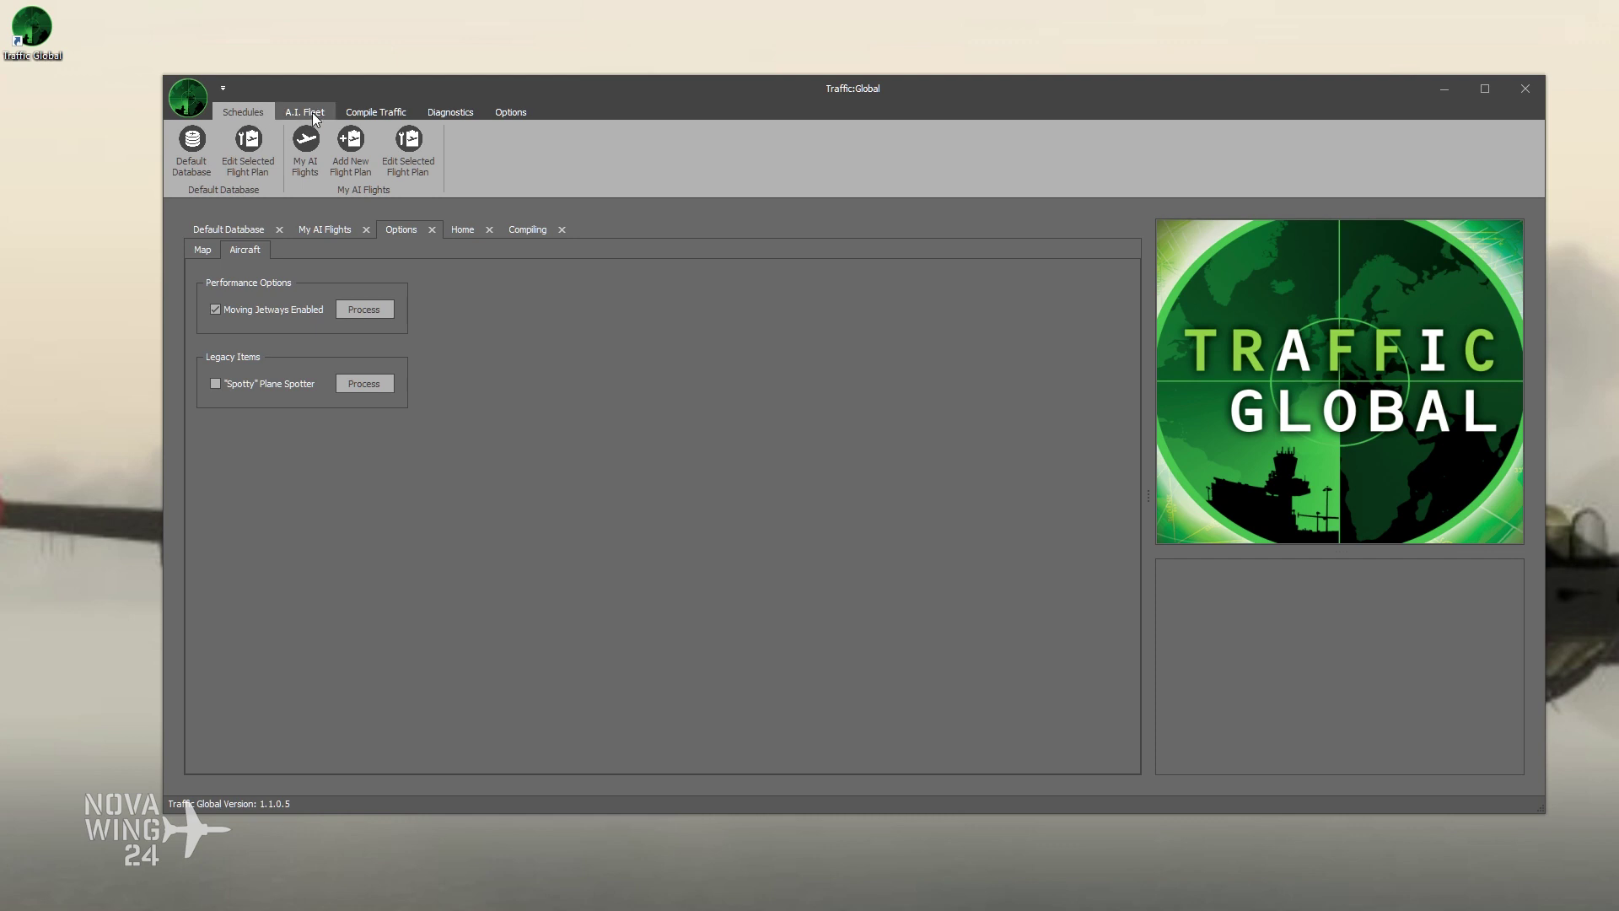
{"action": "left_click", "coordinate": [462, 229]}
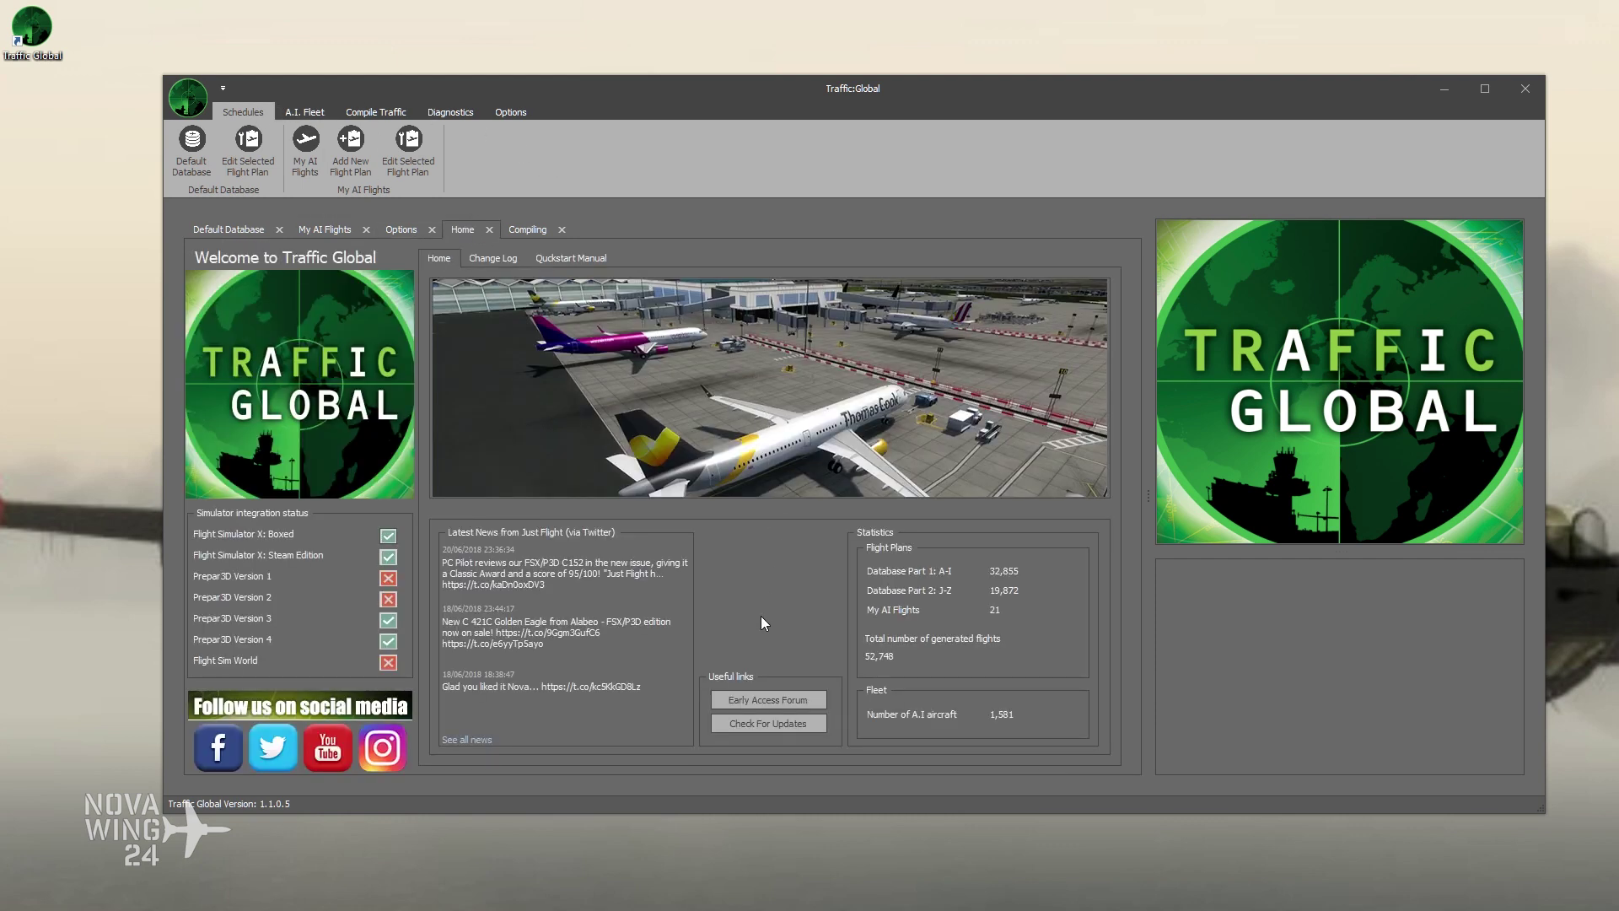
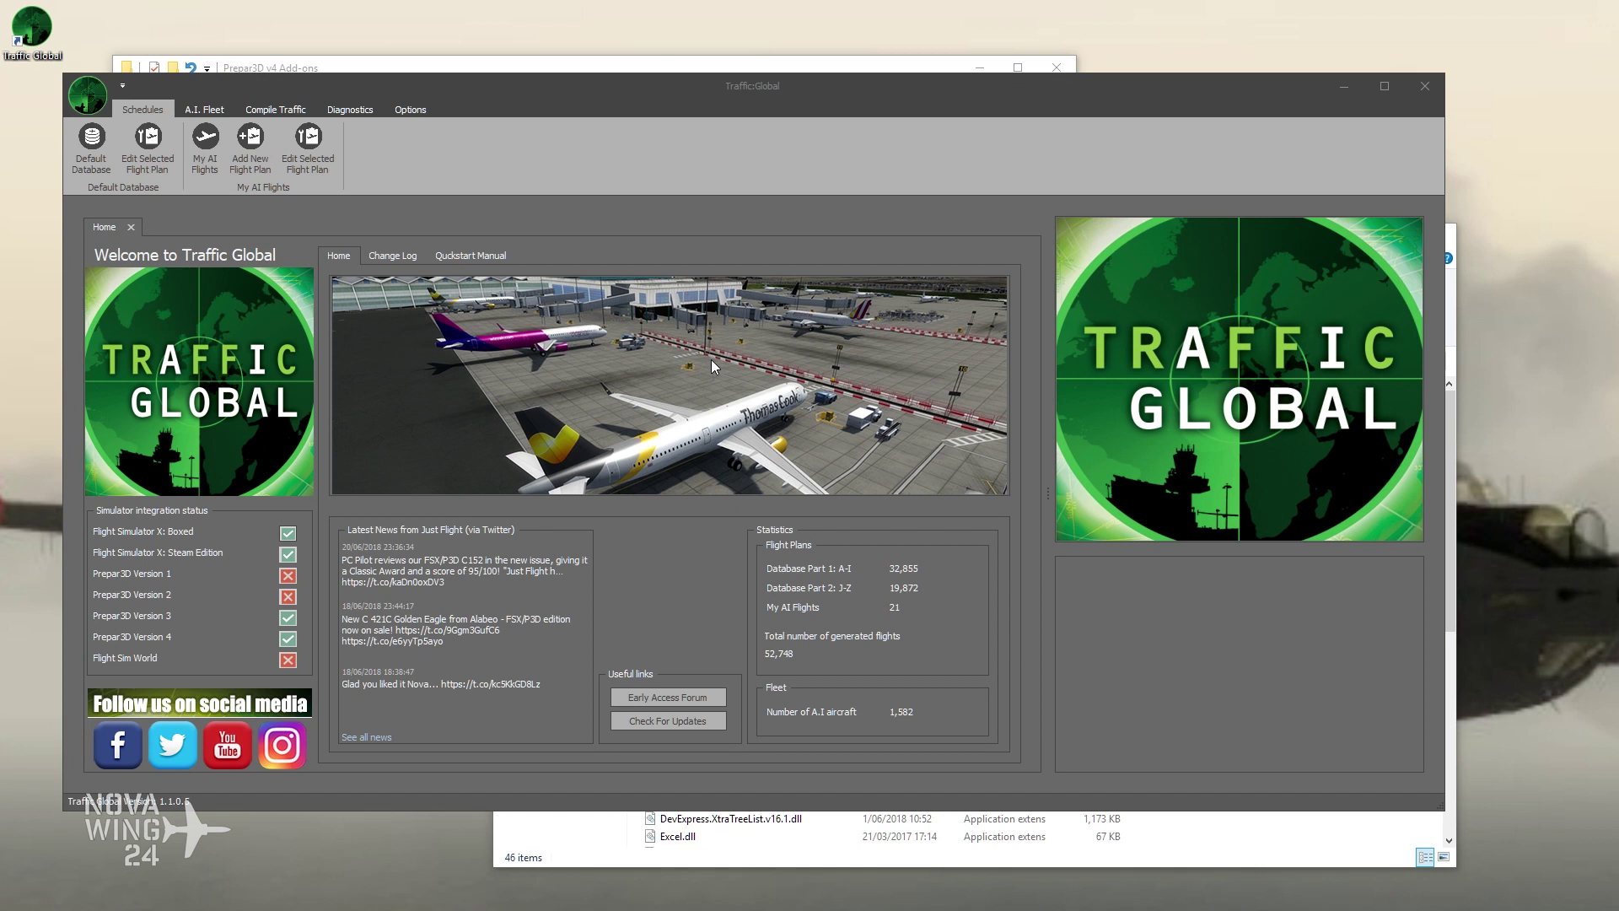
Step: Look up the TOLL Aviation carrier's details in Modify/Add Carrier by searching for "toll", and close the dialog
{"action": "left_click_drag", "start_coordinate": [658, 83], "coordinate": [703, 96]}
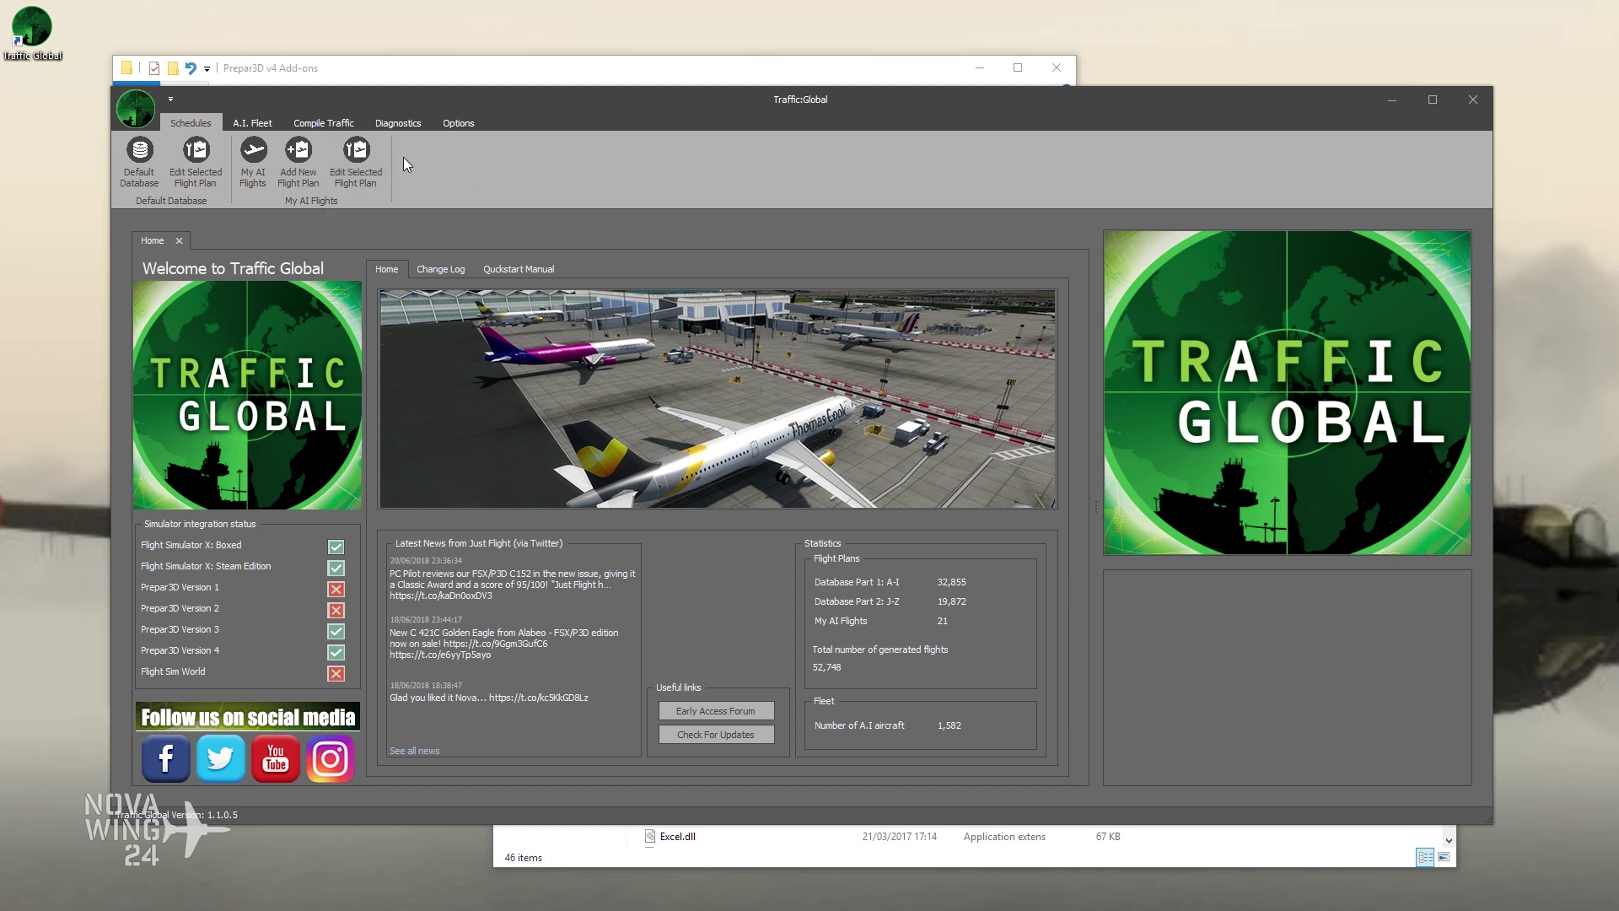
{"action": "left_click", "coordinate": [276, 123]}
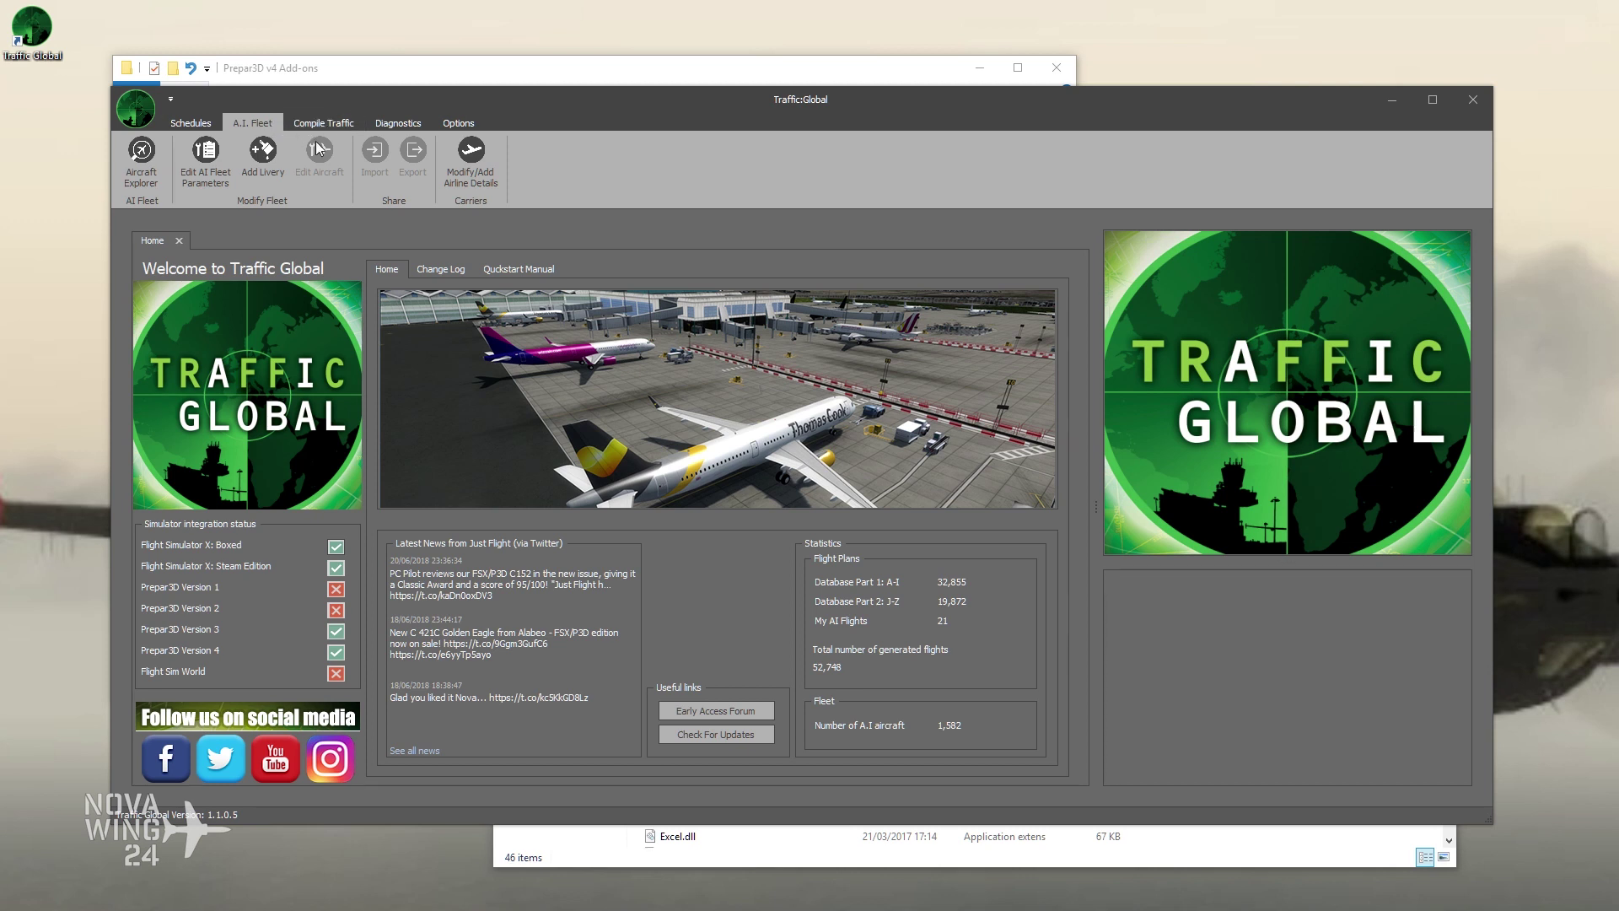
{"action": "left_click", "coordinate": [456, 175]}
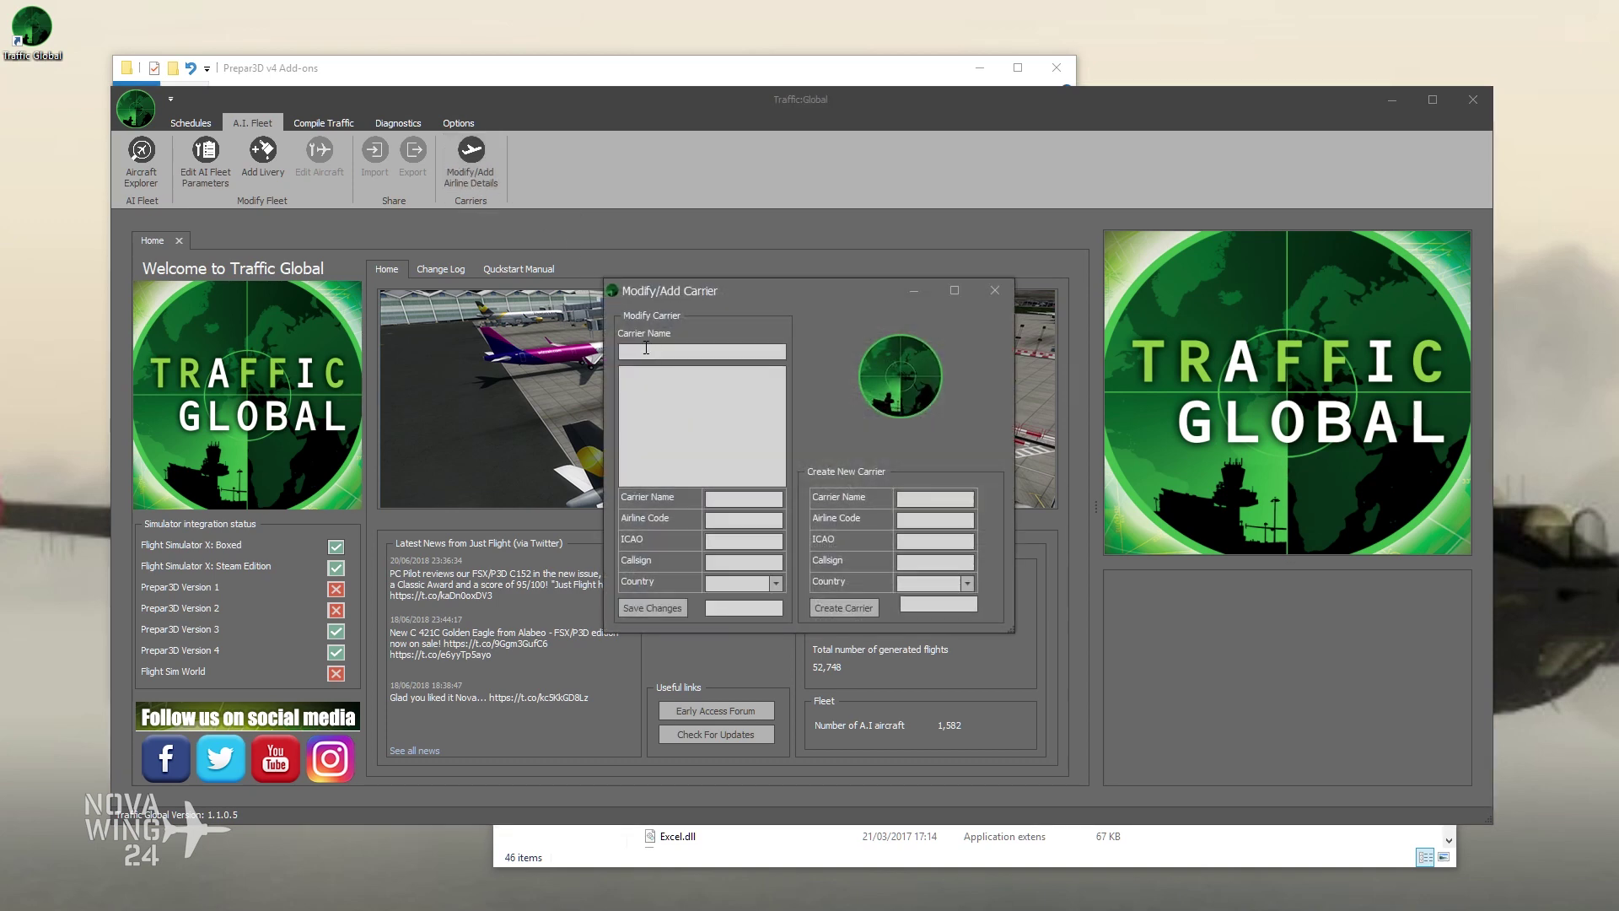
{"action": "type", "text": "toll"}
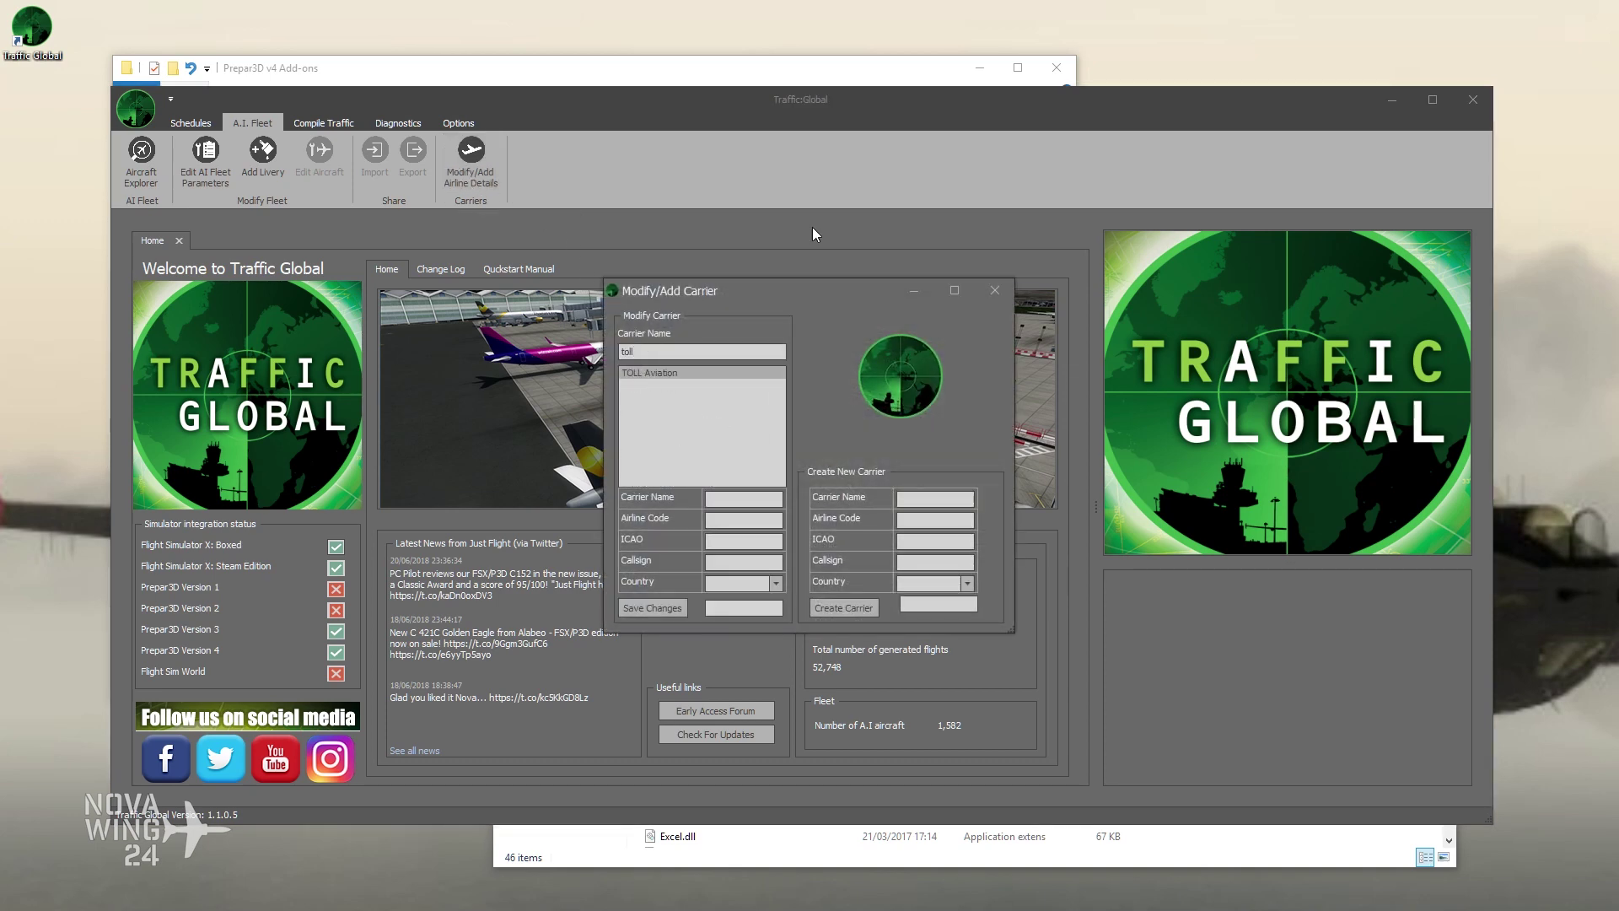
{"action": "left_click", "coordinate": [685, 371]}
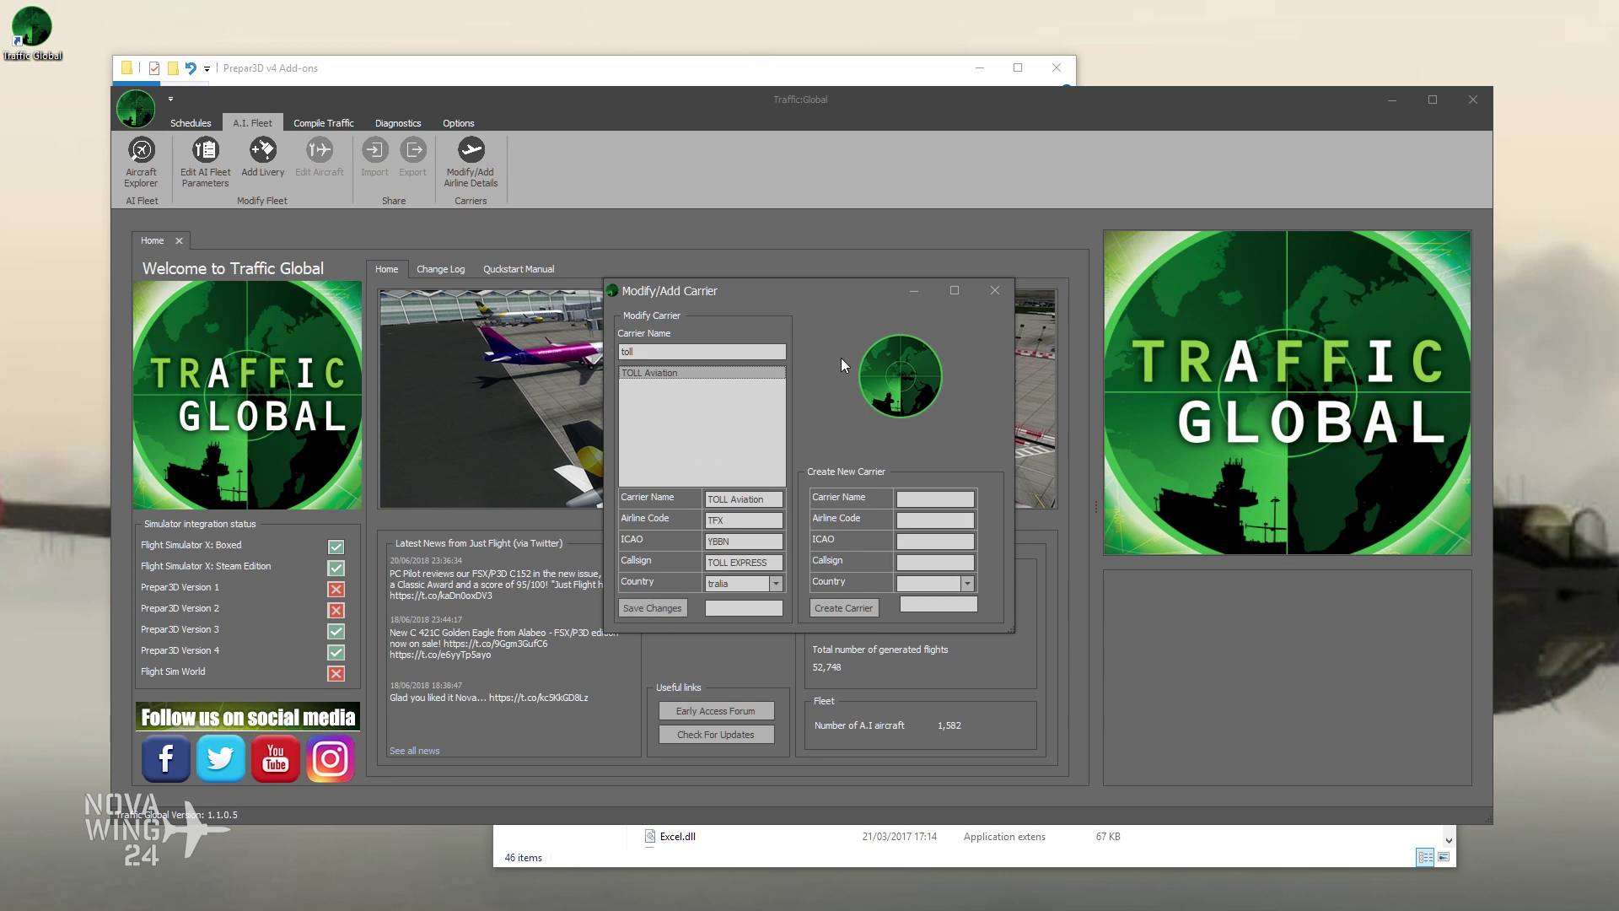
{"action": "left_click", "coordinate": [995, 290]}
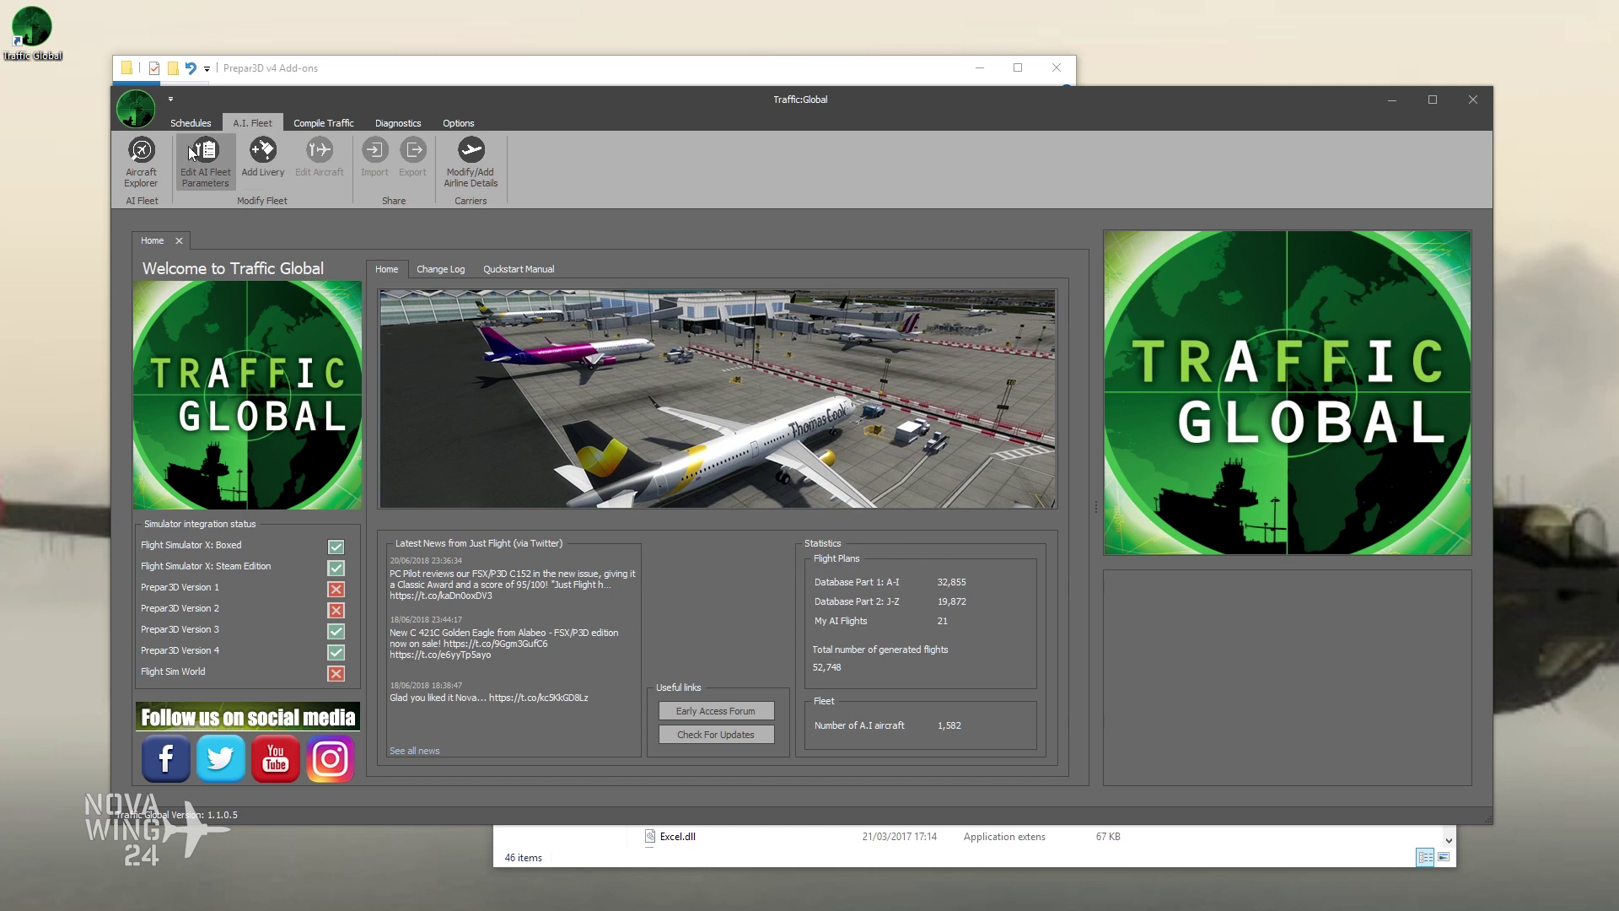
Step: Describe the JFAI_ATR42 texture.TOLLAU livery as "TOLL Aviation repaint by Novawing24" and add it to the aircraft
{"action": "left_click", "coordinate": [262, 165]}
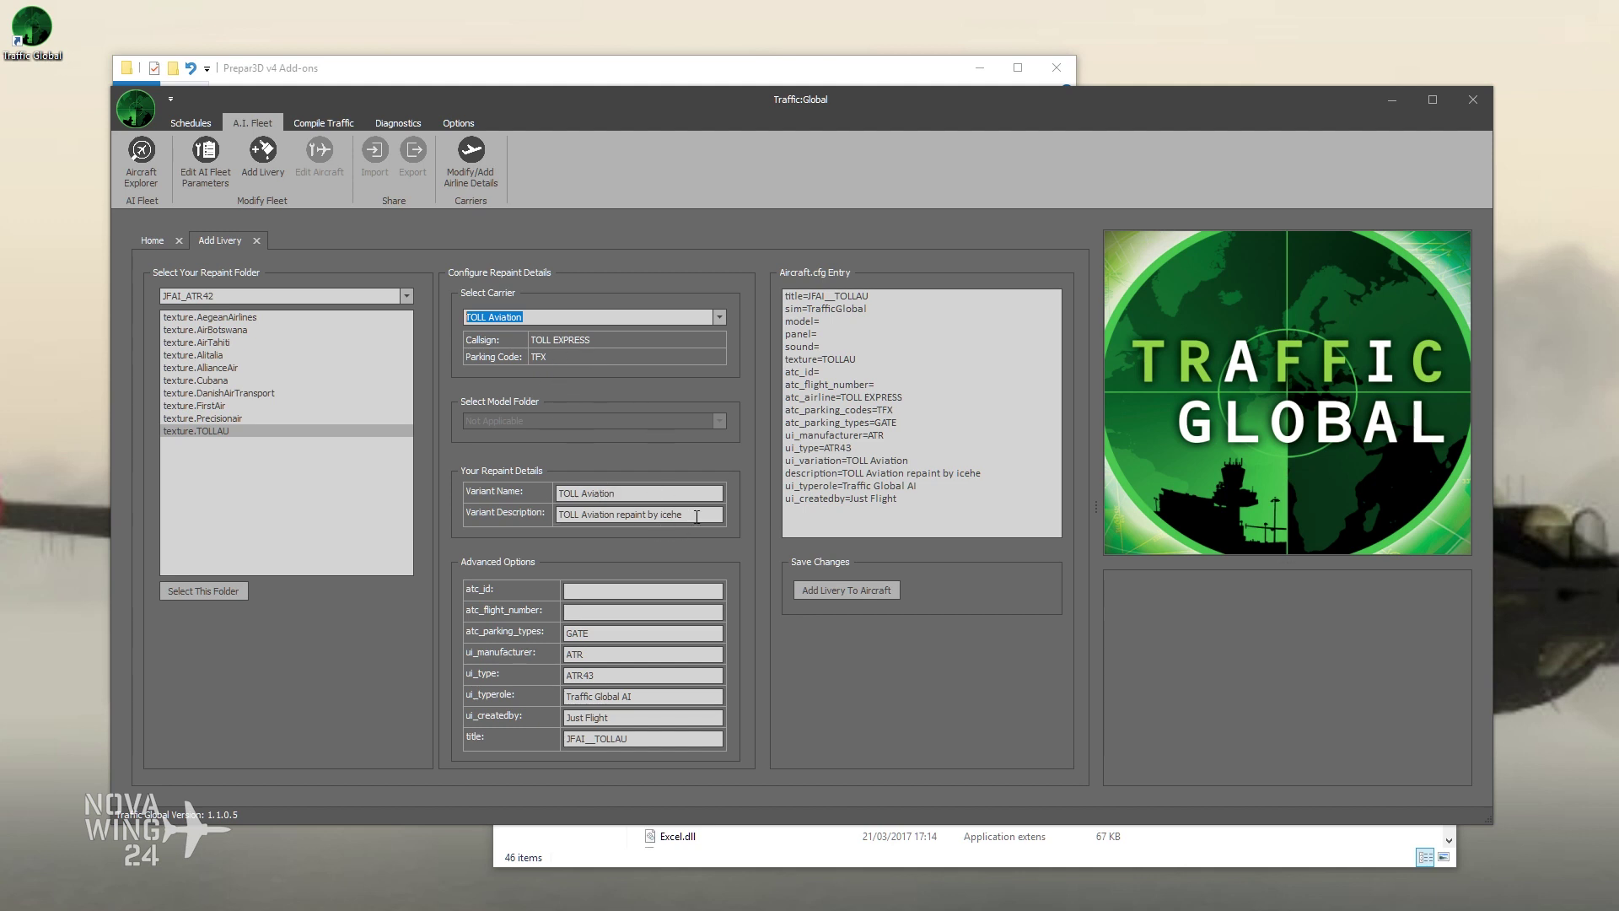
{"action": "left_click_drag", "start_coordinate": [683, 515], "coordinate": [662, 512]}
{"action": "key", "text": "BackSpace"}
{"action": "type", "text": "Nov"}
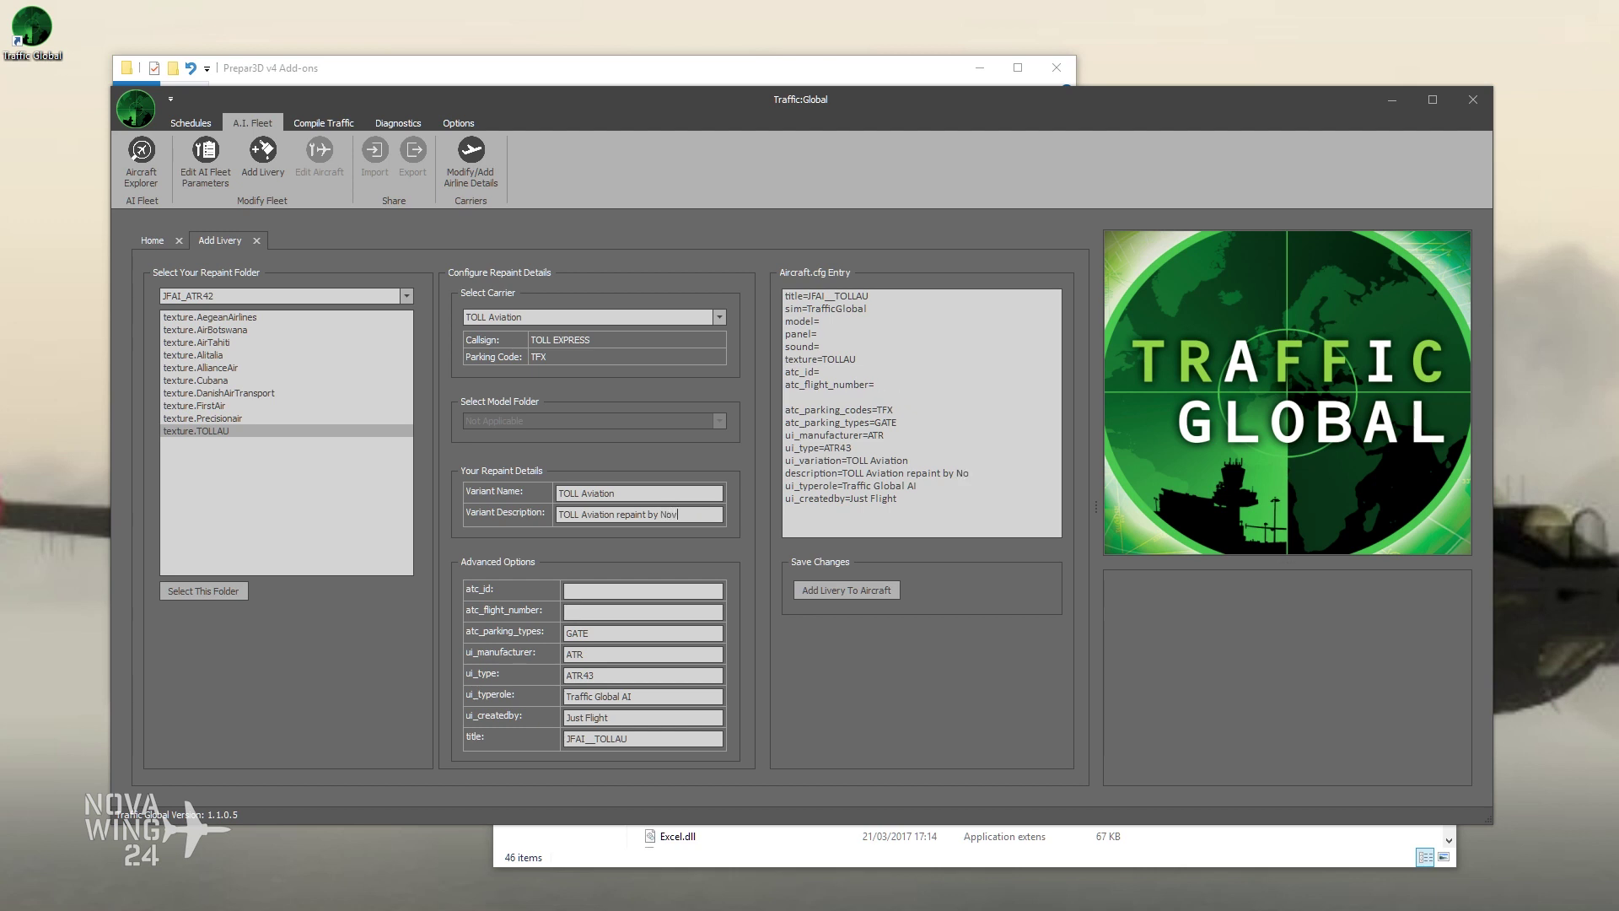
{"action": "type", "text": "awing24"}
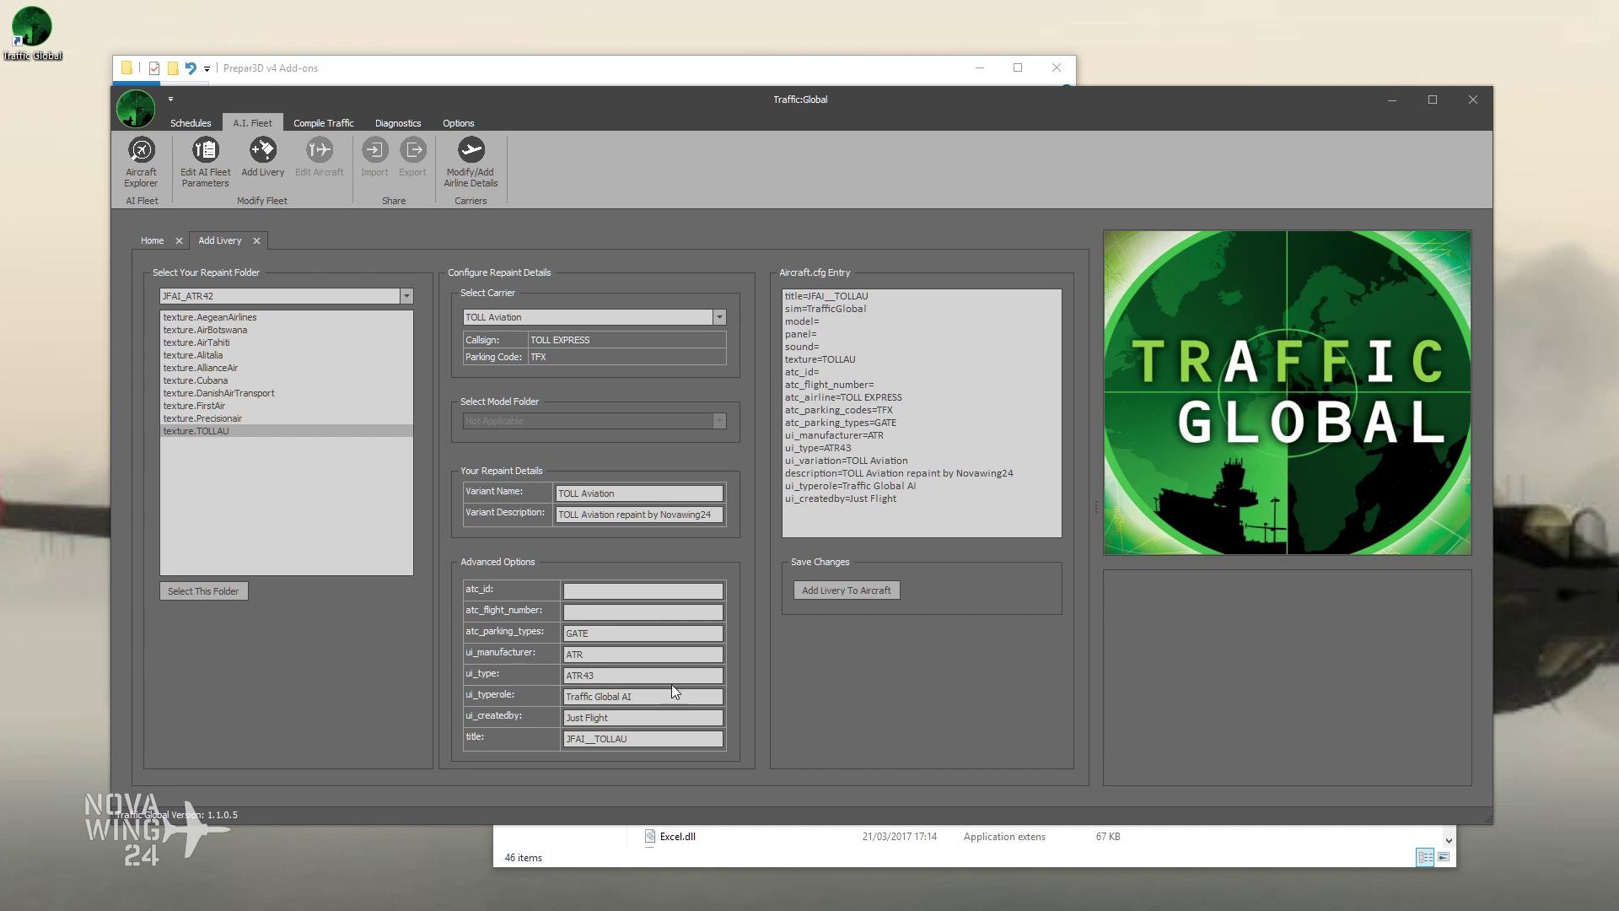
{"action": "left_click", "coordinate": [853, 593]}
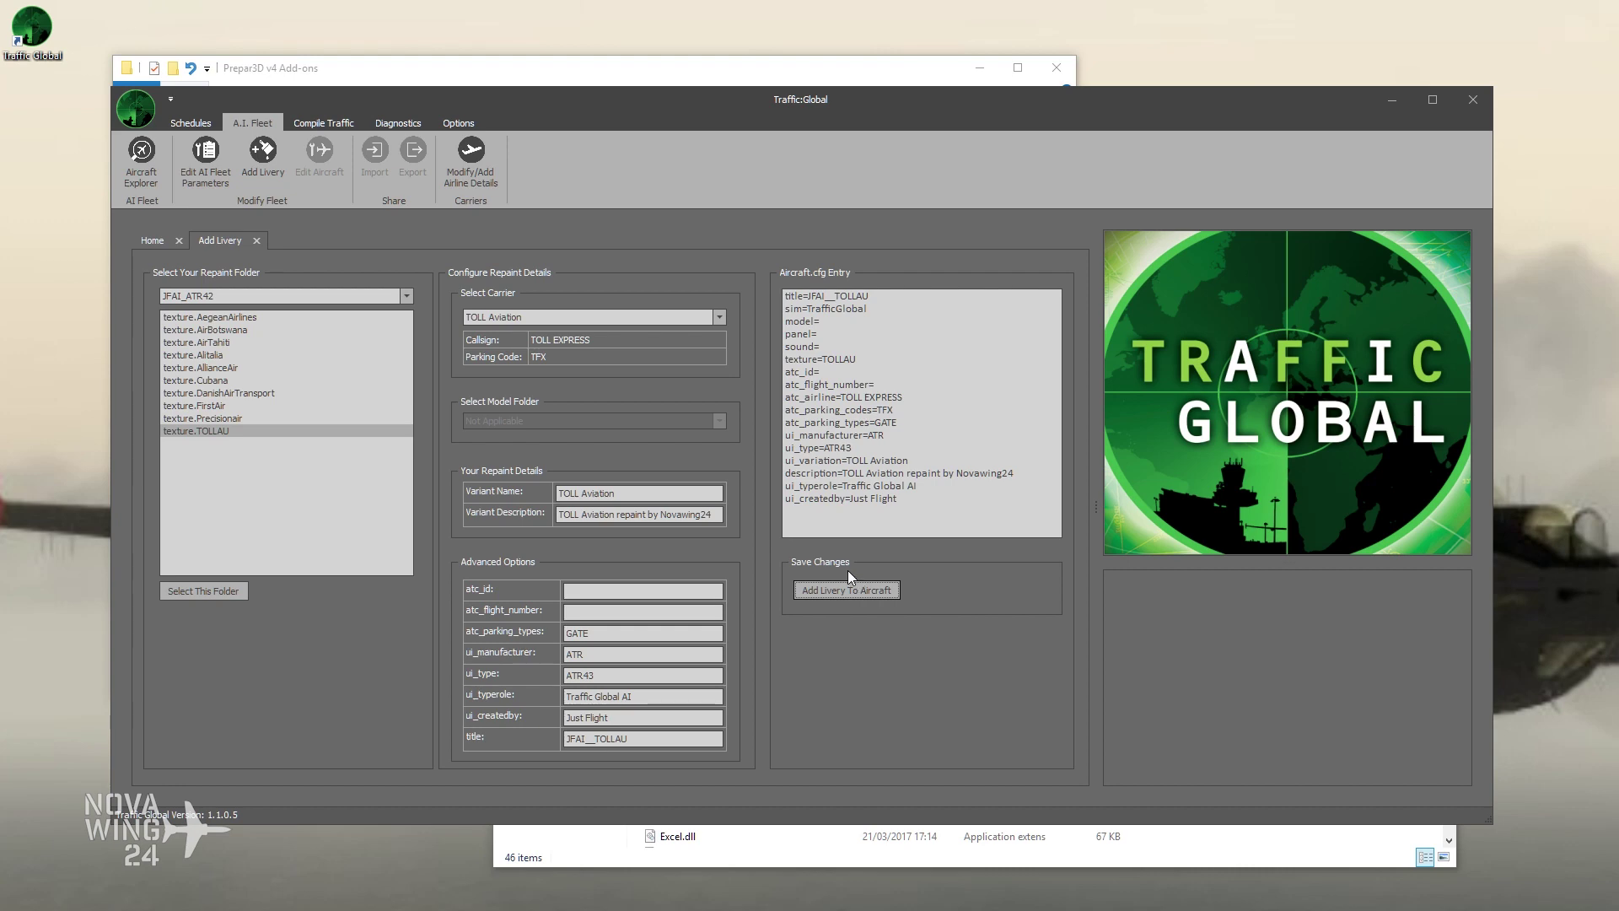
Step: Minimise Traffic Global and examine the Prepar3D v4 Add-ons, Documents TrafficGlobal and program TrafficGlobal folders in File Explorer
{"action": "left_click", "coordinate": [1382, 100]}
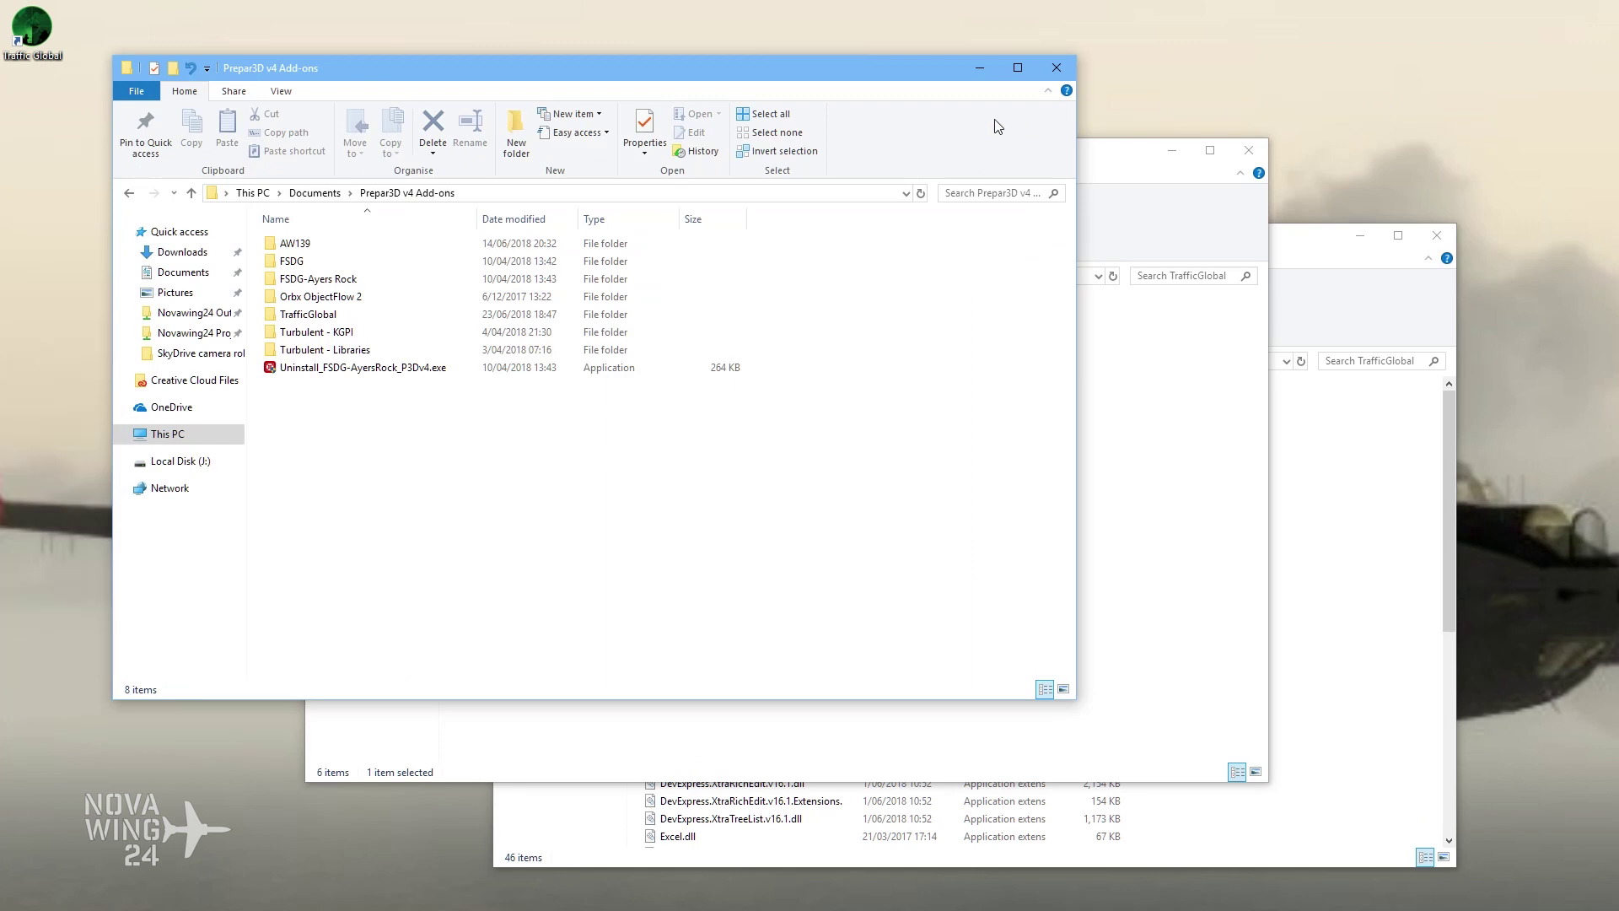
{"action": "left_click", "coordinate": [1088, 172]}
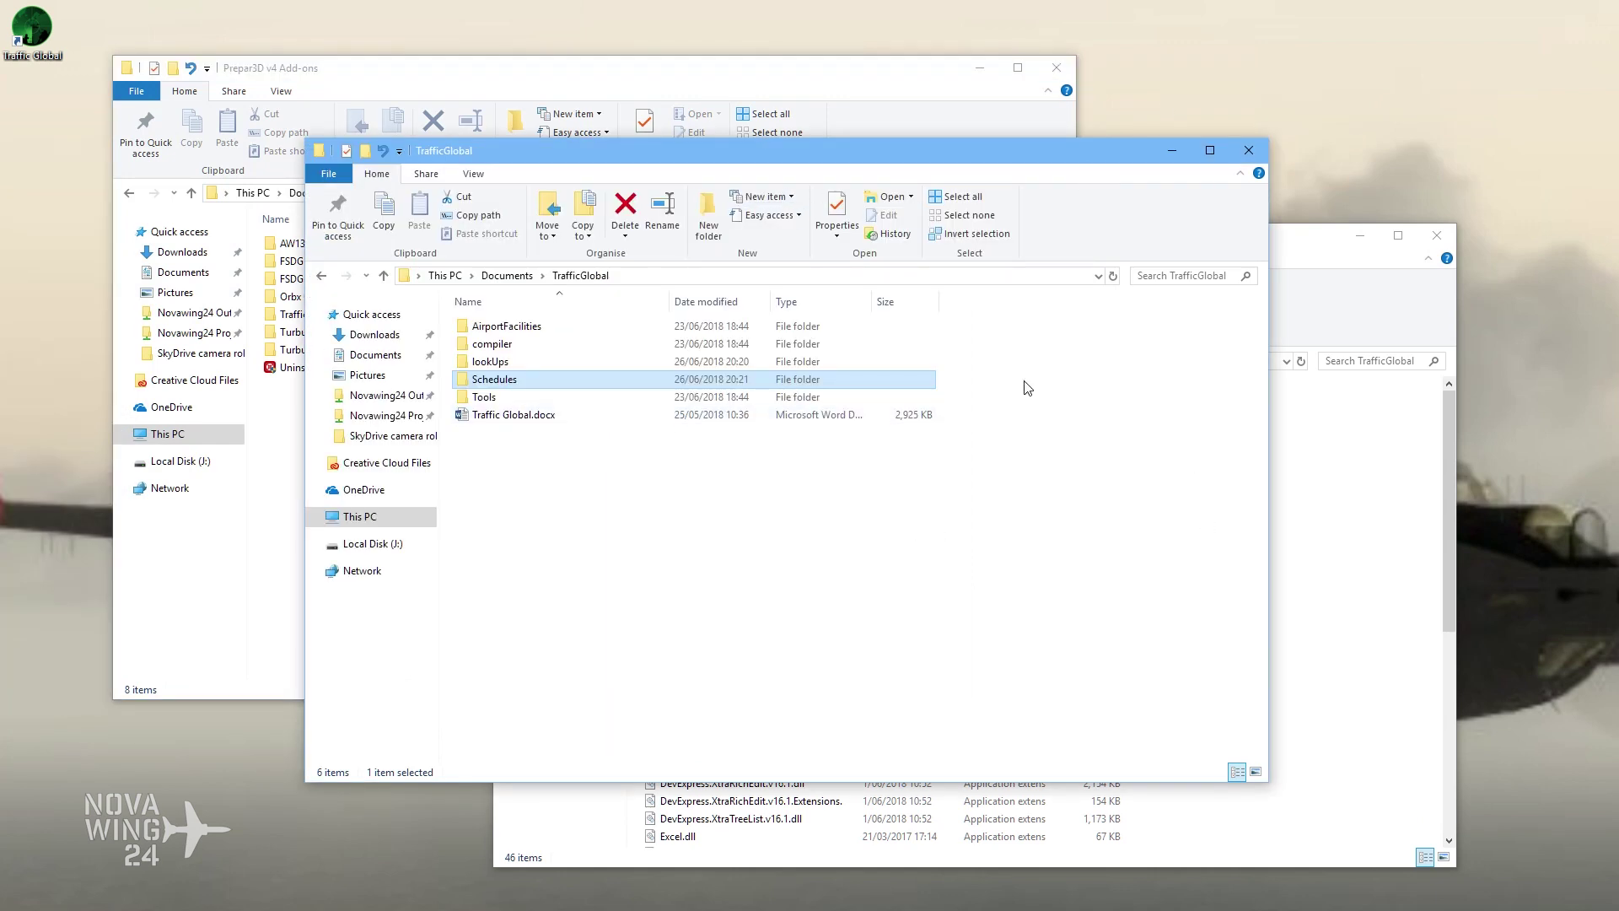
{"action": "left_click", "coordinate": [1299, 245]}
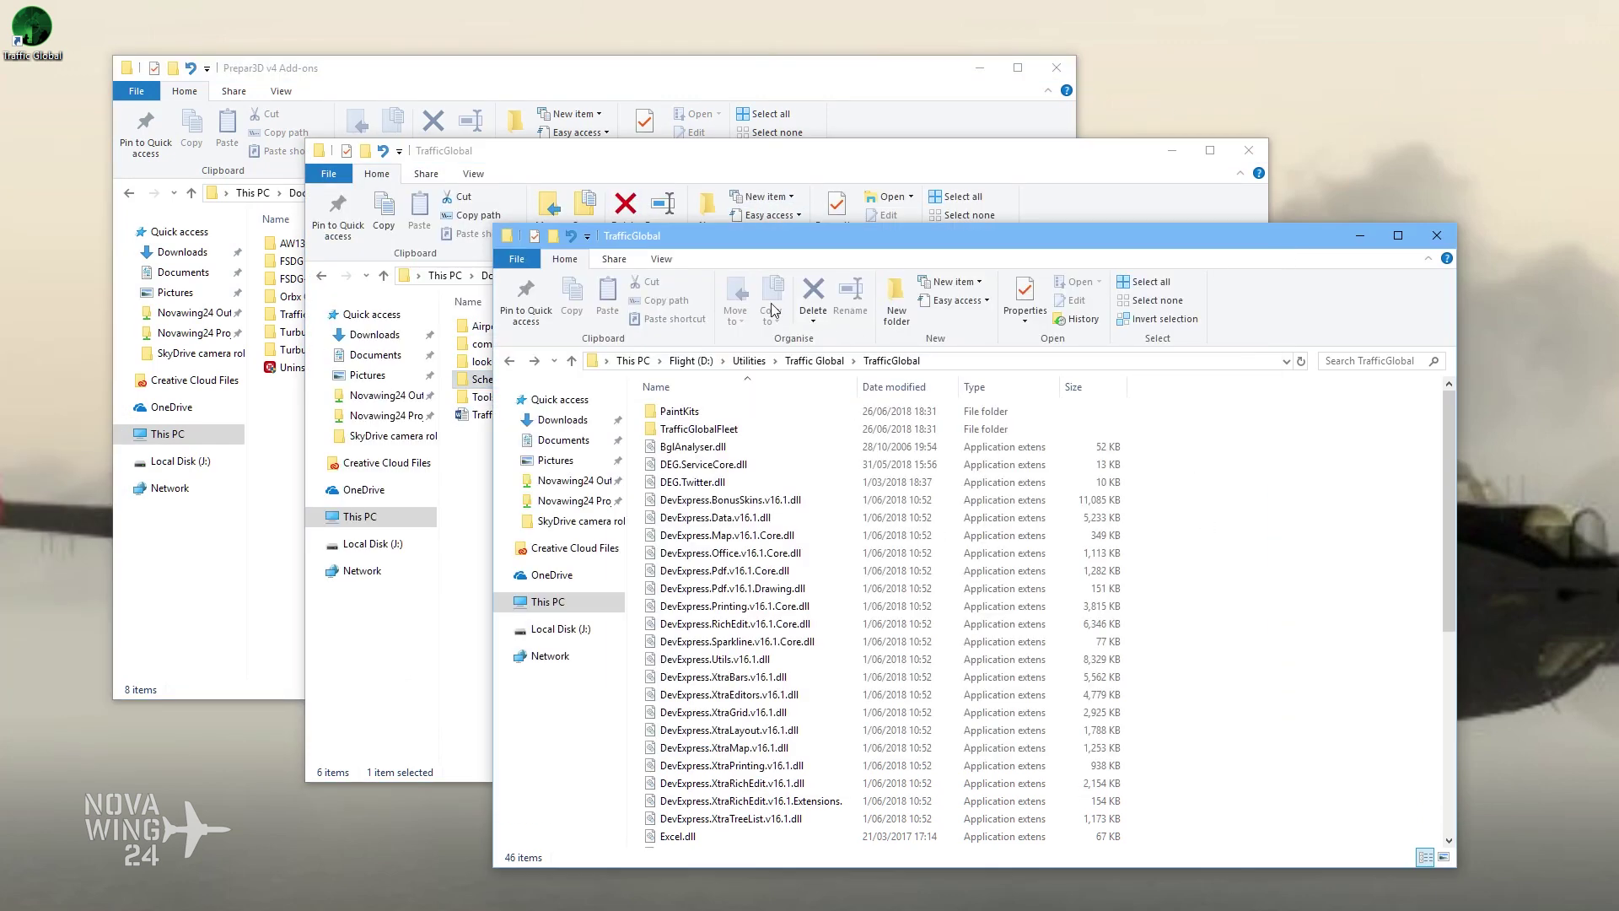
{"action": "left_click_drag", "start_coordinate": [776, 241], "coordinate": [741, 208]}
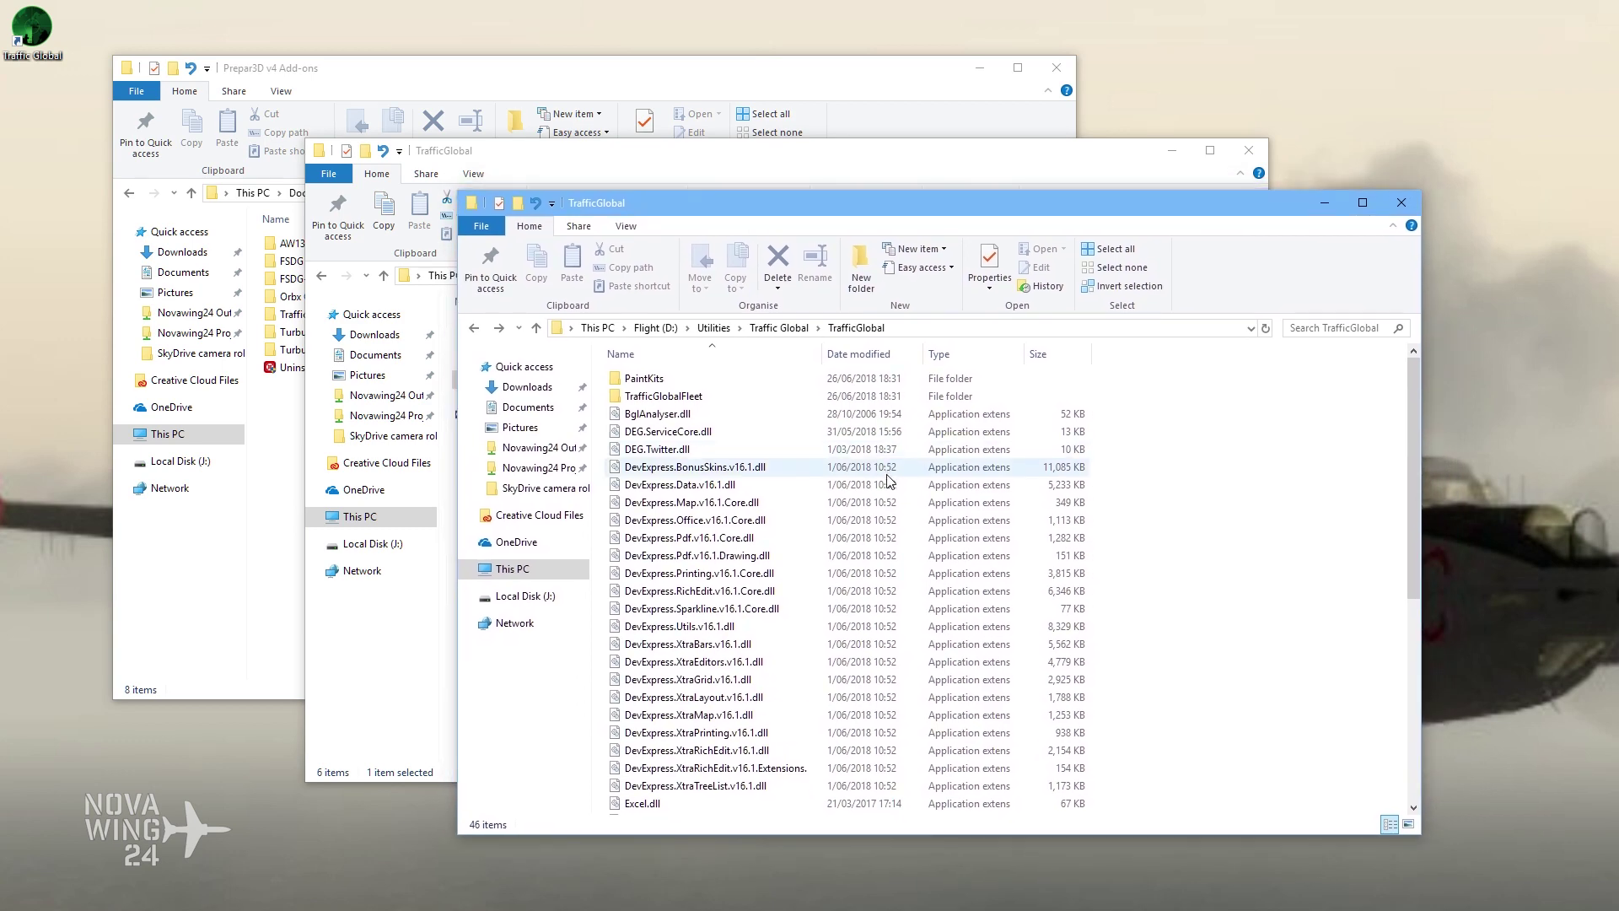
{"action": "scroll", "coordinate": [1195, 554], "scroll_direction": "down", "scroll_amount": 7}
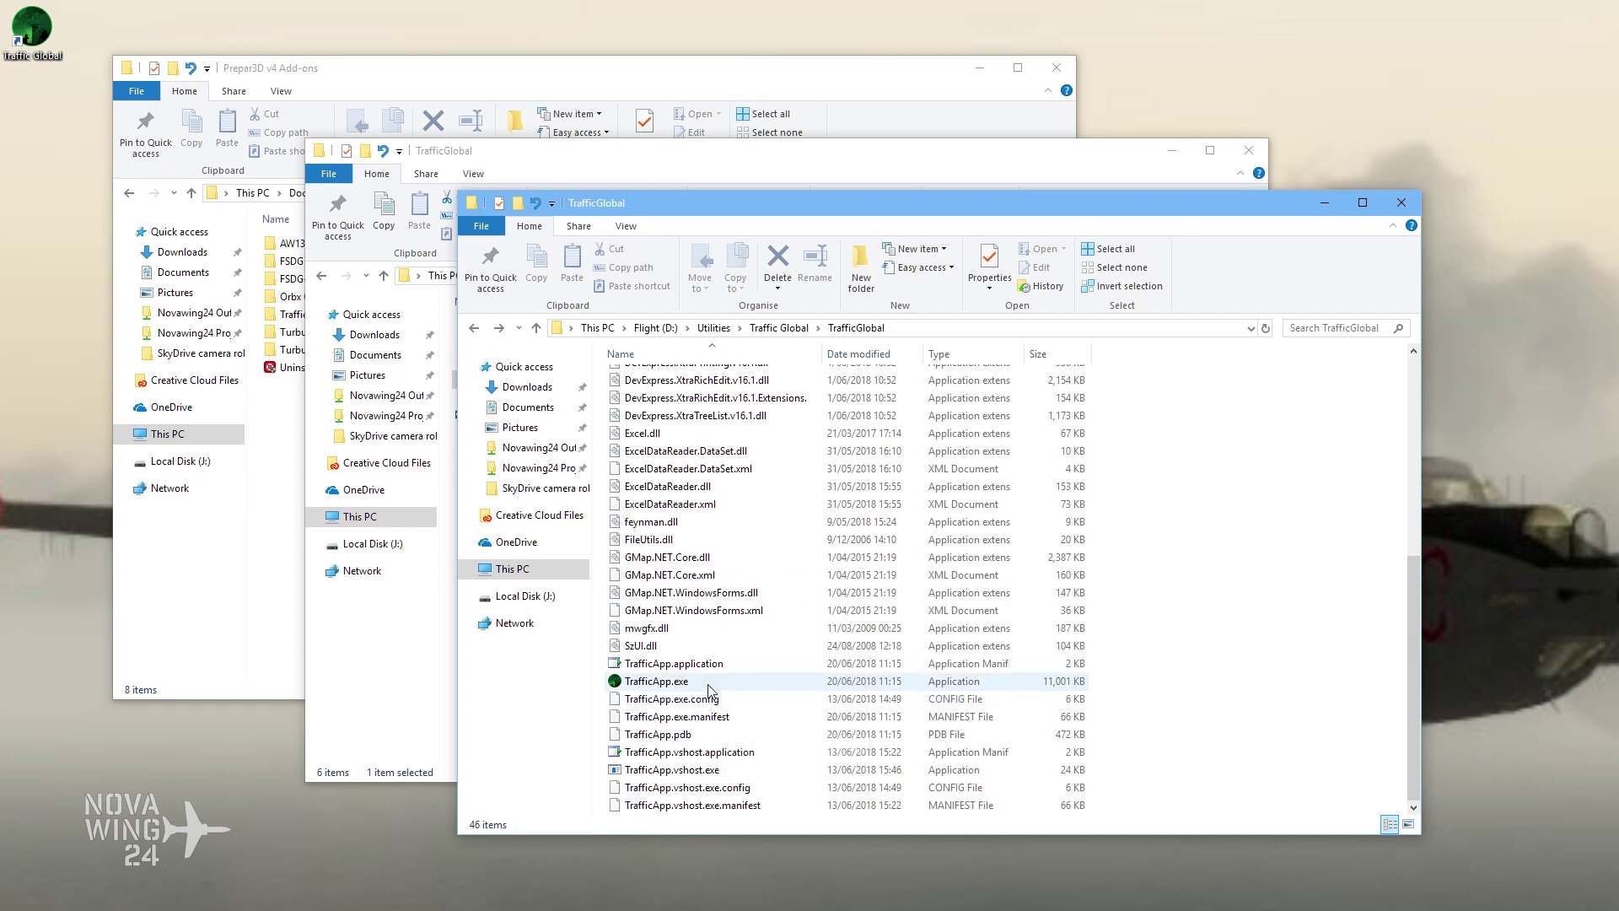
{"action": "scroll", "coordinate": [769, 692], "scroll_direction": "up", "scroll_amount": 4}
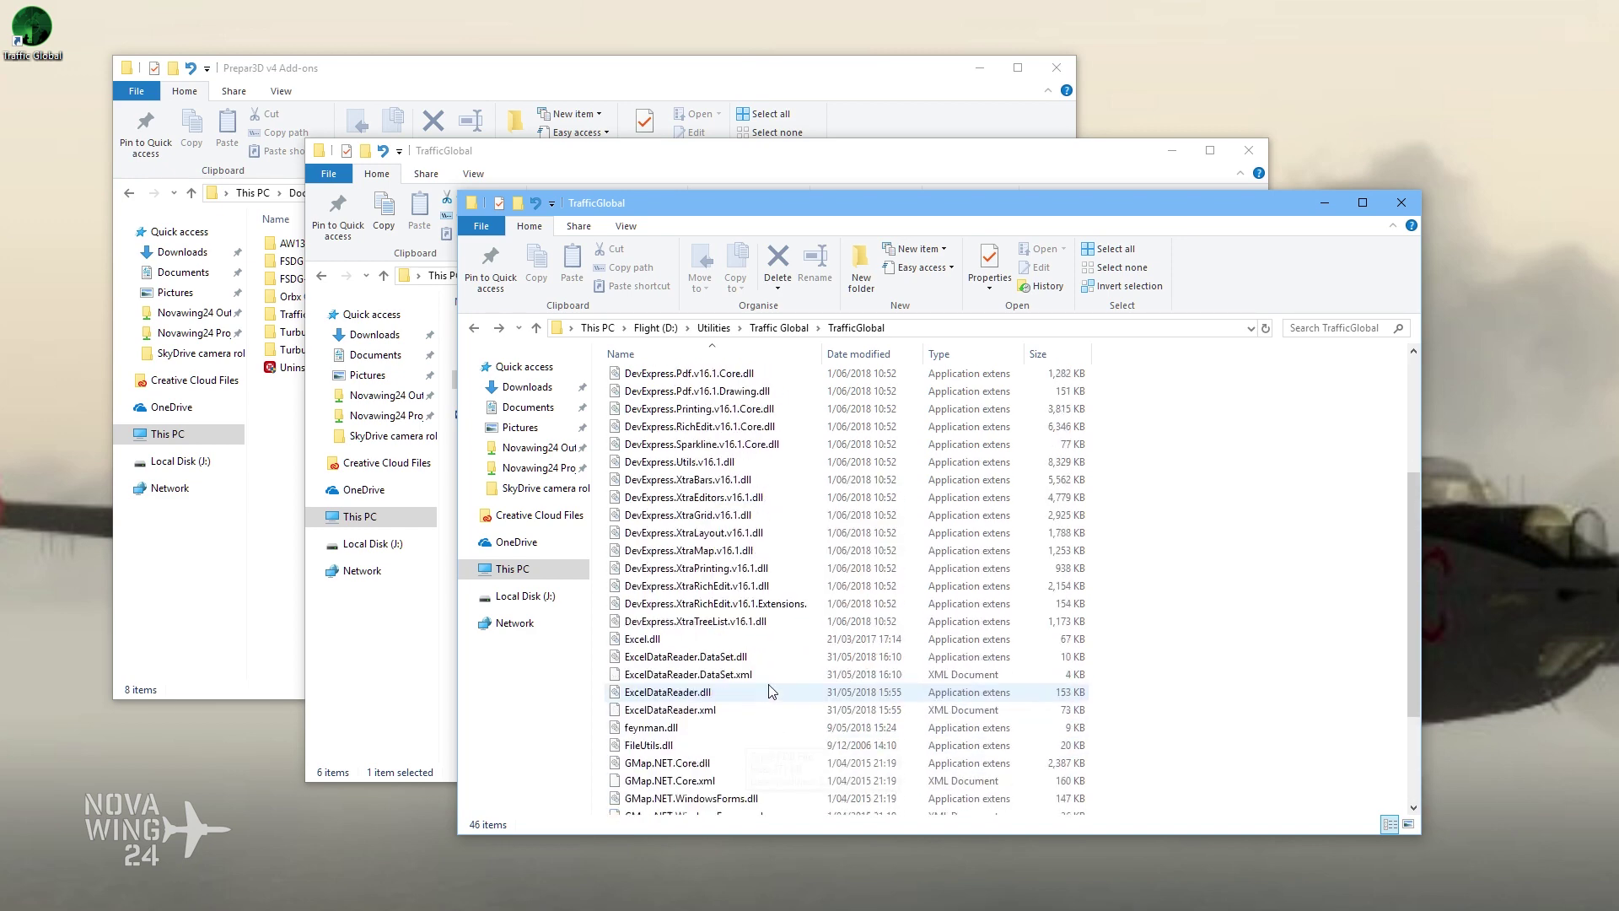
{"action": "scroll", "coordinate": [769, 691], "scroll_direction": "up", "scroll_amount": 3}
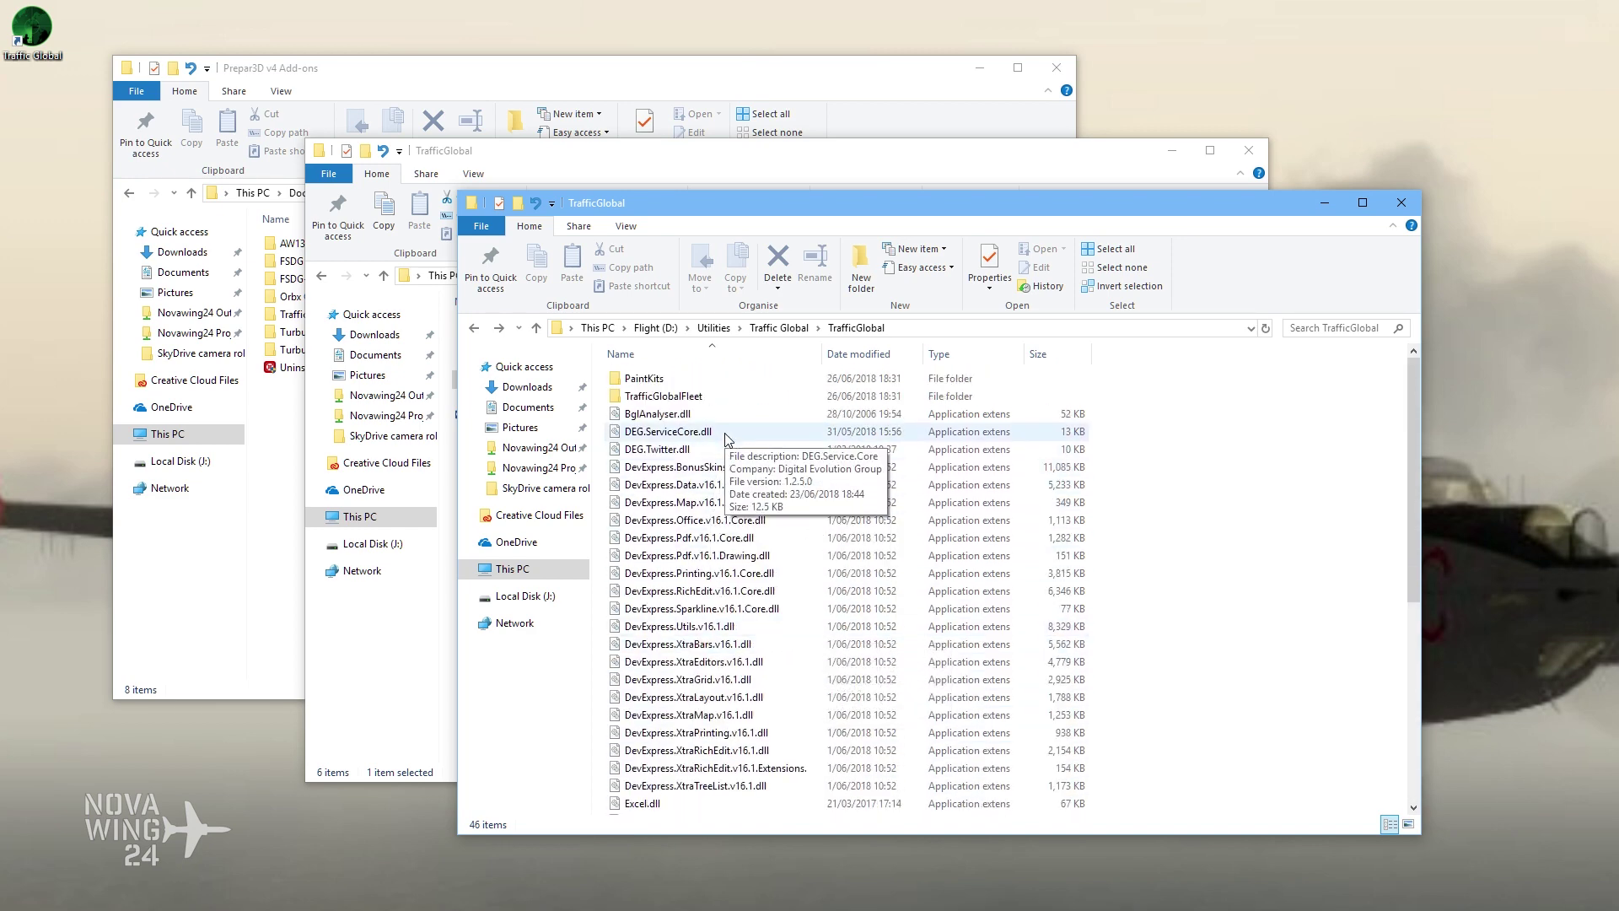
Step: Browse the aircraft paint kit folders inside the program's PaintKits folder
{"action": "double_click", "coordinate": [684, 378]}
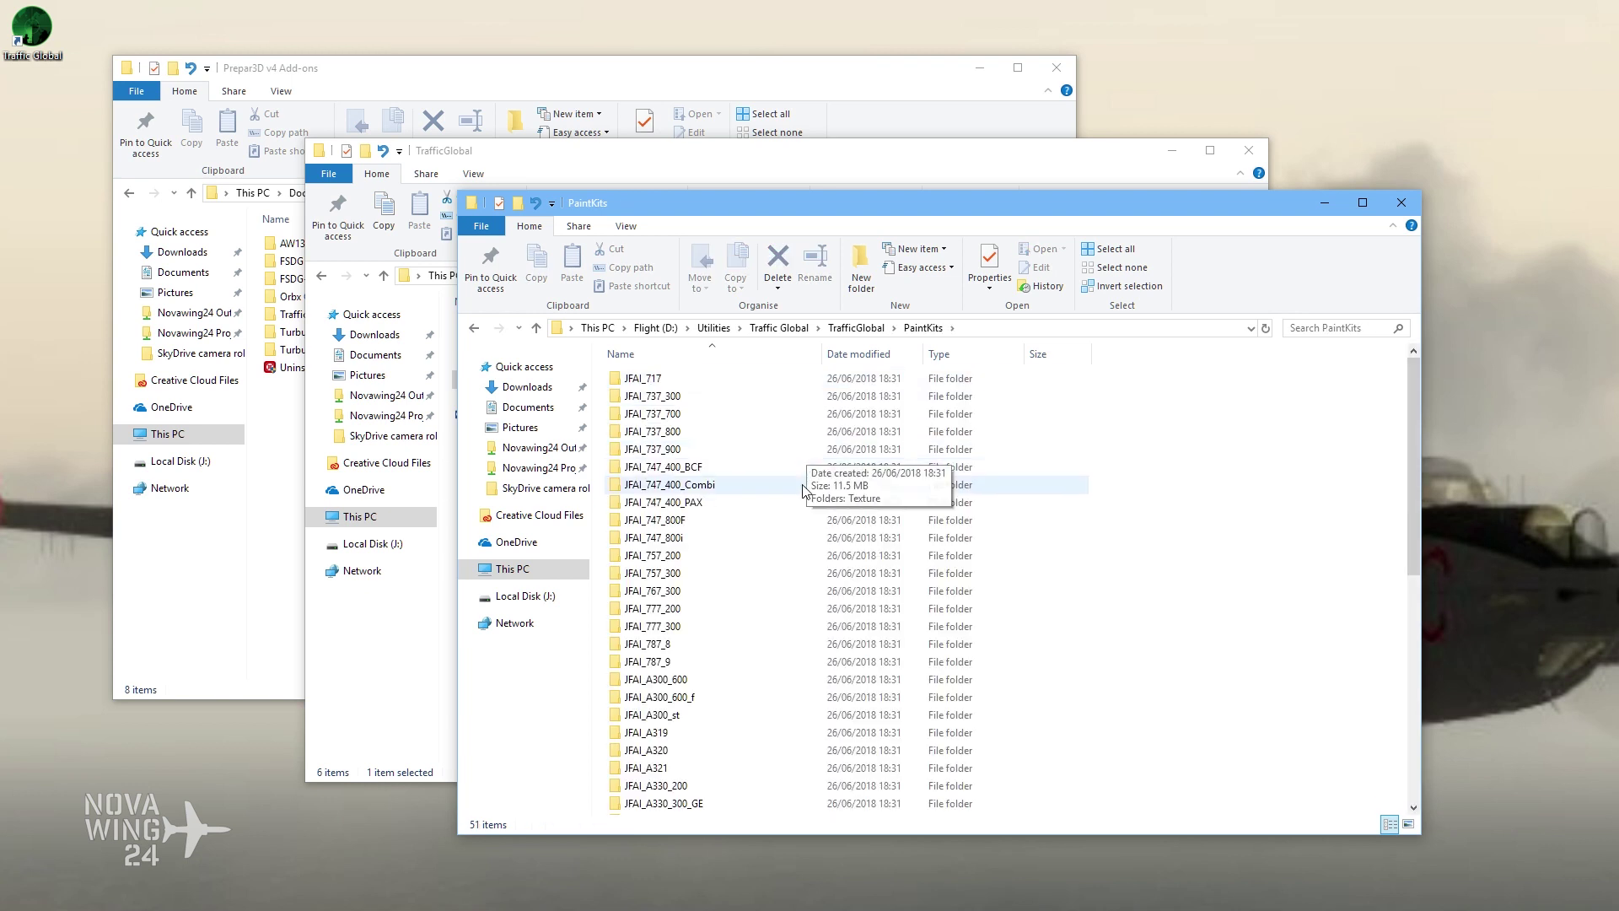
{"action": "scroll", "coordinate": [816, 518], "scroll_direction": "down", "scroll_amount": 4}
{"action": "scroll", "coordinate": [816, 519], "scroll_direction": "down", "scroll_amount": 2}
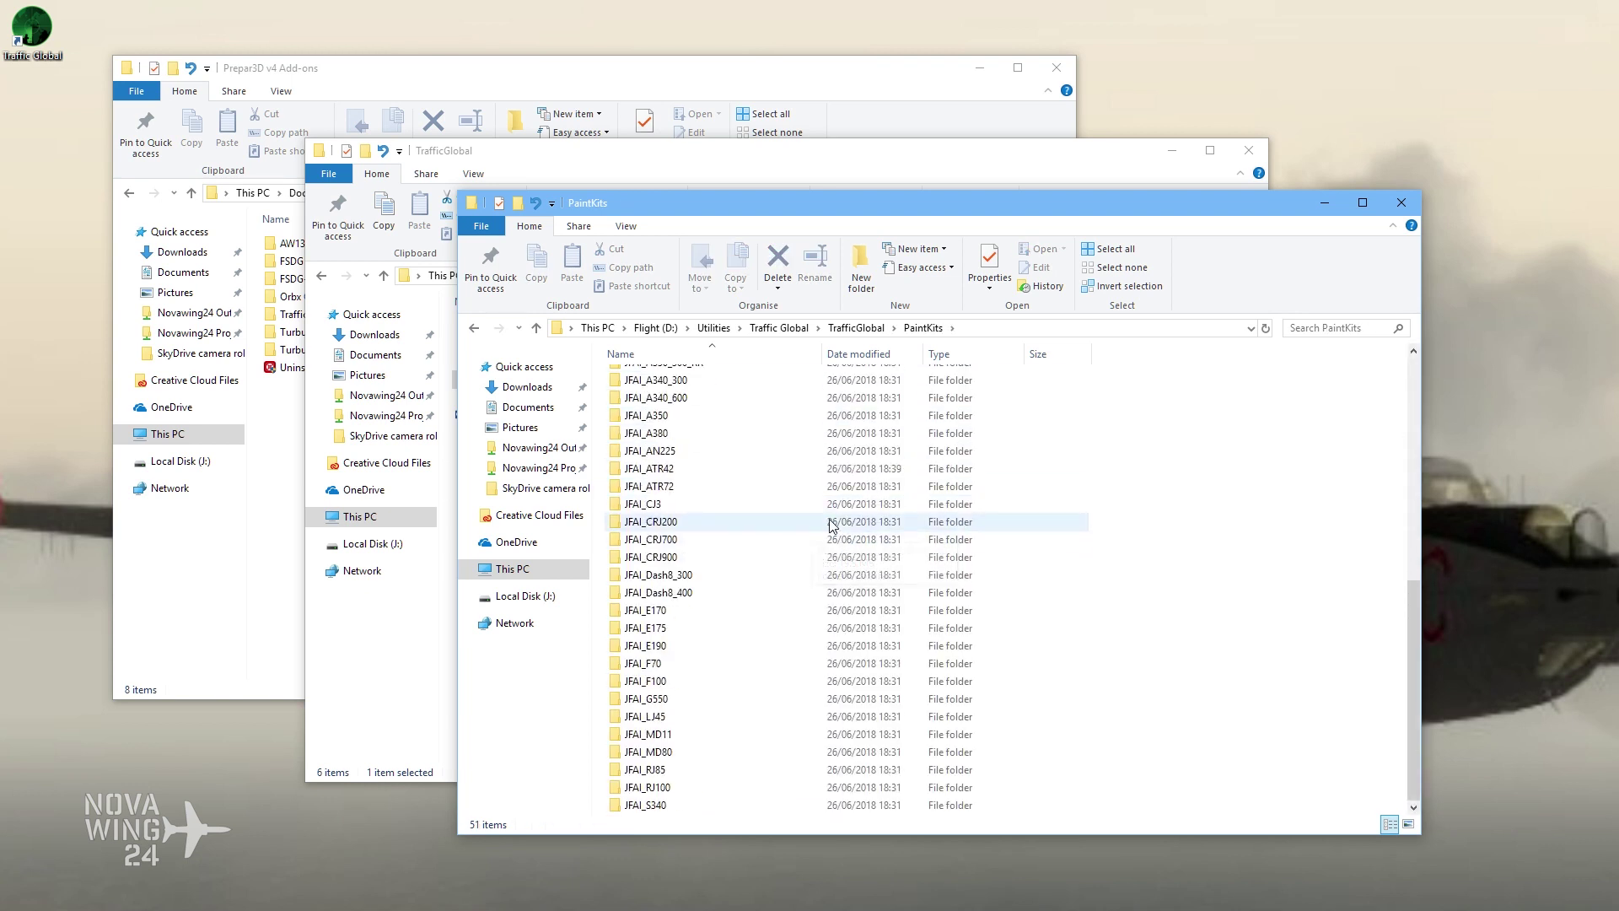
Step: Browse the aircraft folders inside the program's TrafficGlobalFleet folder, and return to the program's main TrafficGlobal folder
{"action": "left_click", "coordinate": [858, 328]}
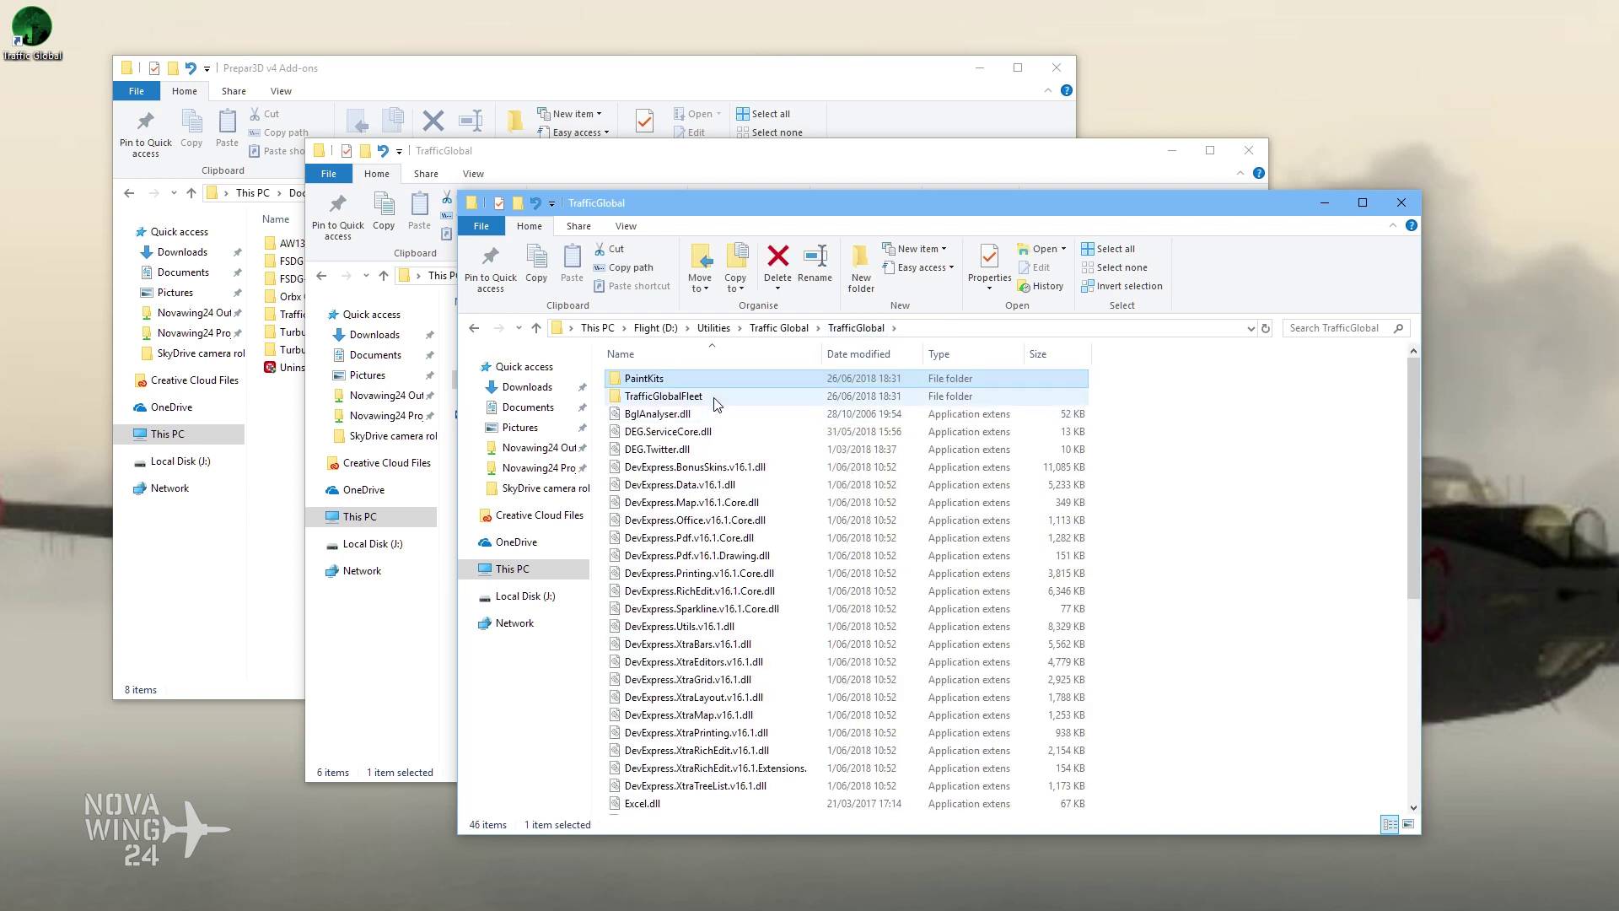
{"action": "double_click", "coordinate": [724, 396]}
{"action": "scroll", "coordinate": [783, 430], "scroll_direction": "down", "scroll_amount": 9}
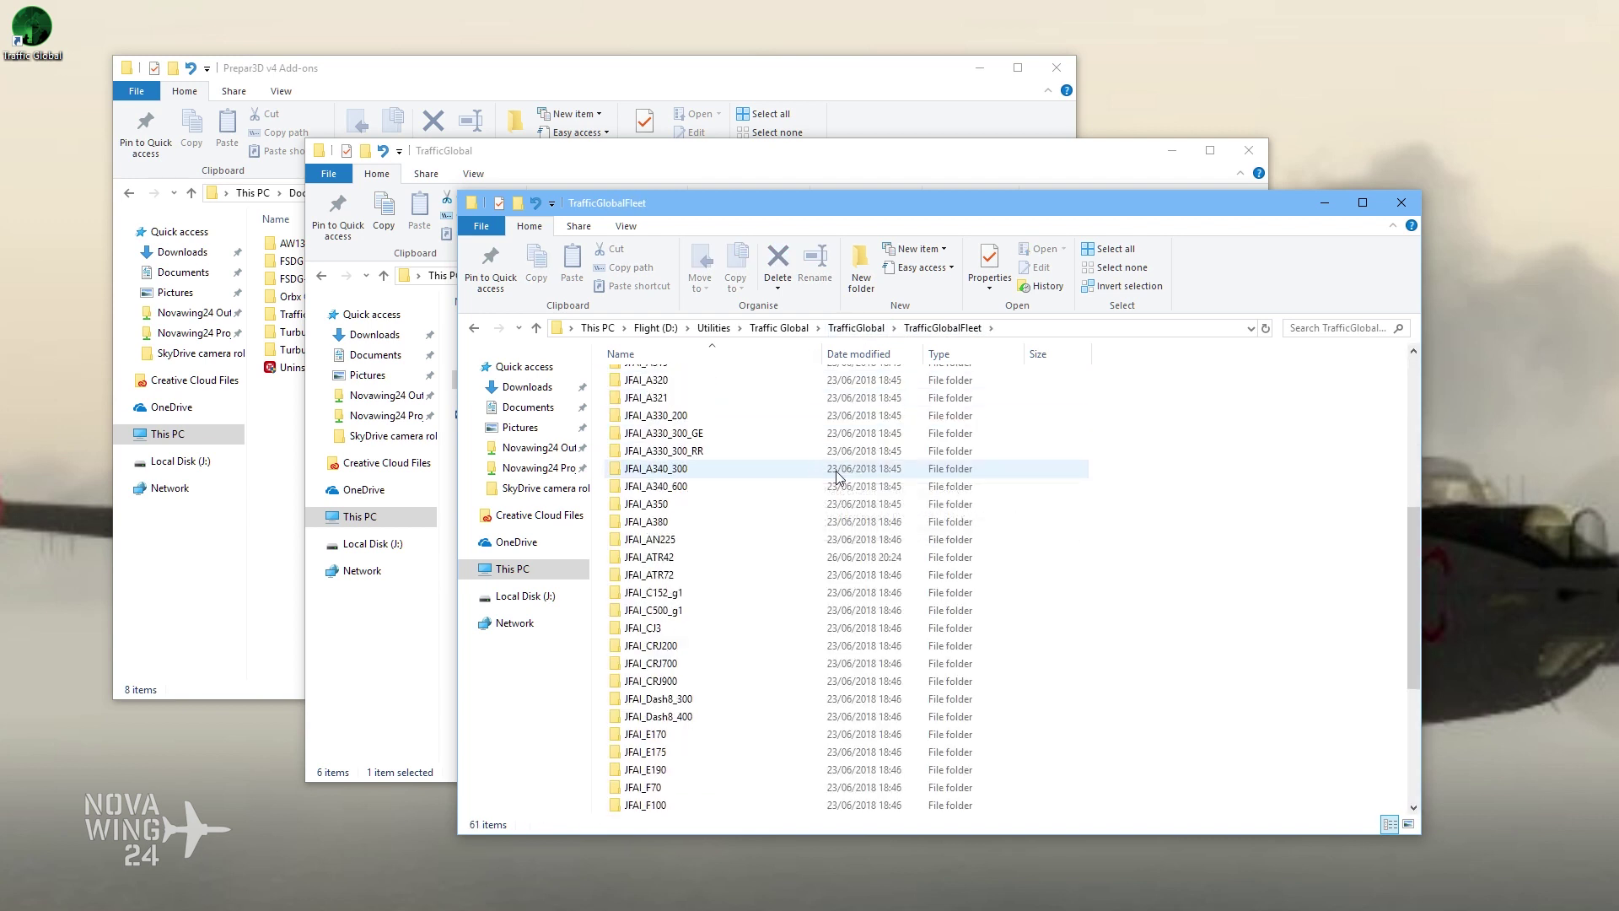
{"action": "scroll", "coordinate": [843, 476], "scroll_direction": "down", "scroll_amount": 3}
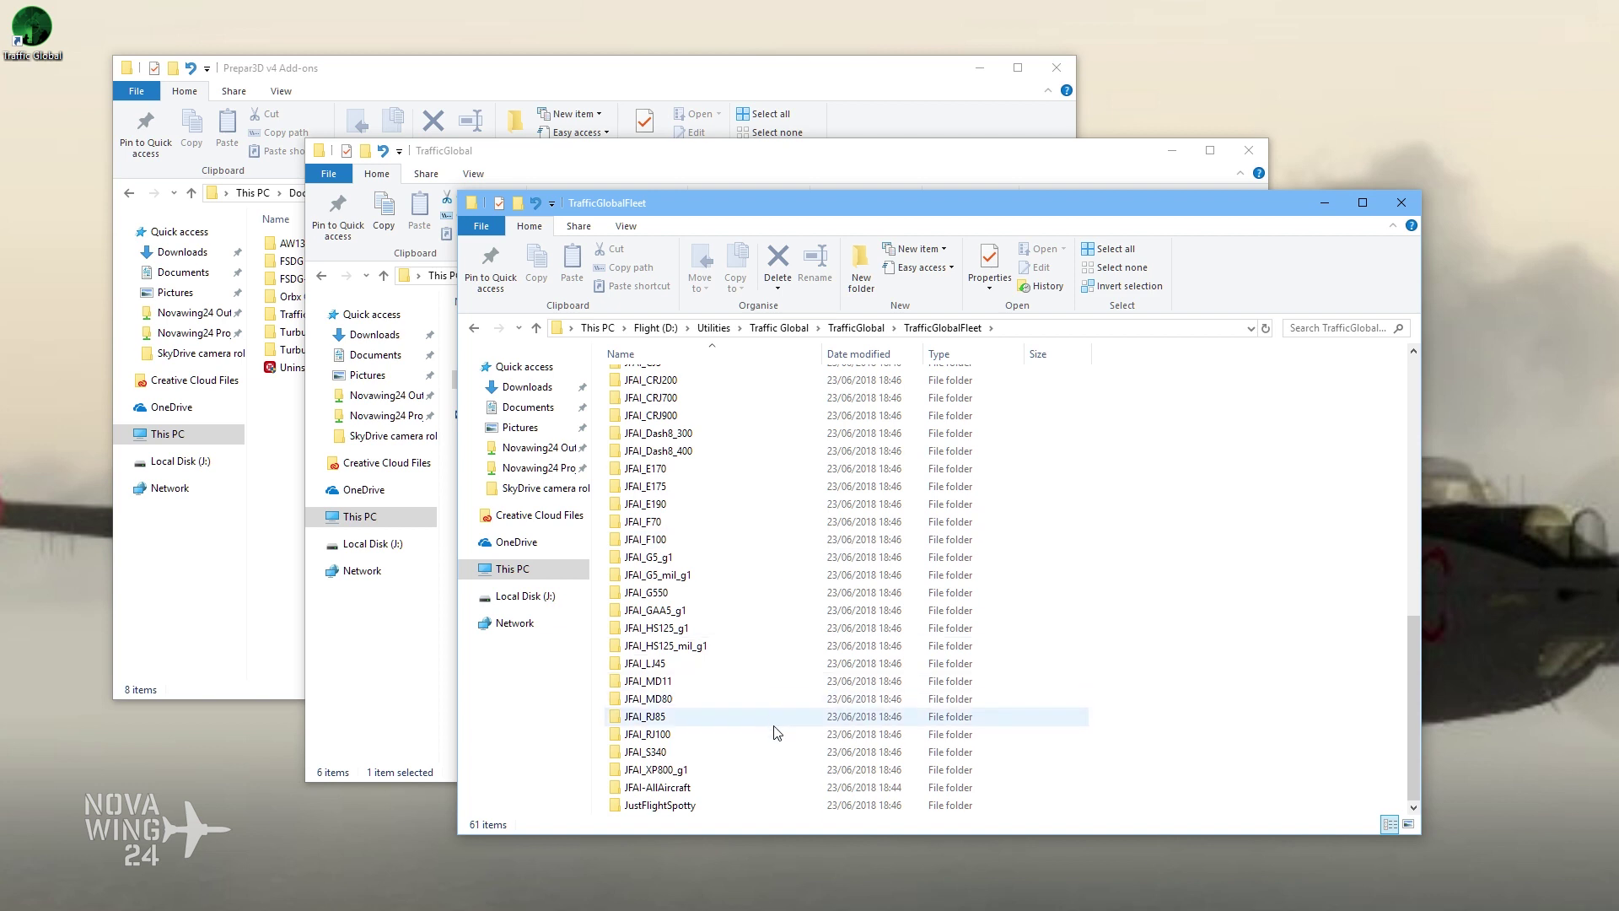
{"action": "scroll", "coordinate": [772, 750], "scroll_direction": "up", "scroll_amount": 10}
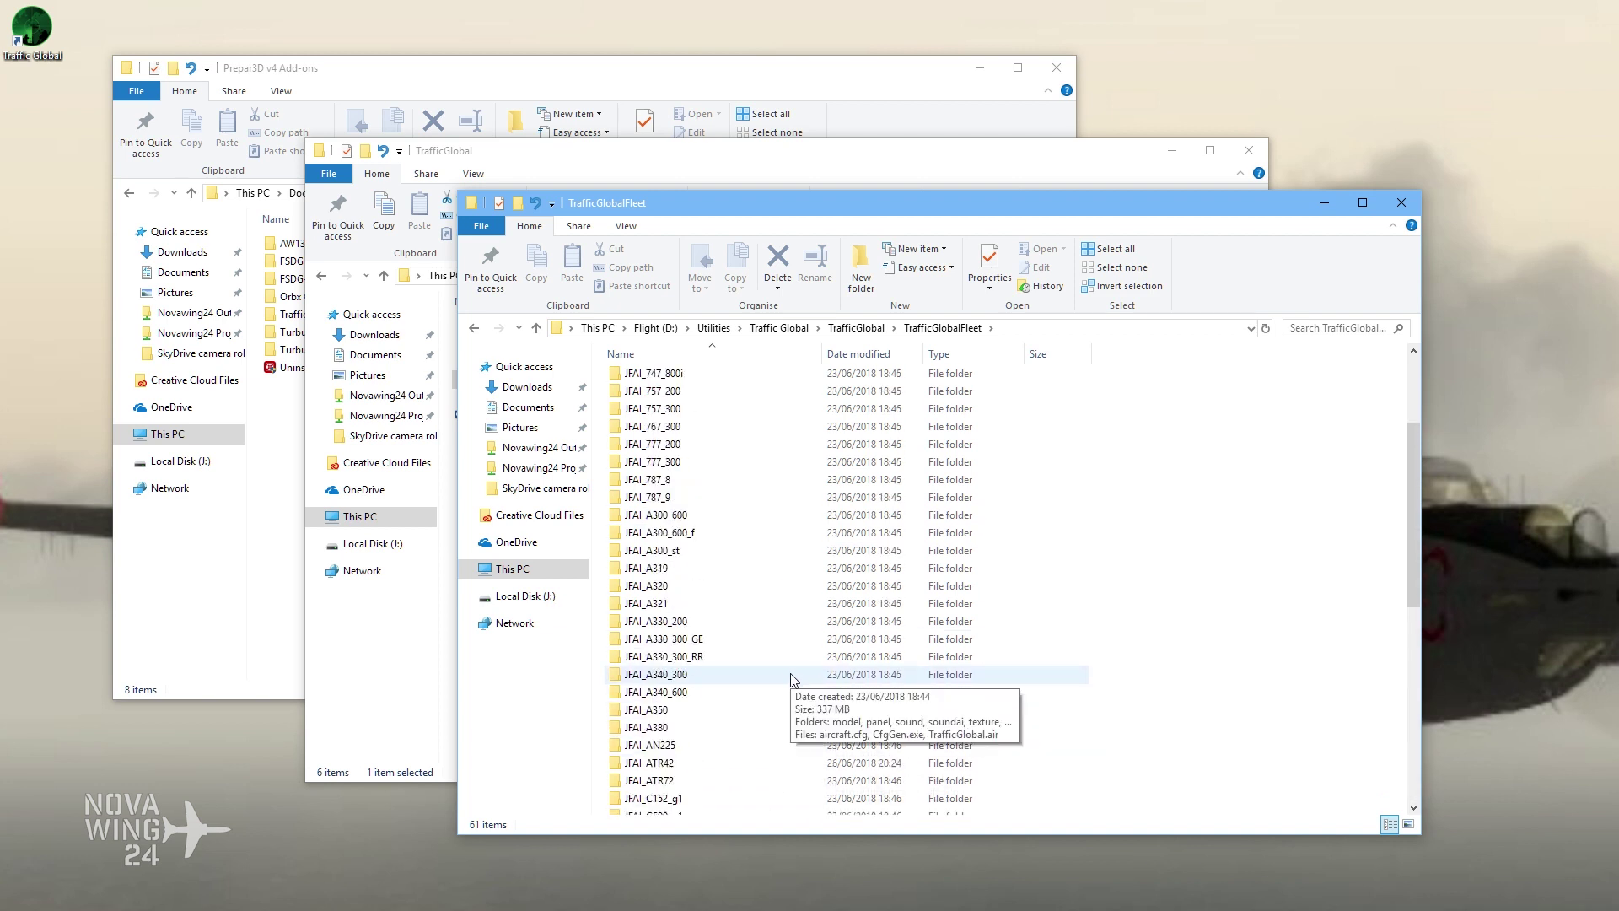
{"action": "scroll", "coordinate": [784, 651], "scroll_direction": "up", "scroll_amount": 1}
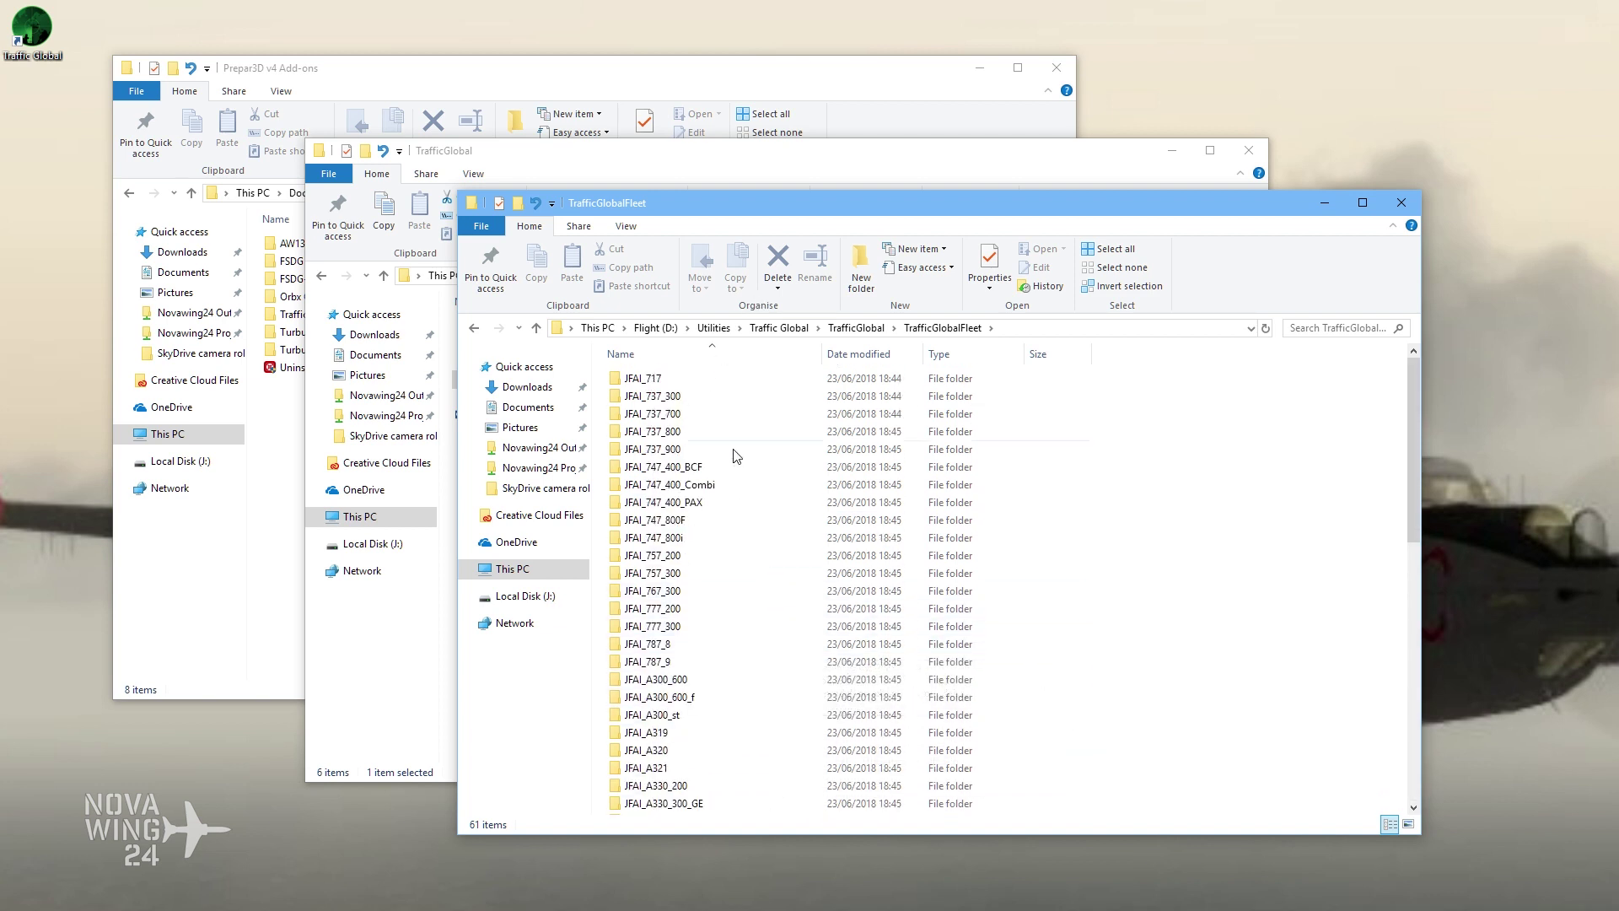
{"action": "left_click", "coordinate": [871, 328]}
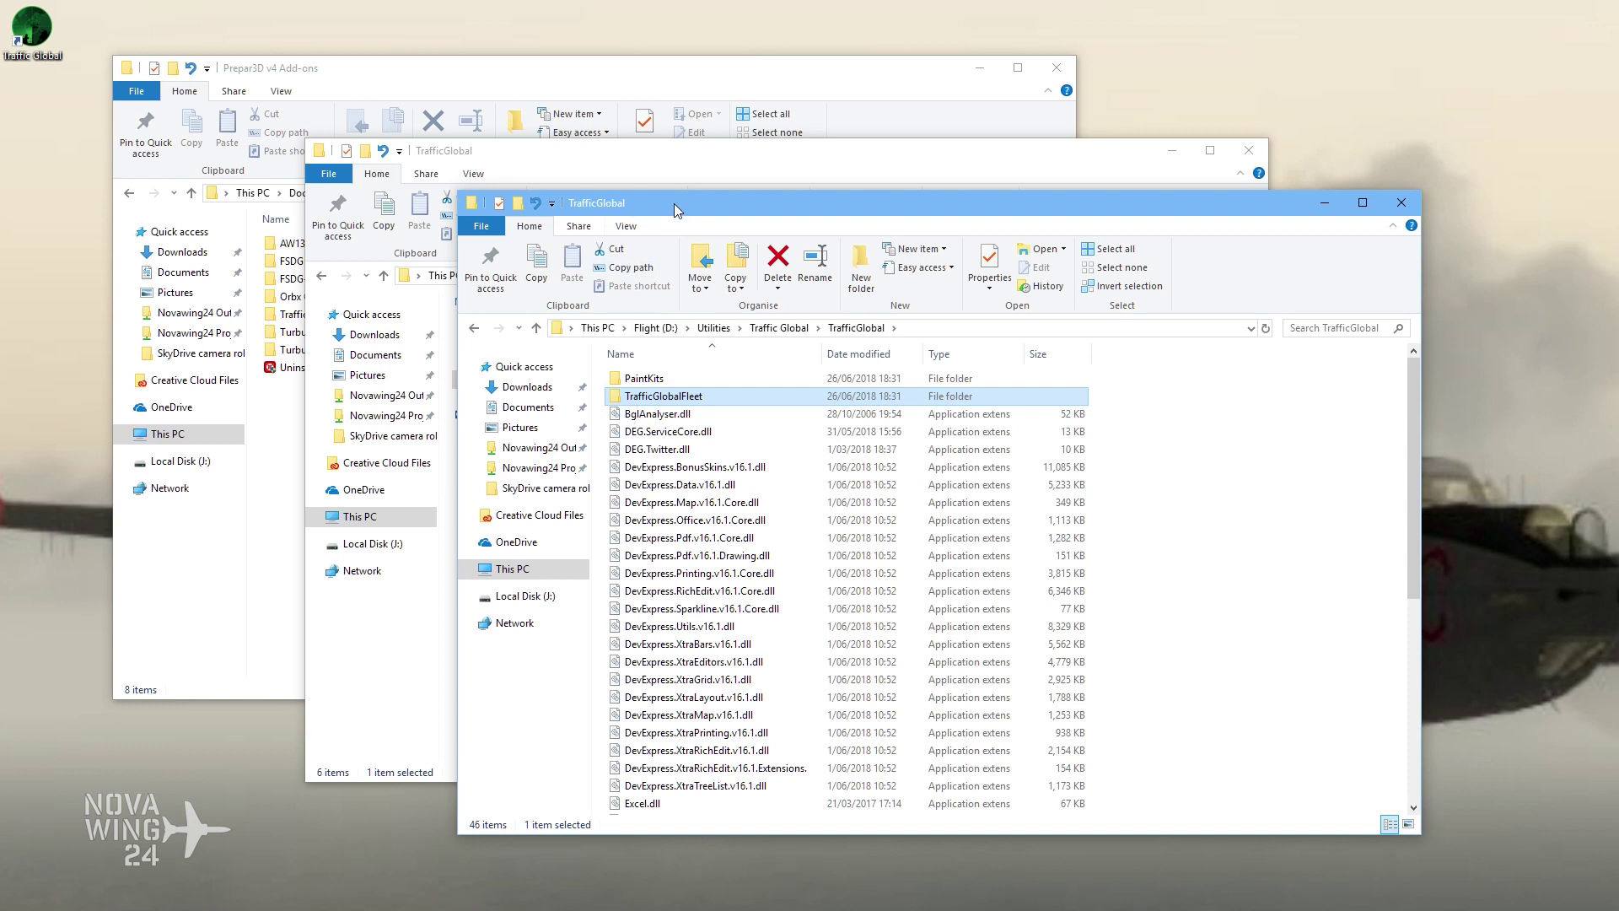
Step: Examine the BGL files in the AirportFacilities Scenery folder of the Documents TrafficGlobal folder, and return to that TrafficGlobal folder
{"action": "left_click", "coordinate": [660, 157]}
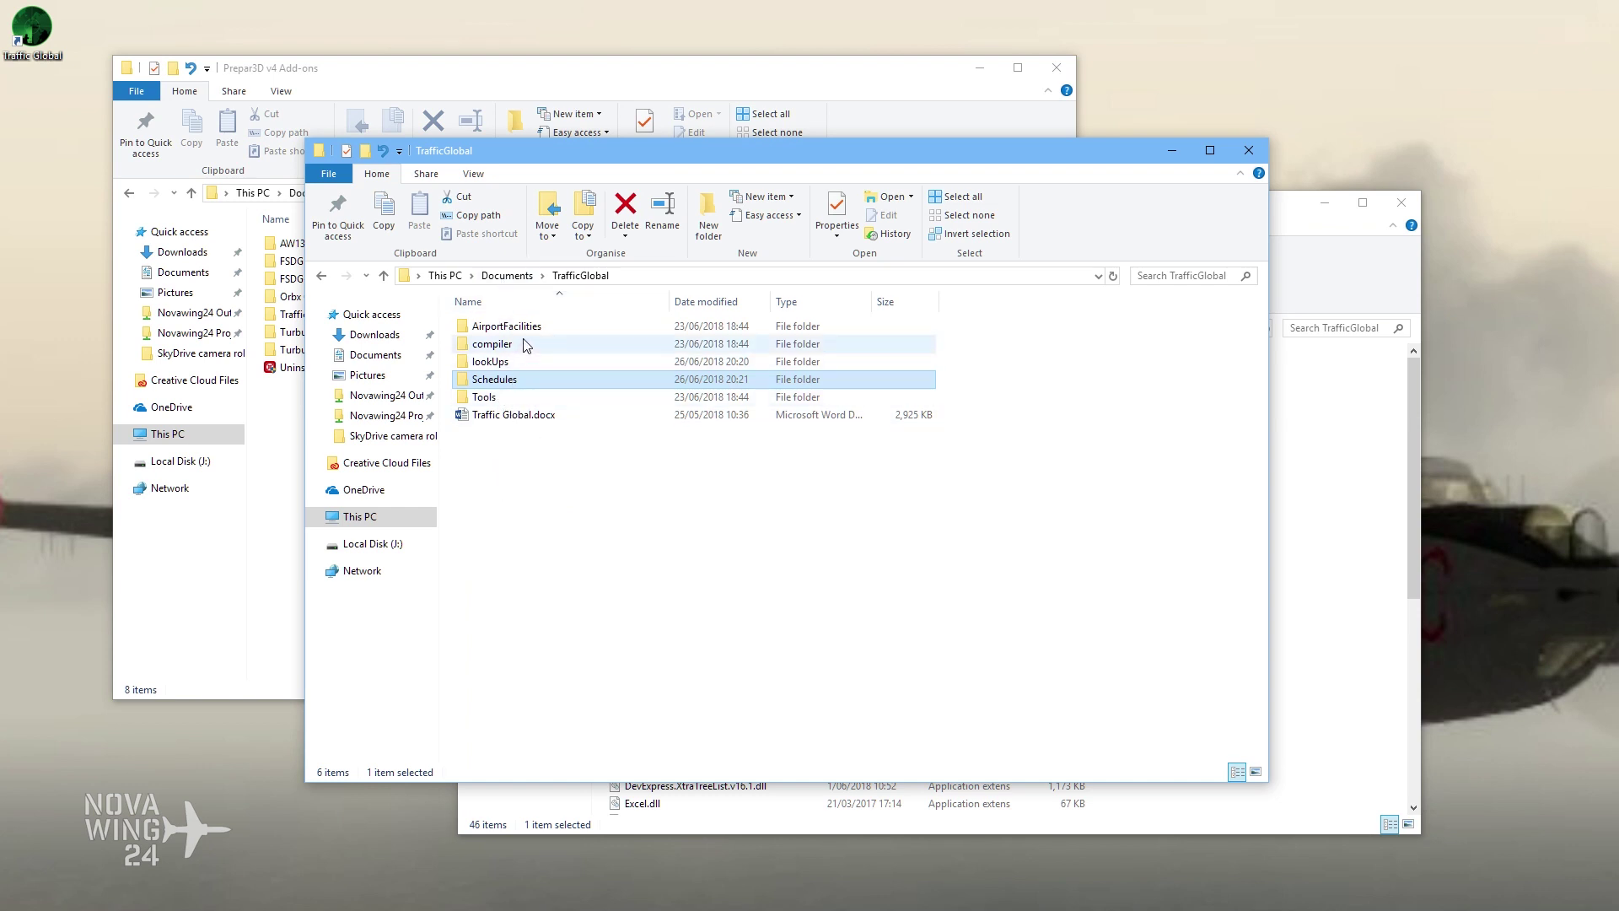
{"action": "left_click", "coordinate": [527, 415]}
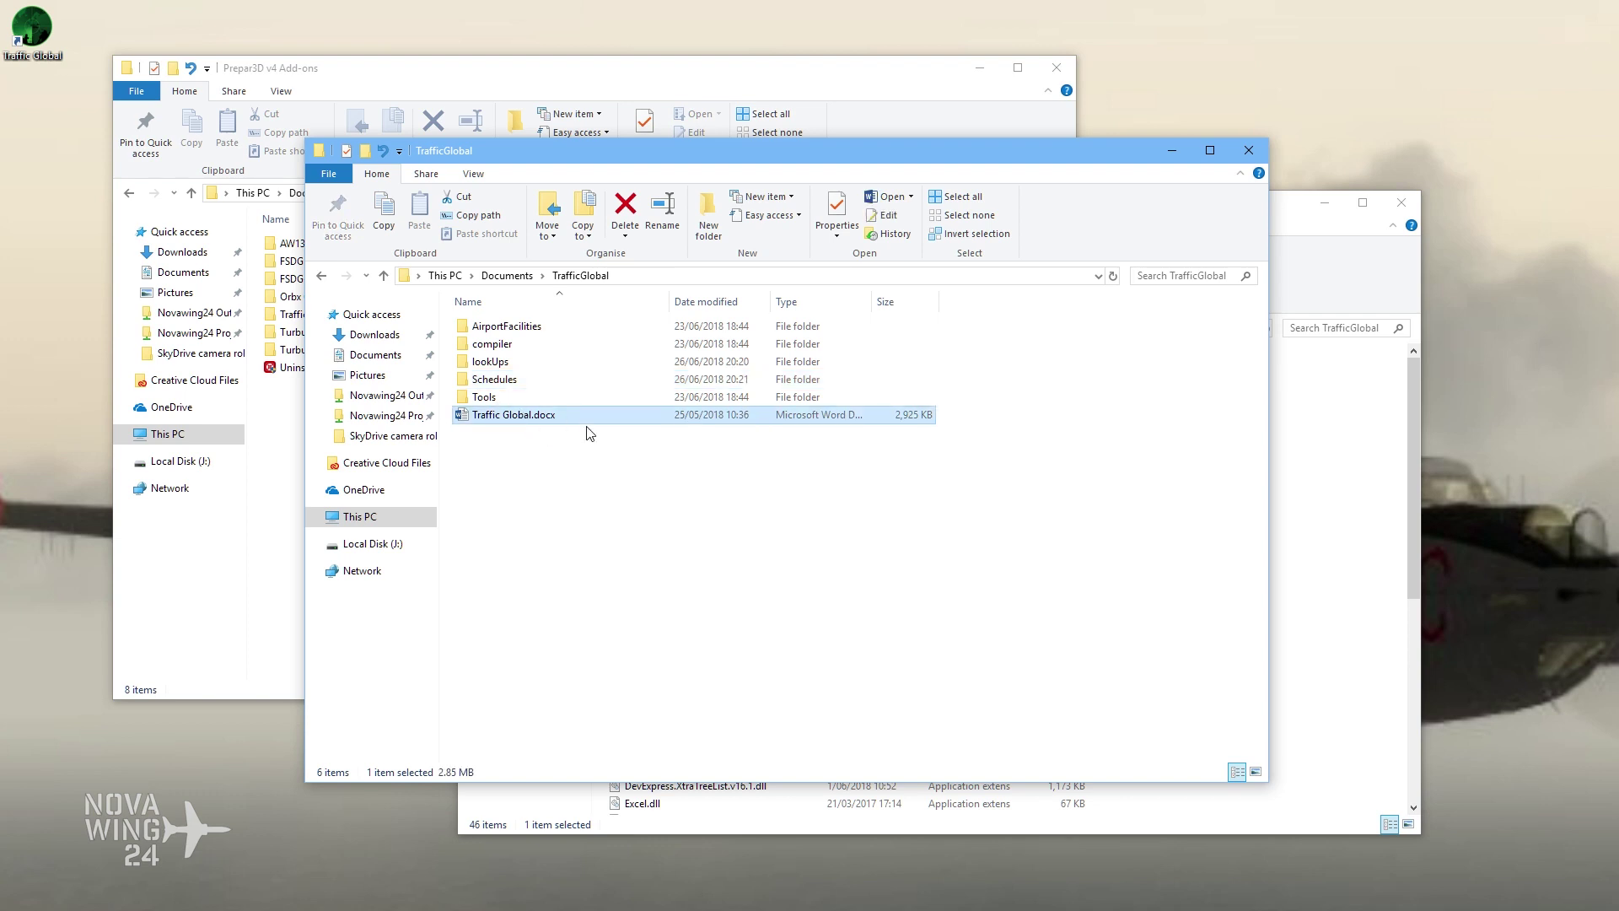
{"action": "double_click", "coordinate": [525, 332]}
{"action": "double_click", "coordinate": [517, 331]}
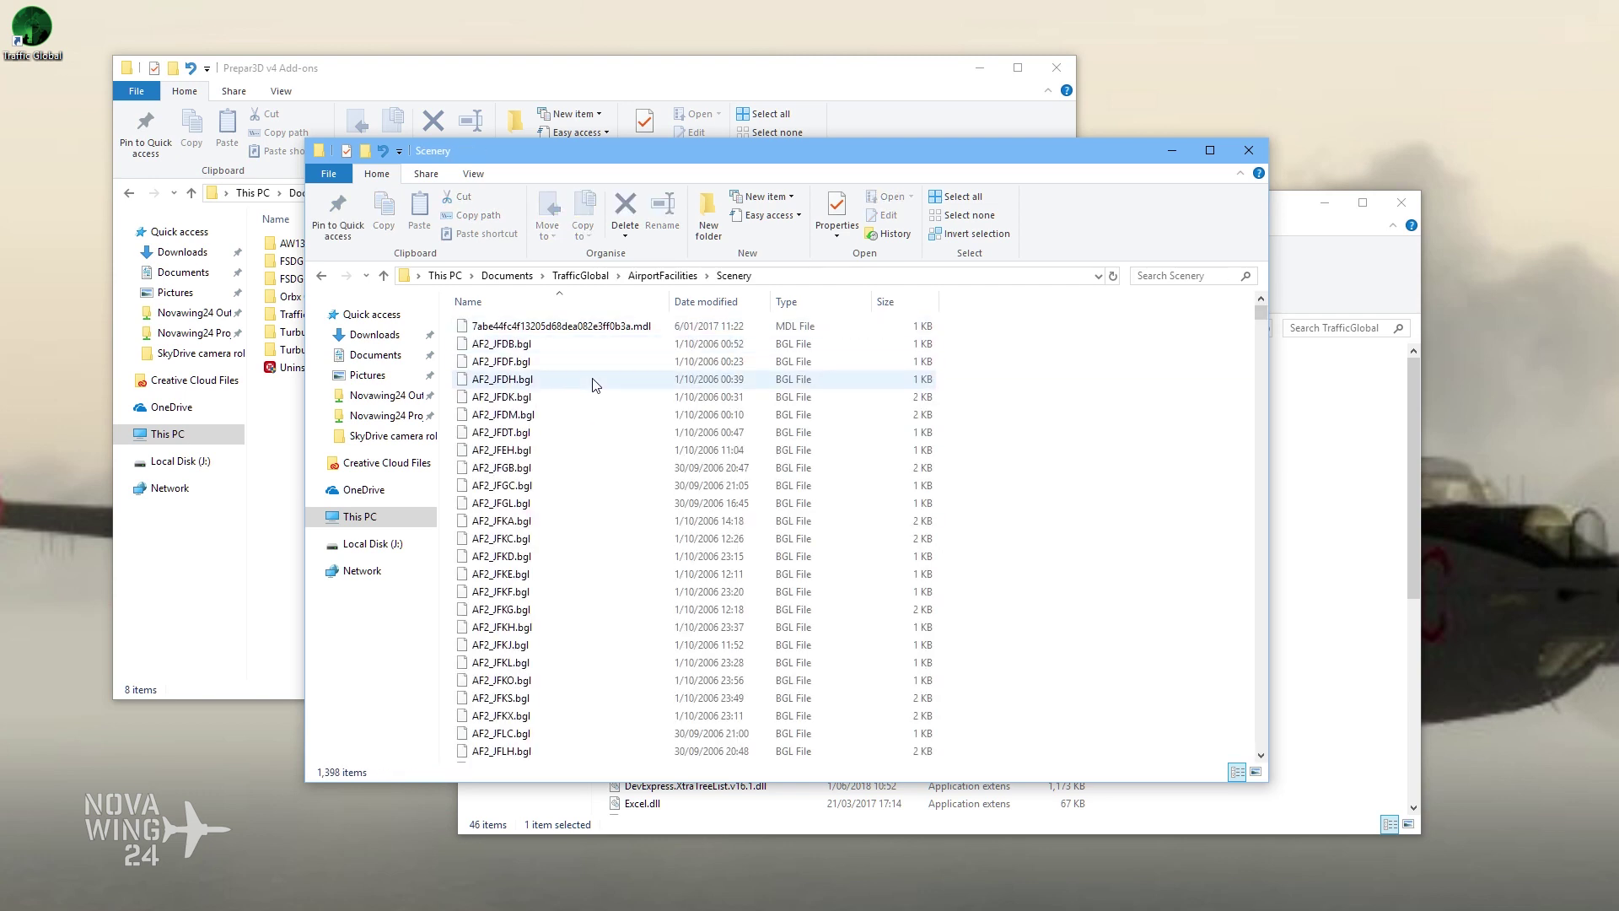
{"action": "scroll", "coordinate": [615, 433], "scroll_direction": "down", "scroll_amount": 2}
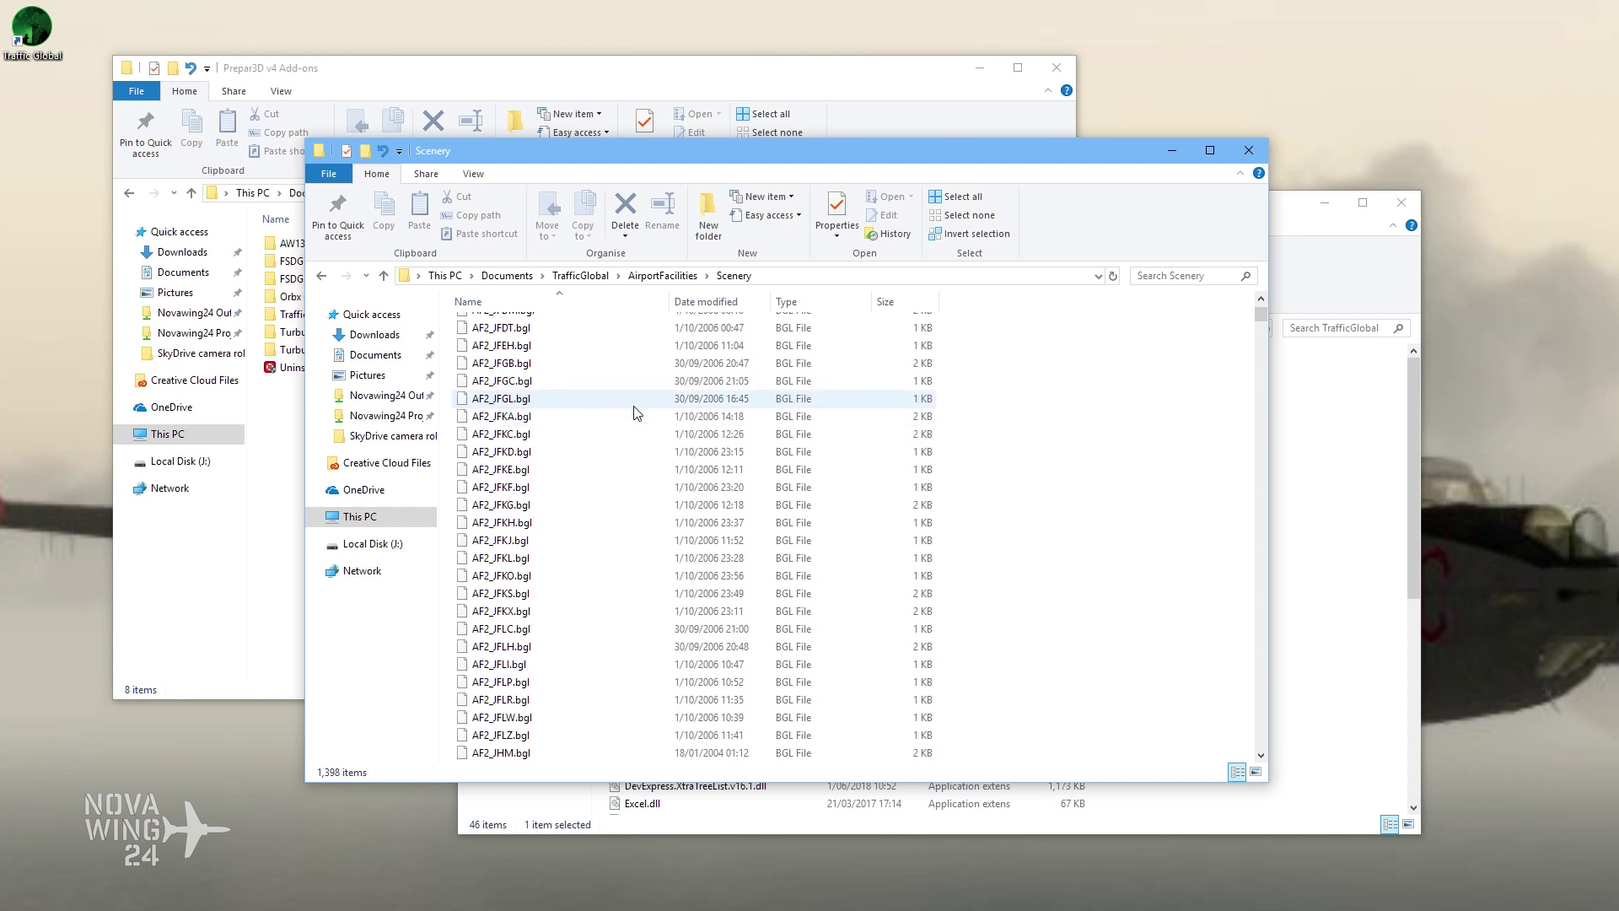
{"action": "key", "text": "alt+Left"}
{"action": "left_click", "coordinate": [581, 276]}
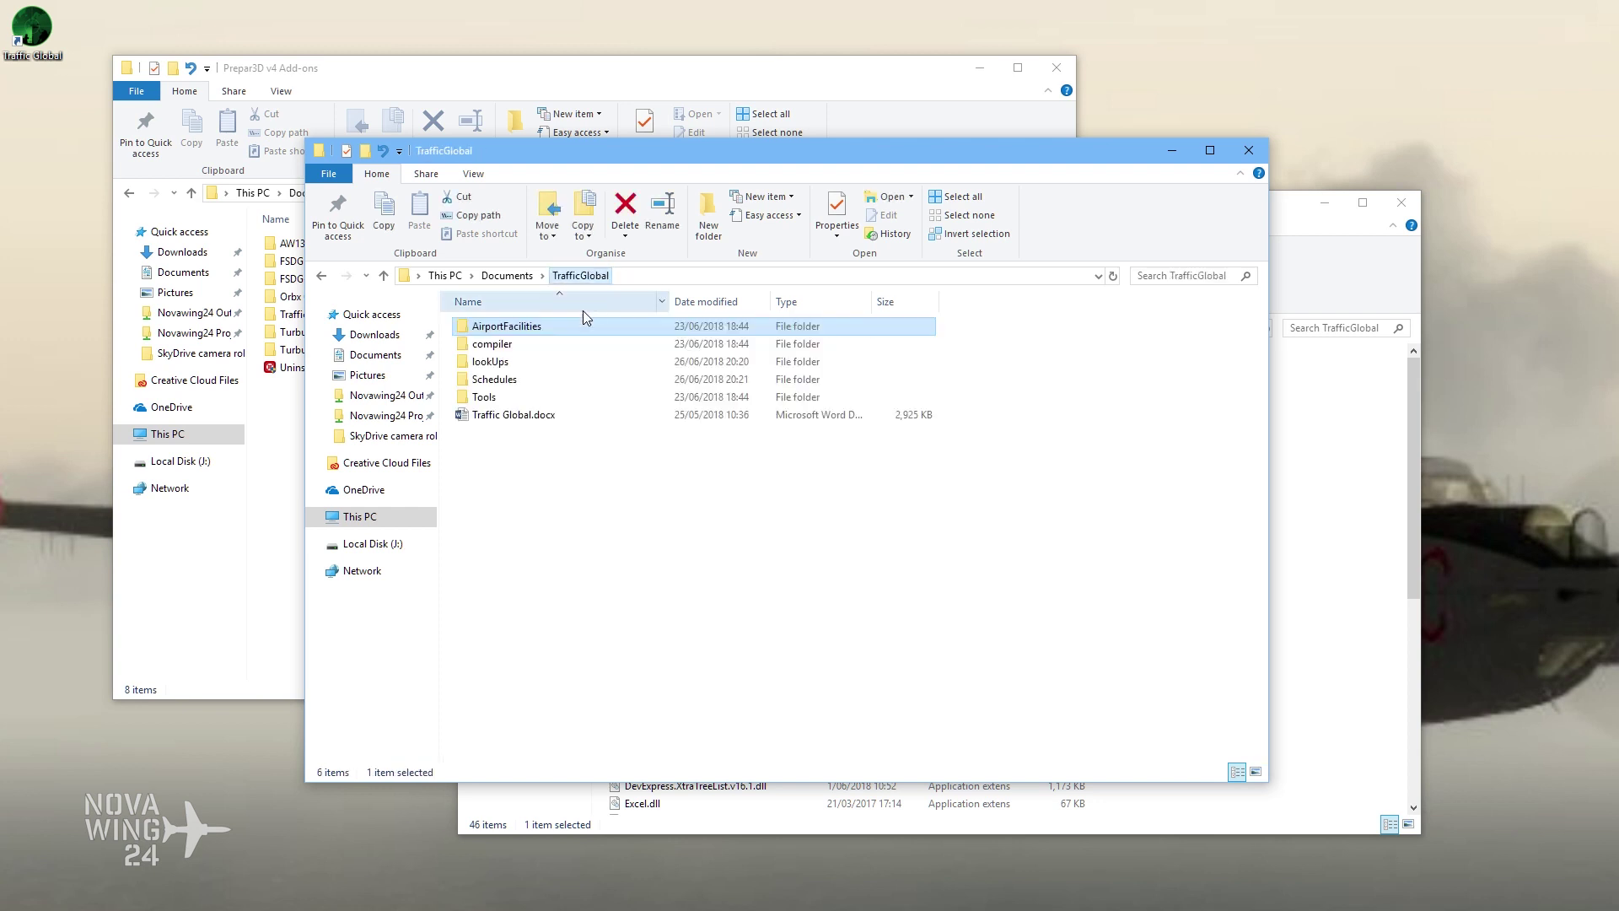
Step: Examine the contents of the compiler, lookUps and Schedules folders in the Documents TrafficGlobal folder
{"action": "double_click", "coordinate": [540, 345]}
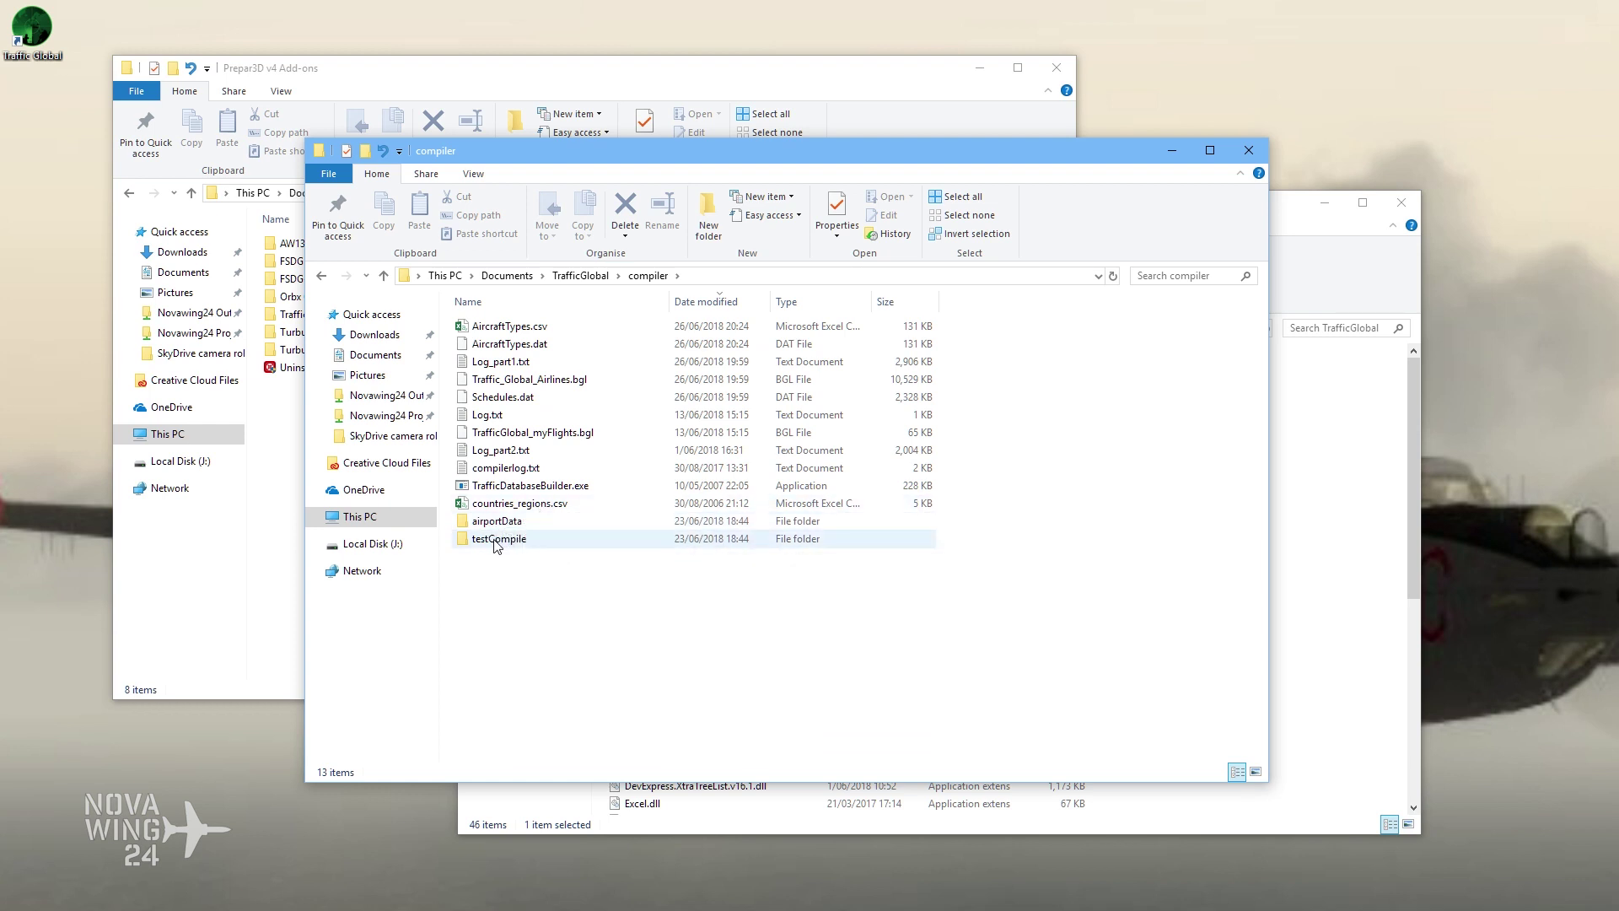
{"action": "left_click", "coordinate": [581, 275]}
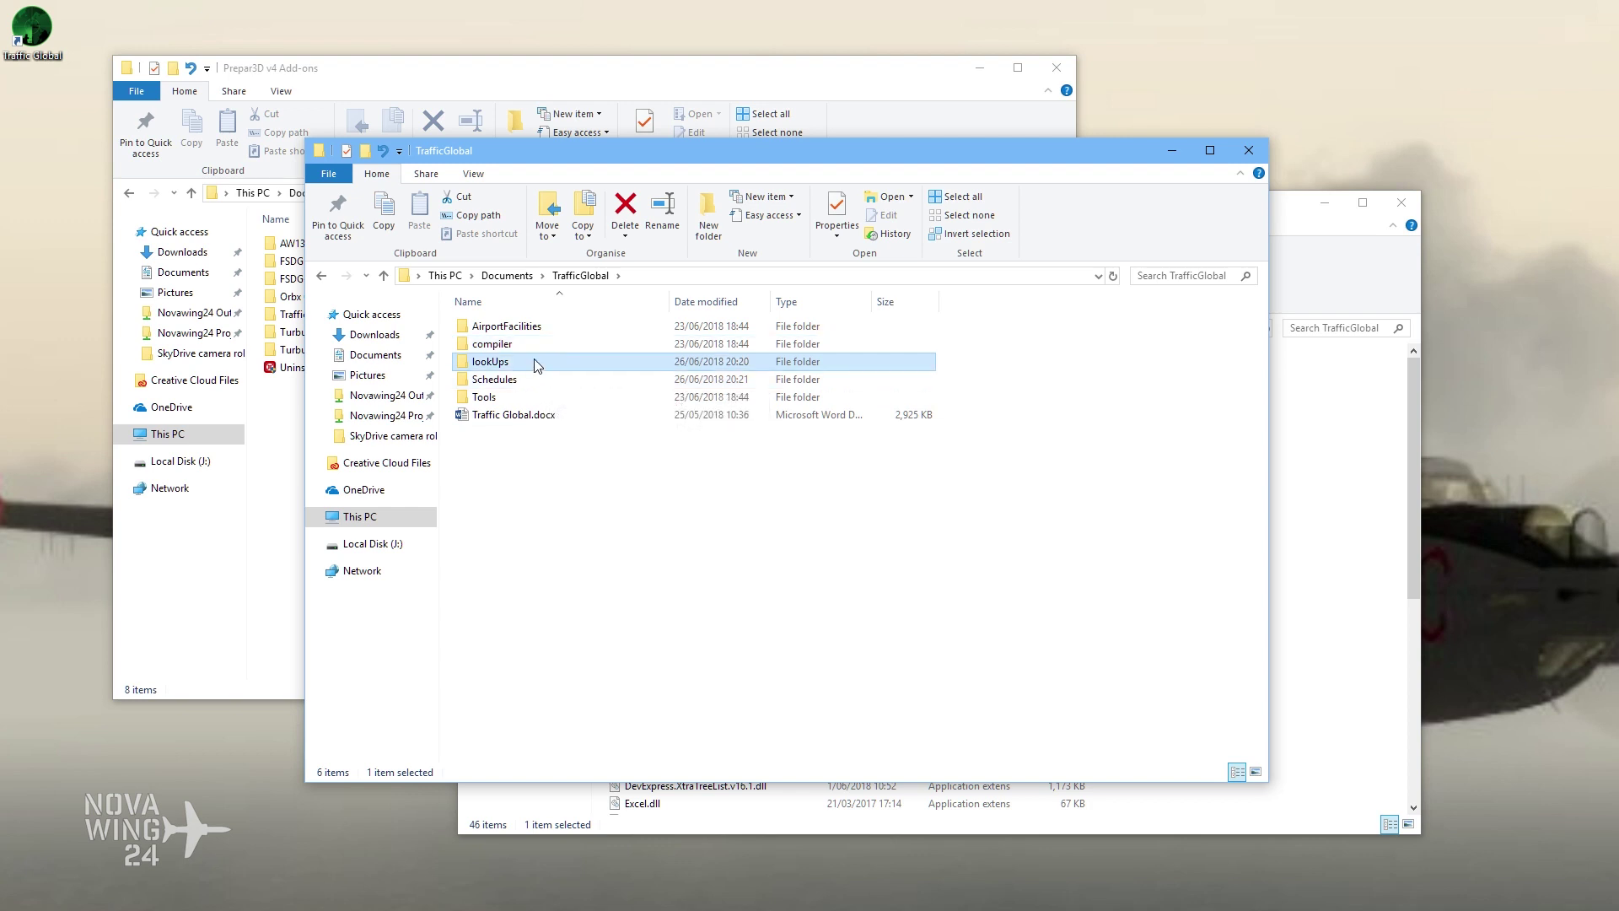
{"action": "double_click", "coordinate": [533, 362]}
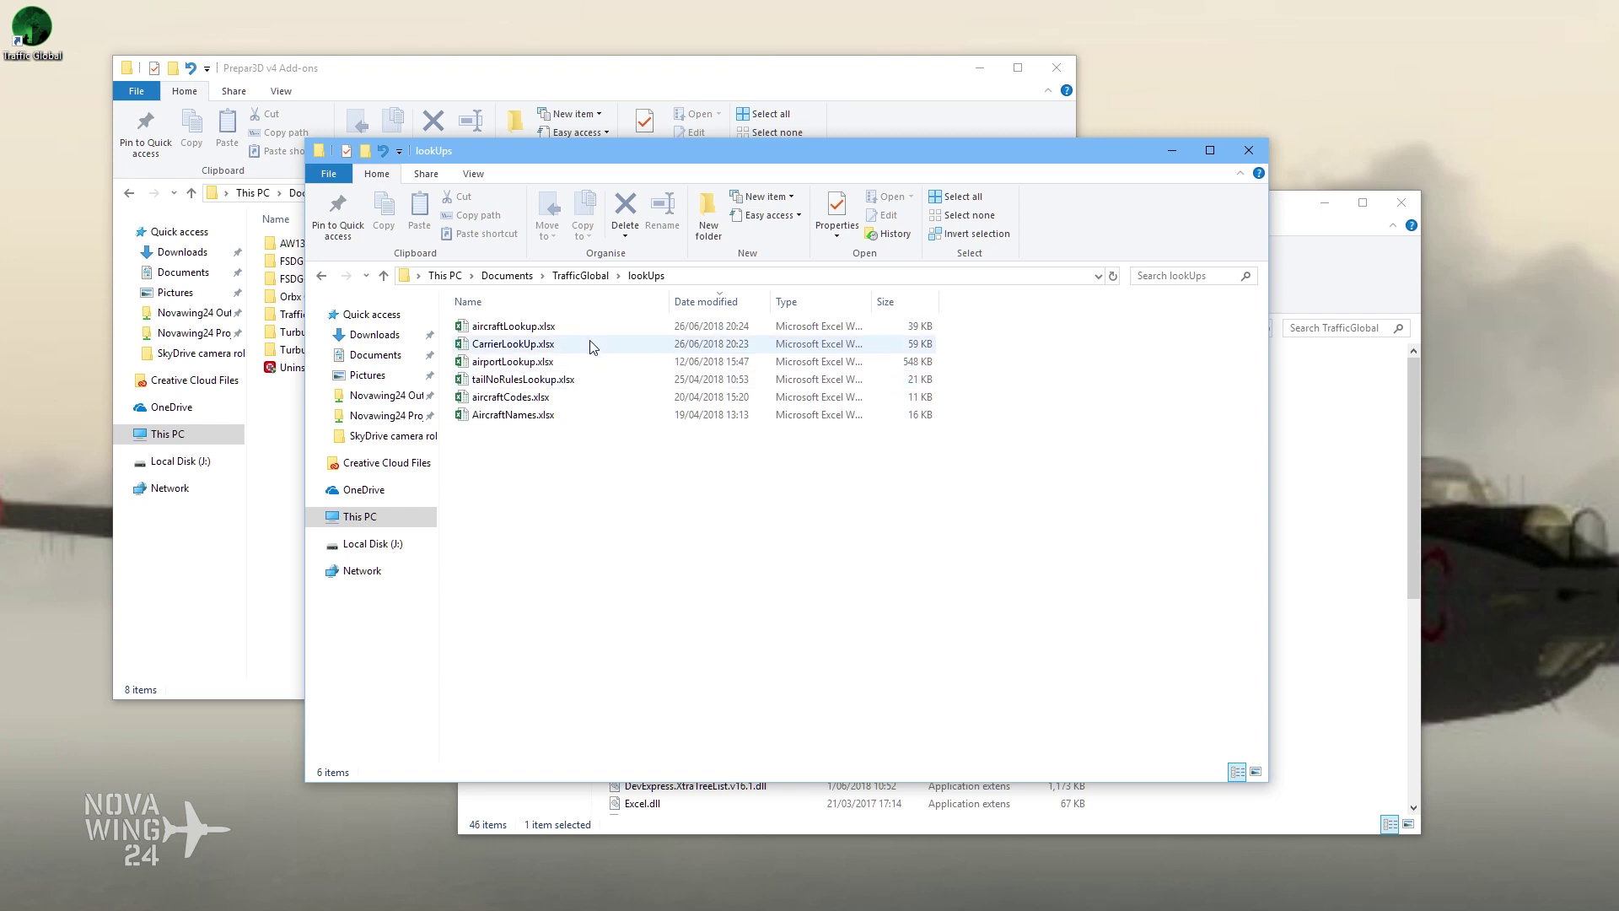
{"action": "left_click", "coordinate": [581, 276]}
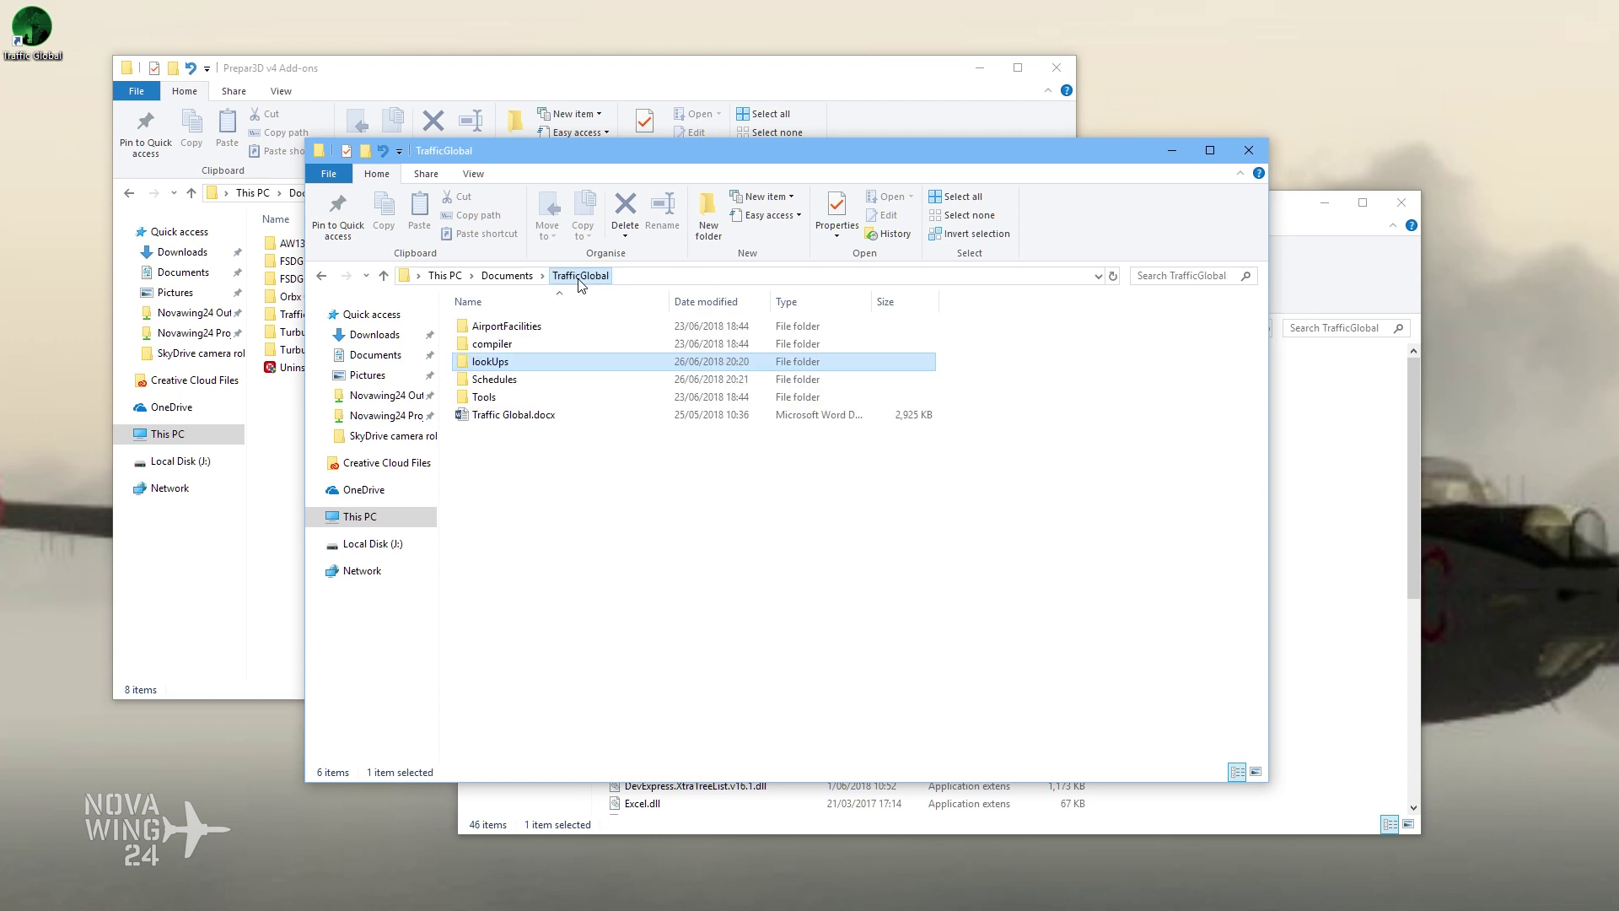
{"action": "double_click", "coordinate": [554, 379]}
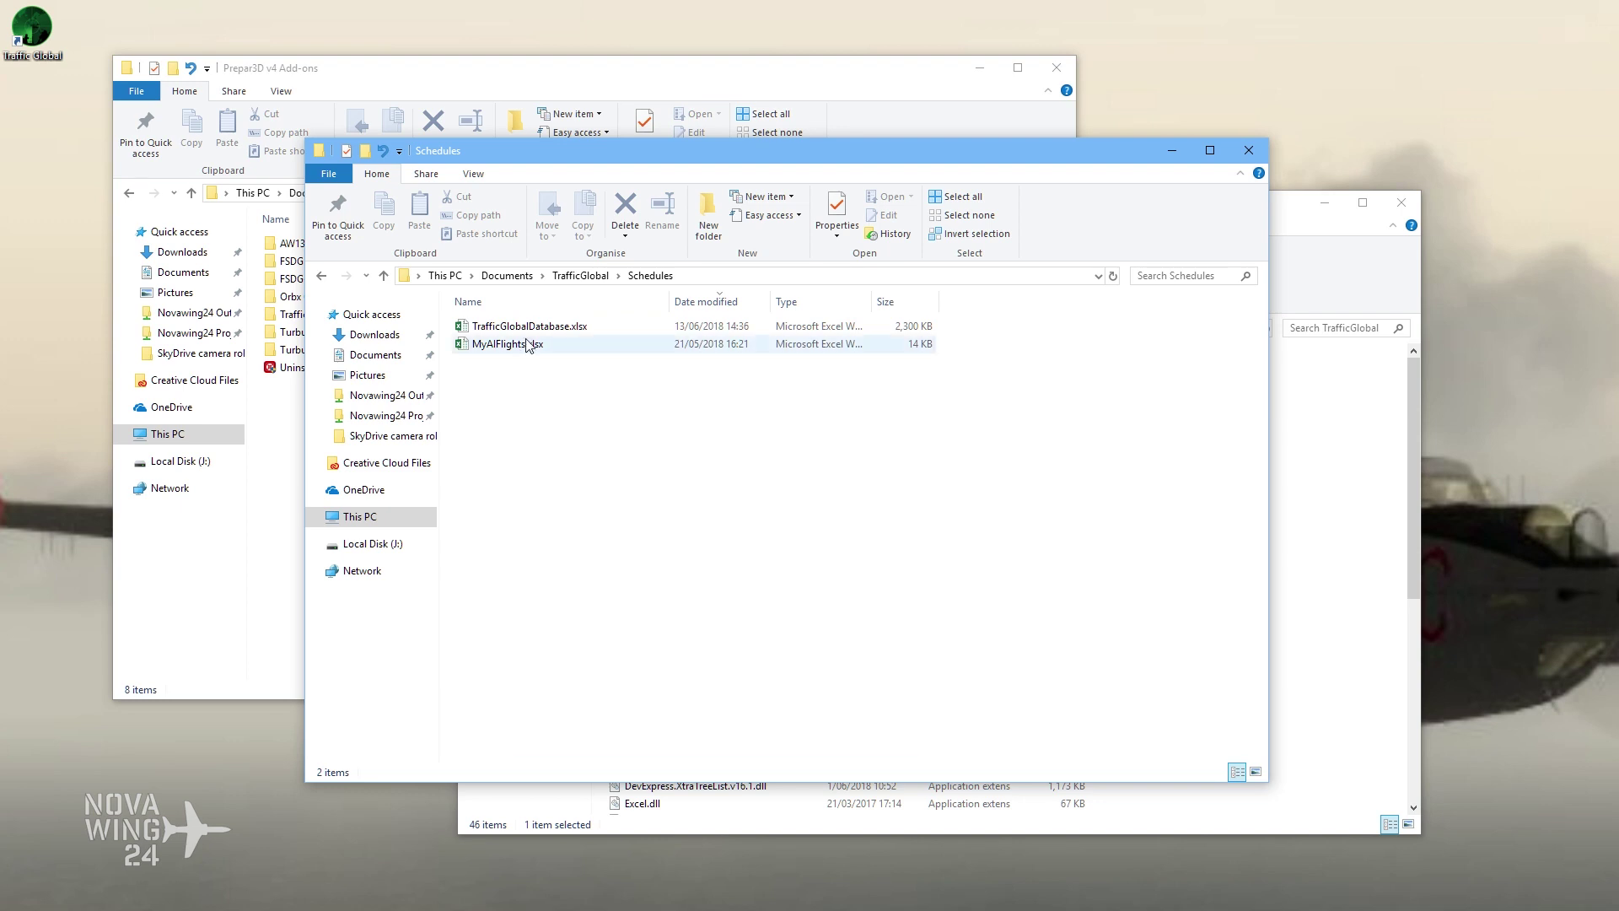
{"action": "left_click", "coordinate": [580, 276]}
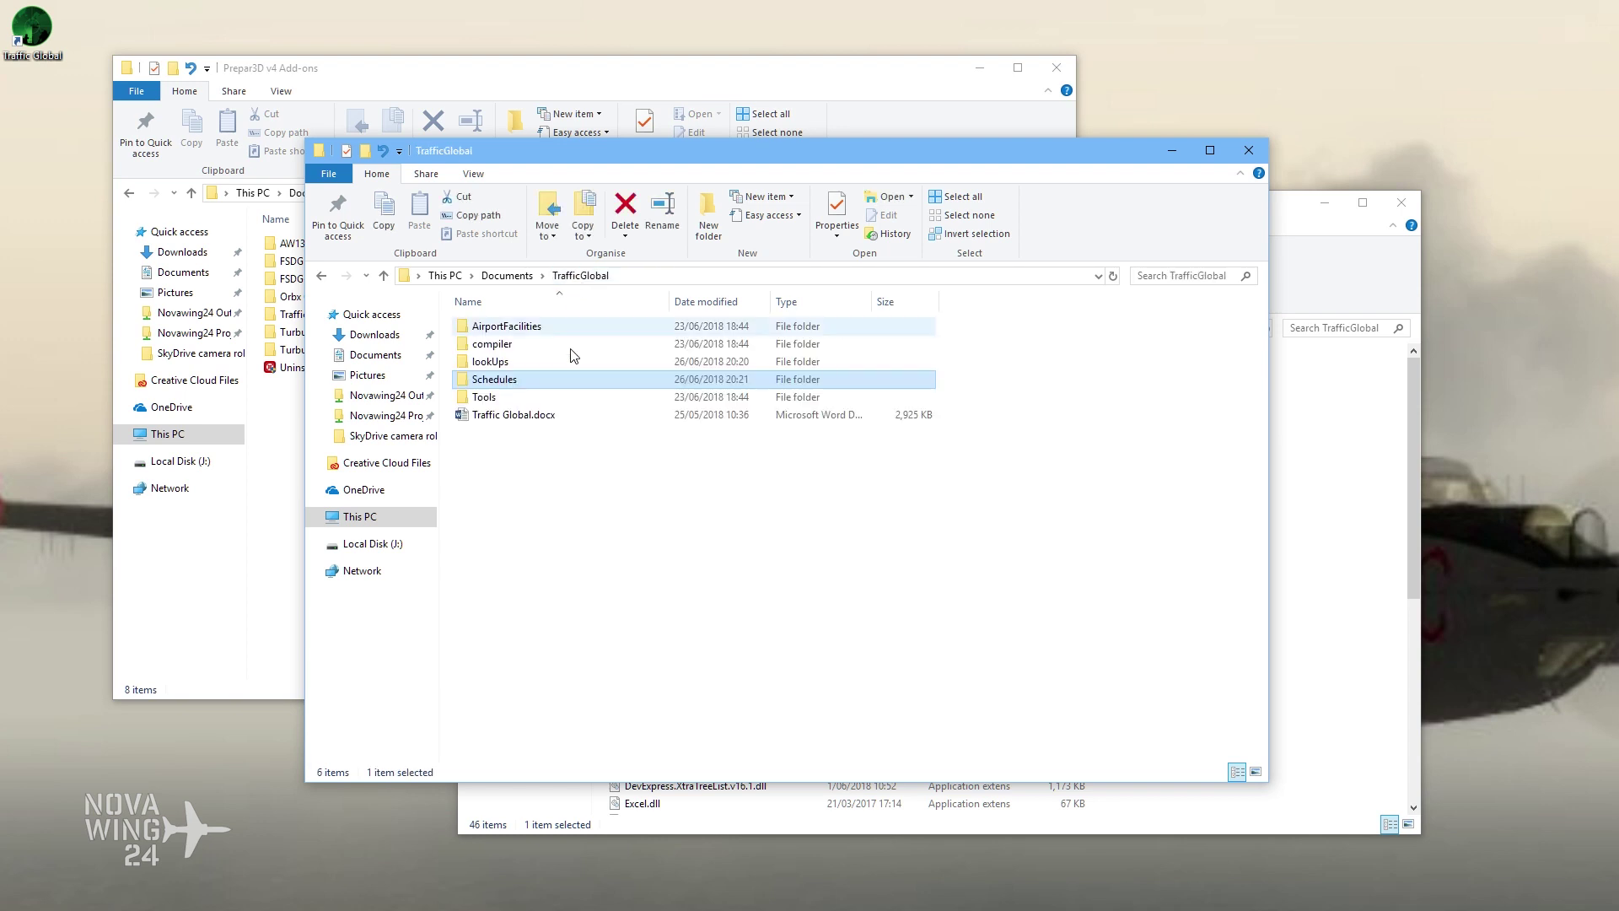
Step: Examine the Tools folder and its GA, statics and P3Dv4 subfolders, and return to the Documents TrafficGlobal folder
{"action": "double_click", "coordinate": [498, 396]}
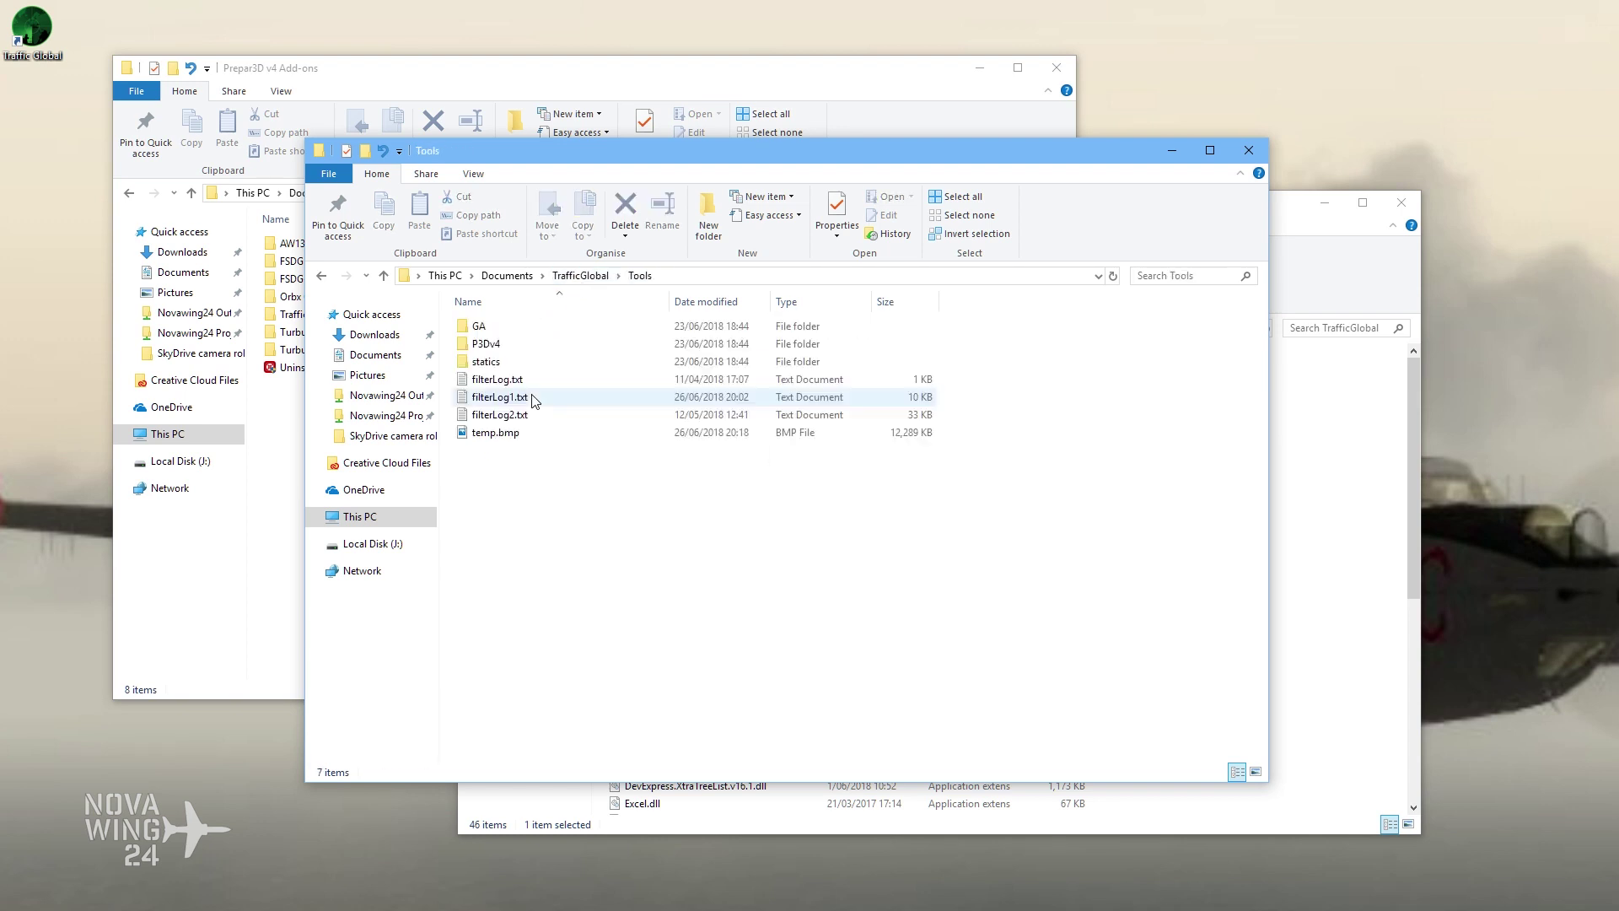
{"action": "double_click", "coordinate": [507, 326]}
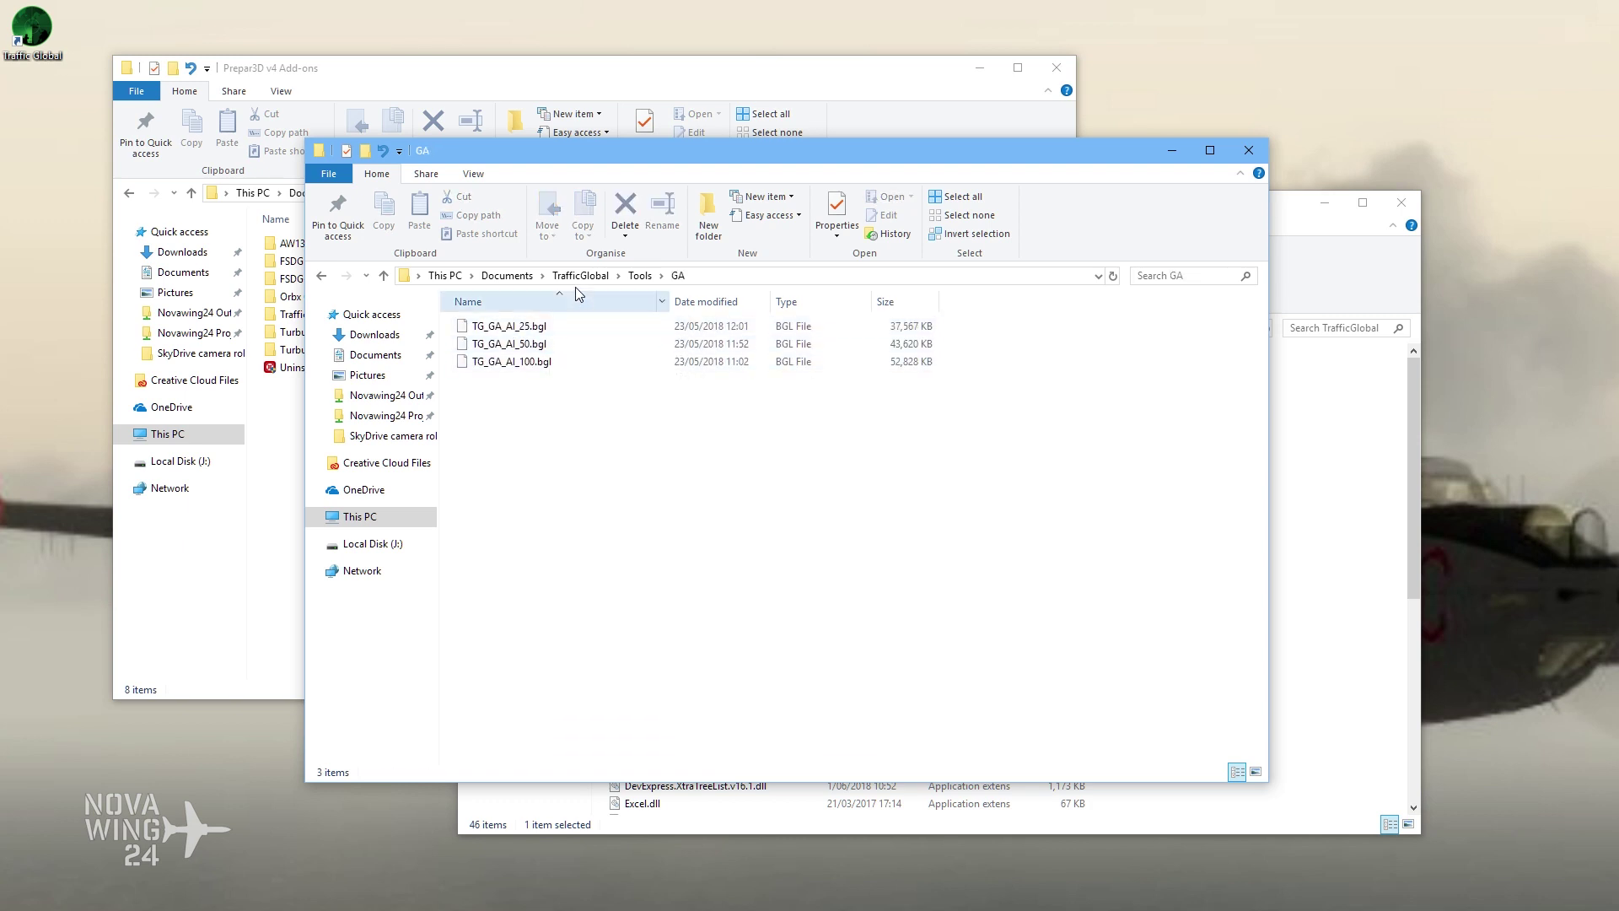
{"action": "left_click", "coordinate": [636, 280]}
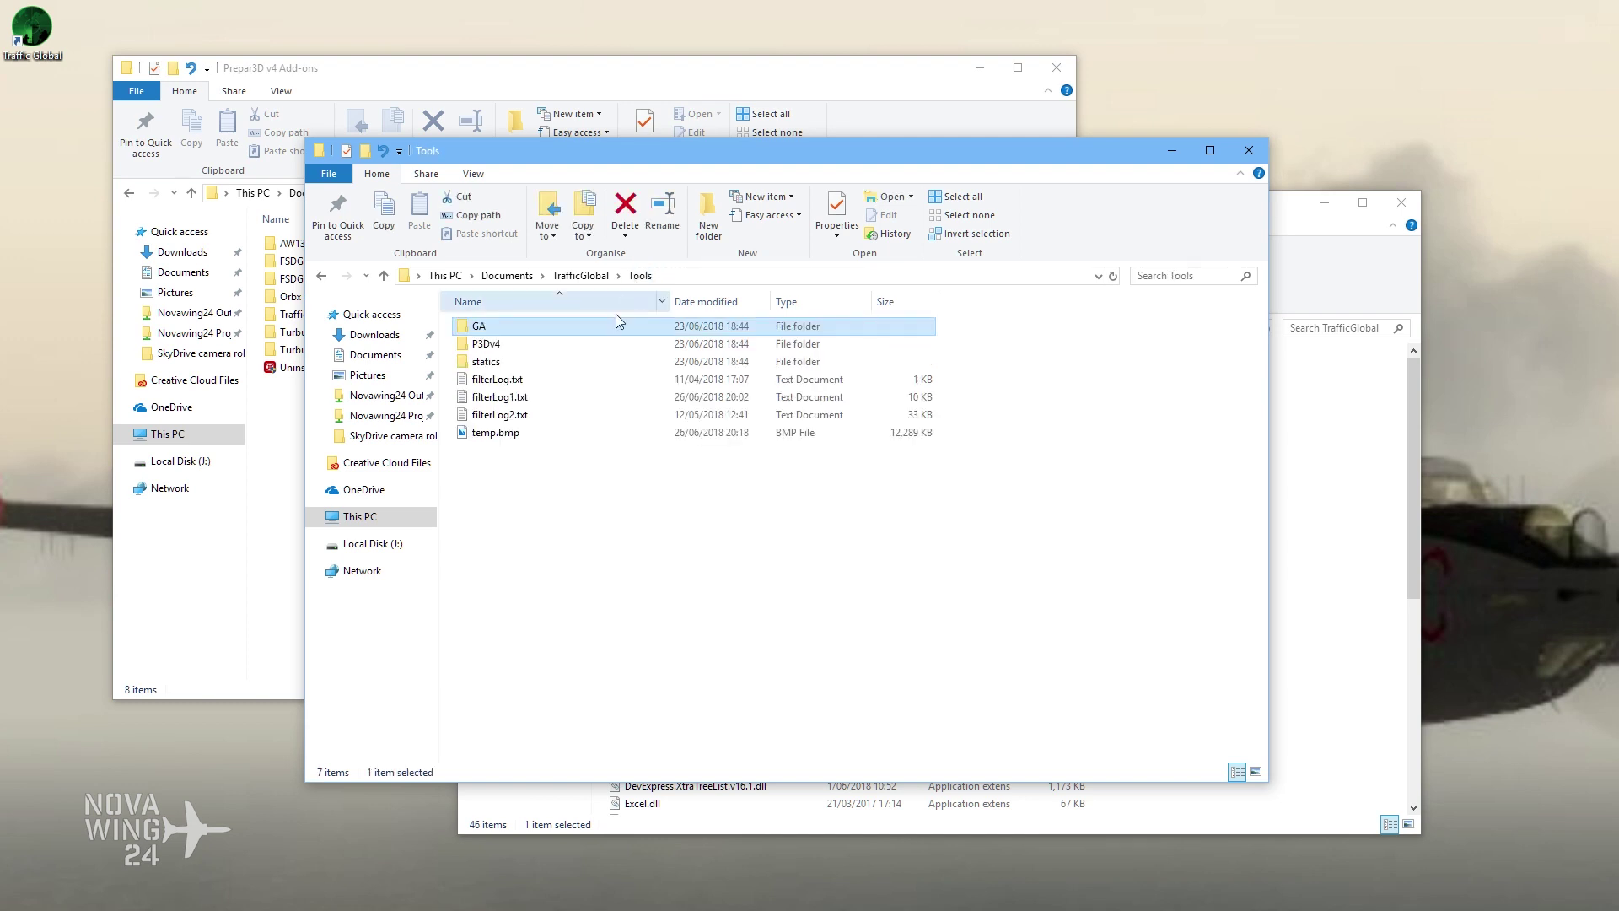
{"action": "double_click", "coordinate": [541, 362]}
{"action": "left_click", "coordinate": [639, 276]}
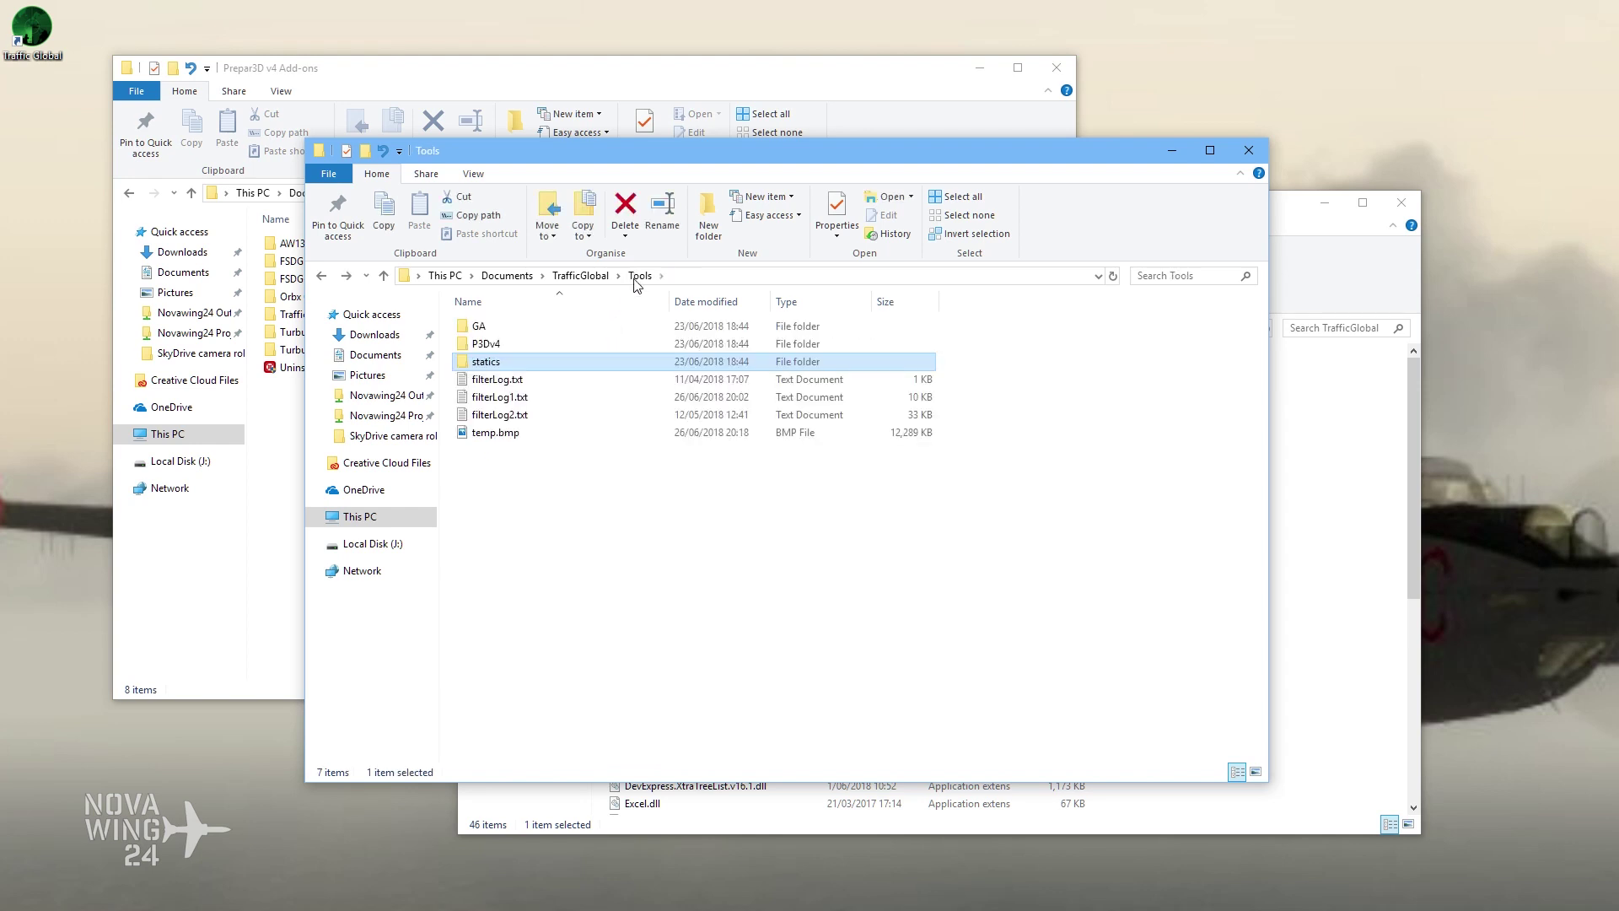
{"action": "double_click", "coordinate": [574, 343]}
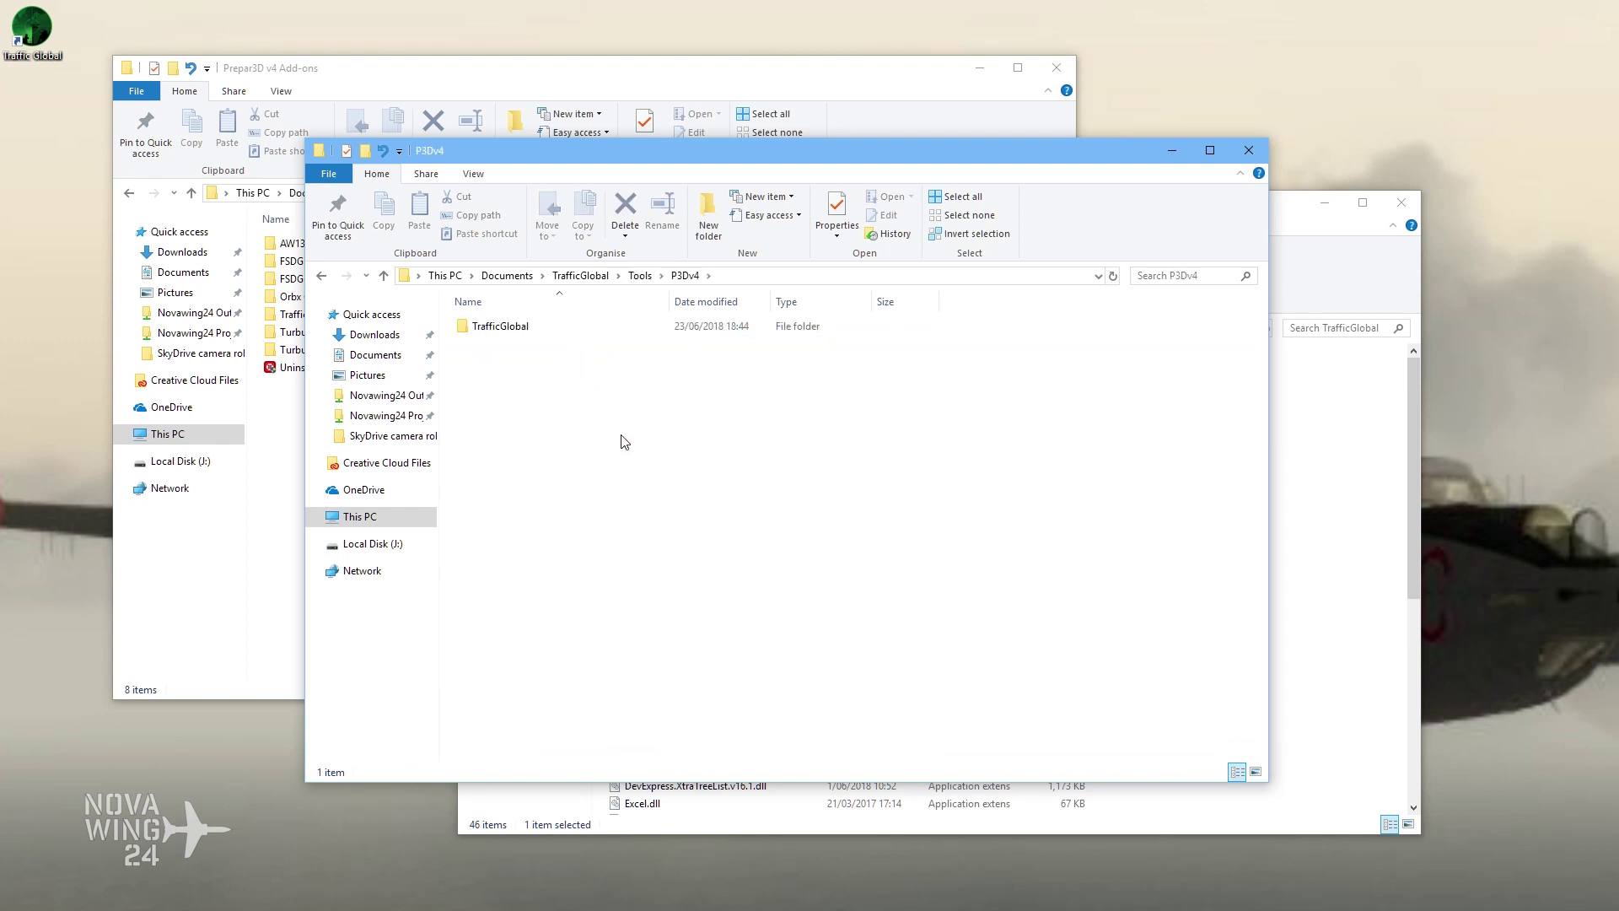
{"action": "left_click", "coordinate": [595, 281]}
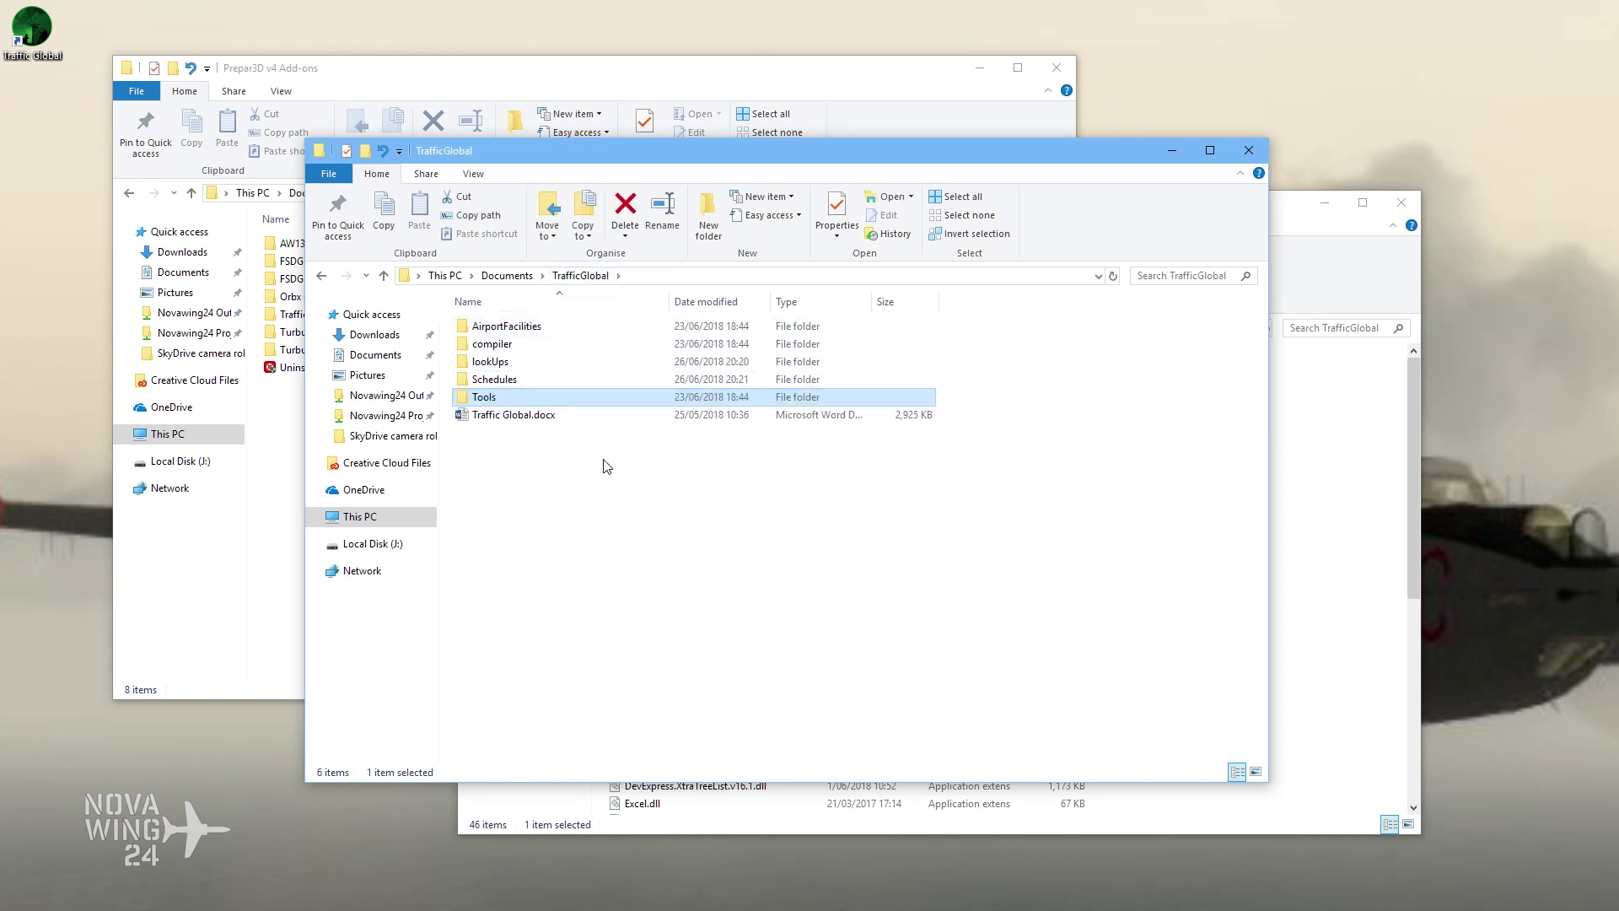
Step: Examine the TrafficGlobal add-on folder and its scenery files within Prepar3D v4 Add-ons, and return to the Prepar3D v4 Add-ons folder
{"action": "left_click", "coordinate": [590, 87]}
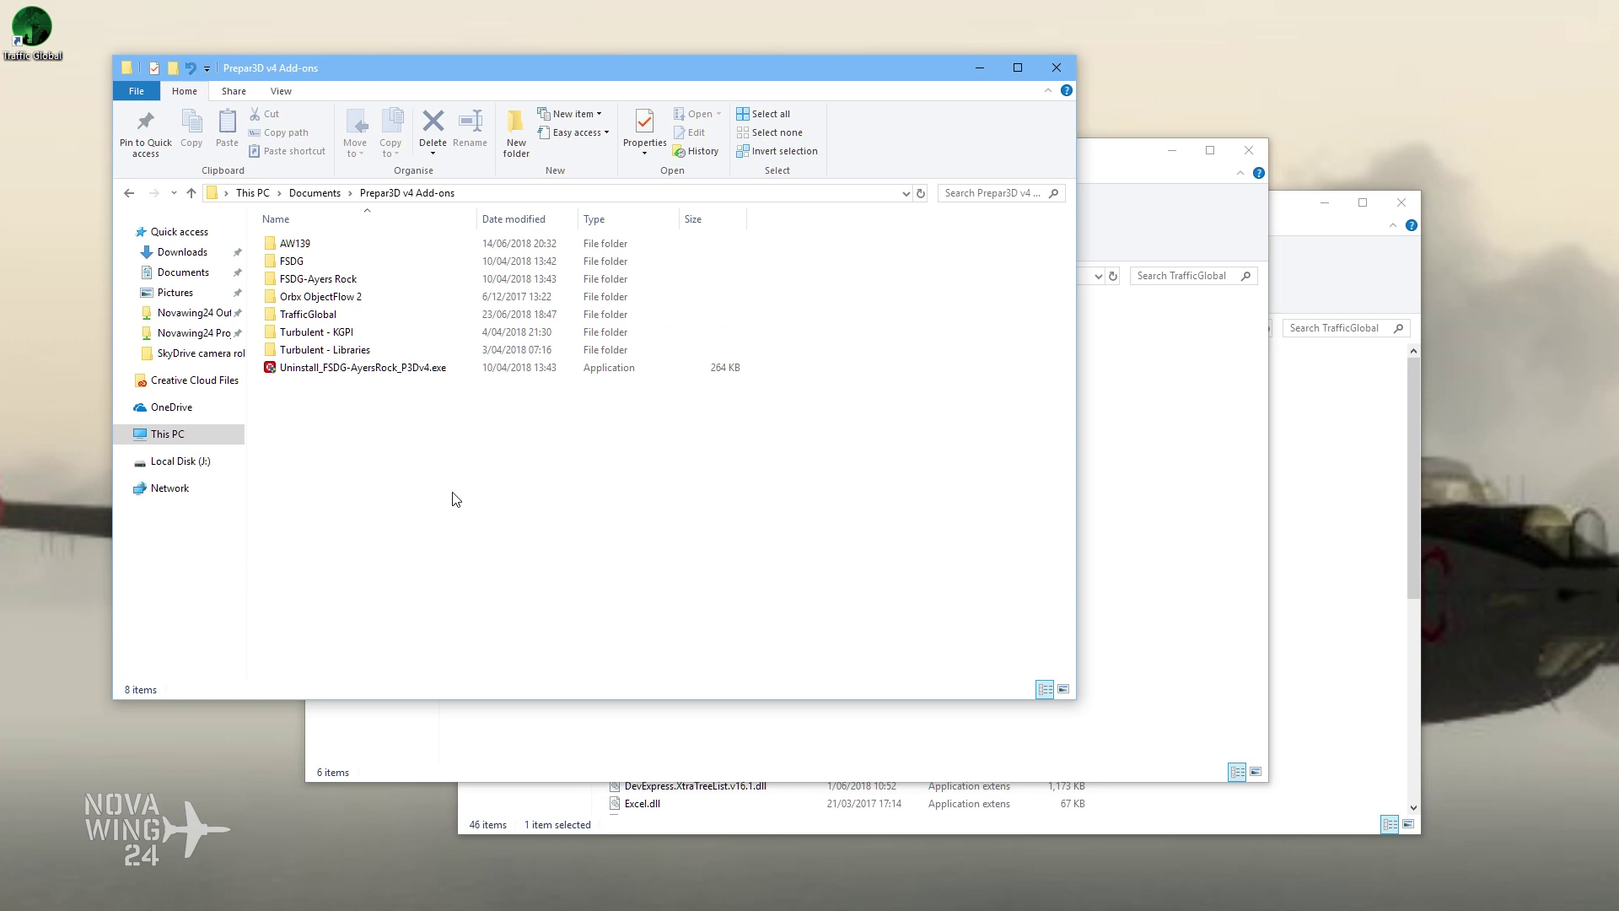
{"action": "double_click", "coordinate": [396, 318]}
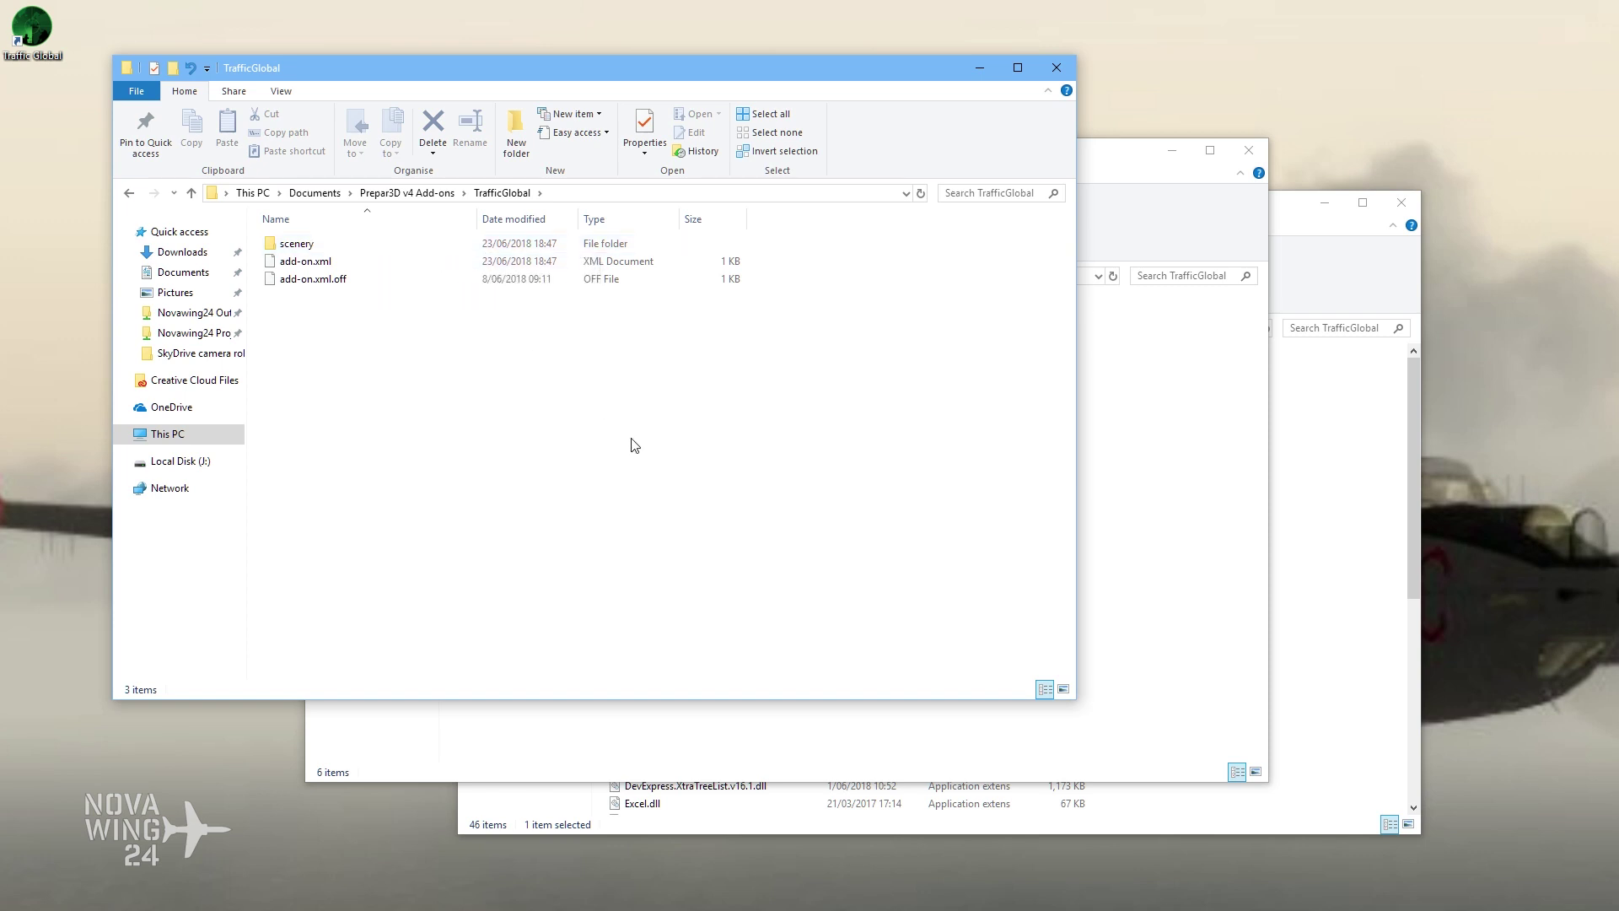
{"action": "left_click", "coordinate": [366, 251]}
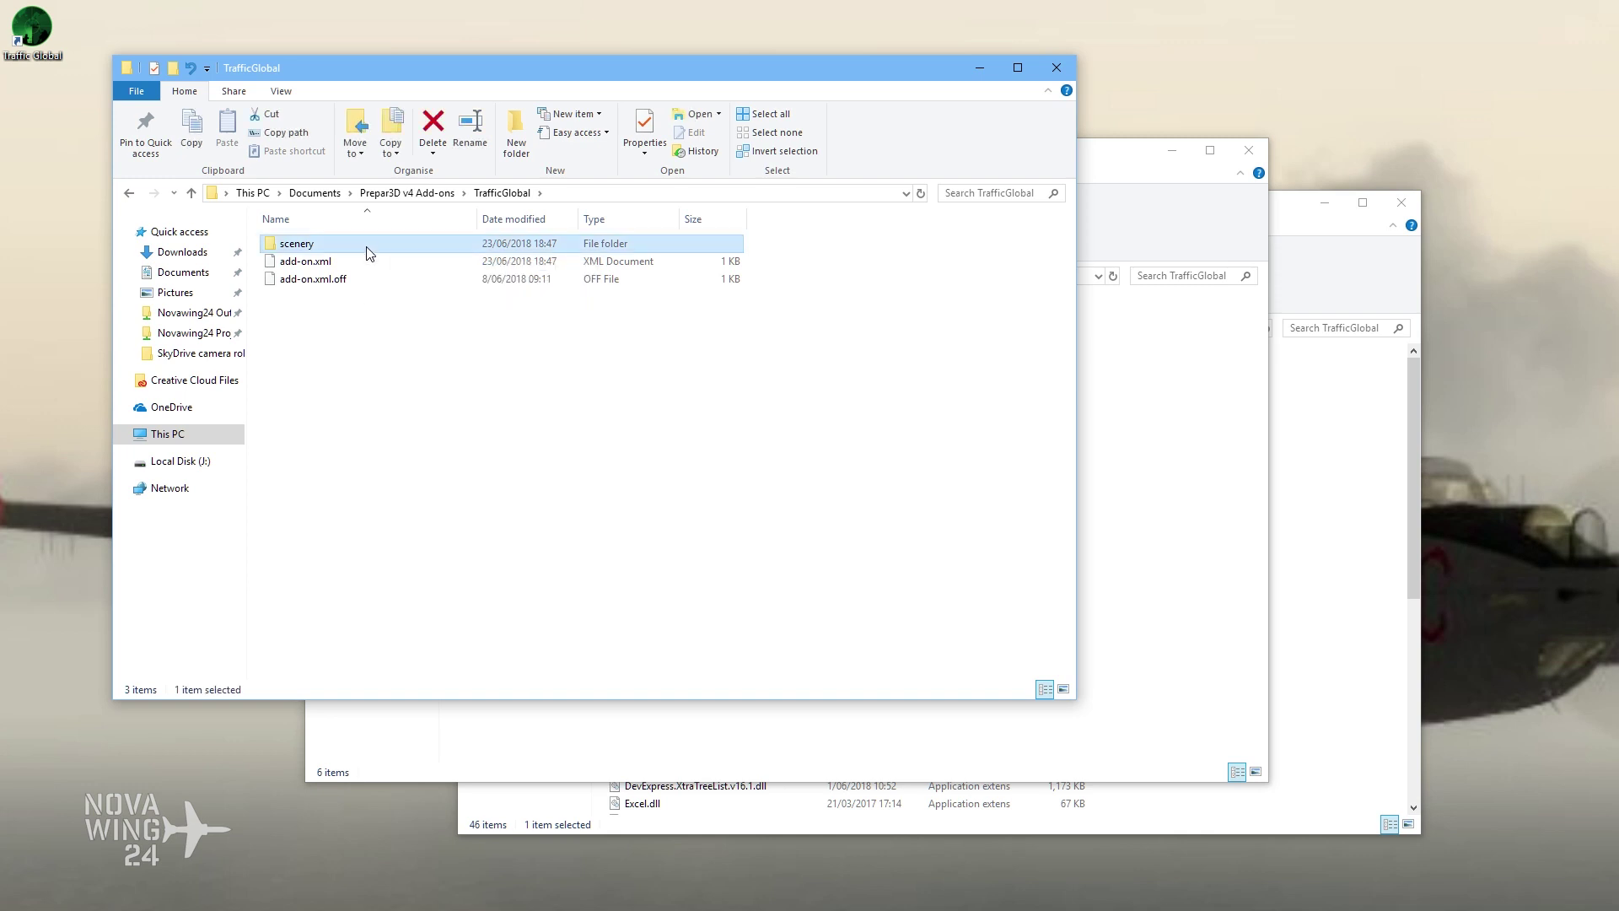
{"action": "double_click", "coordinate": [356, 249]}
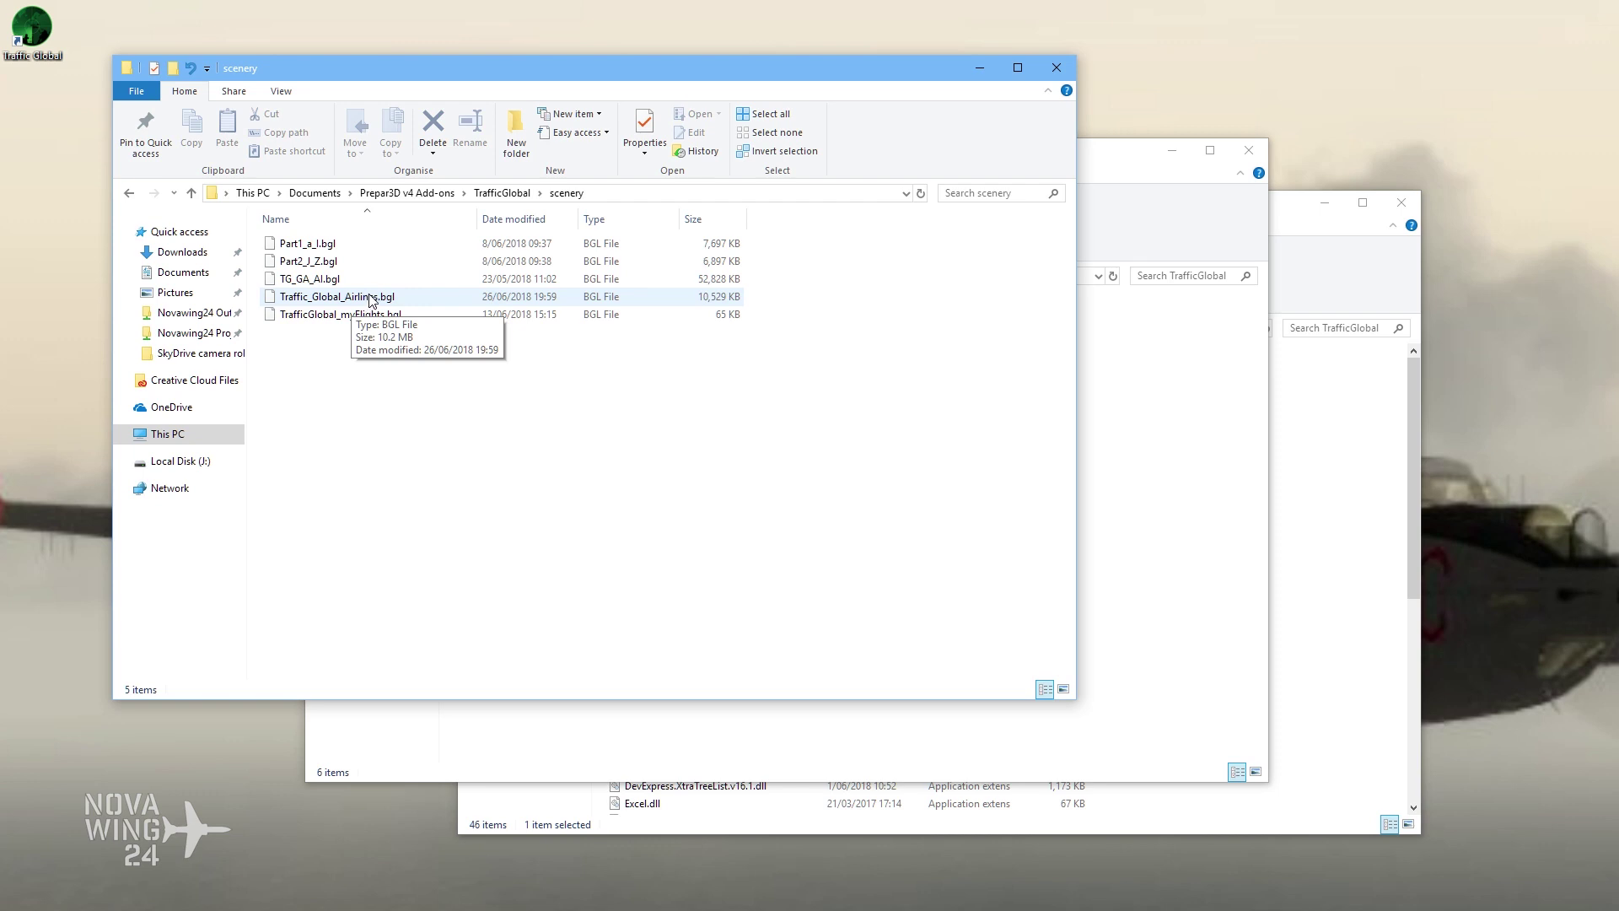
{"action": "left_click", "coordinate": [502, 193]}
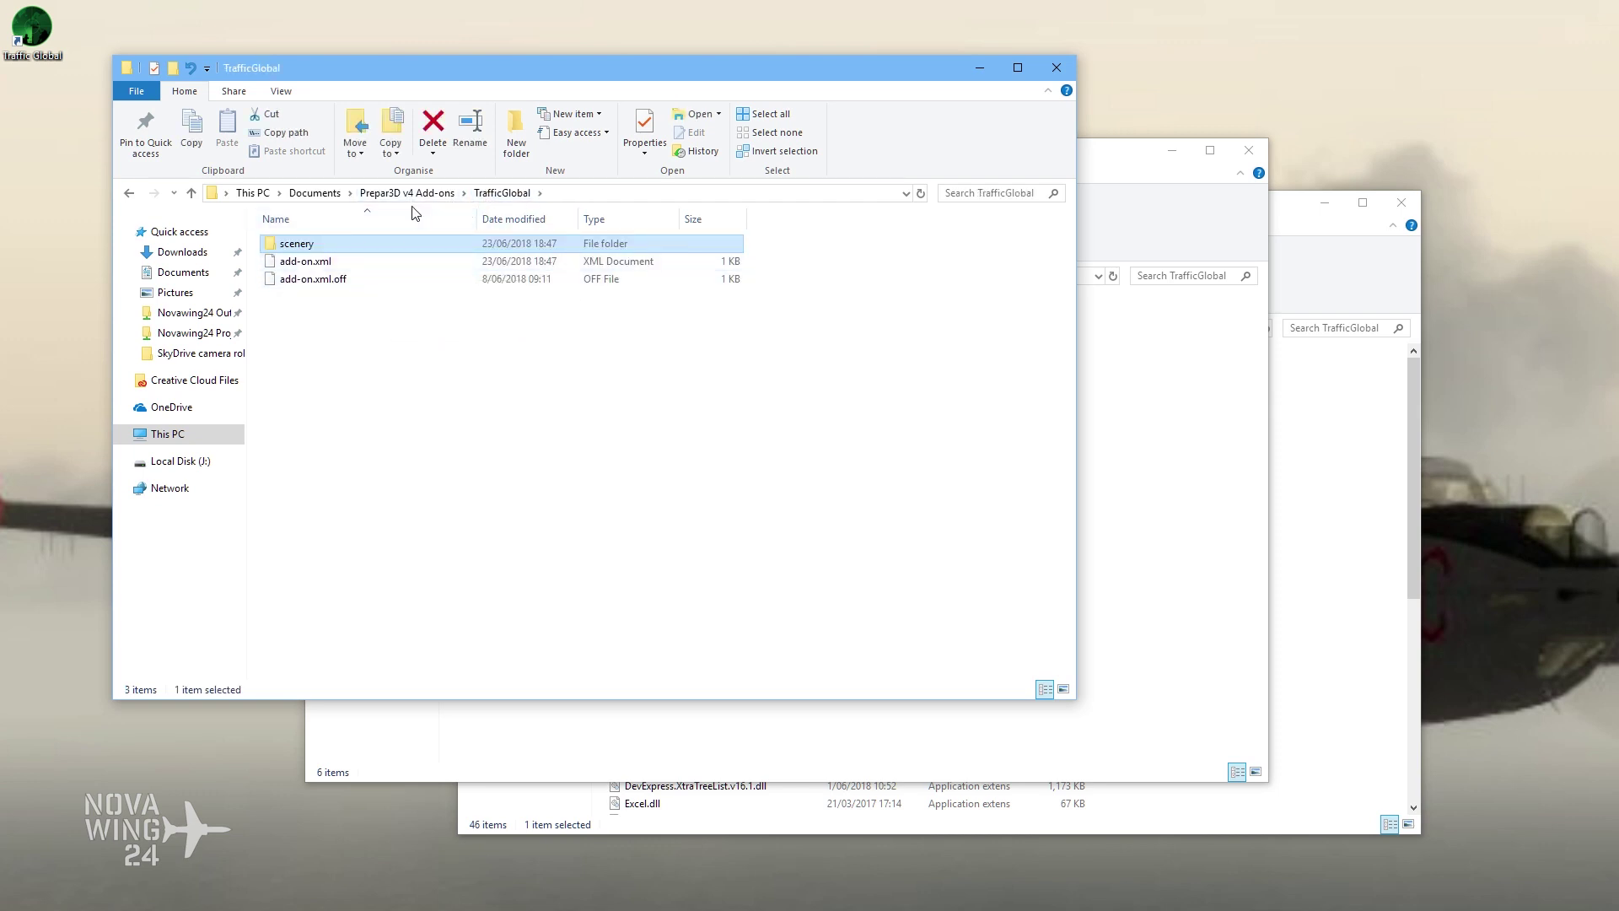
{"action": "left_click", "coordinate": [416, 193]}
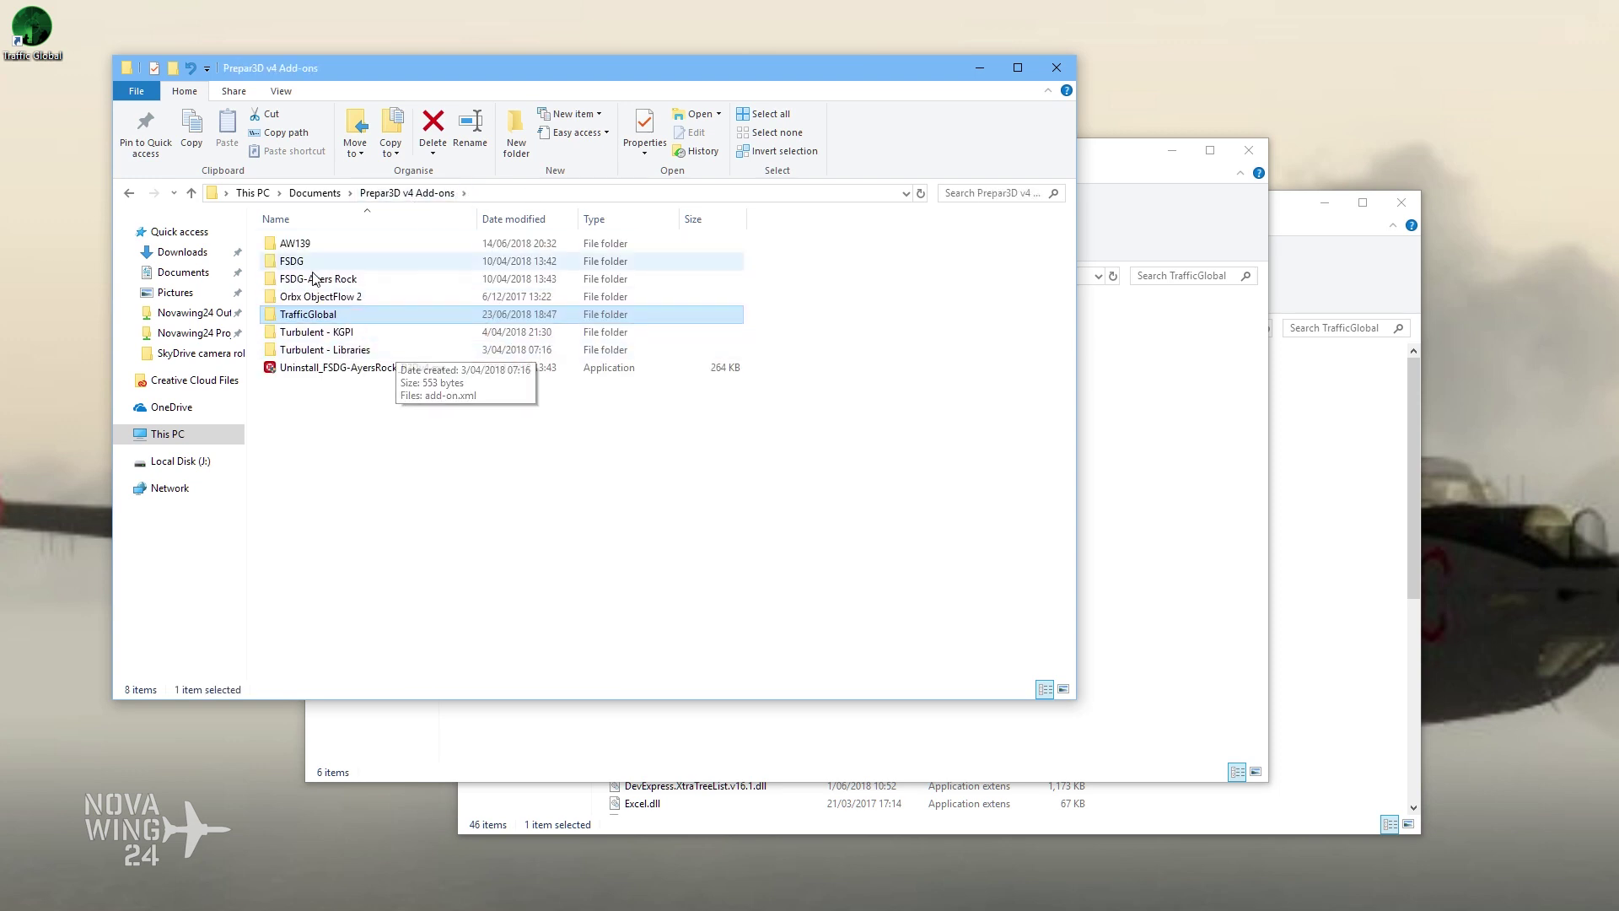